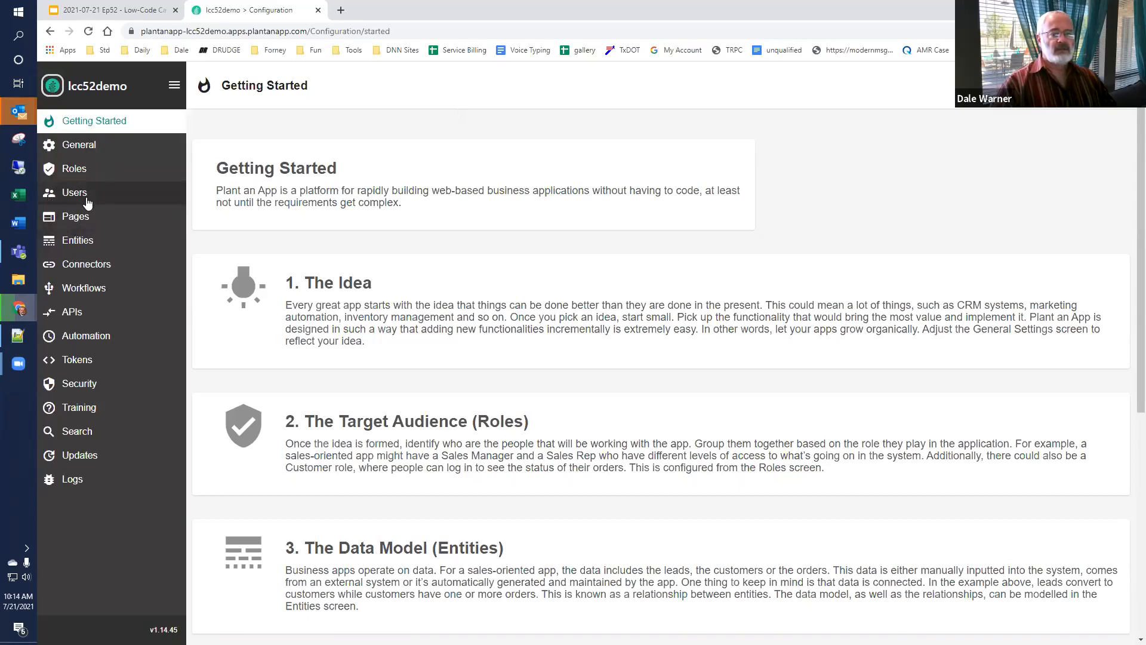
Step: Start creating the first entity and assign it to a new namespace named Inventory
click(85, 196)
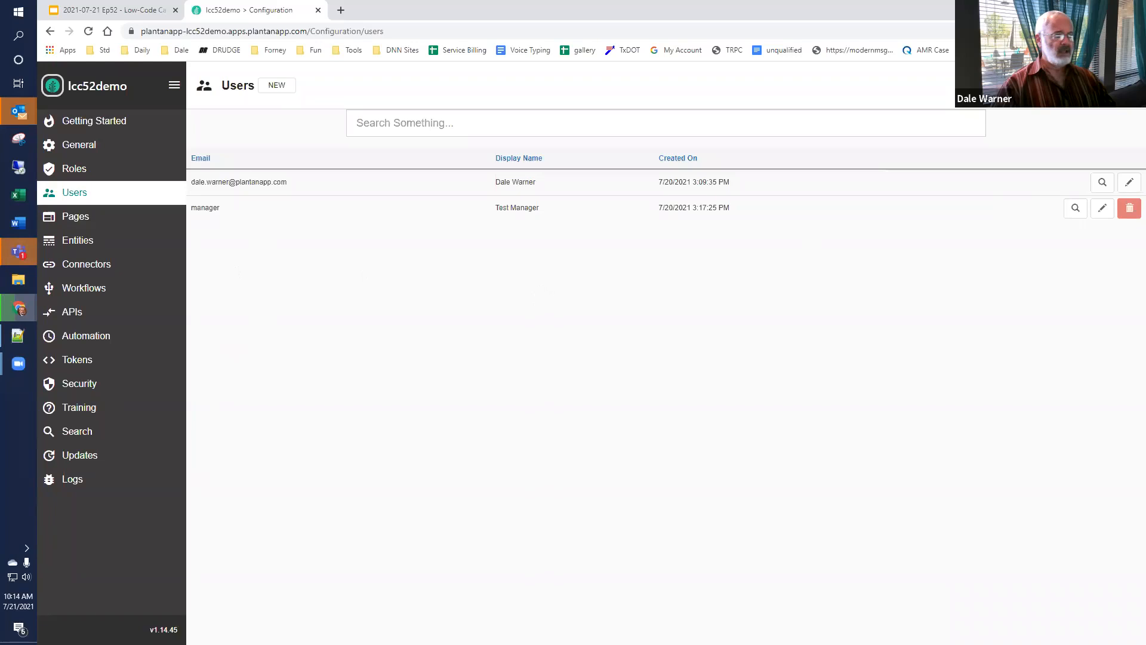
click(96, 241)
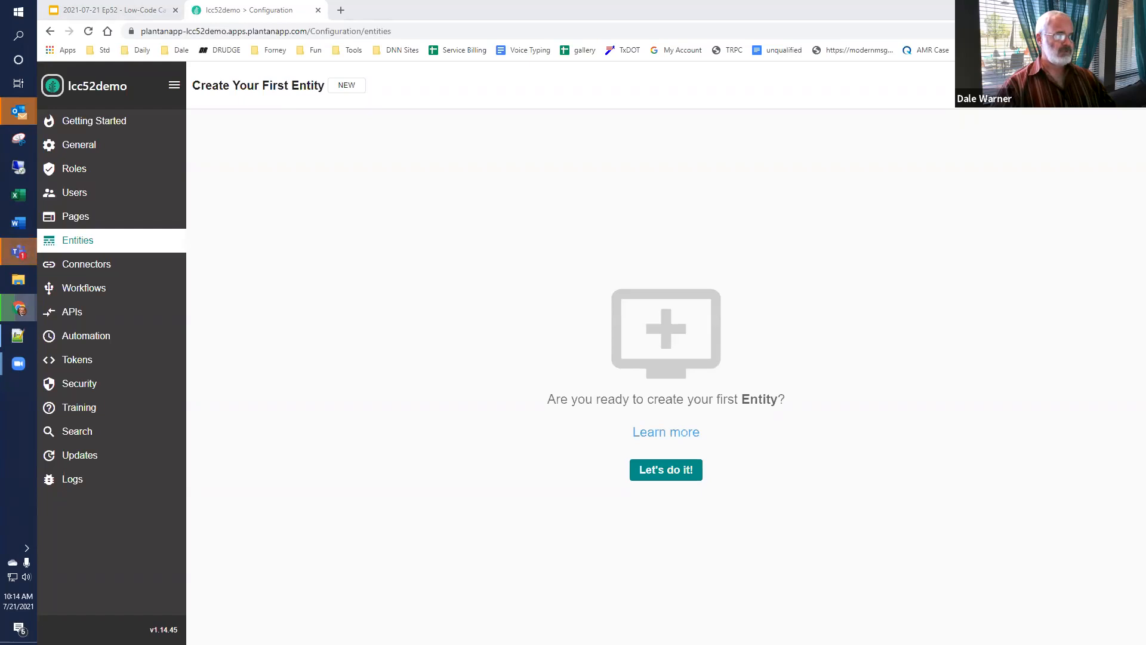
click(680, 471)
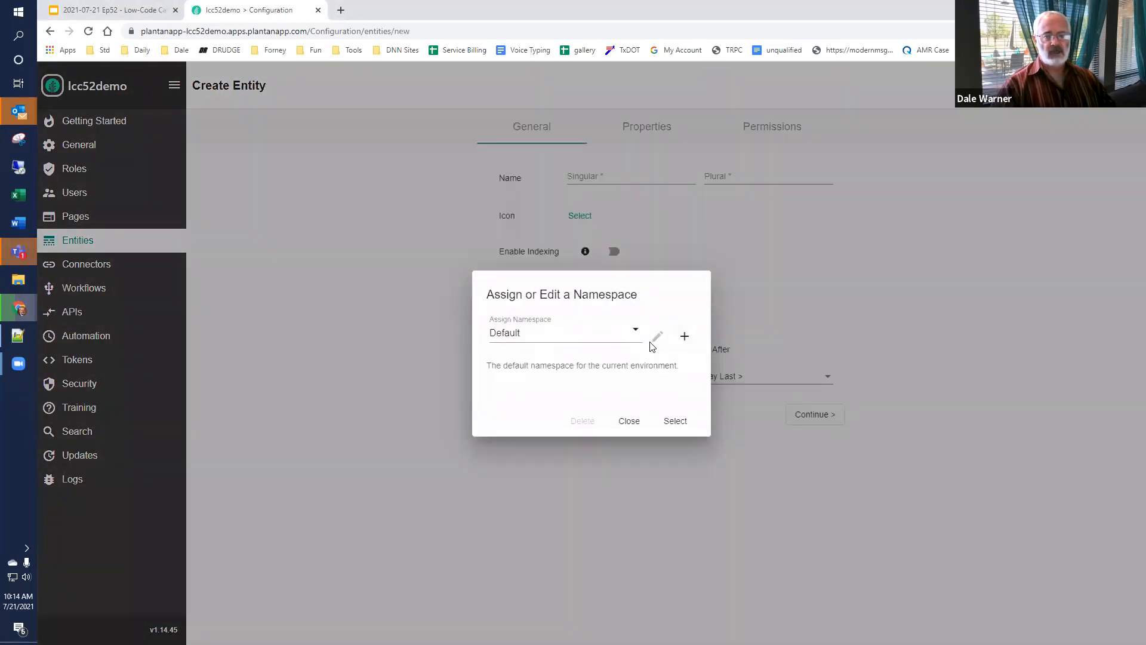
click(684, 336)
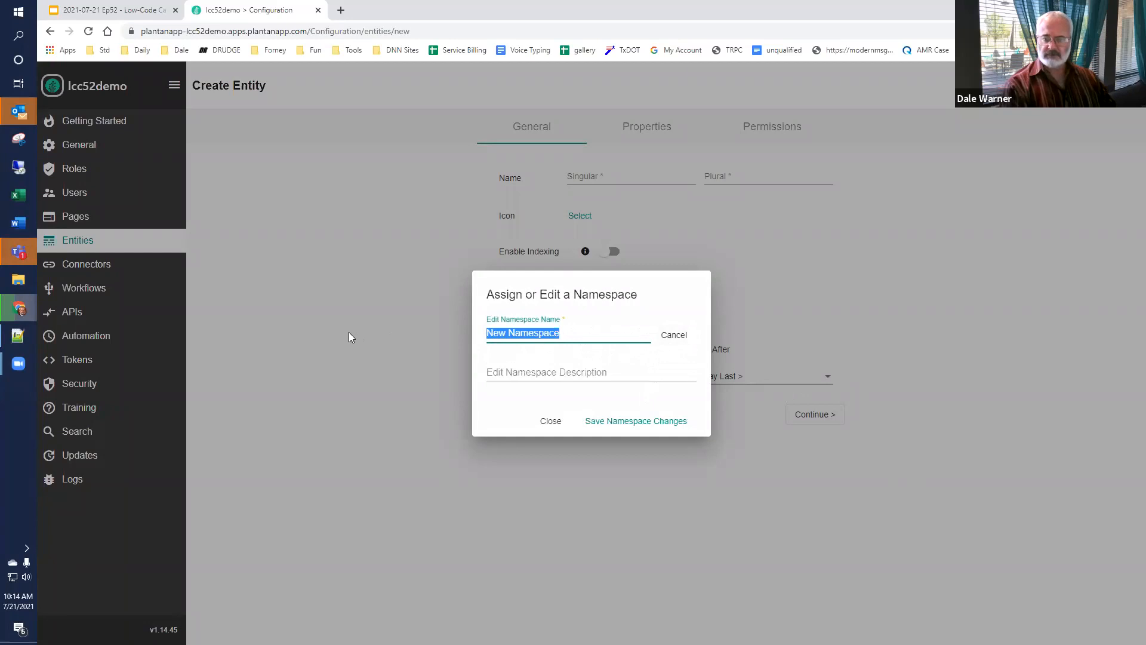
text(Inven)
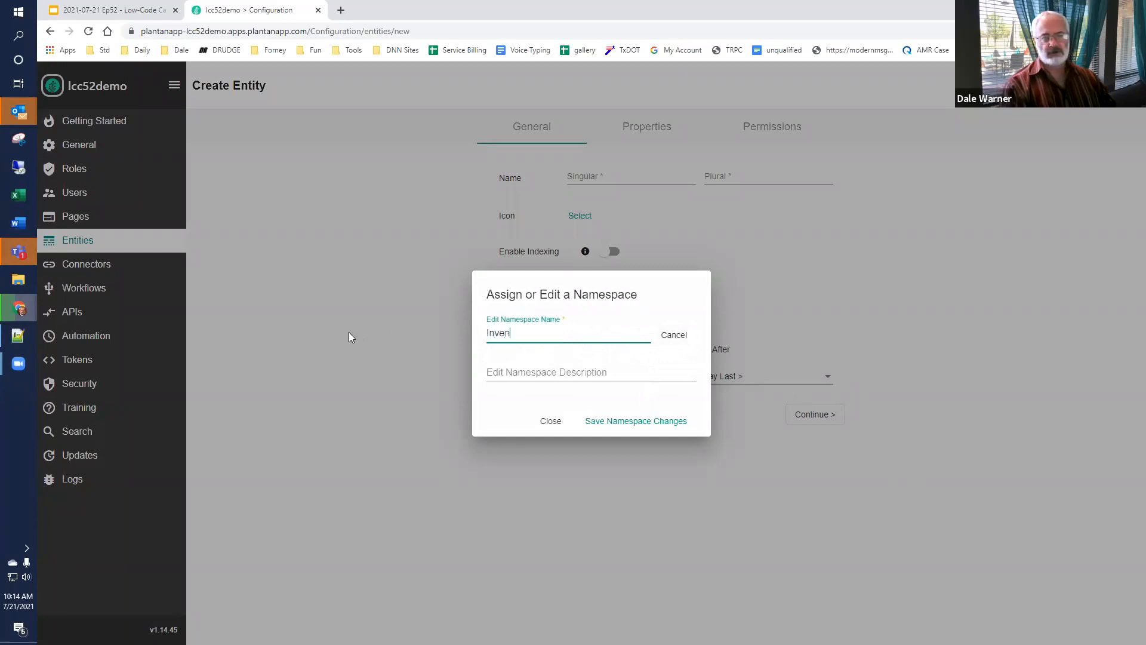
text(tory)
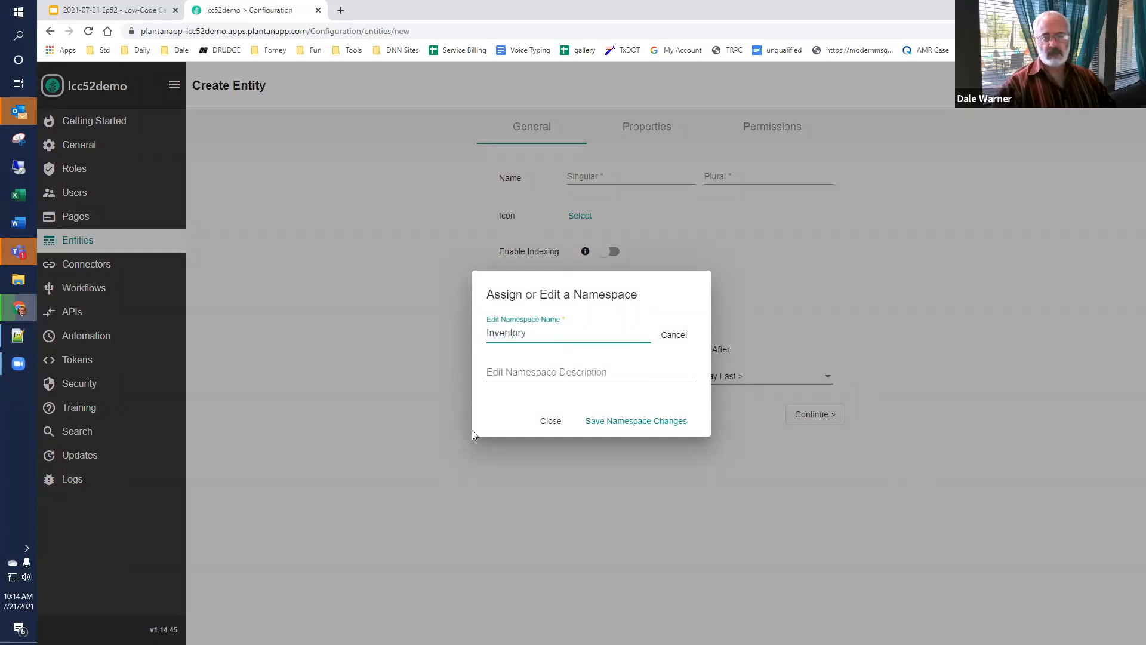
click(632, 422)
click(671, 422)
Step: Name the entity Location with the plural Locations and continue to its properties
click(639, 177)
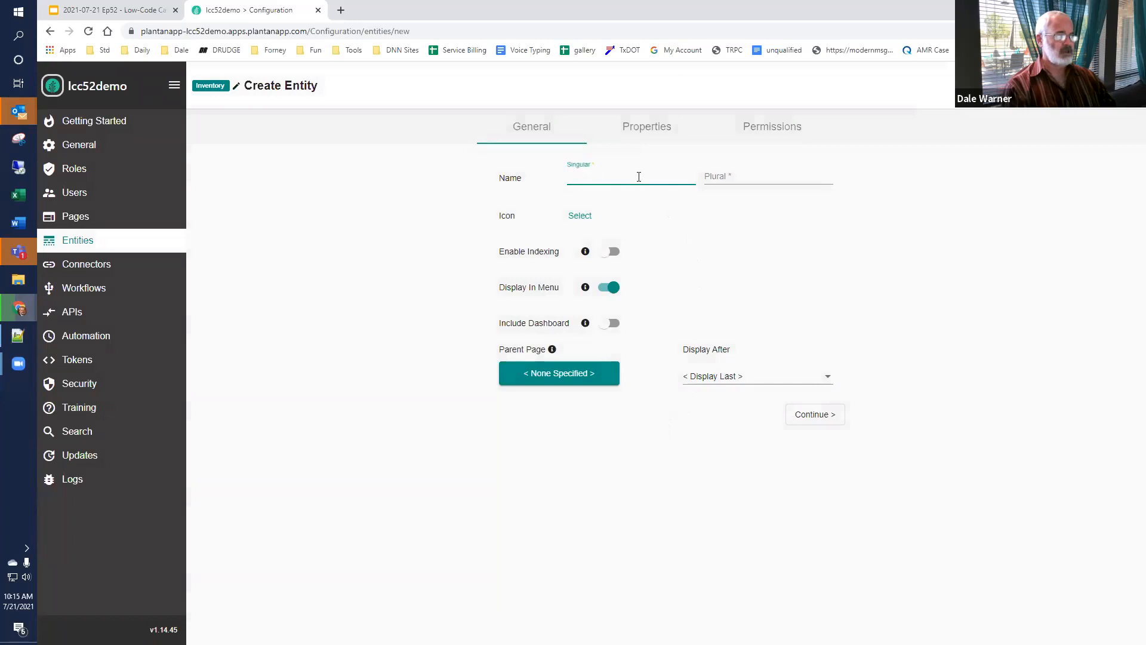
text(Location)
key(Tab)
text(Locations)
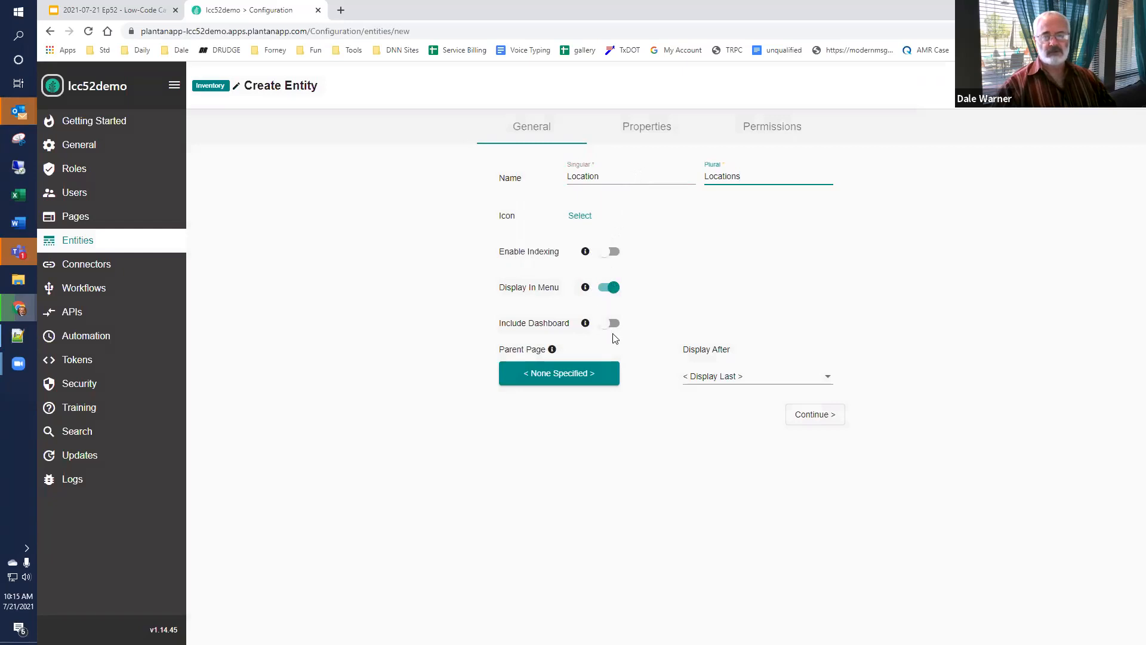
click(810, 415)
Step: Add a custom property called Name, use it as the entity's display name and make it sortable
click(255, 431)
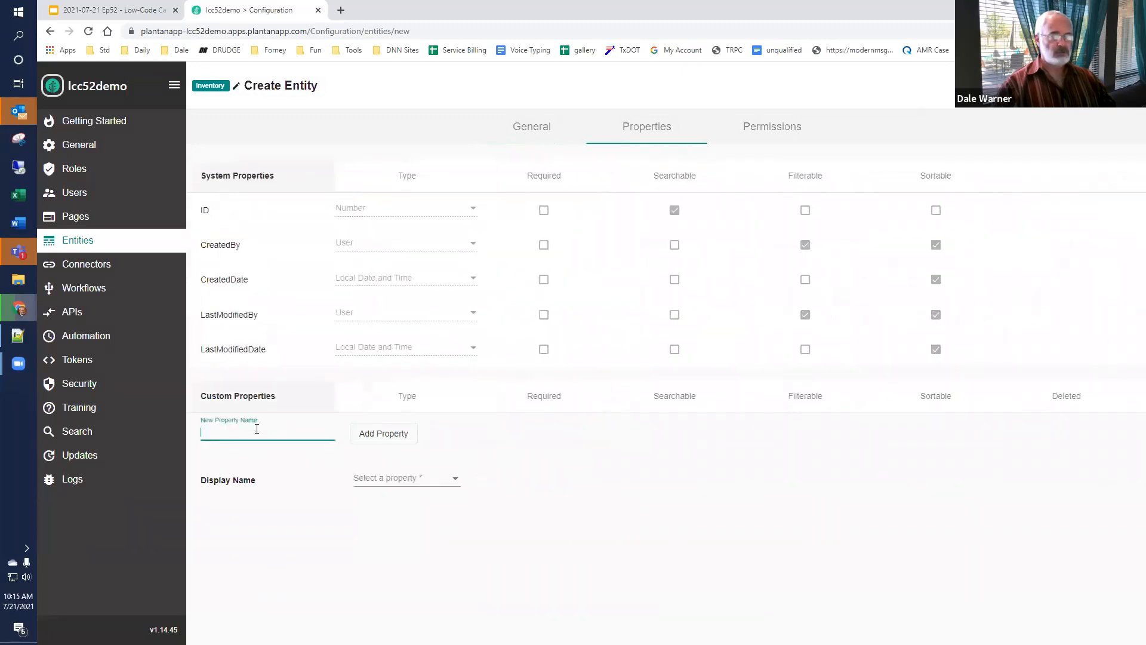
text(Name)
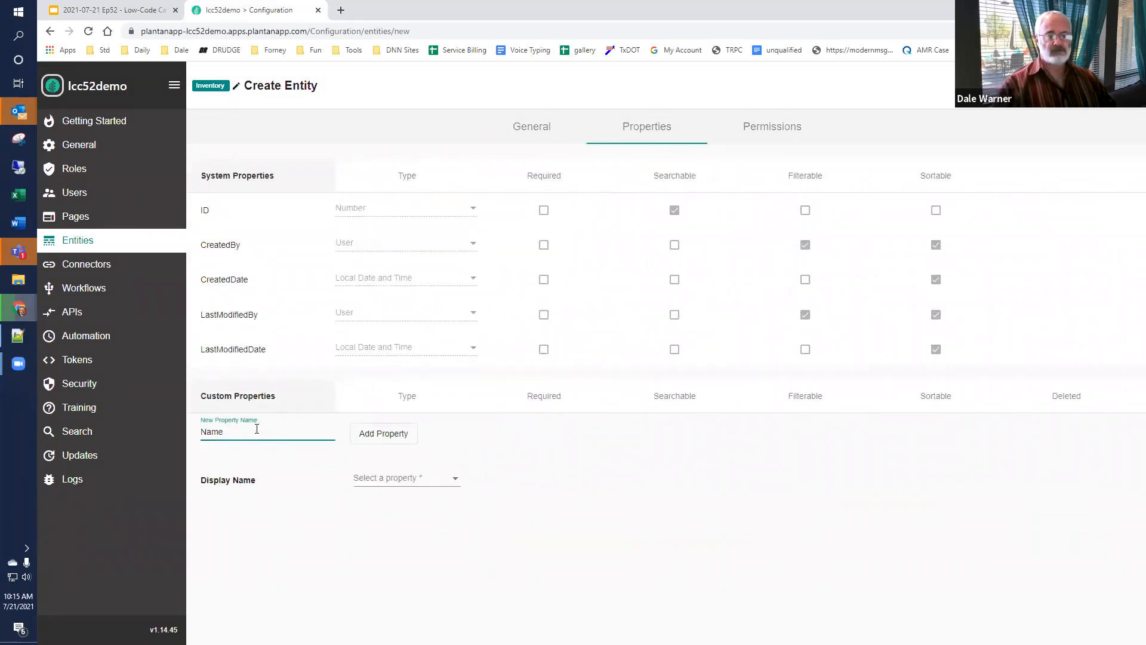
click(383, 440)
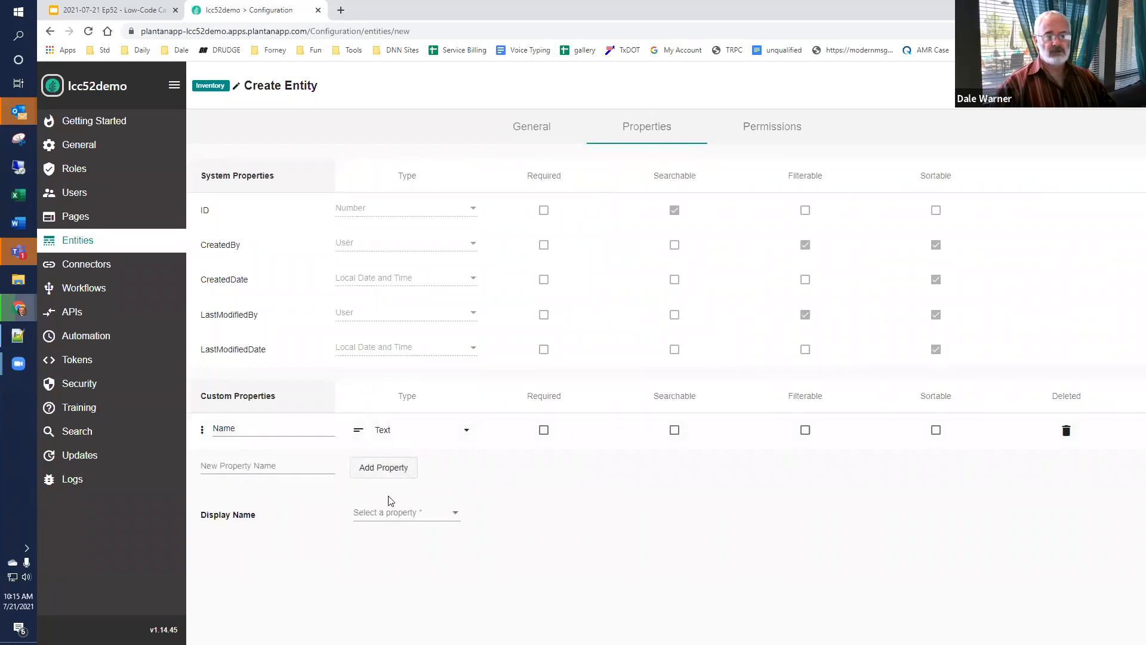
click(378, 517)
click(371, 538)
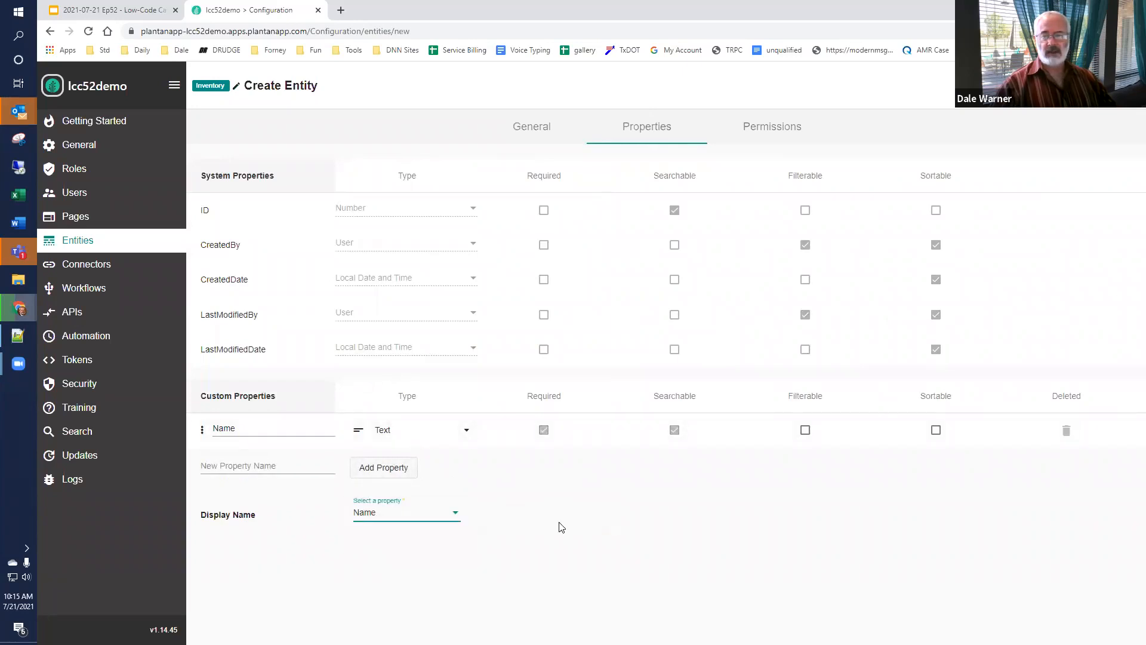
click(936, 430)
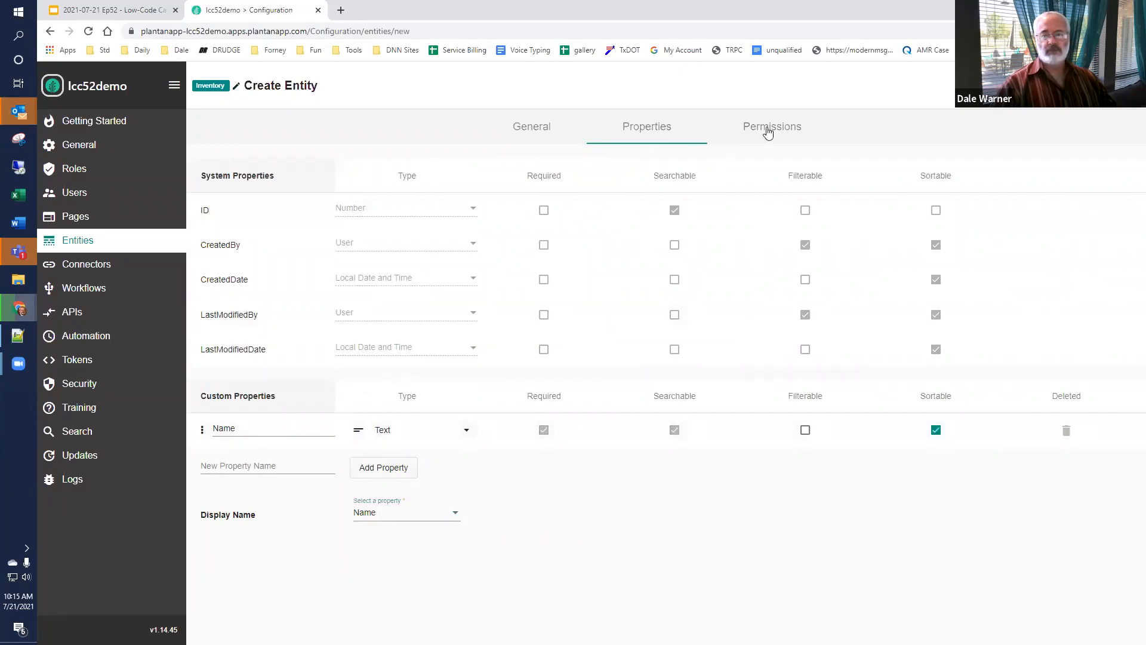
Step: Let the Users role and All Users view all entries of the Location entity, and save the entity
click(764, 129)
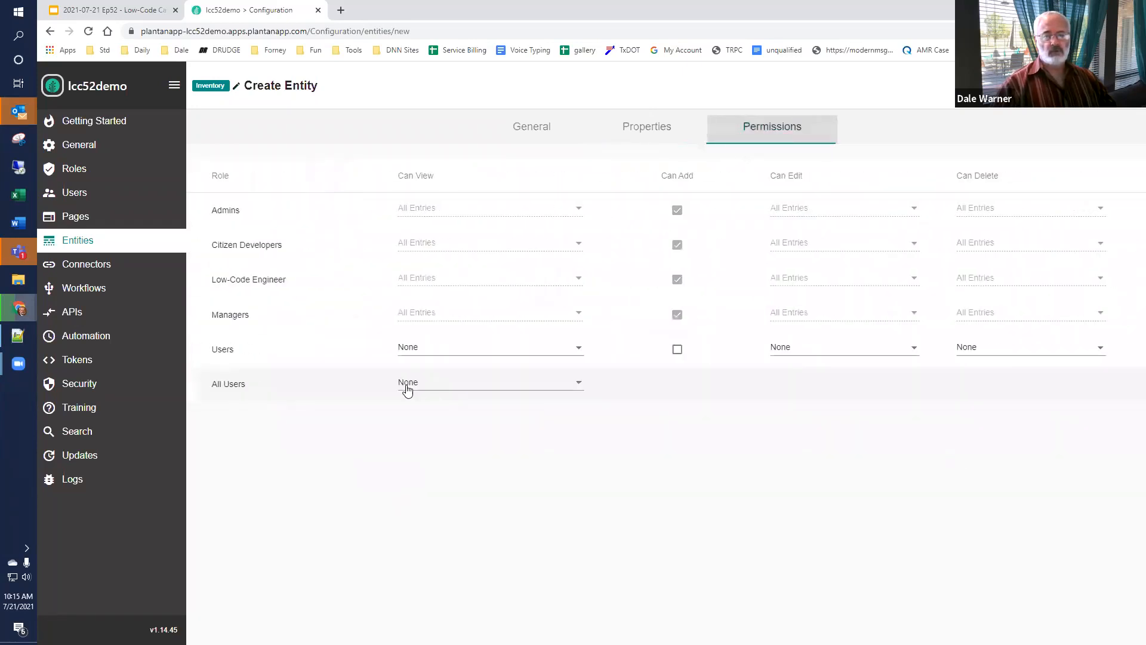
click(484, 385)
click(463, 360)
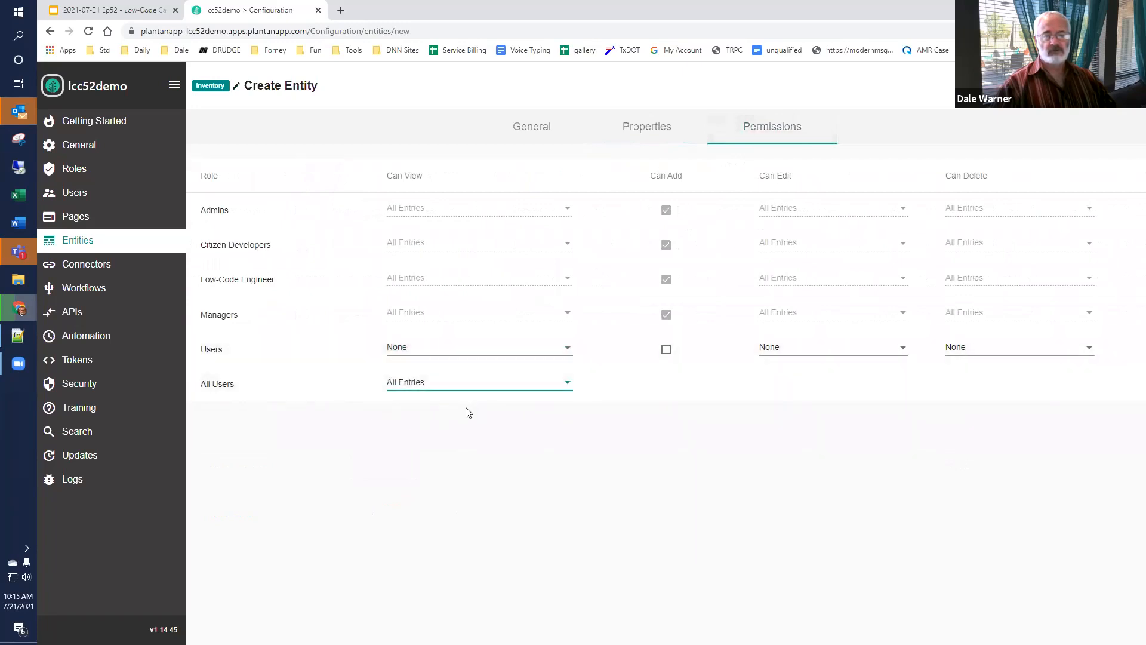
click(456, 350)
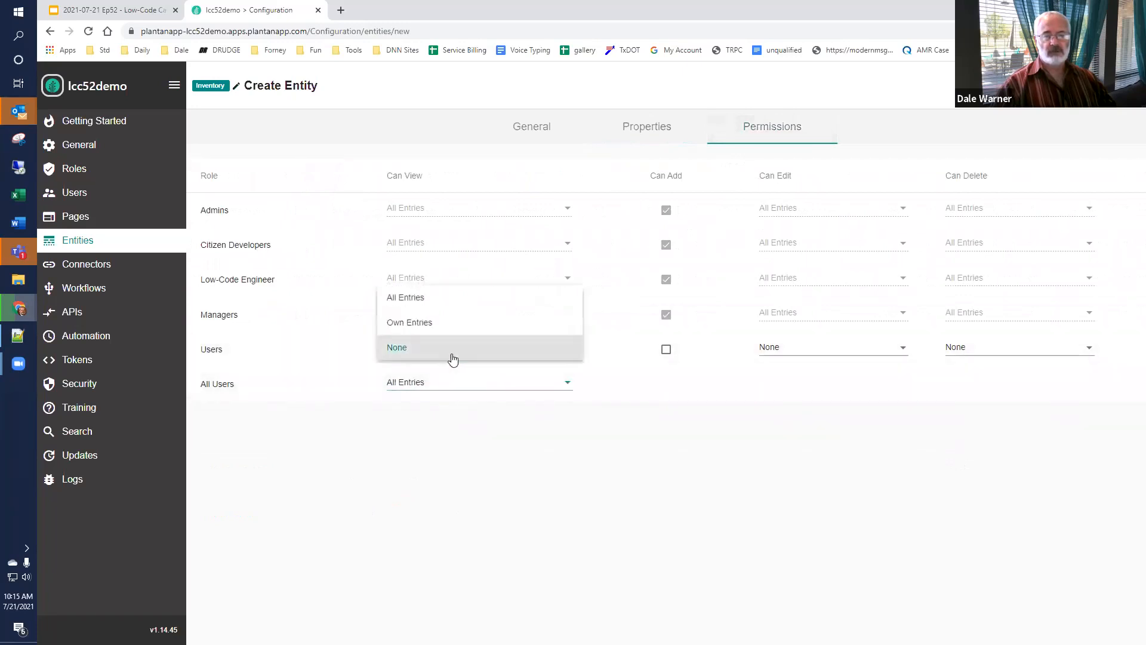
click(449, 296)
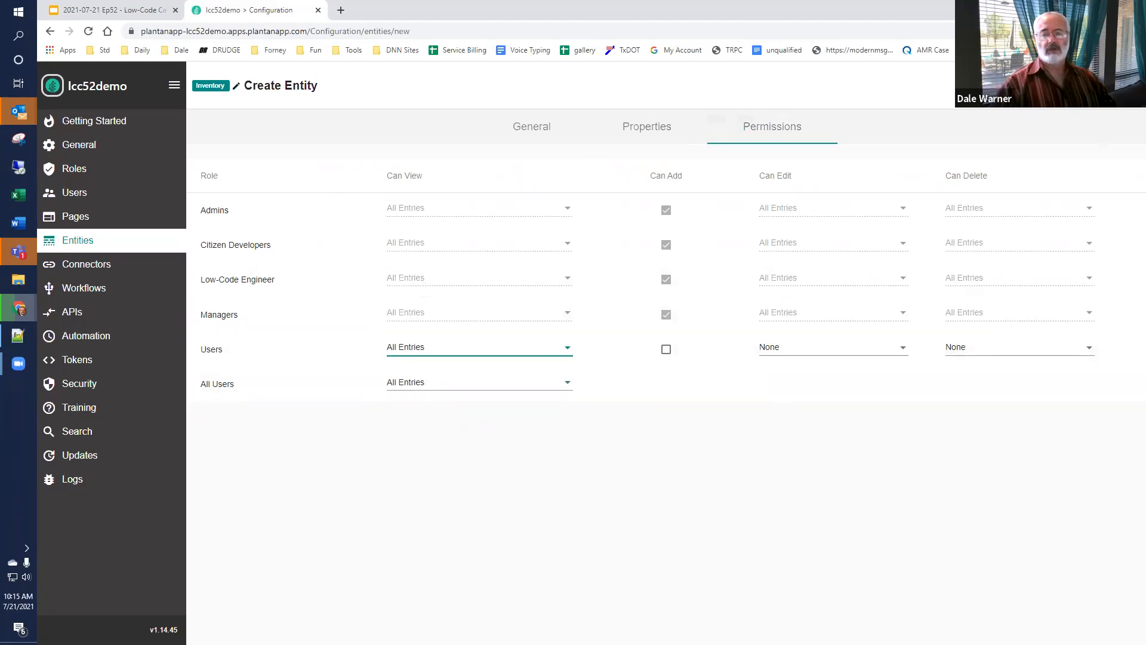
click(1108, 85)
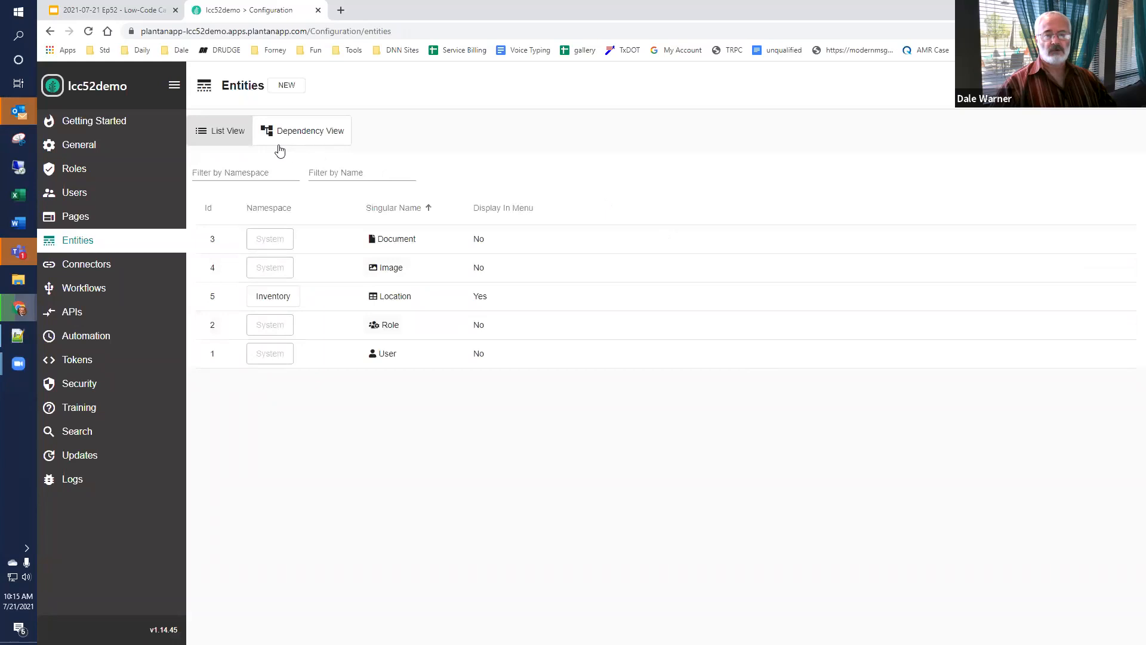
Step: Start another new entity and assign it to the existing Inventory namespace
click(288, 86)
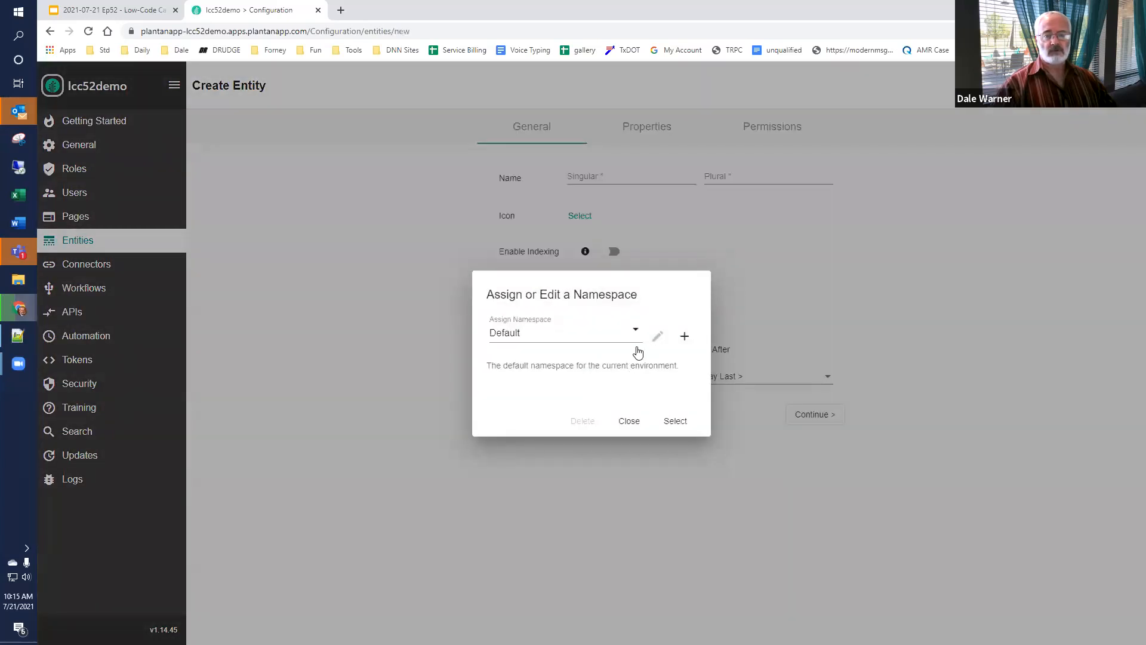
click(635, 339)
click(547, 385)
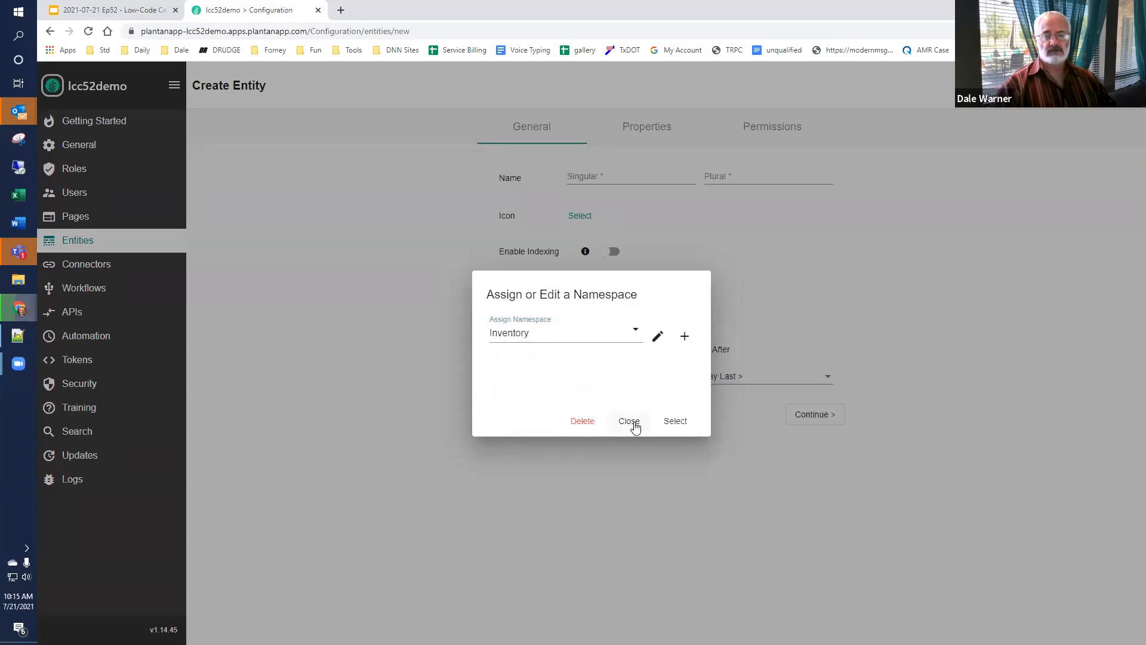
click(675, 422)
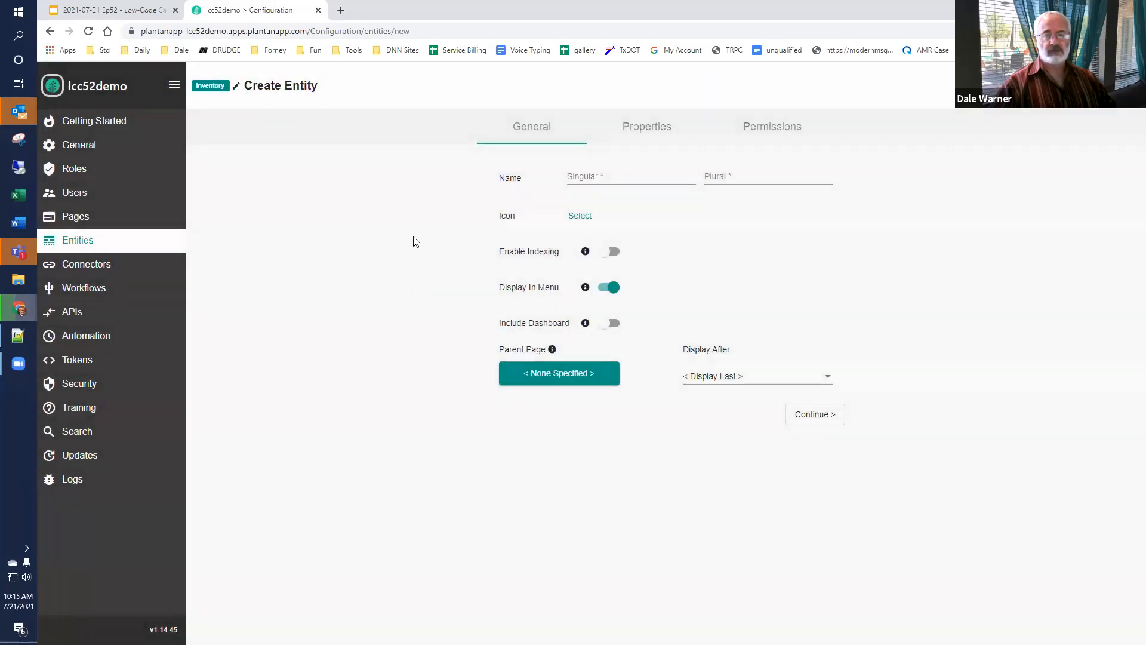
Step: Name the new entity Artwork with the plural Artworks and continue to its properties
click(597, 179)
text(Ar)
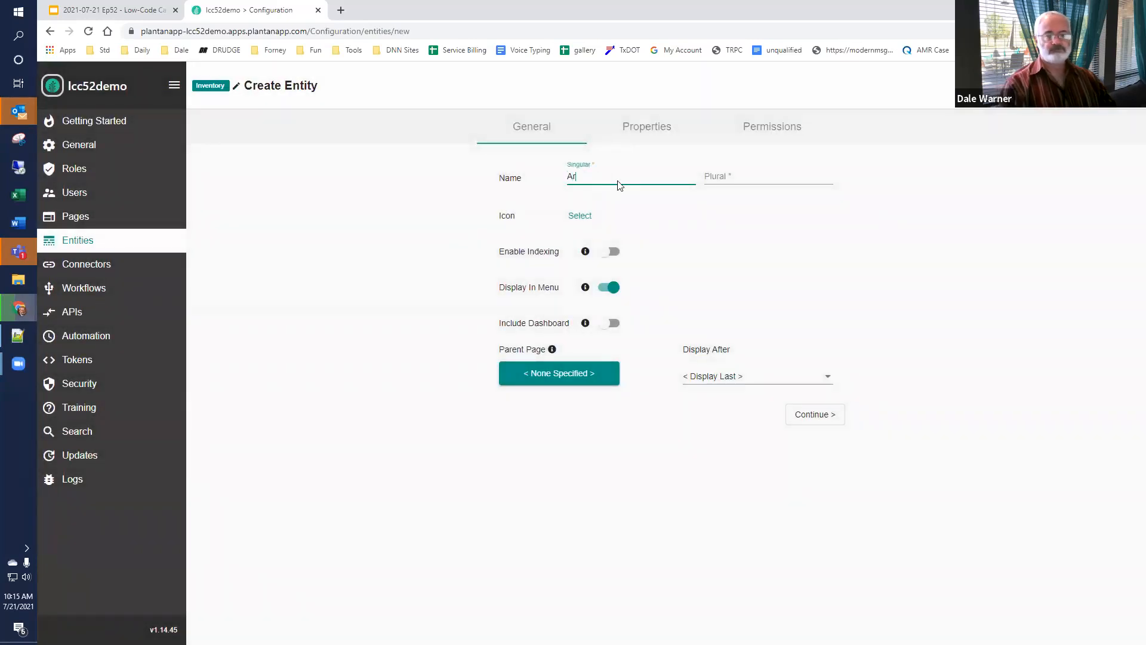
text(twork)
key(Tab)
text(Artworks)
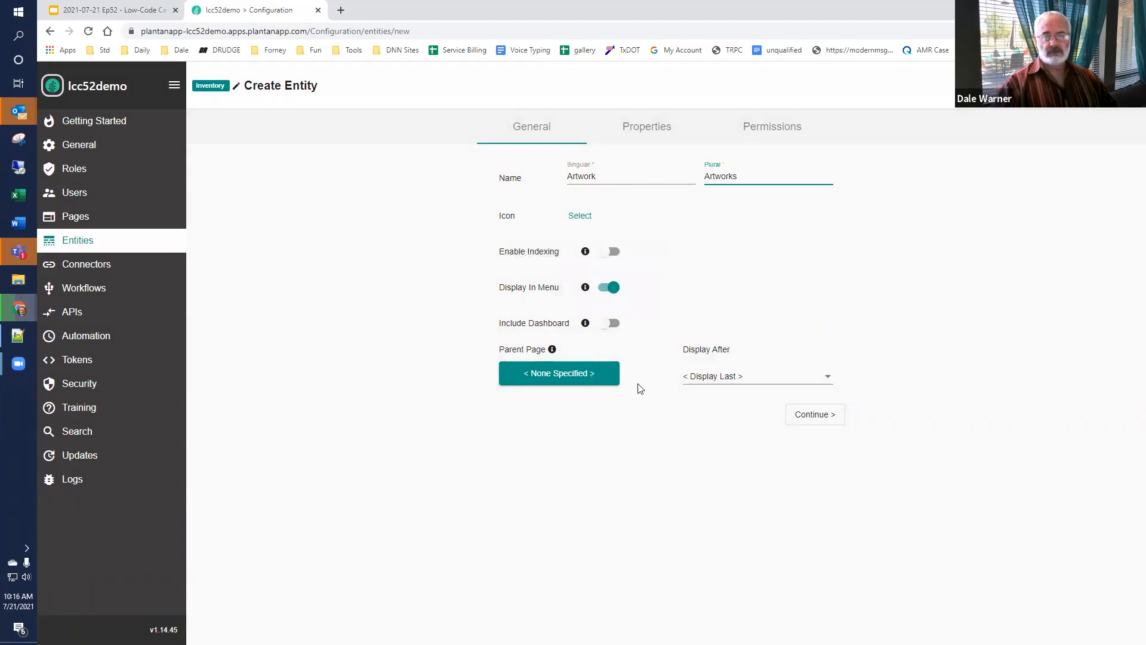
click(802, 416)
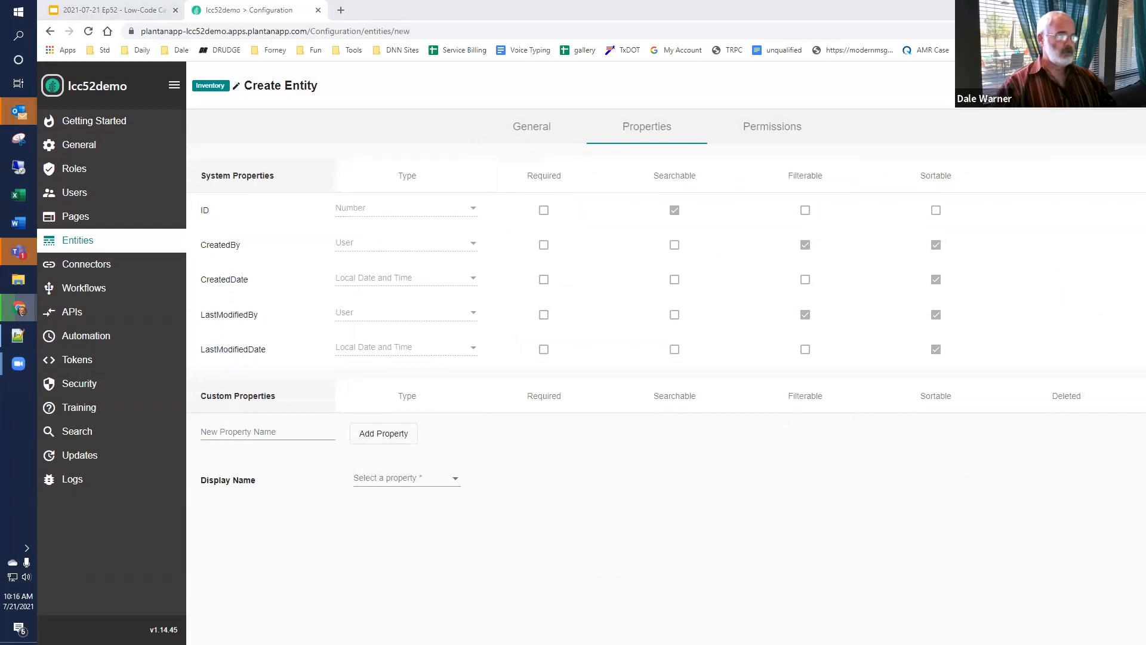
Step: Add a custom property called Title and use it as the Artwork entity's display name
click(264, 435)
text(Title)
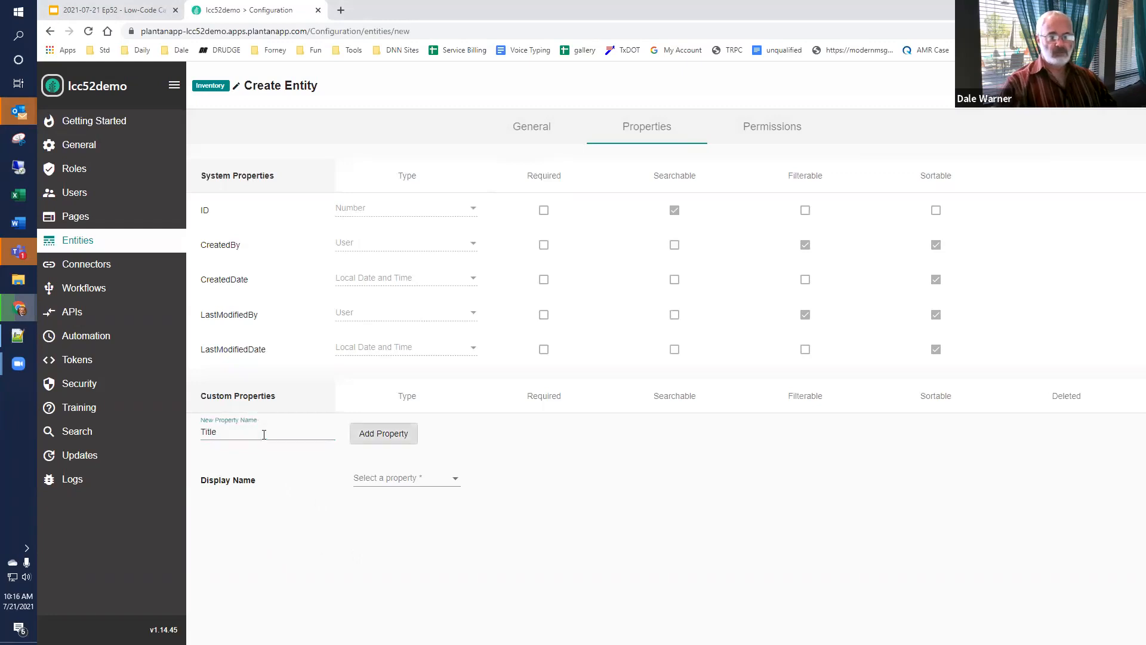
click(360, 434)
click(372, 511)
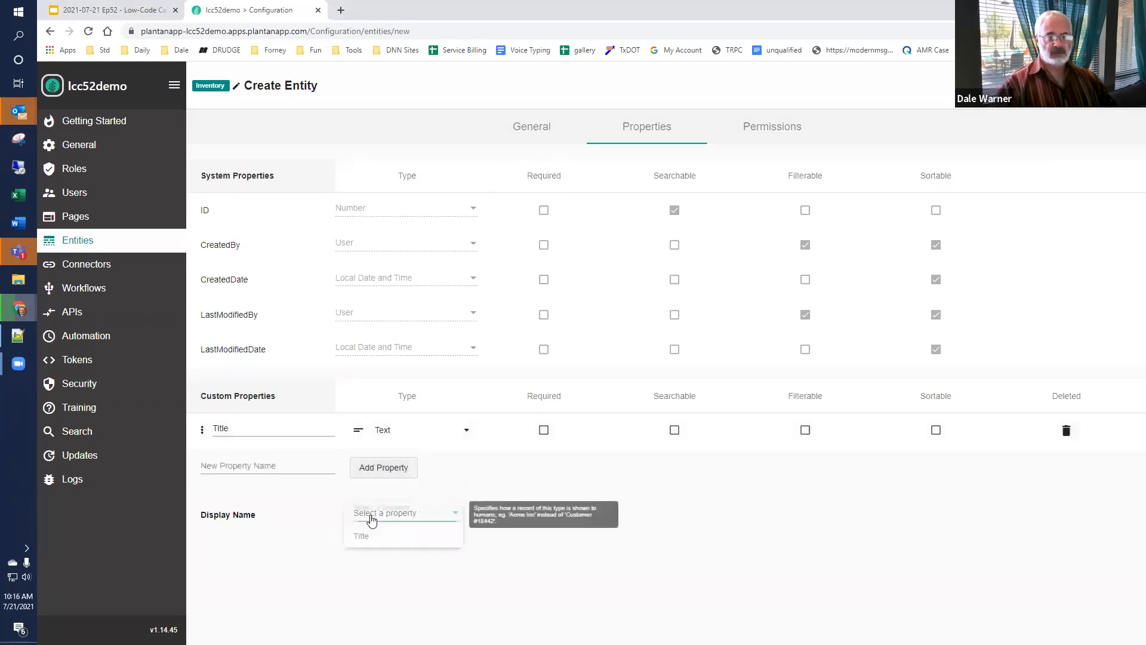
click(375, 539)
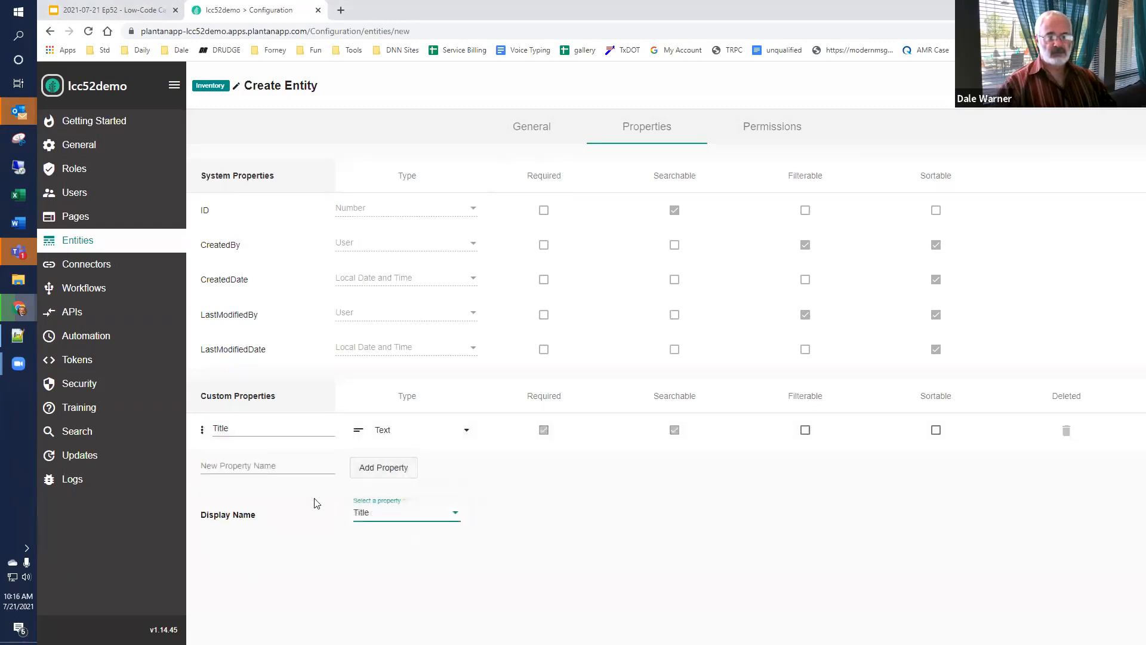
Step: Add a custom property called Description and set its type to Large Text
click(260, 466)
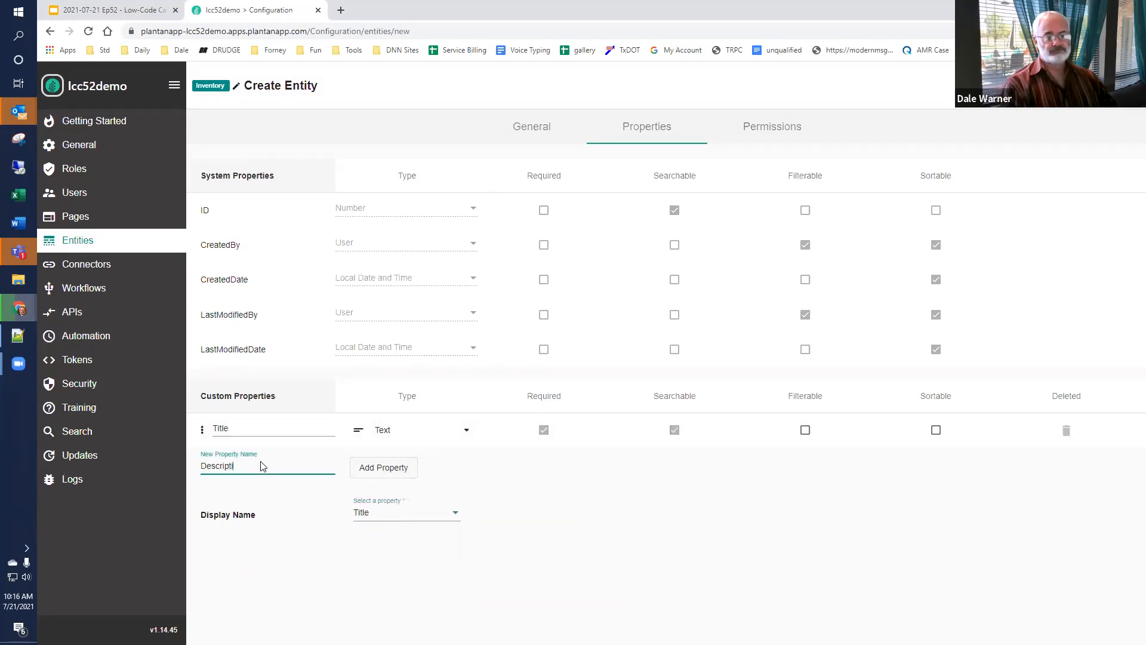
click(374, 469)
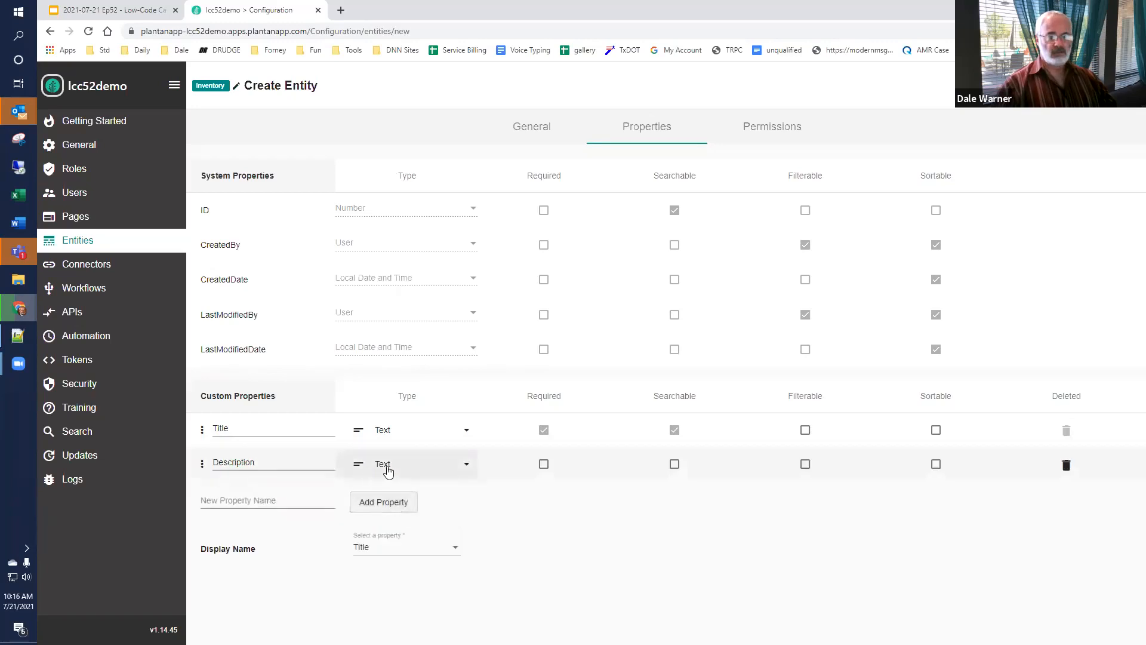
click(388, 478)
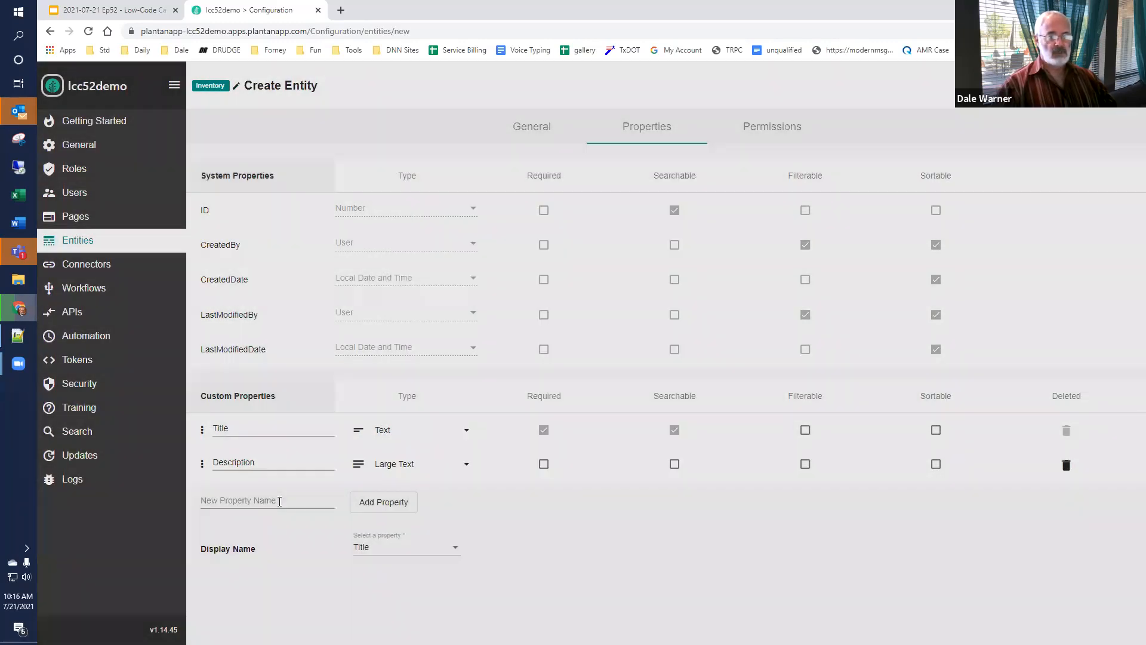
Step: Add a custom property called Artist to the Artwork entity
click(278, 497)
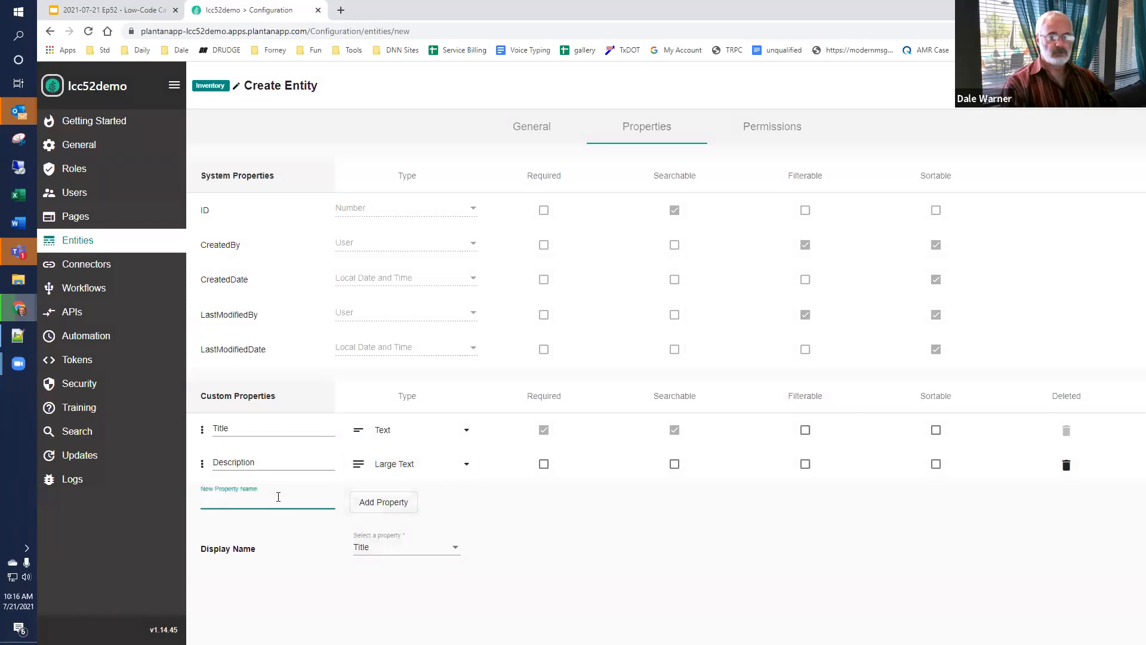
text(Artist)
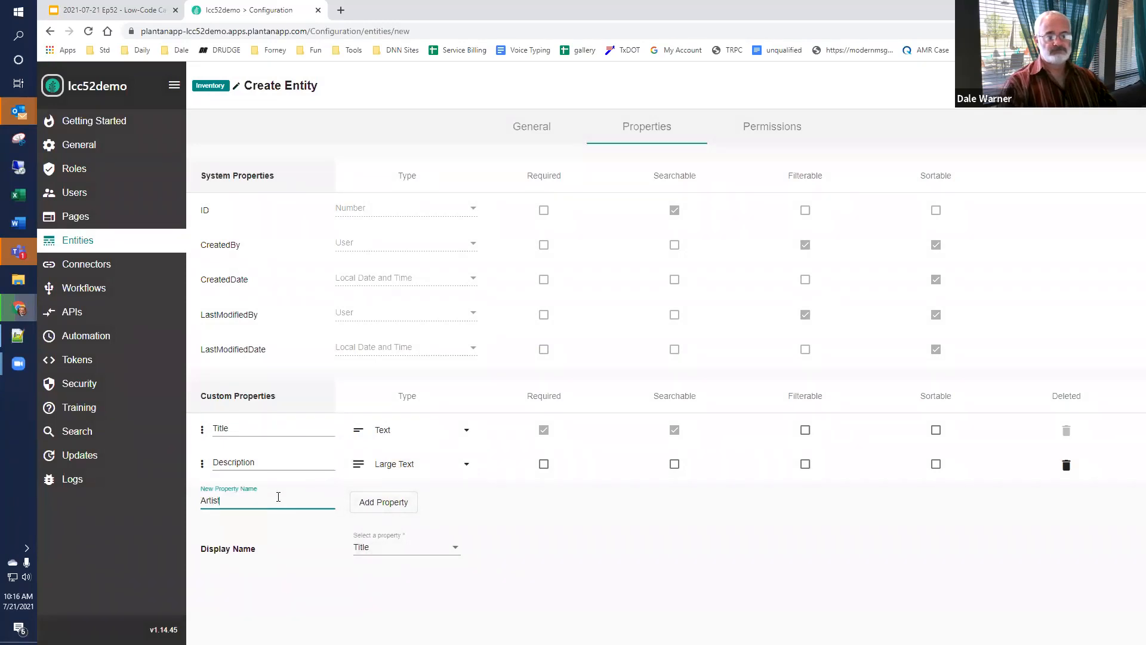
click(361, 504)
Step: Add a custom property called Location and set its type to the Location entity
click(297, 532)
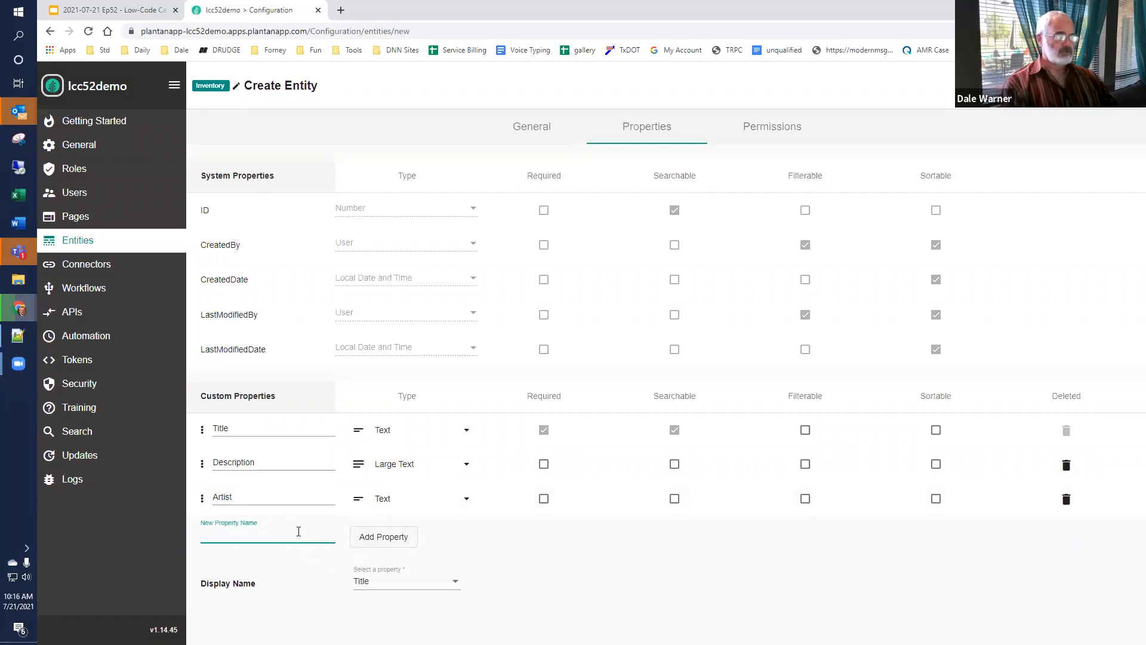
text(Location)
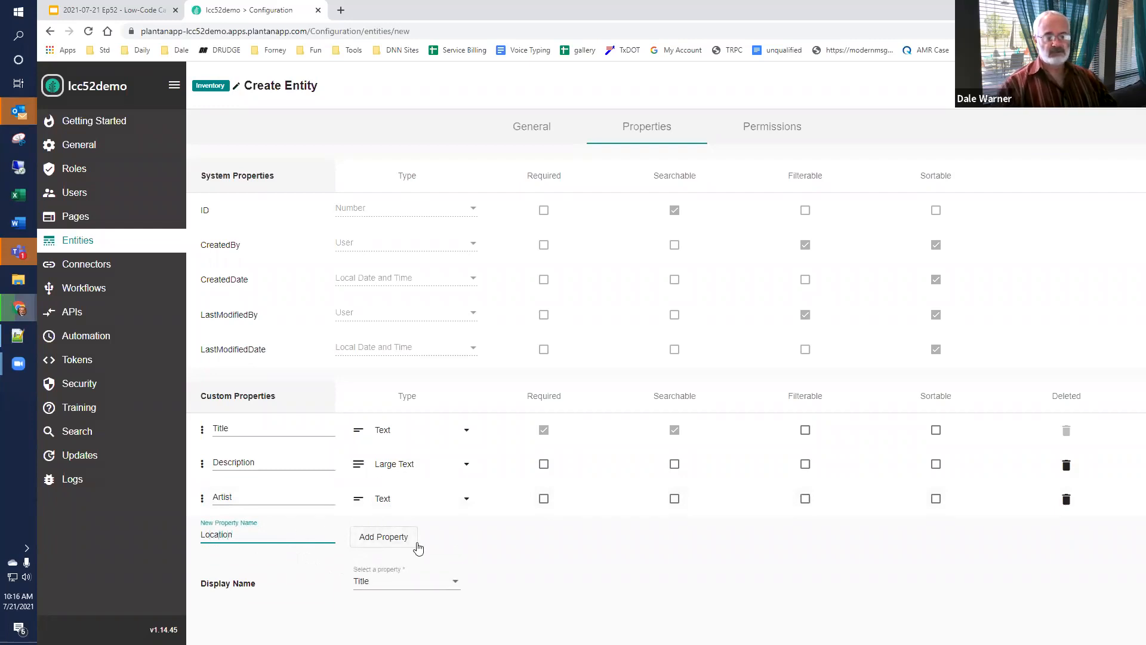
click(376, 537)
click(396, 531)
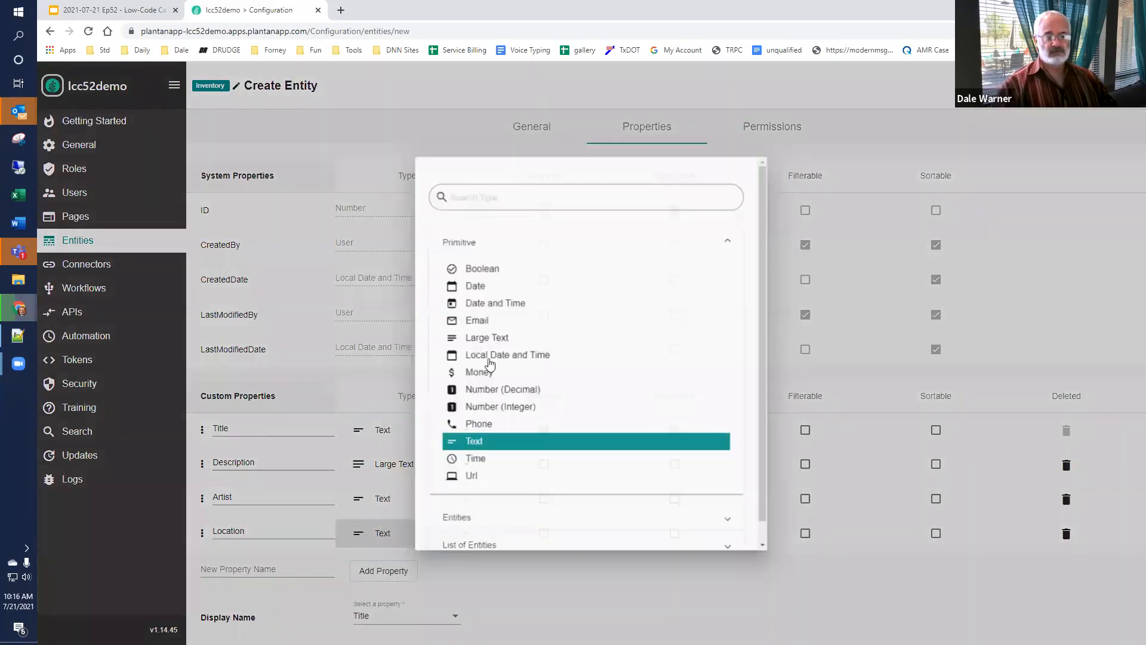
click(494, 504)
scroll(494, 501, down, 2)
click(502, 452)
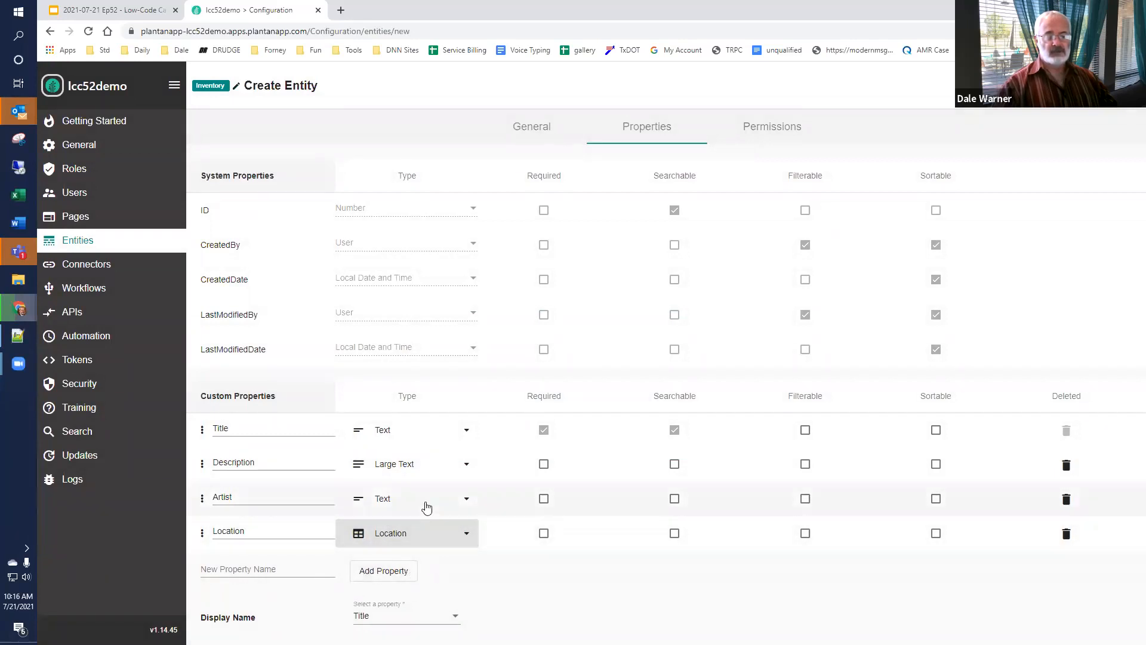
Step: Add a custom property called Scan Date and set its type to Date and Time
click(263, 566)
text(Scan Date)
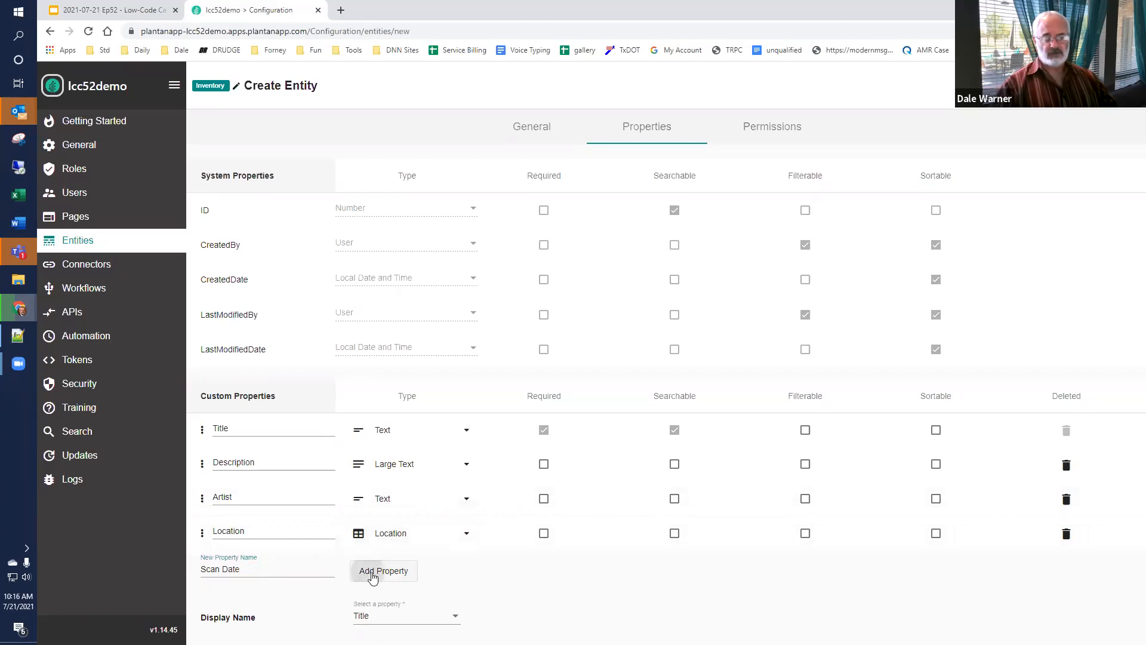
click(383, 572)
click(429, 568)
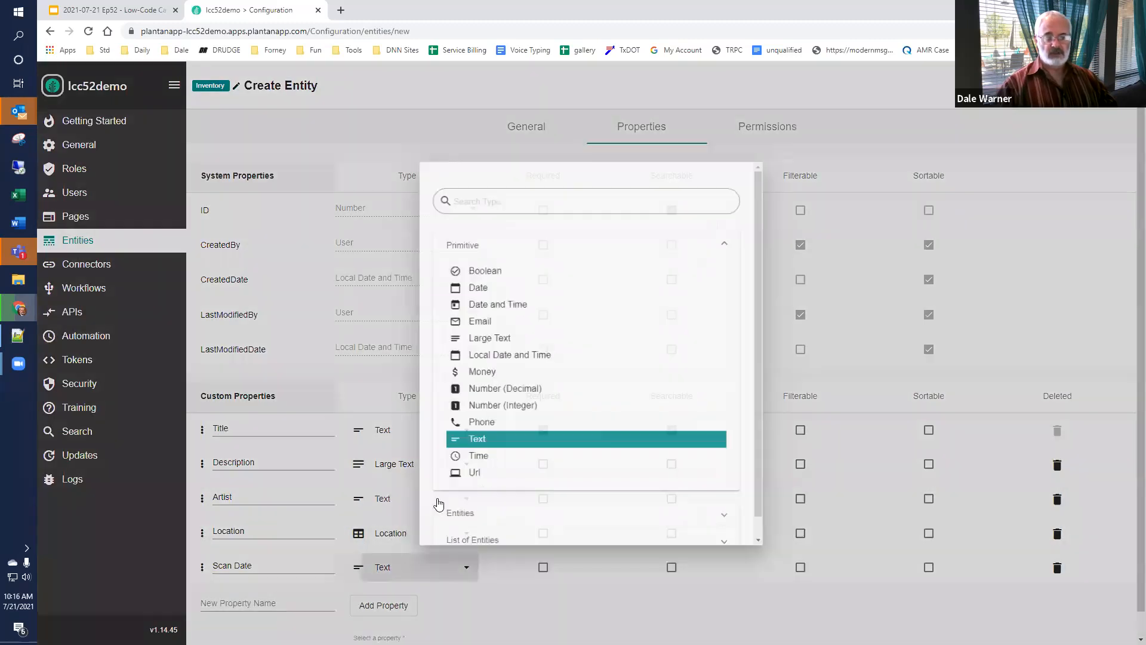
click(489, 302)
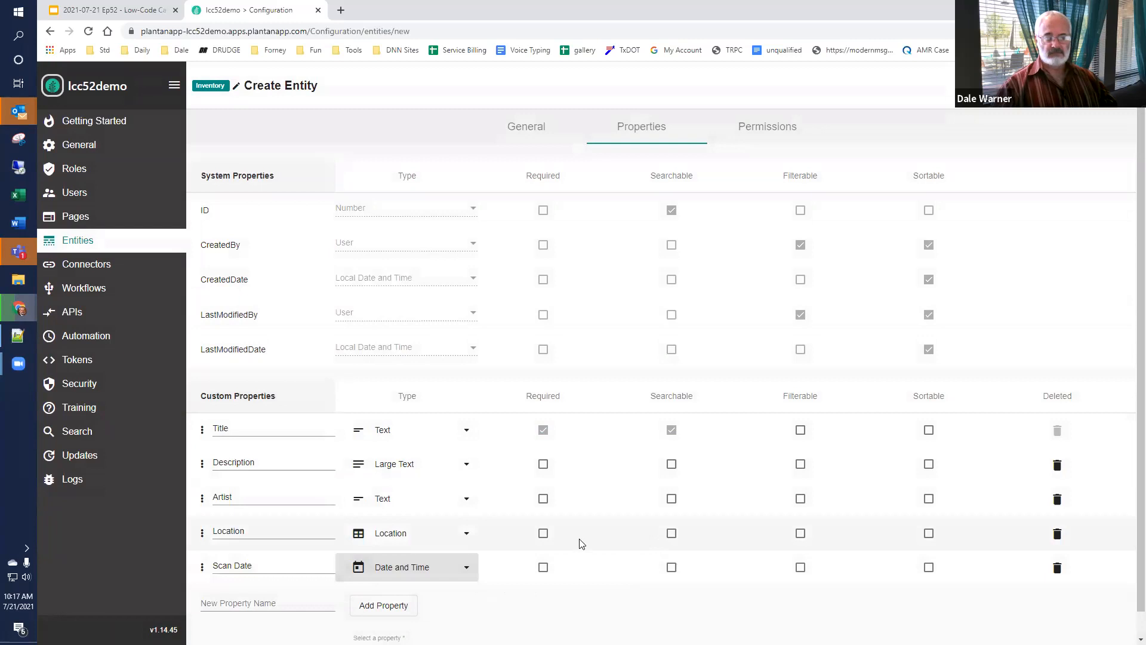
Step: Make the Description, Artist and Location properties searchable, and make Artist and Location filterable
click(672, 465)
click(672, 500)
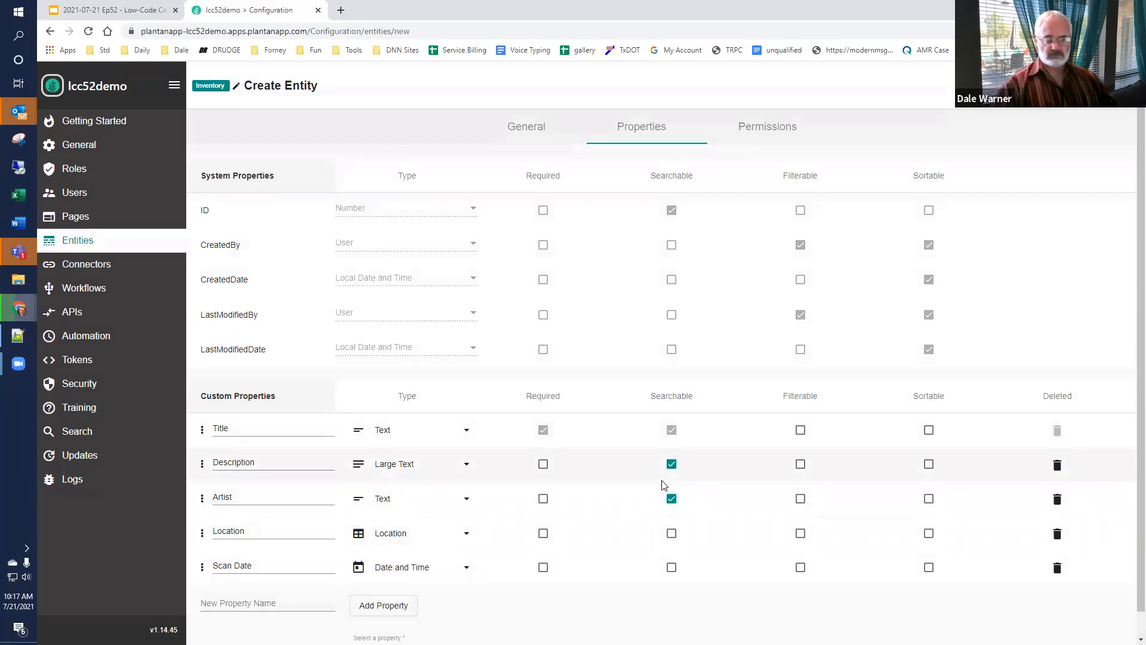
click(671, 534)
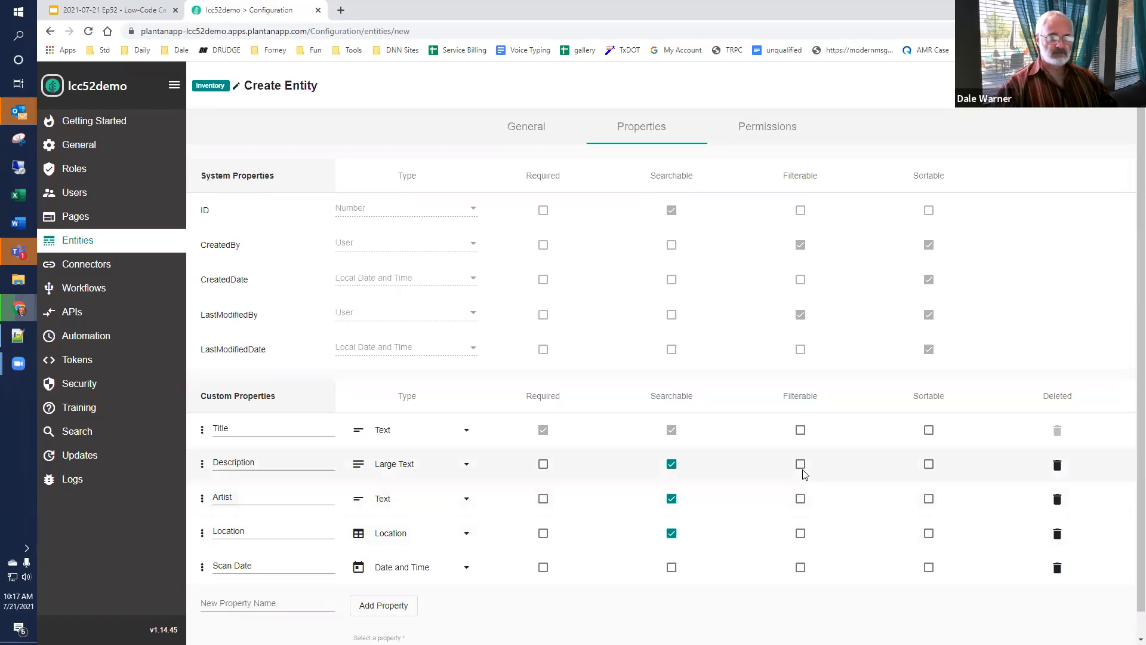
click(799, 501)
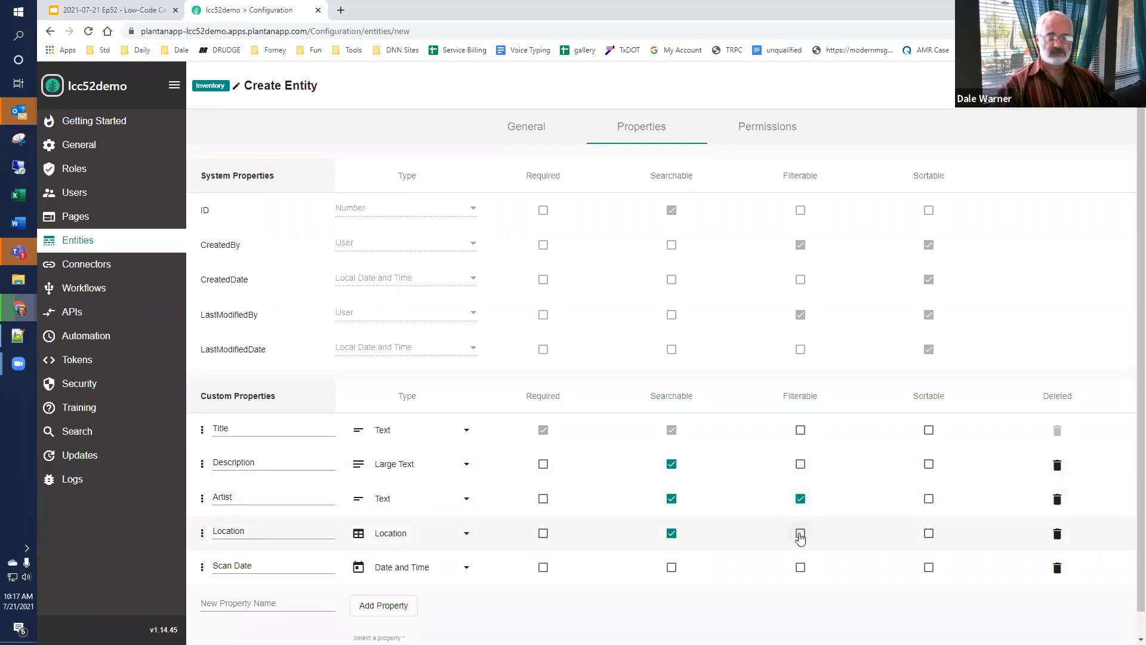
click(800, 535)
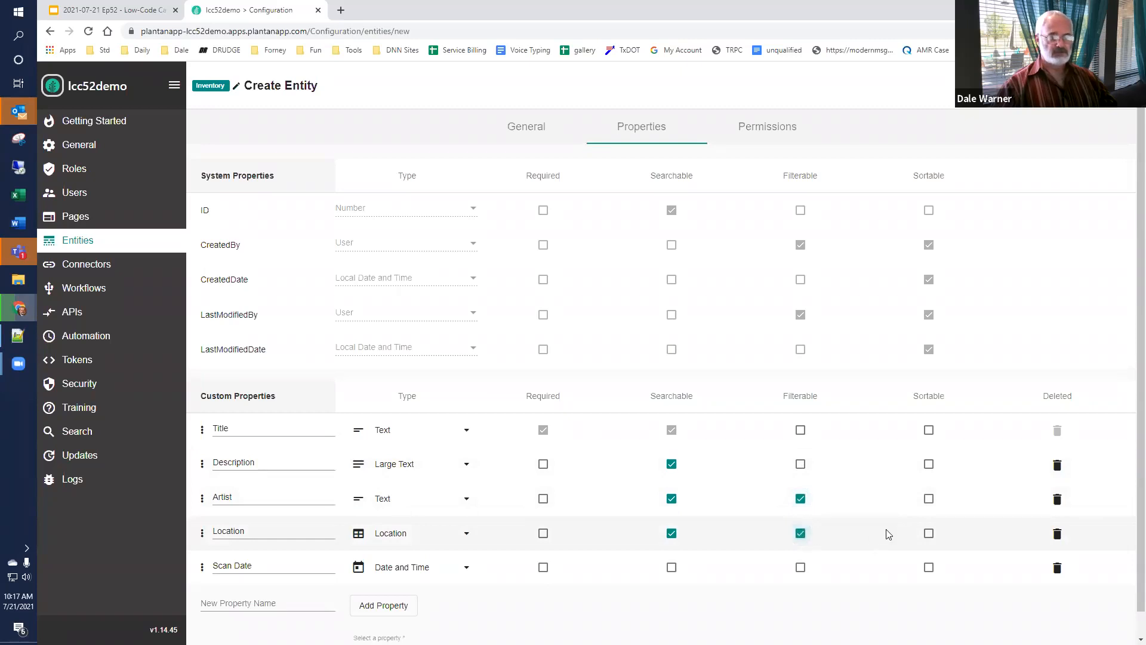
Step: Make the Title, Description, Artist, Location and Scan Date properties sortable
click(929, 431)
click(929, 464)
click(929, 499)
click(929, 535)
click(929, 569)
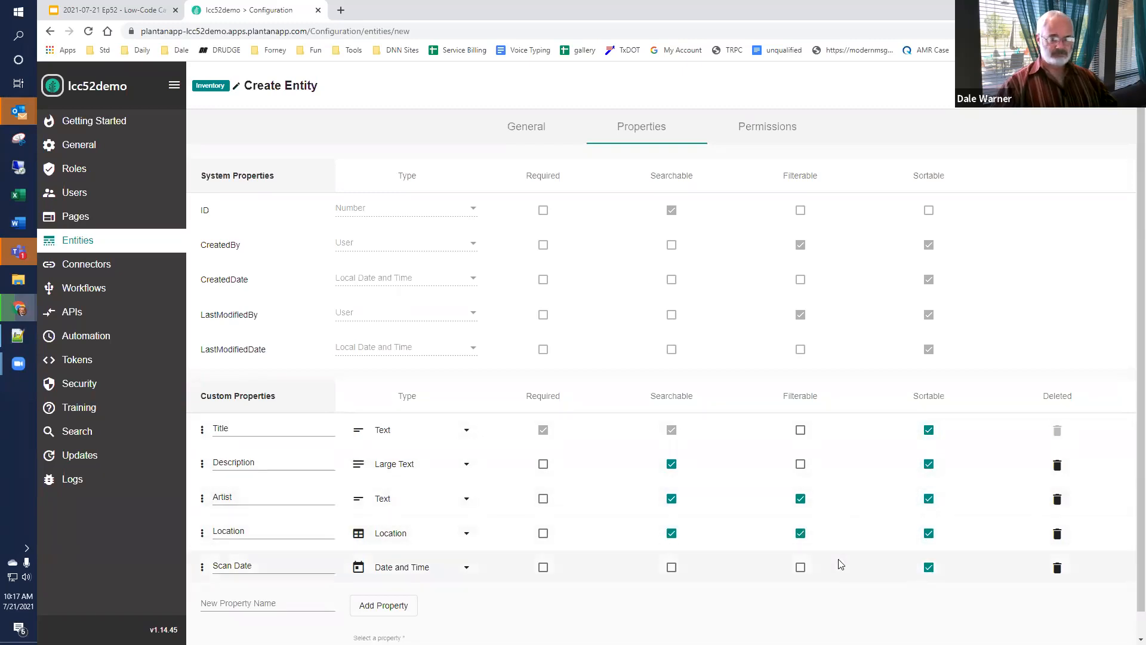
Step: Give the Users role and All Users view permission for All Entries, and save the Artwork entity
click(765, 125)
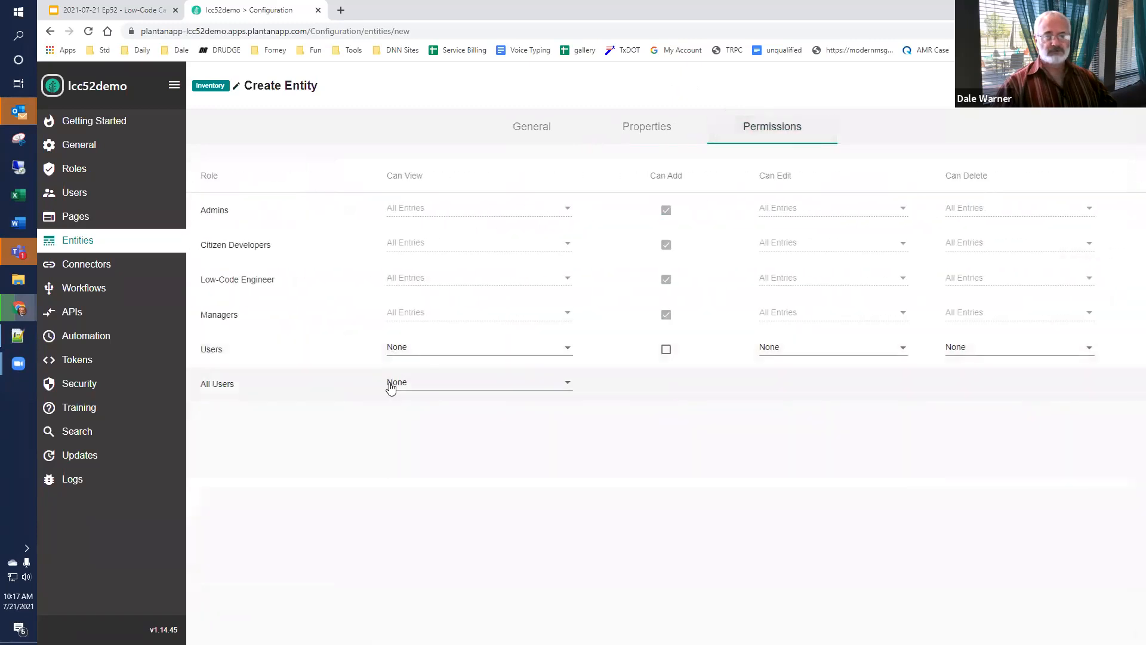
click(461, 352)
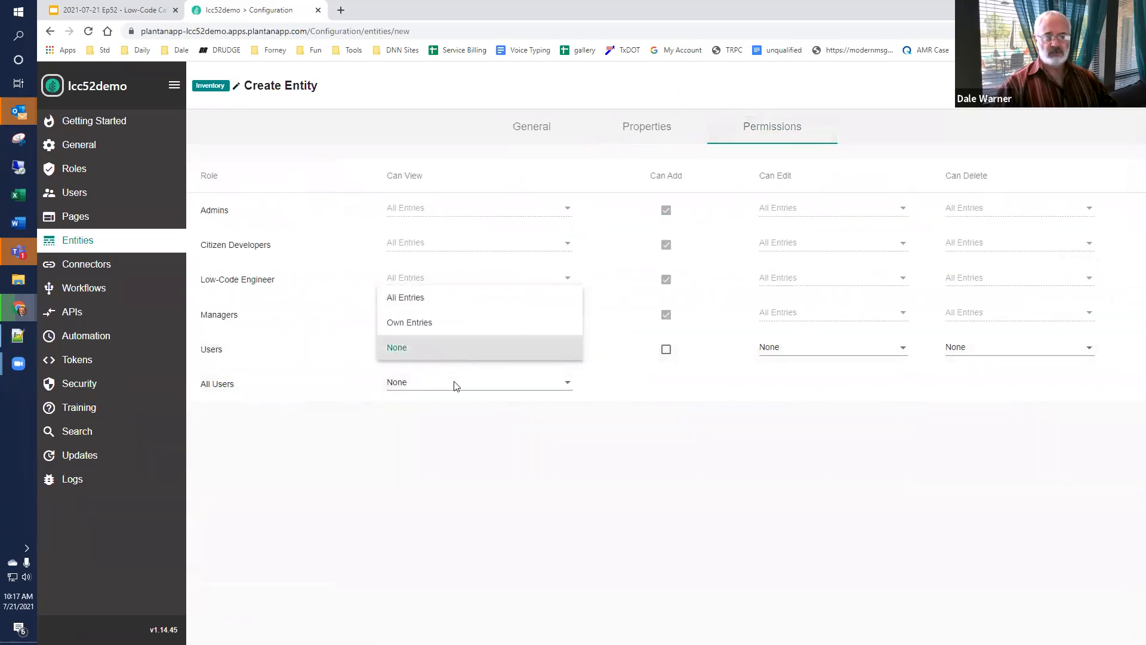
click(454, 302)
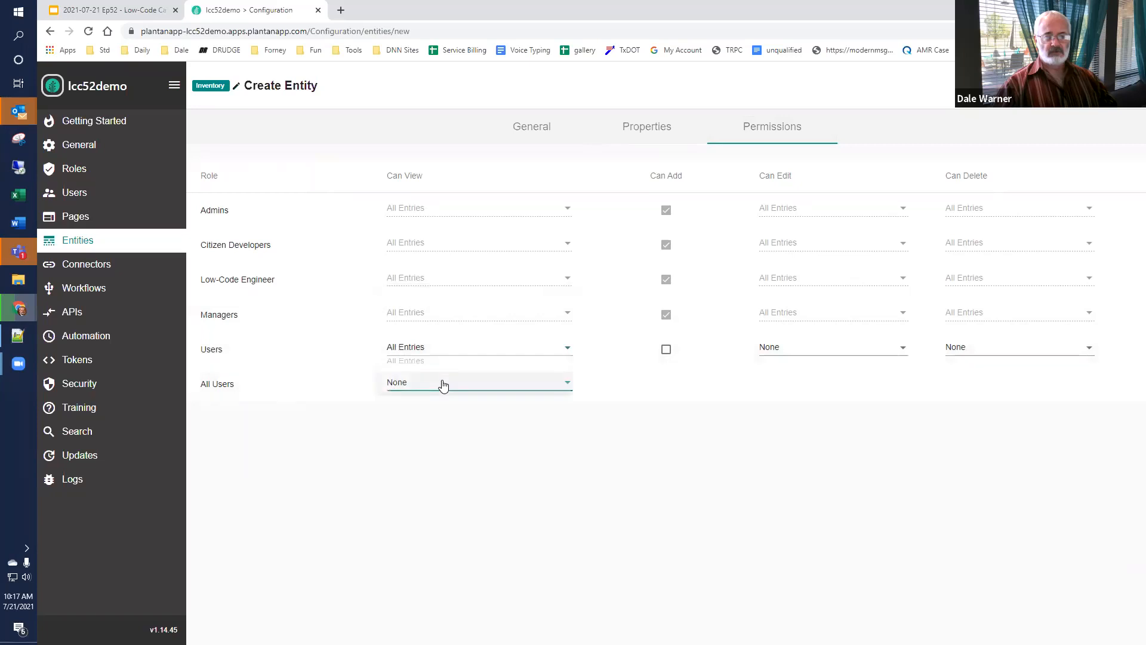
click(443, 383)
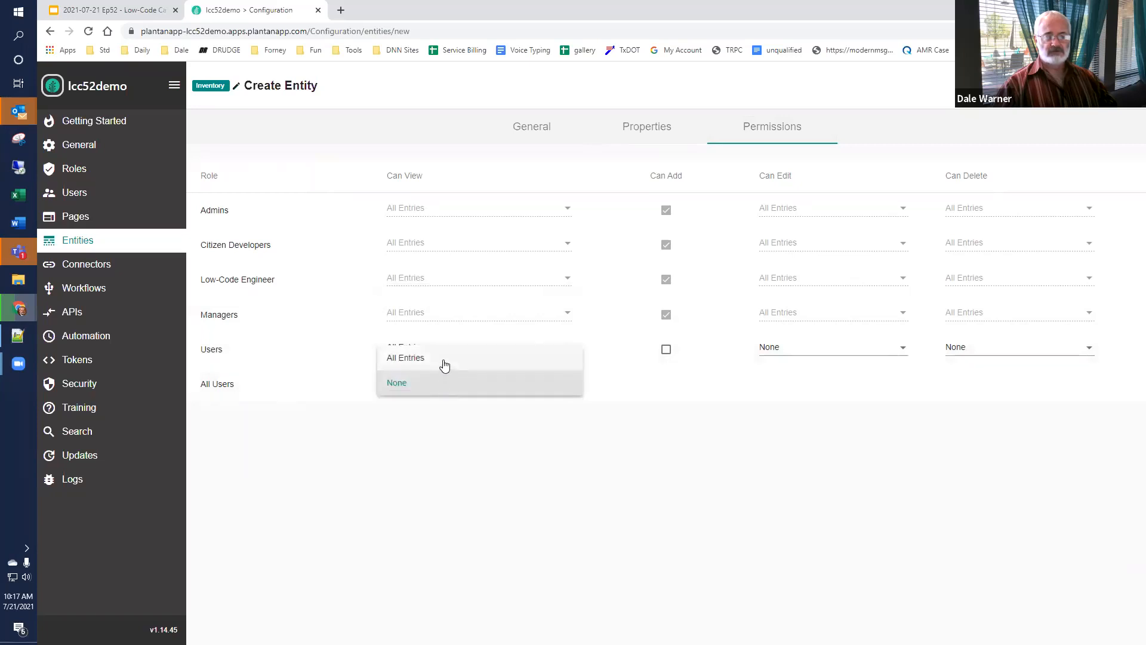
click(443, 360)
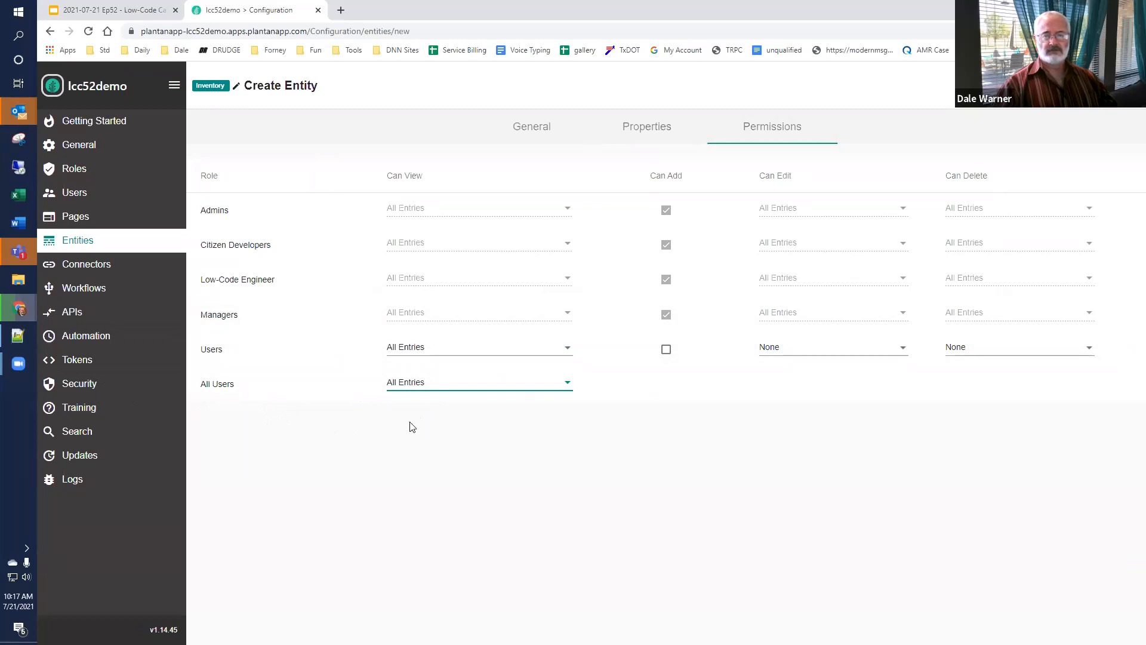
click(1105, 85)
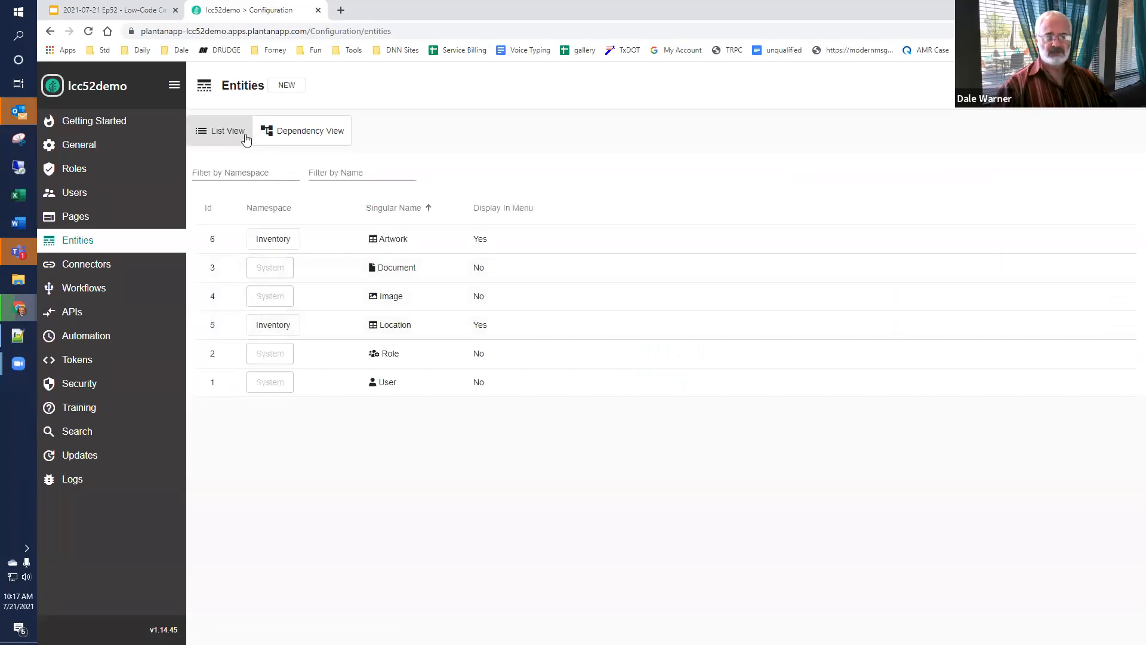
Step: Open the site's home page in a new browser tab and go to its Locations page
right_click(102, 88)
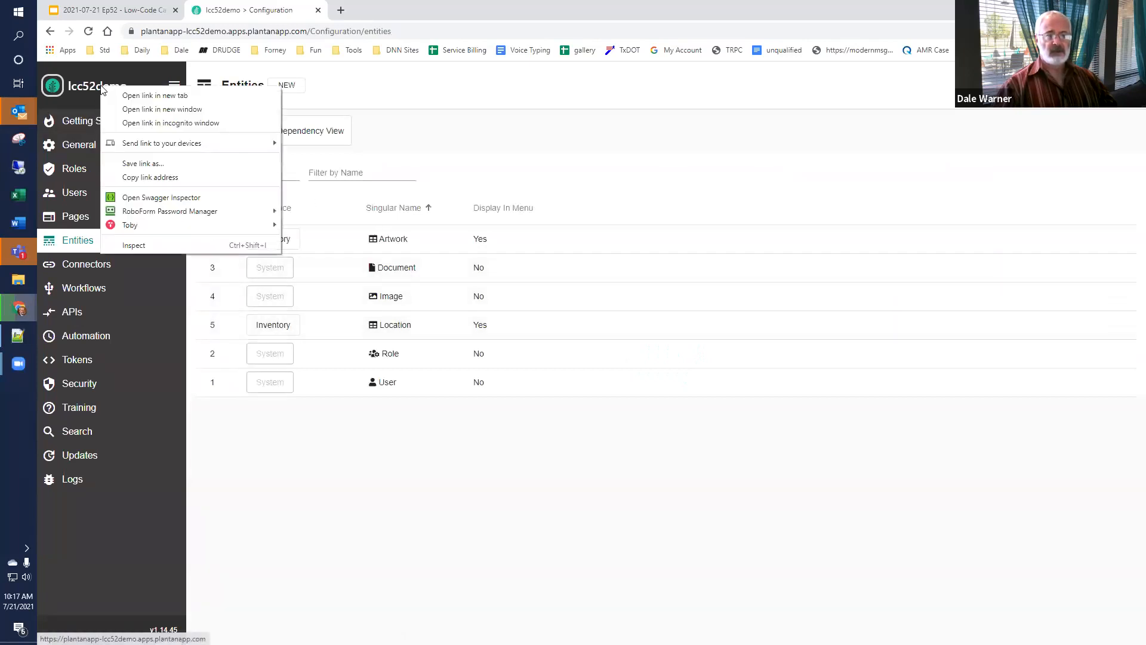
click(155, 96)
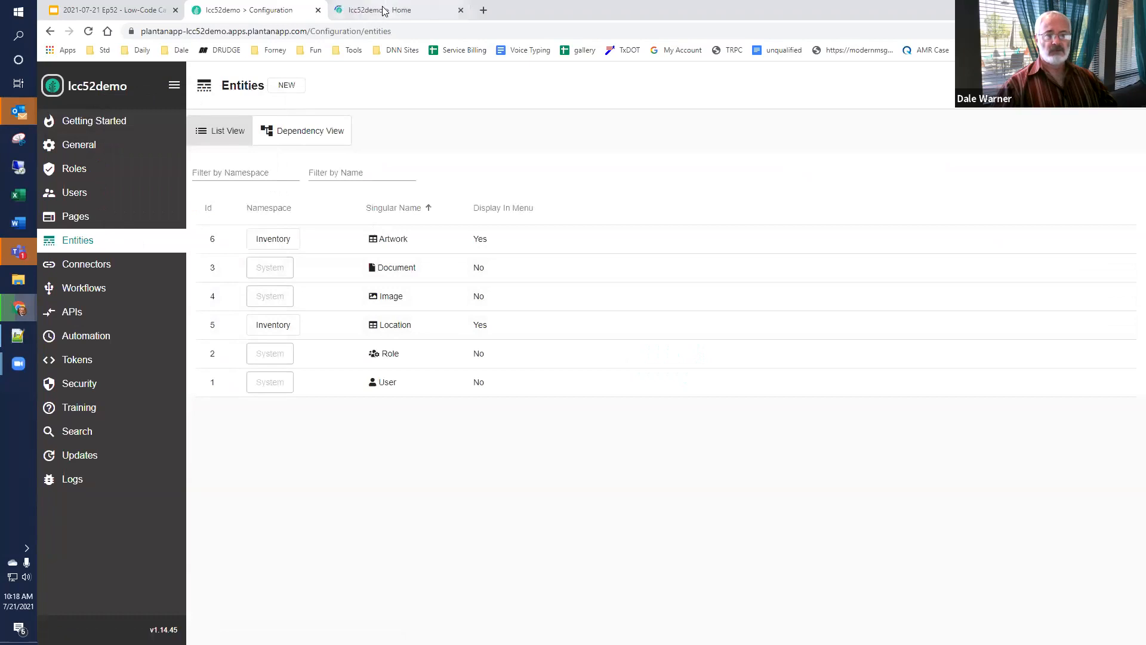
click(384, 10)
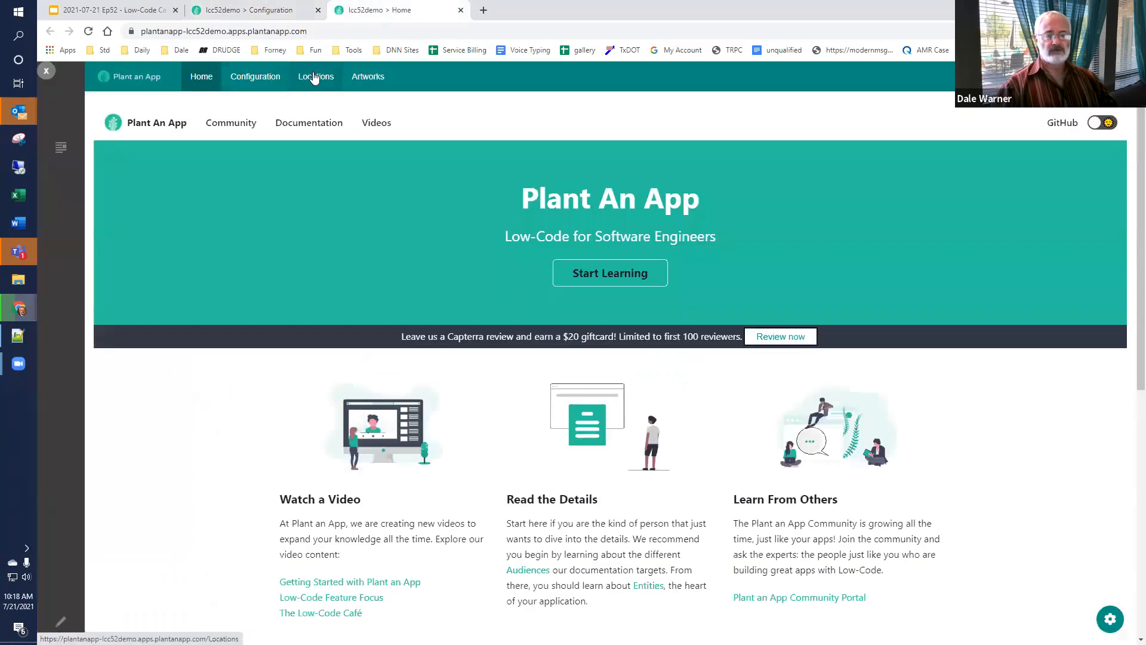
click(312, 79)
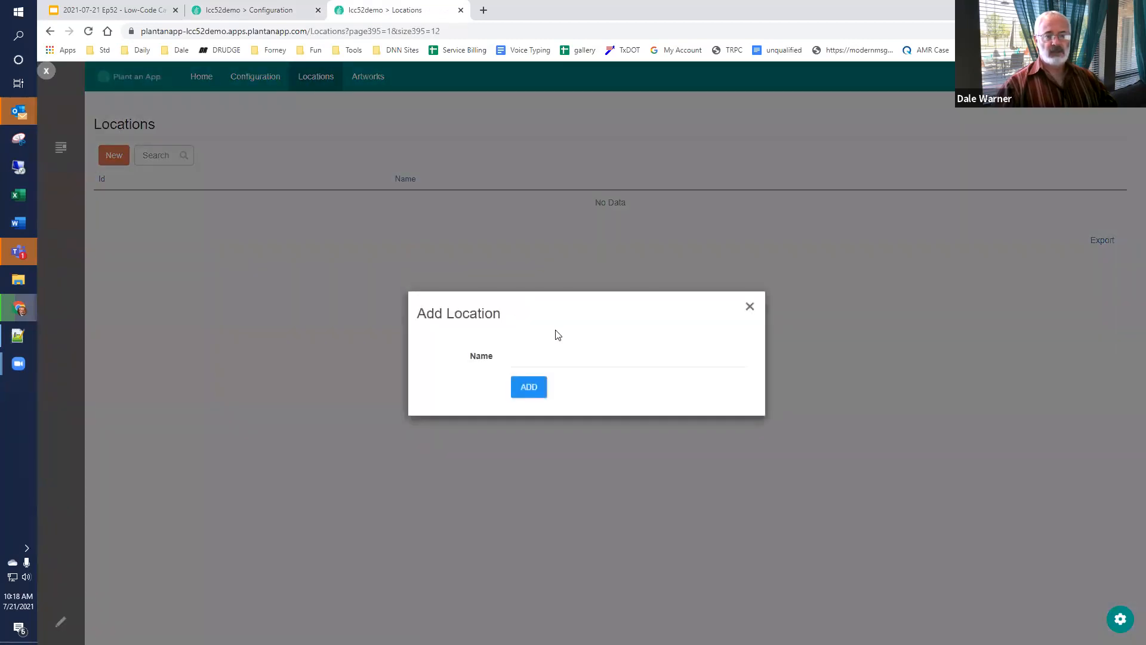
Step: Add a location named "First Floor, West Wing"
click(566, 356)
text(First)
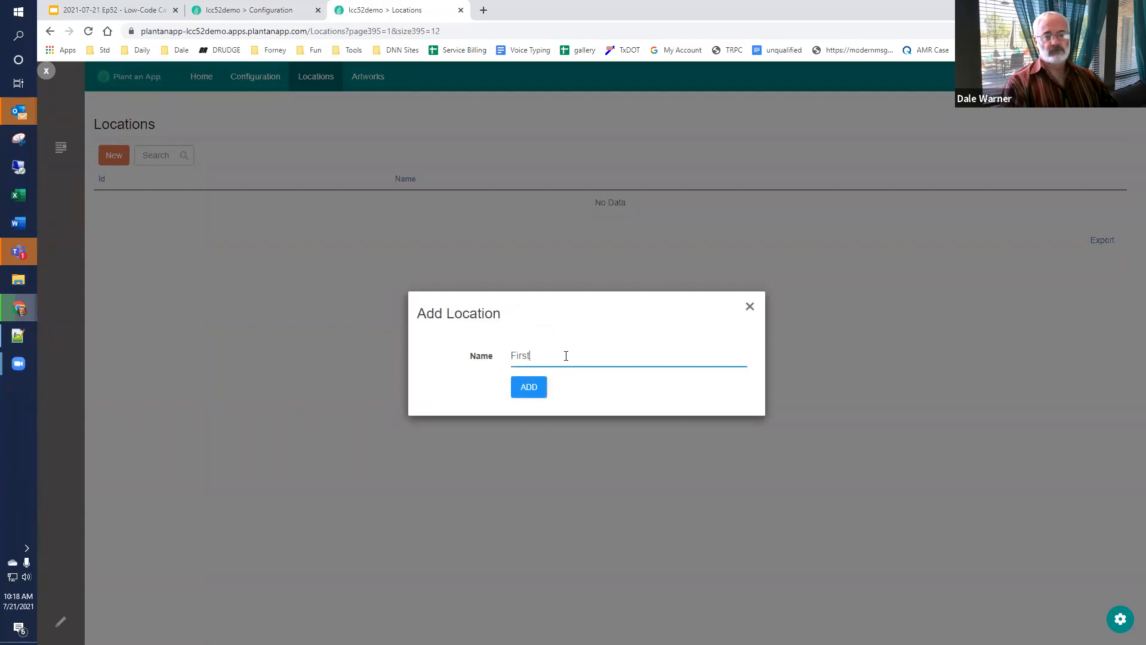
text( Floor)
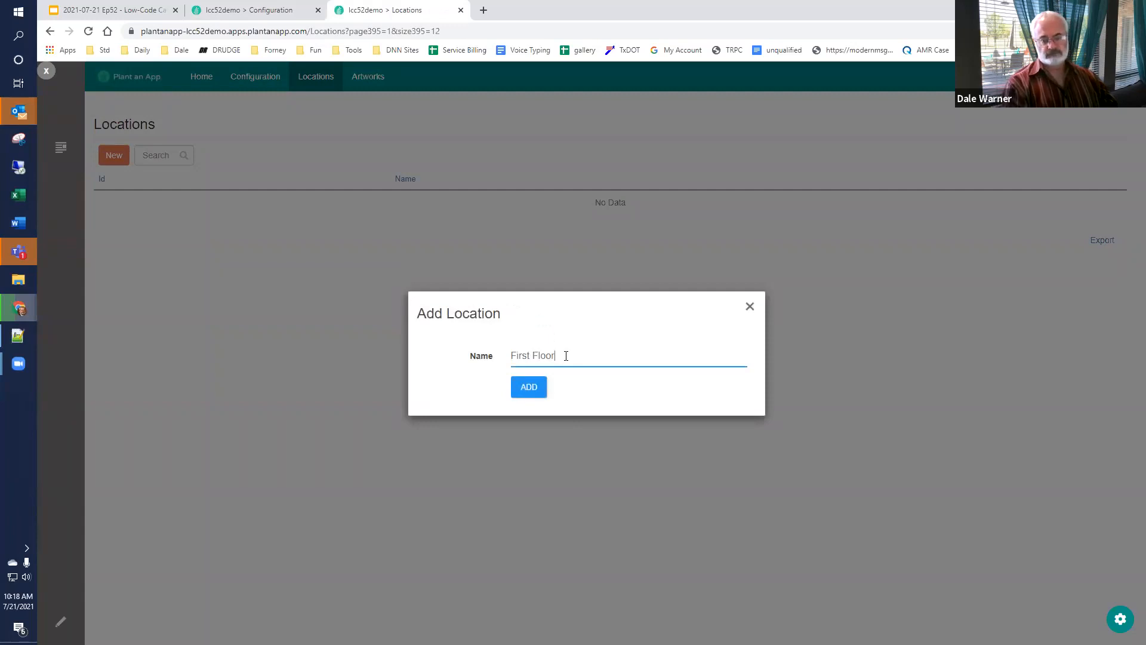
text(, West)
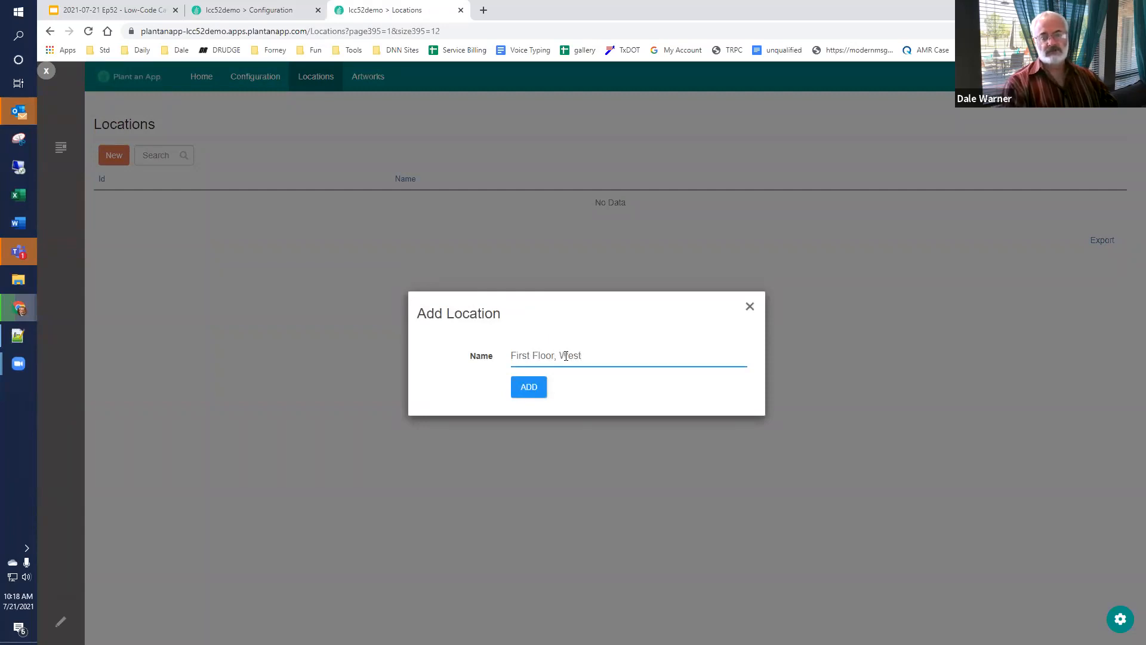
text( Wing)
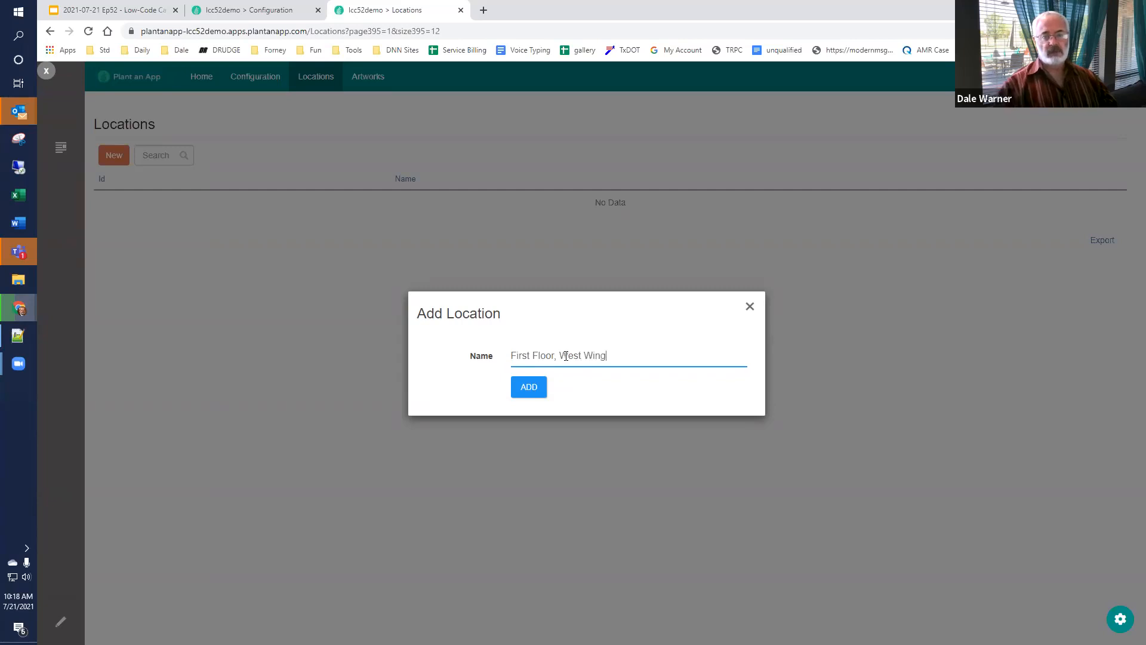
click(531, 394)
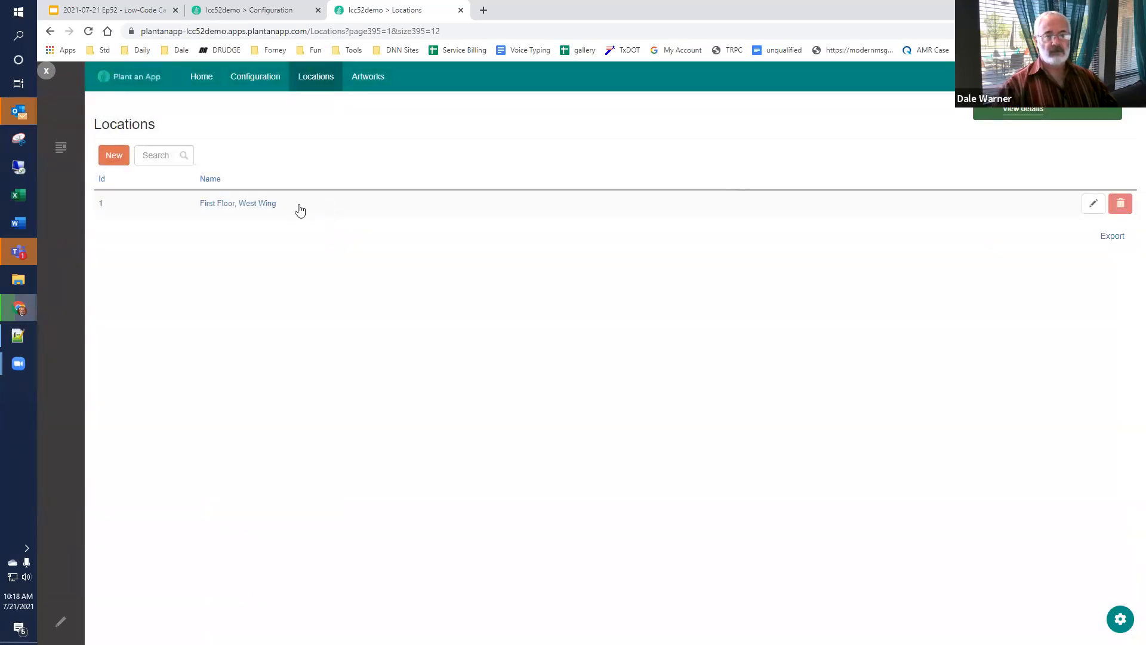
Step: Add a location named "First Floor, East Wing", reusing the copied name of the West Wing entry
drag(300, 210, 194, 209)
key(ctrl+c)
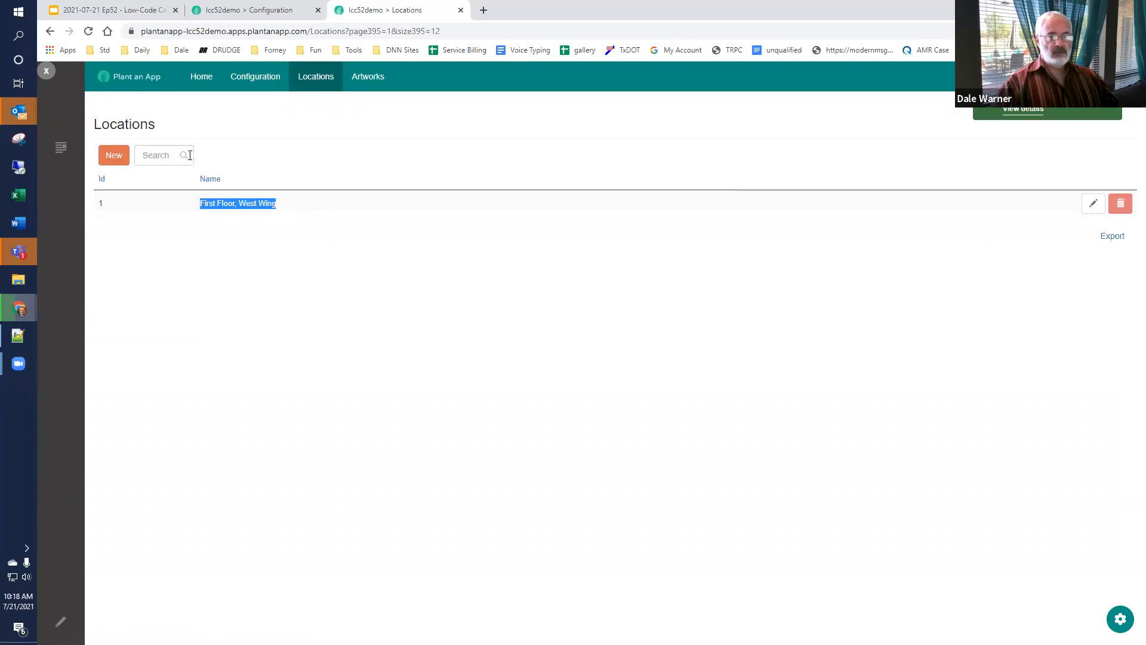
click(115, 155)
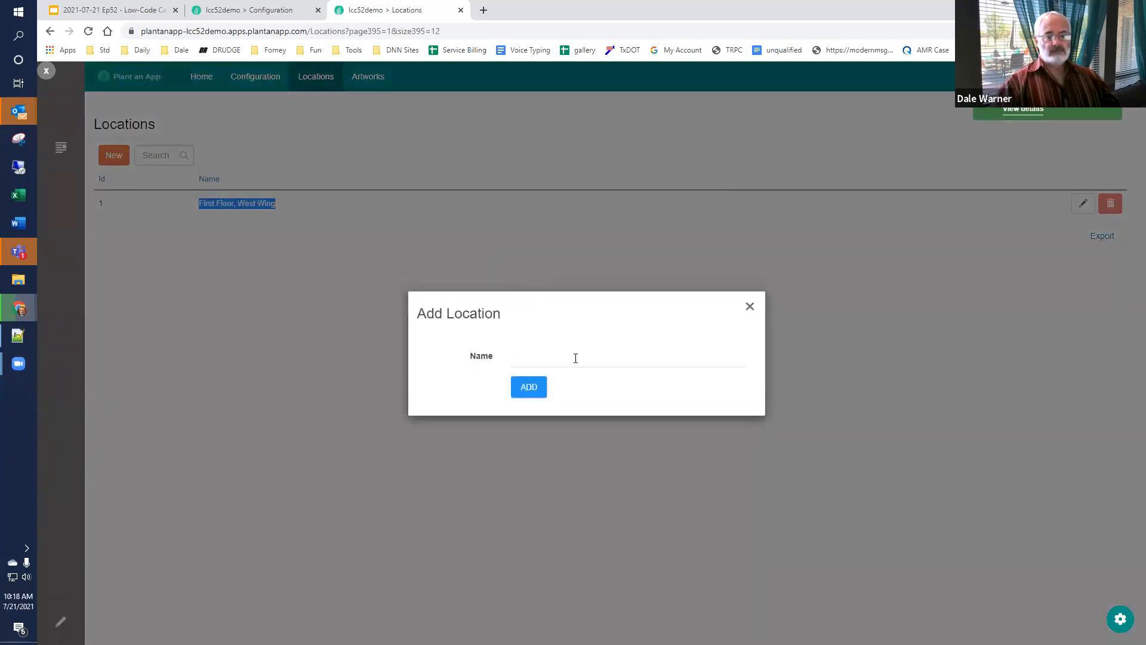
click(576, 355)
key(ctrl+v)
key(ctrl+Left)
key(Delete)
key(Delete)
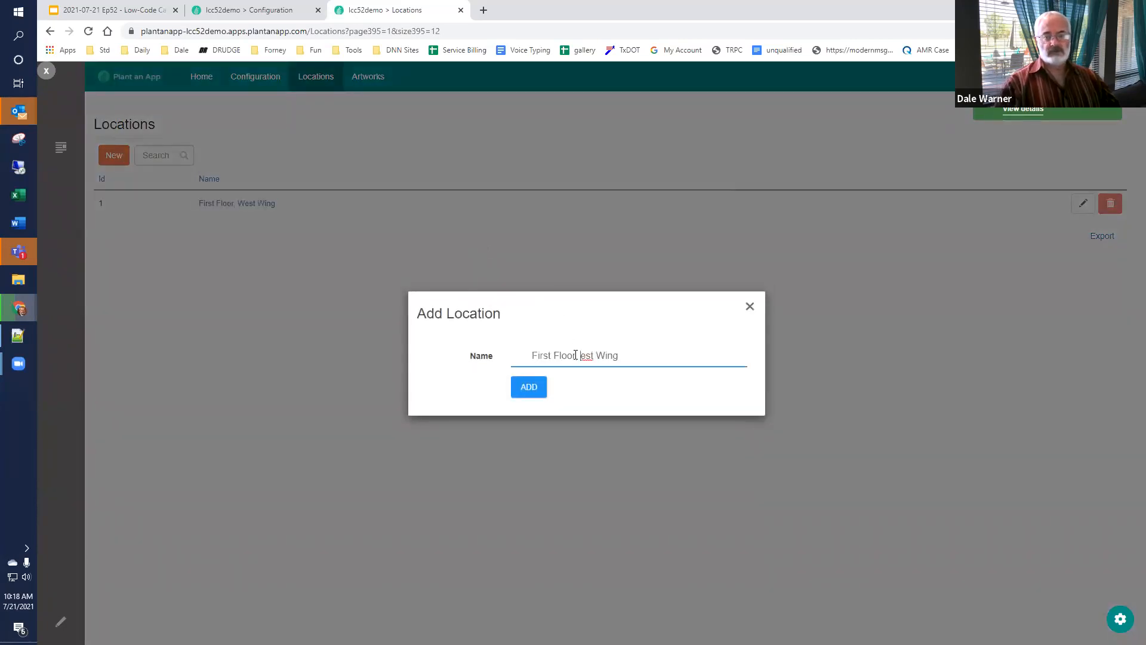
text(Ea)
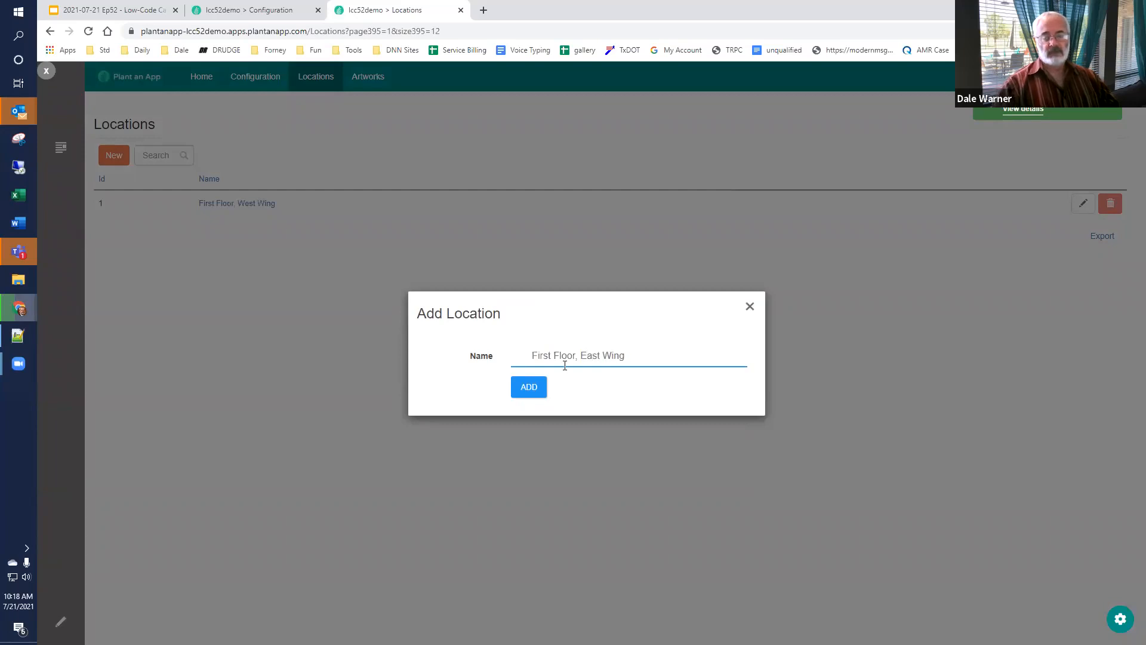
click(523, 390)
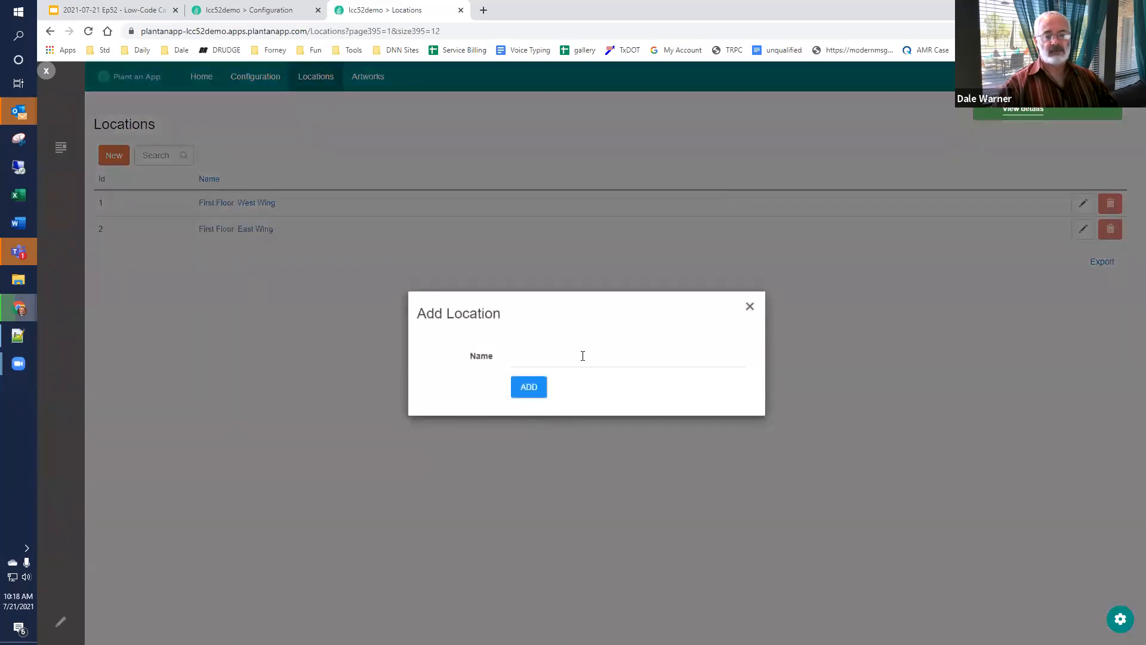
Step: Add a location named "Vault"
click(583, 361)
text(Vault)
click(525, 389)
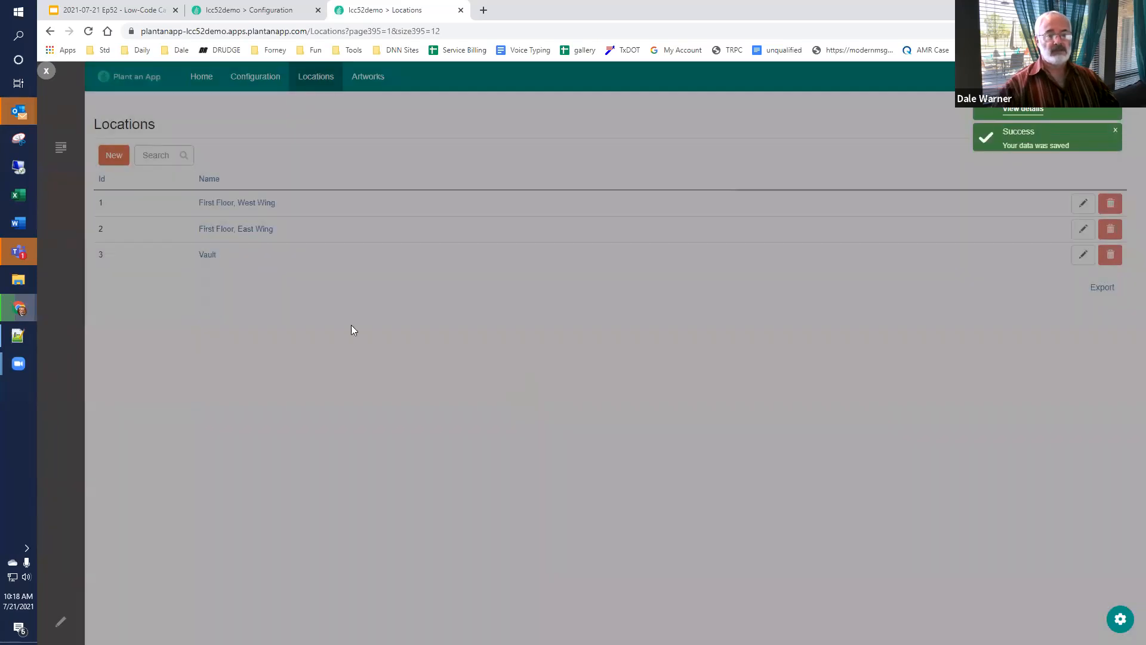
Step: Add a location named "NY Met"
click(116, 155)
click(569, 357)
text(NY)
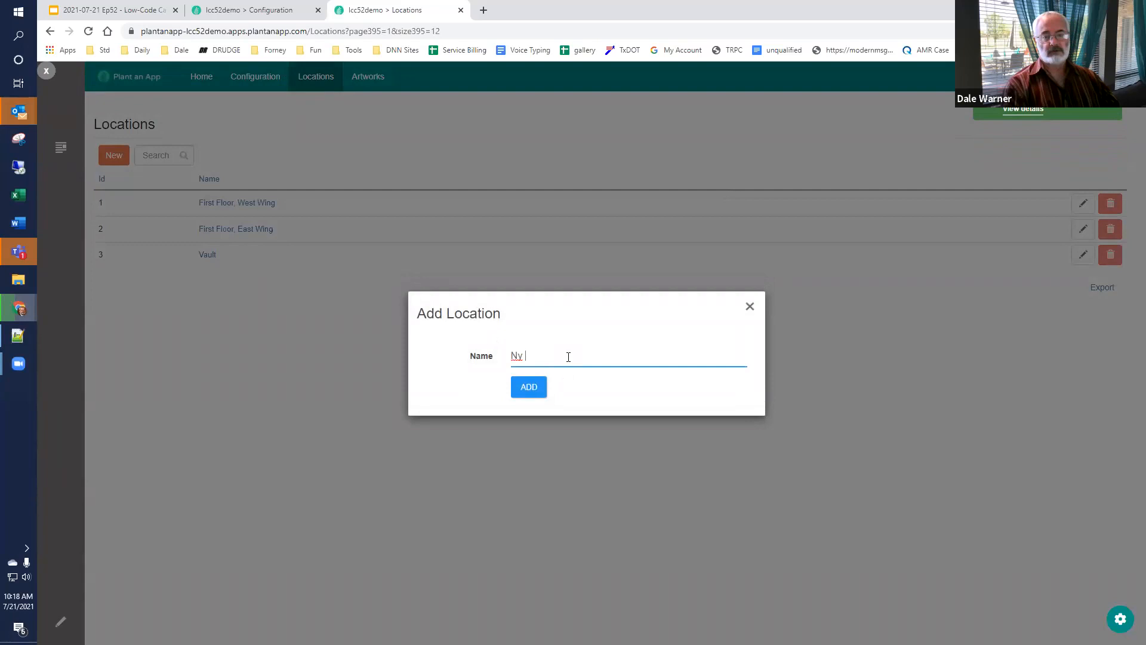
text( Ne)
key(BackSpace)
key(BackSpace)
text(Met)
click(529, 387)
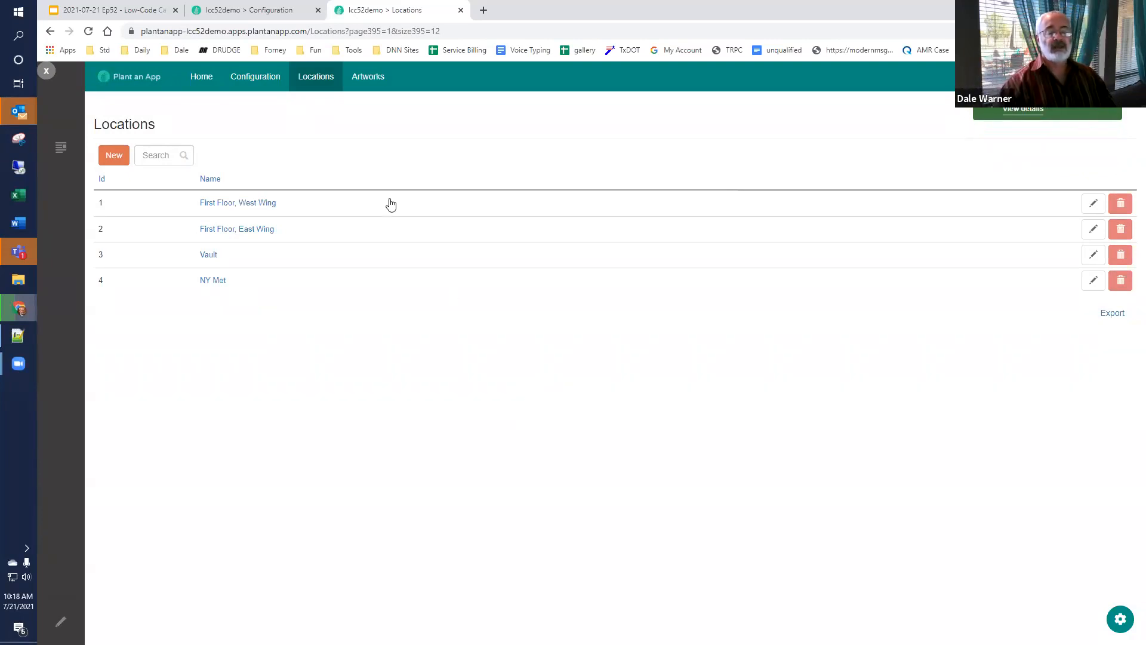
Step: Add an artwork titled "The Stoning of Saint Stephen" with its Wikipedia text pasted as the description and Rembrandt as the artist
click(370, 86)
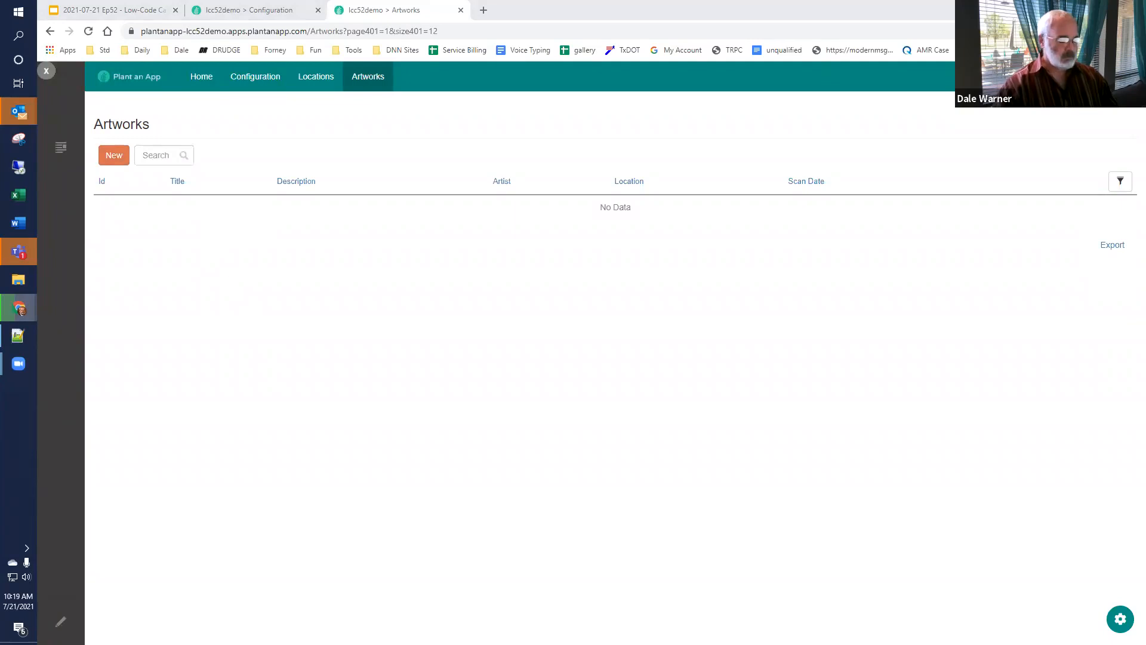
click(114, 157)
click(567, 280)
text(The Stoning of Saint Stephen)
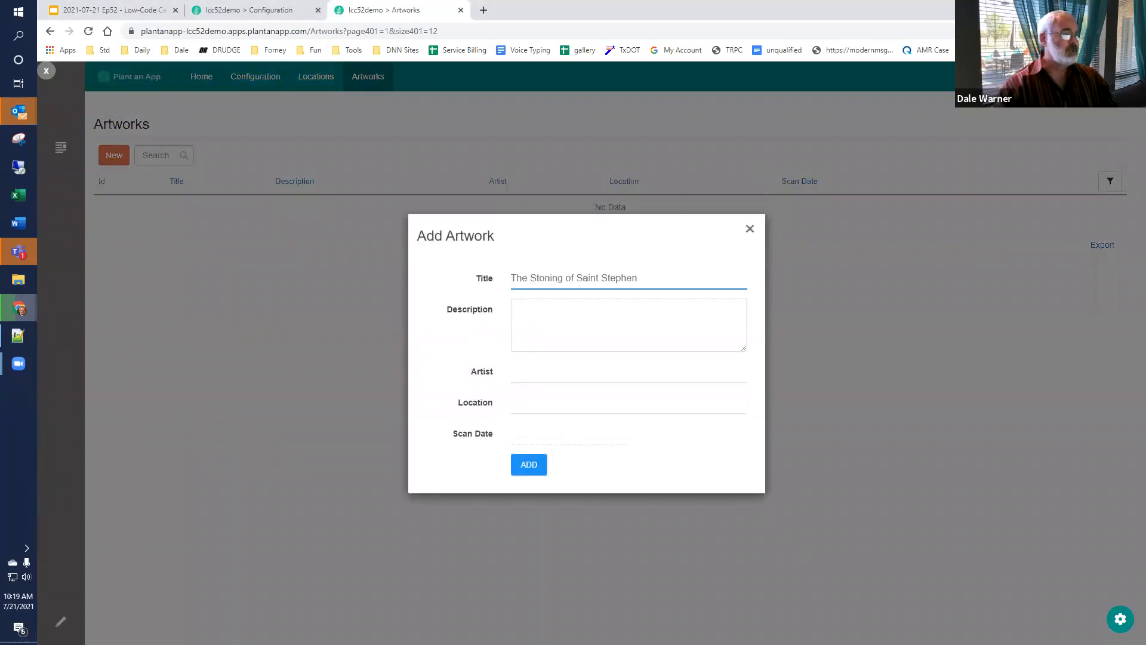
key(alt+Tab)
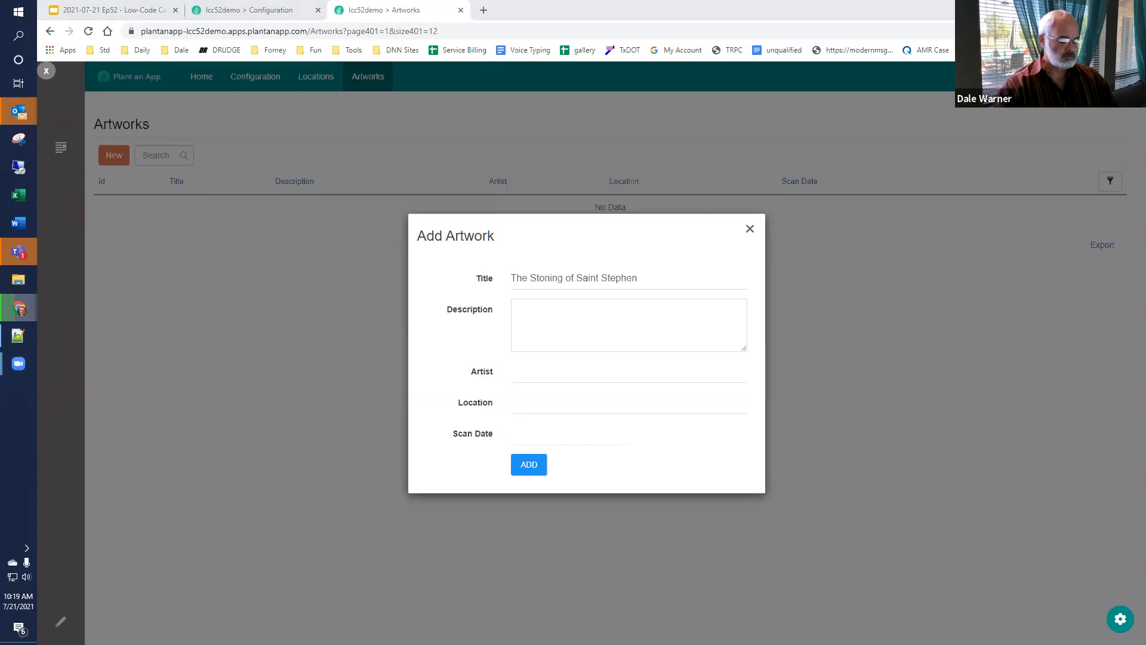
click(650, 323)
key(ctrl+v)
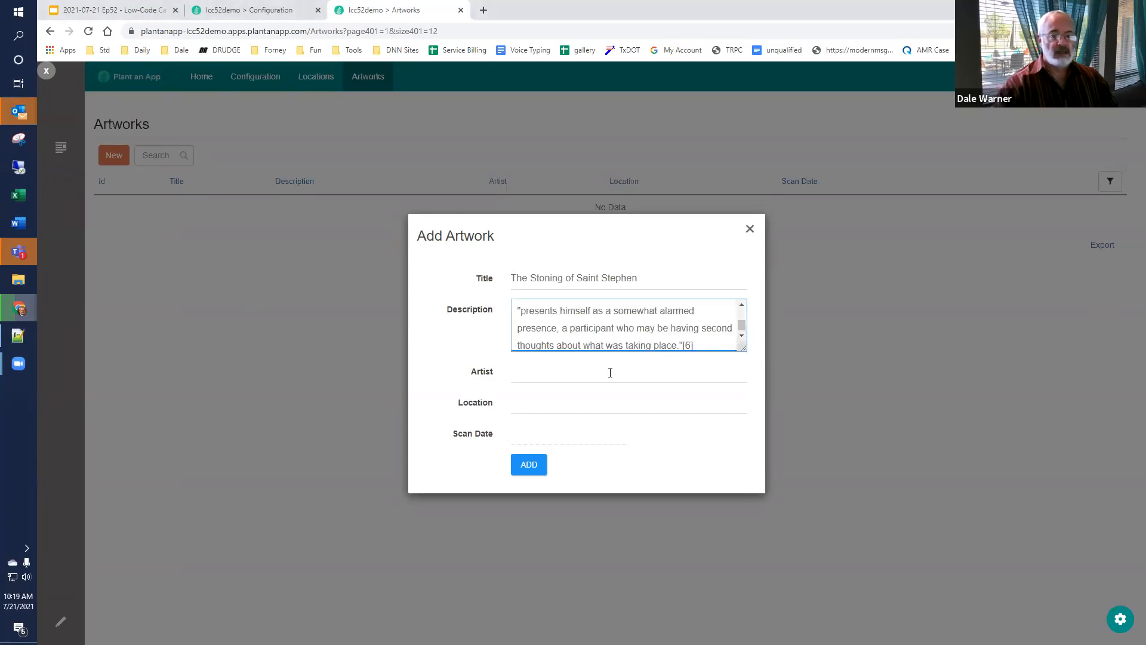
key(alt+Tab)
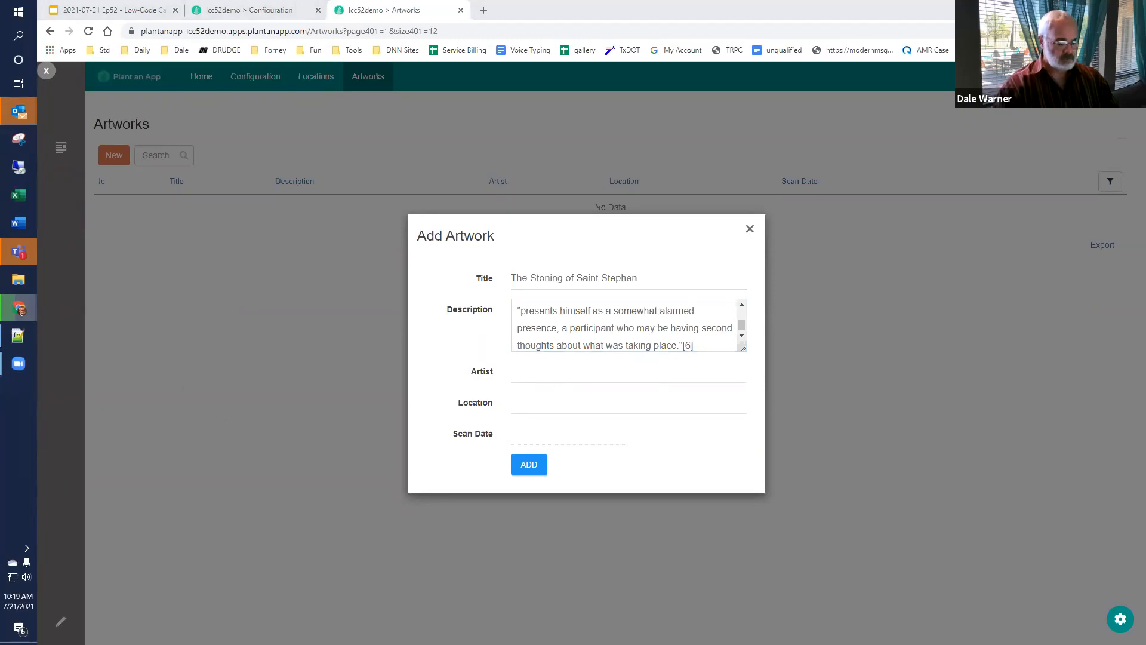
click(600, 378)
text(Rembrandt)
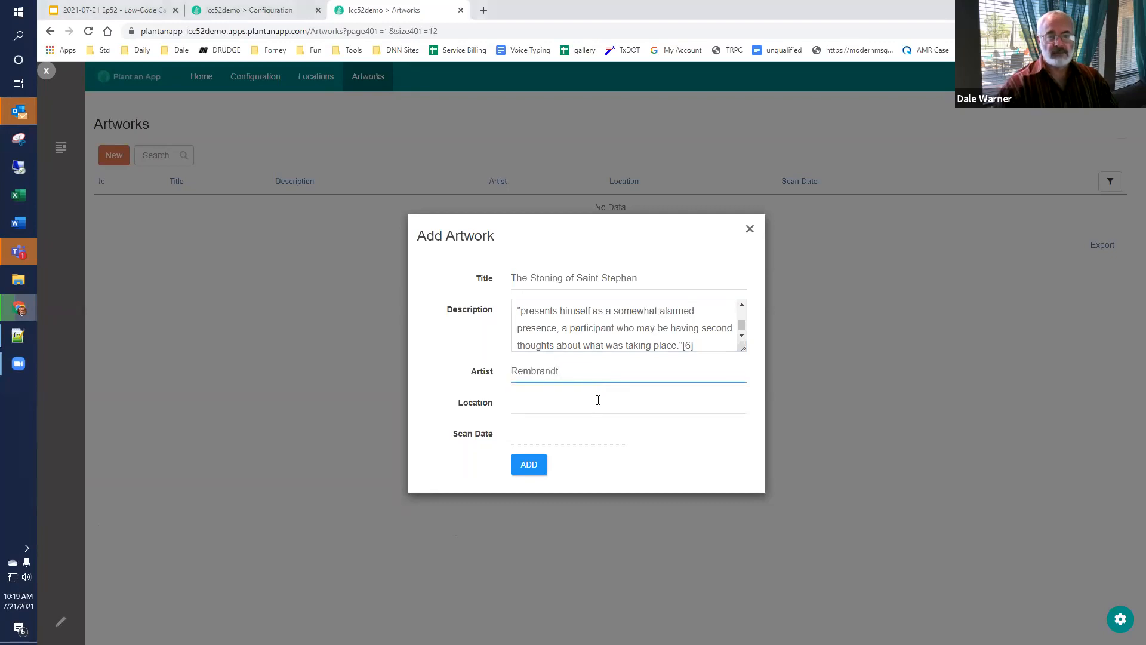
click(521, 465)
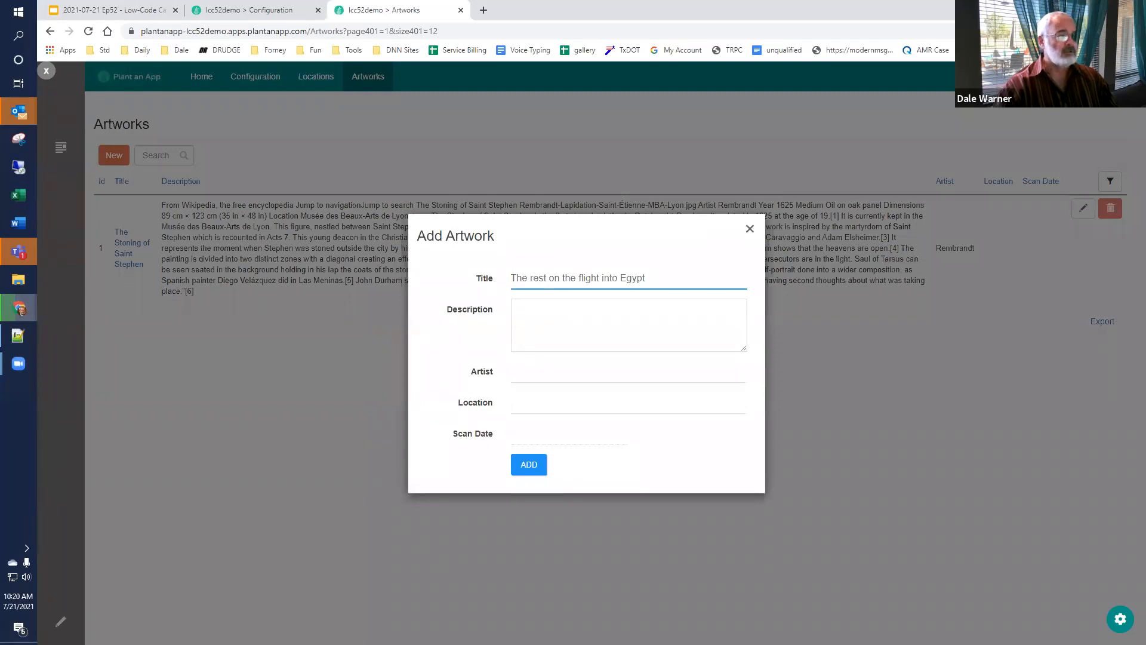
Step: Add the artwork "The rest on the flight into Egypt" by Rembrandt, using its copied title plus ", description" as the description
click(535, 374)
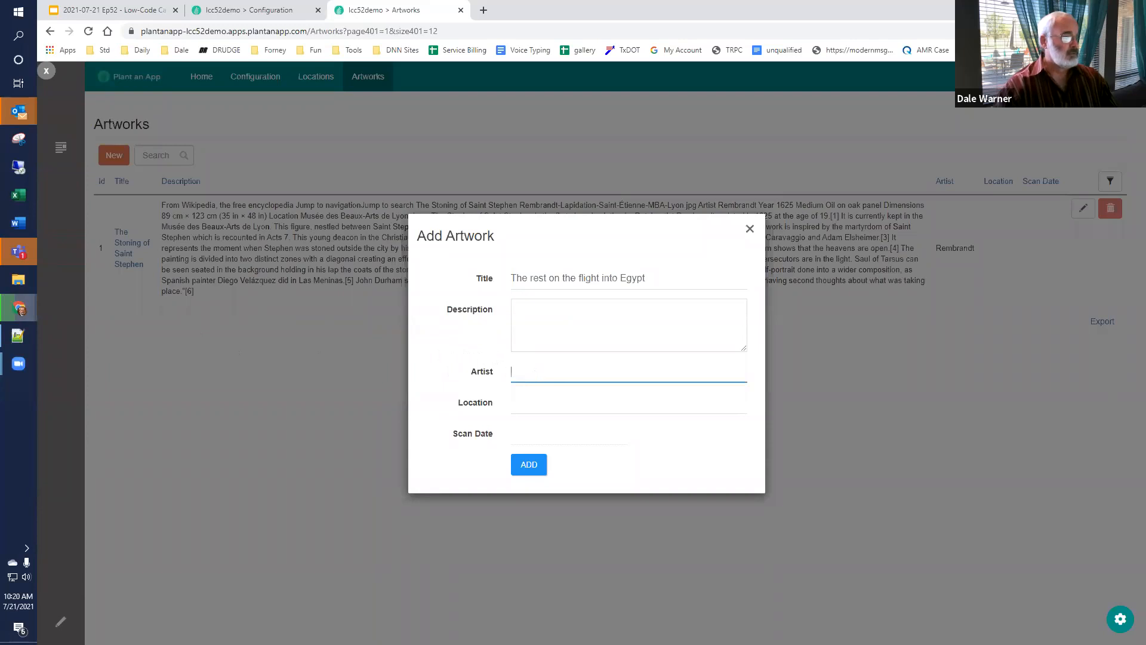
click(552, 382)
text(Rembrandt)
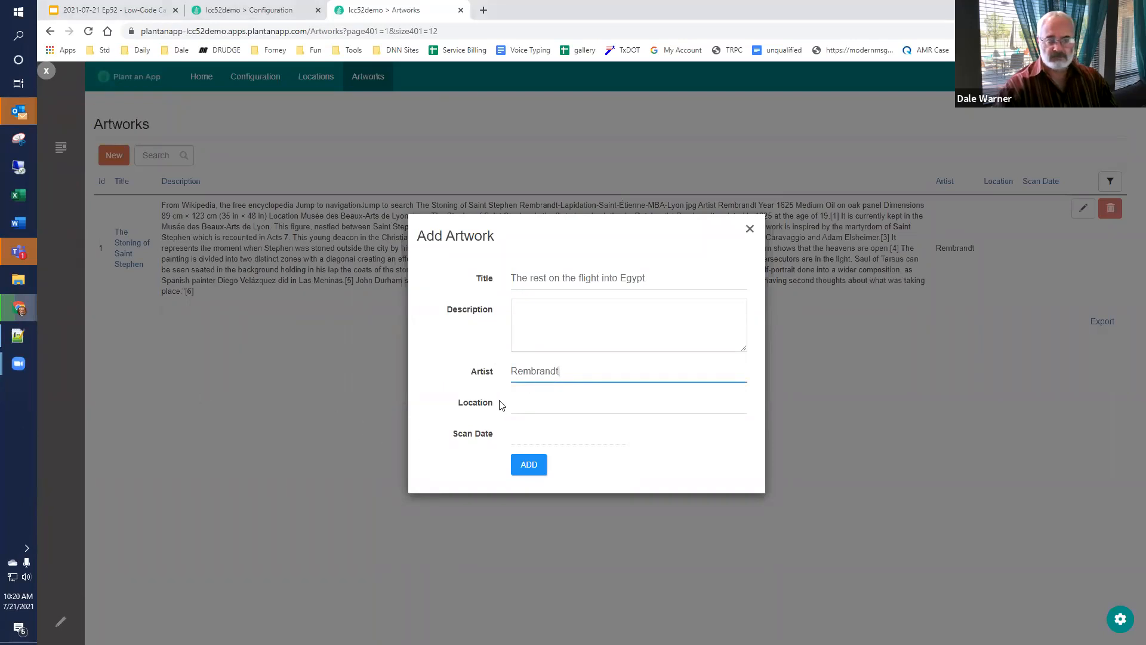
click(559, 335)
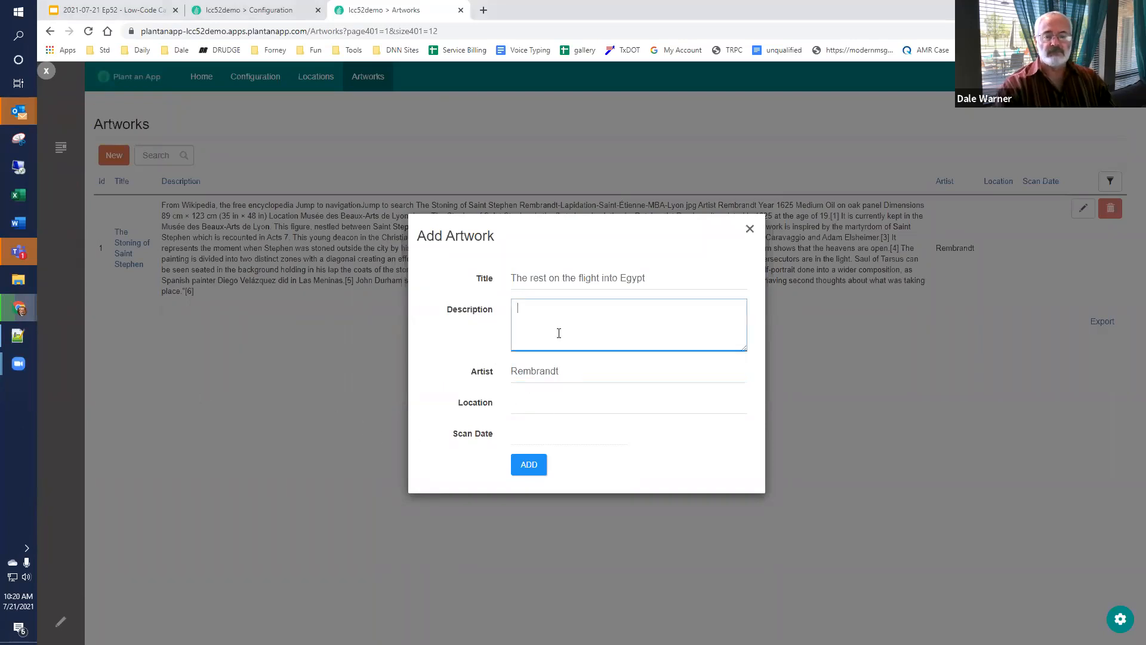
drag(655, 277, 493, 291)
key(ctrl+c)
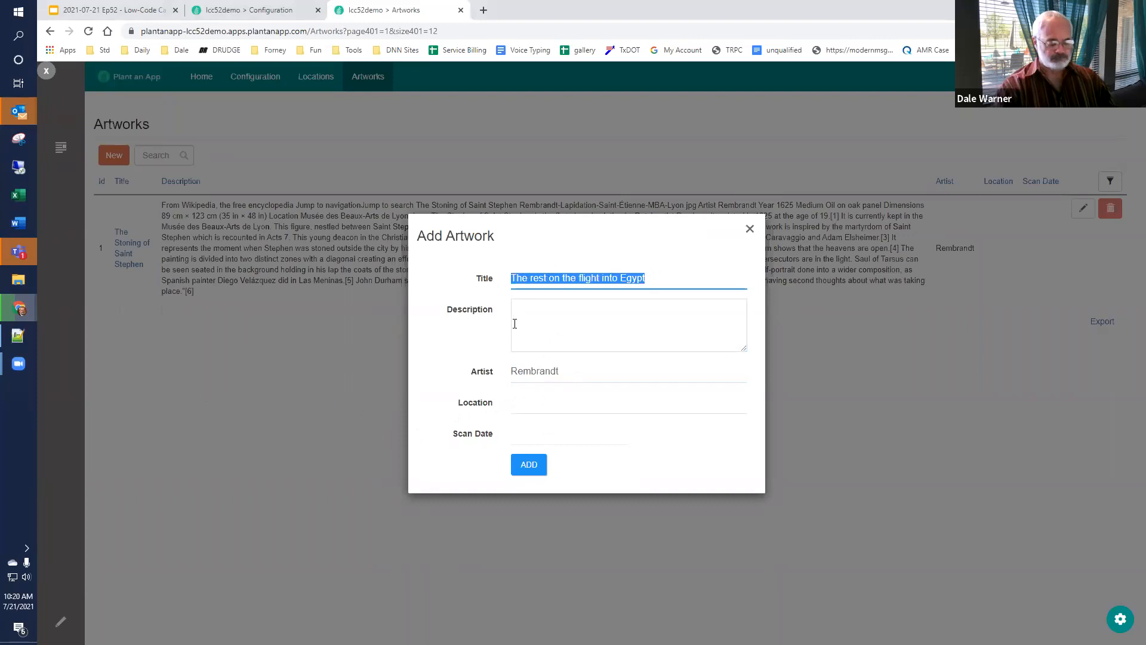
click(558, 333)
key(ctrl+v)
text(, description)
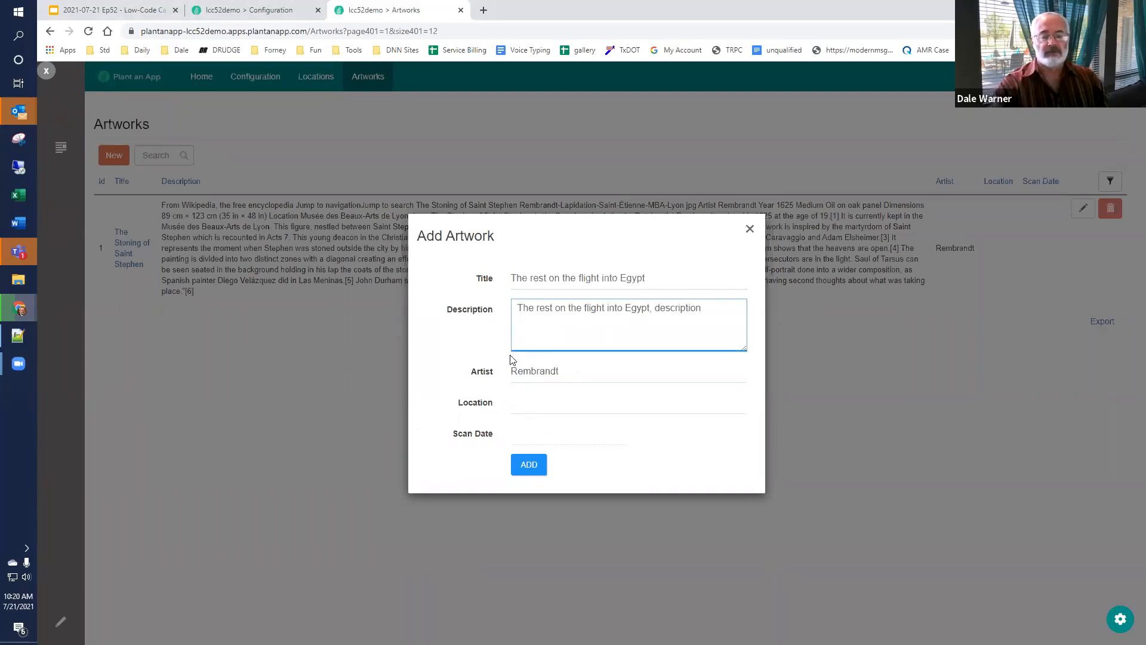
click(521, 460)
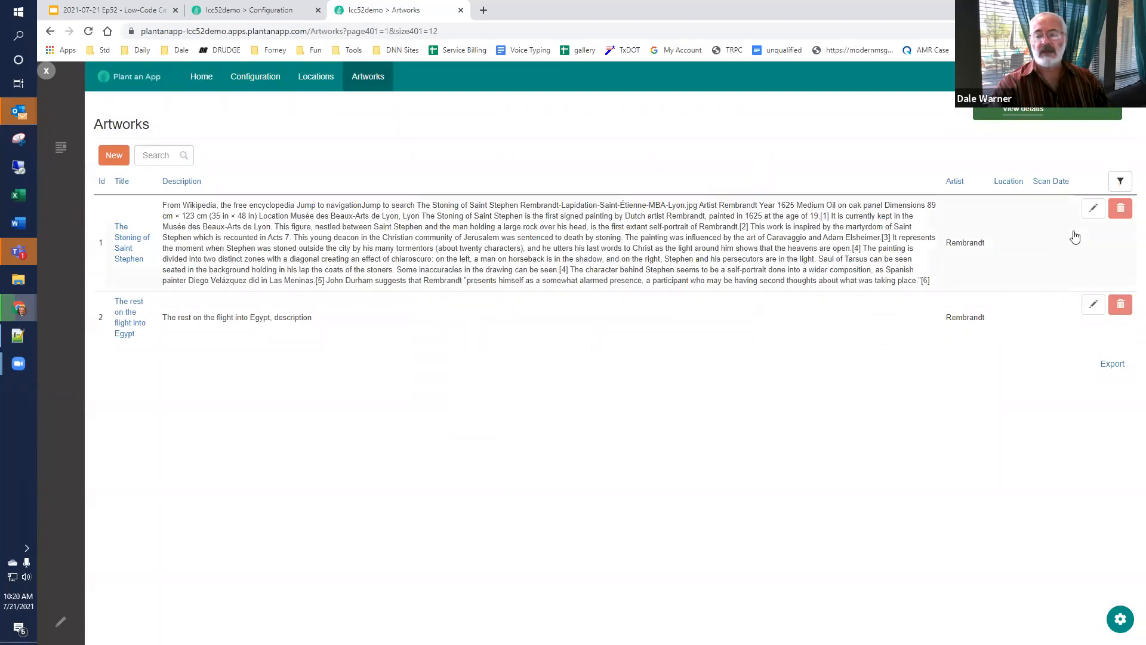
Step: Set the location of the artwork "The Stoning of Saint Stephen" to Vault and save the update
click(1091, 211)
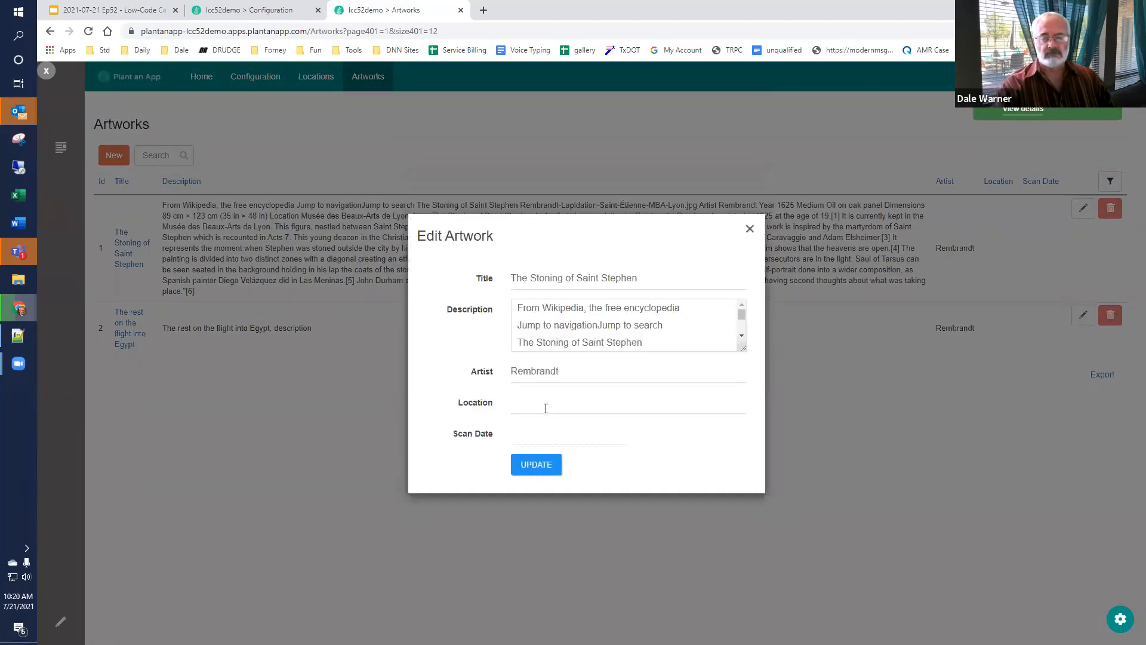
click(546, 409)
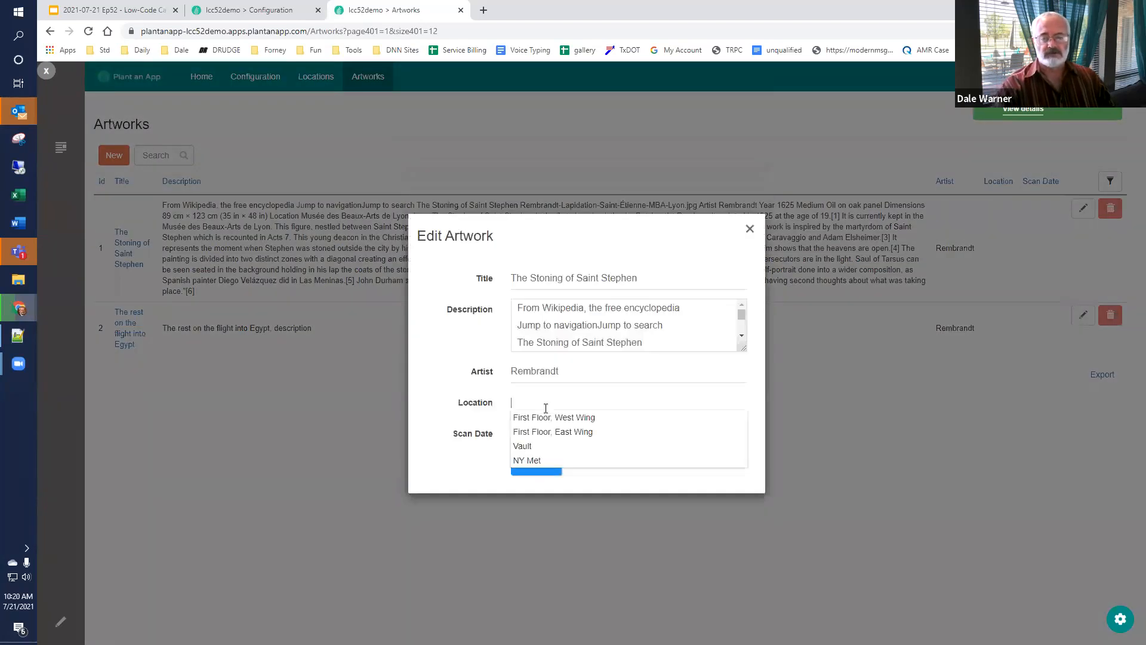
click(544, 448)
click(540, 464)
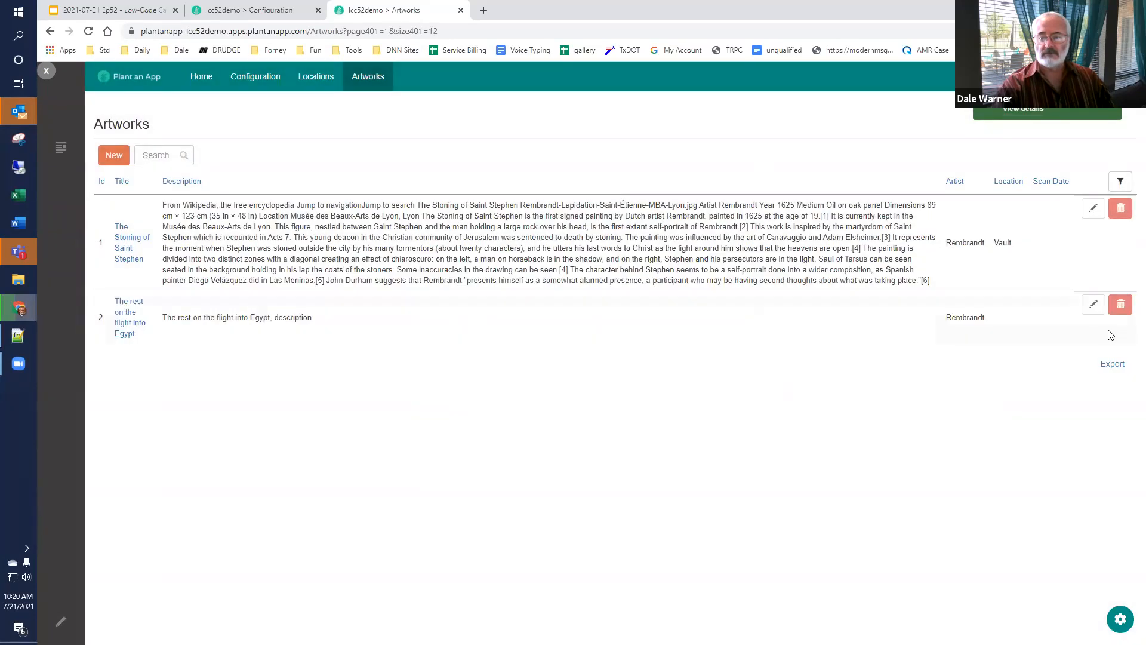
Step: Assign "The rest on the flight into Egypt" to the Vault location and save the record
click(1084, 315)
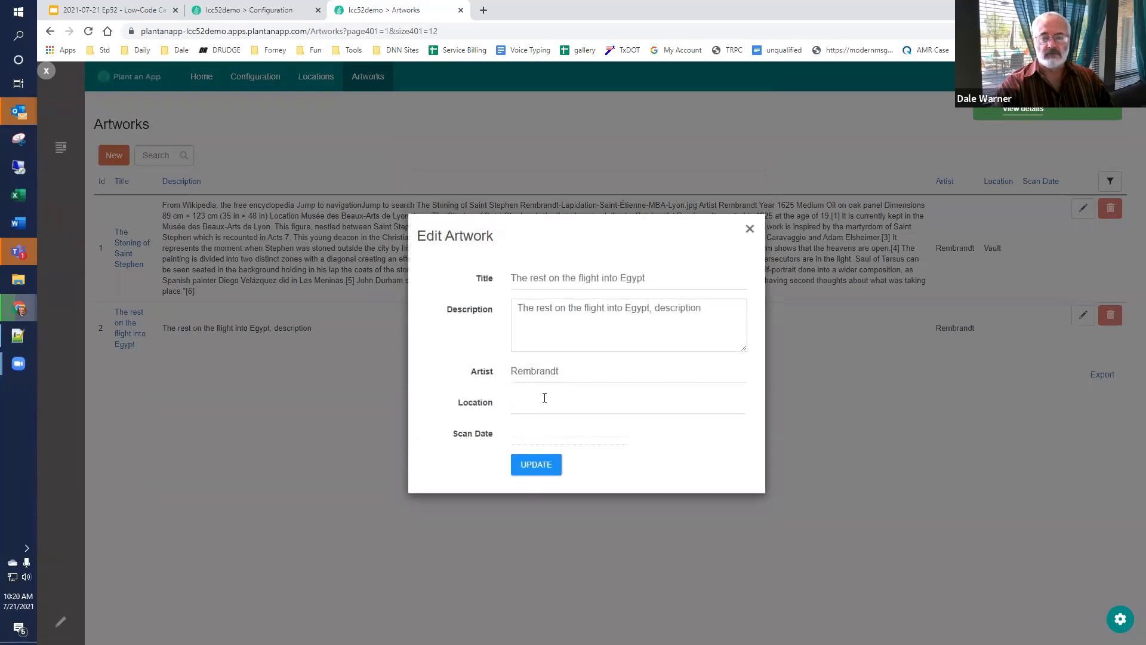
click(545, 401)
click(542, 447)
click(533, 464)
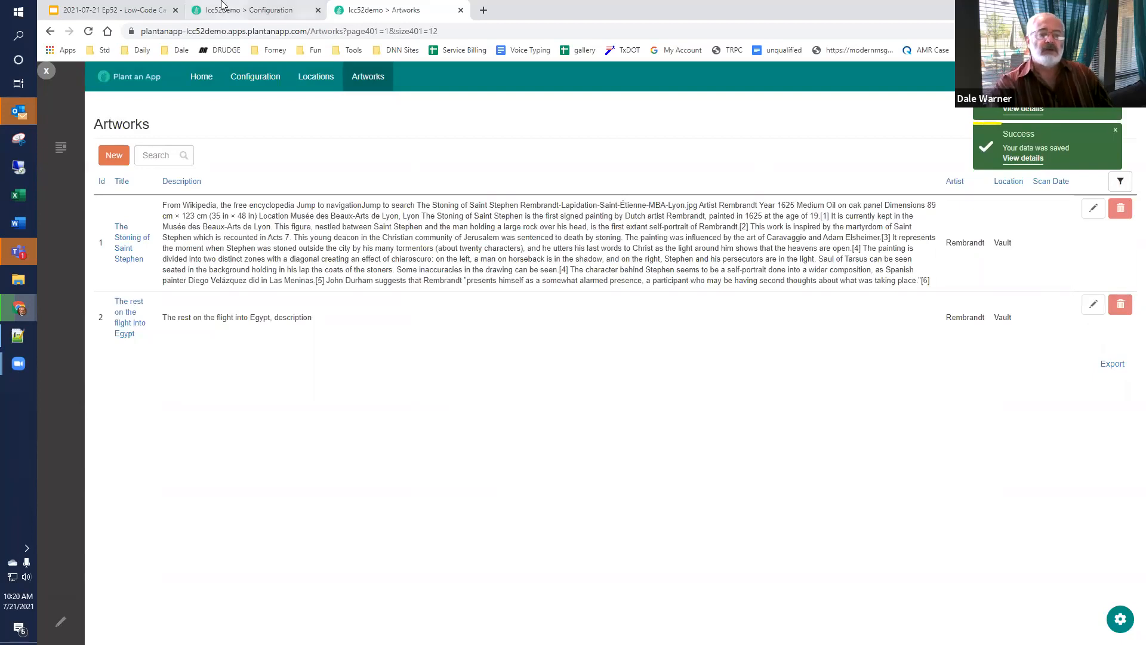
Step: Check the development outline in the slides, then start a new site page named "Scan Page"
click(133, 11)
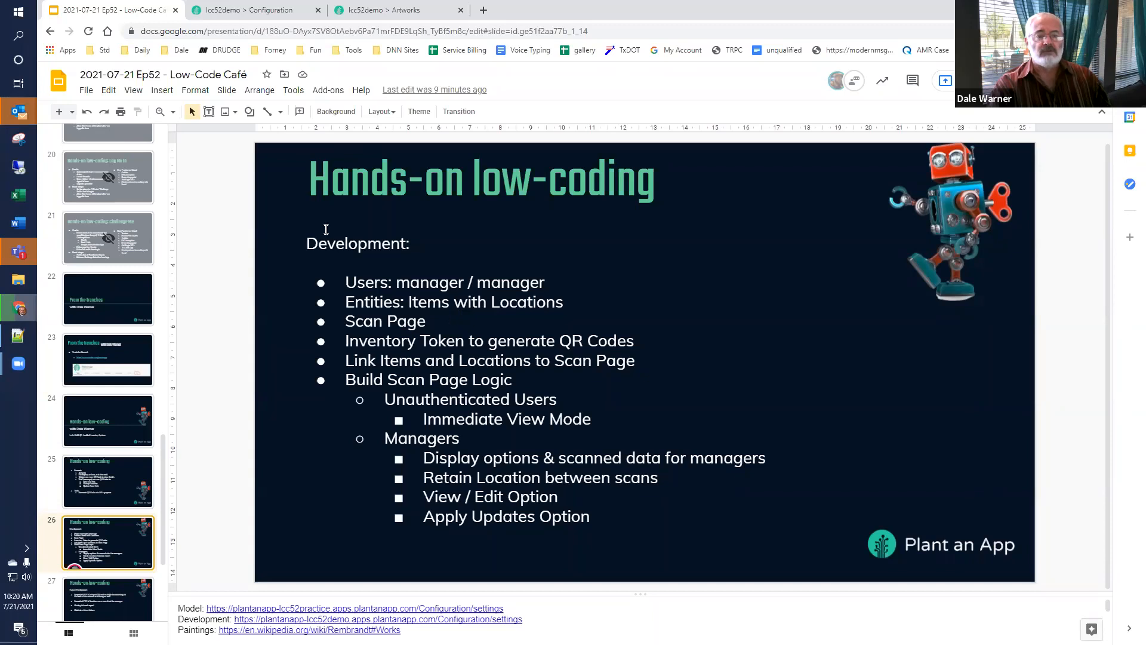
click(281, 10)
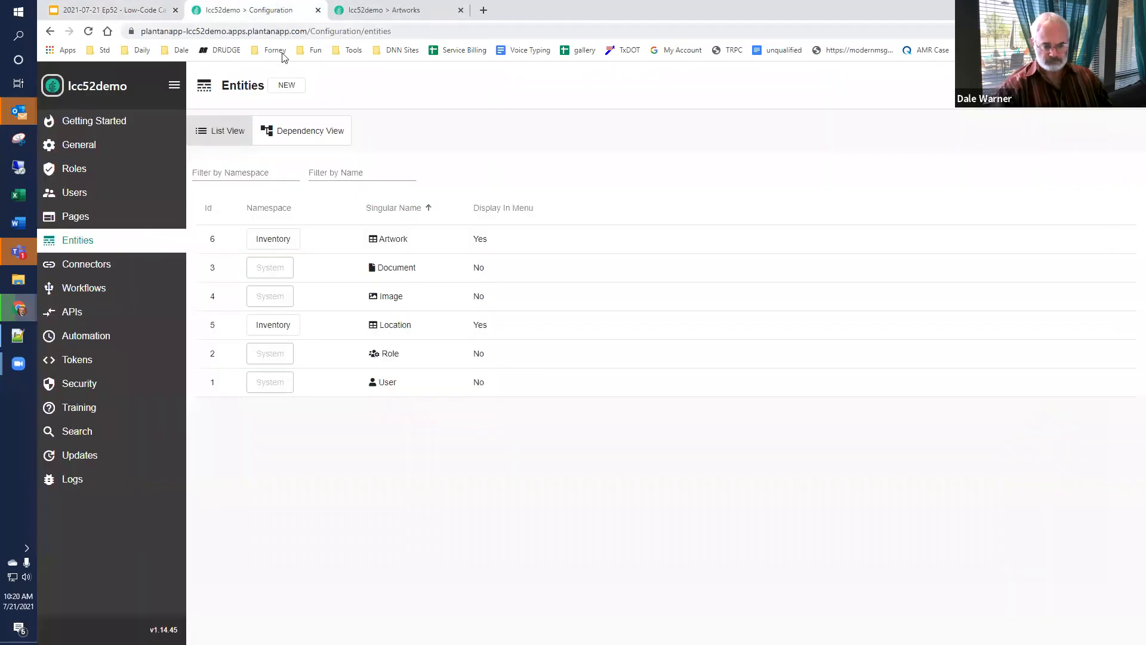
click(76, 218)
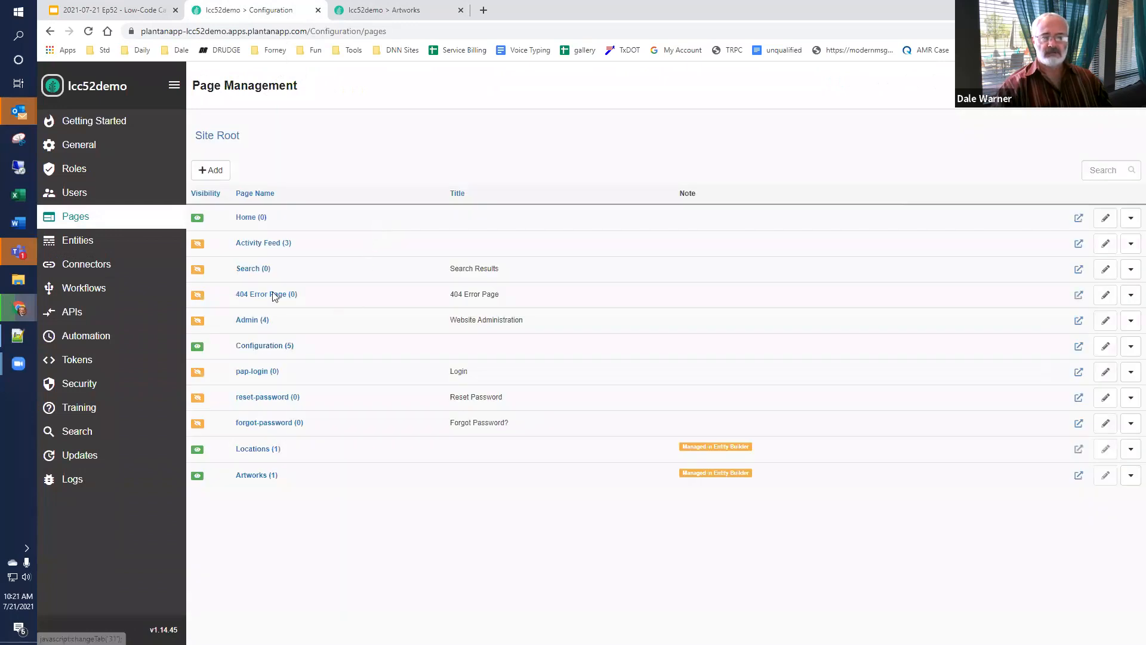
click(210, 170)
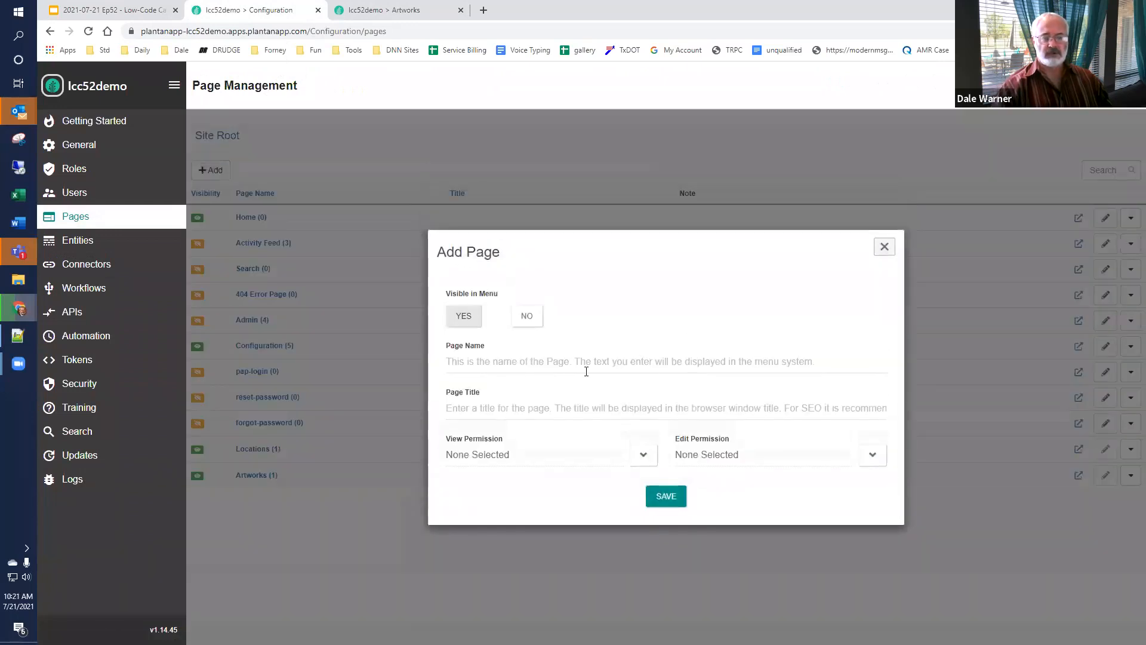
click(498, 362)
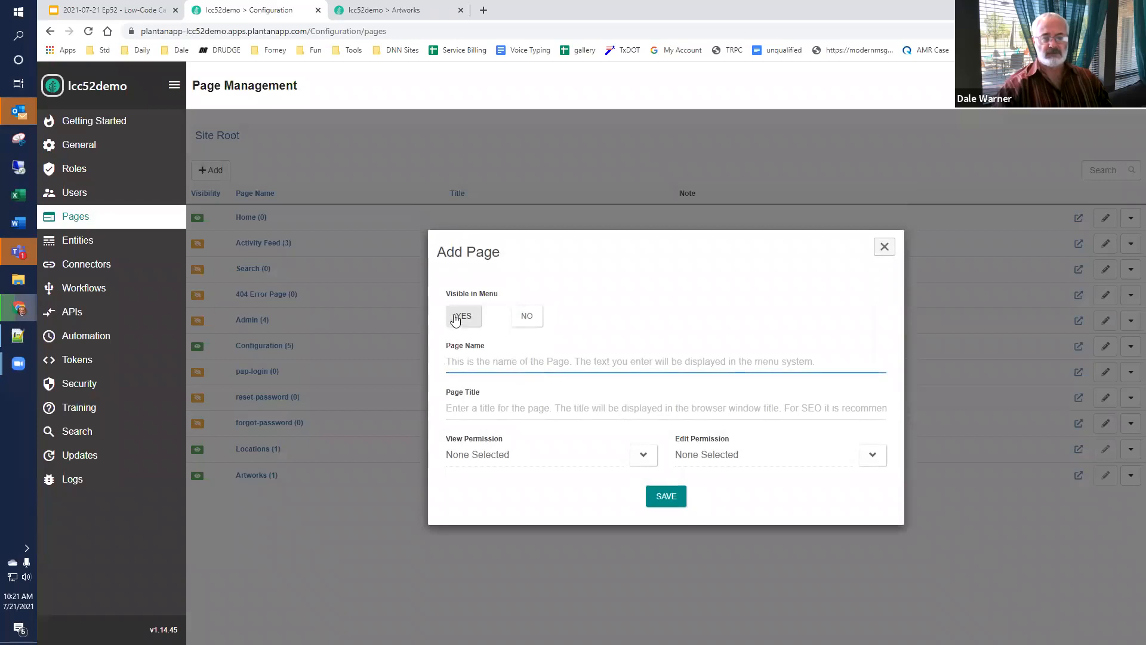
text(S)
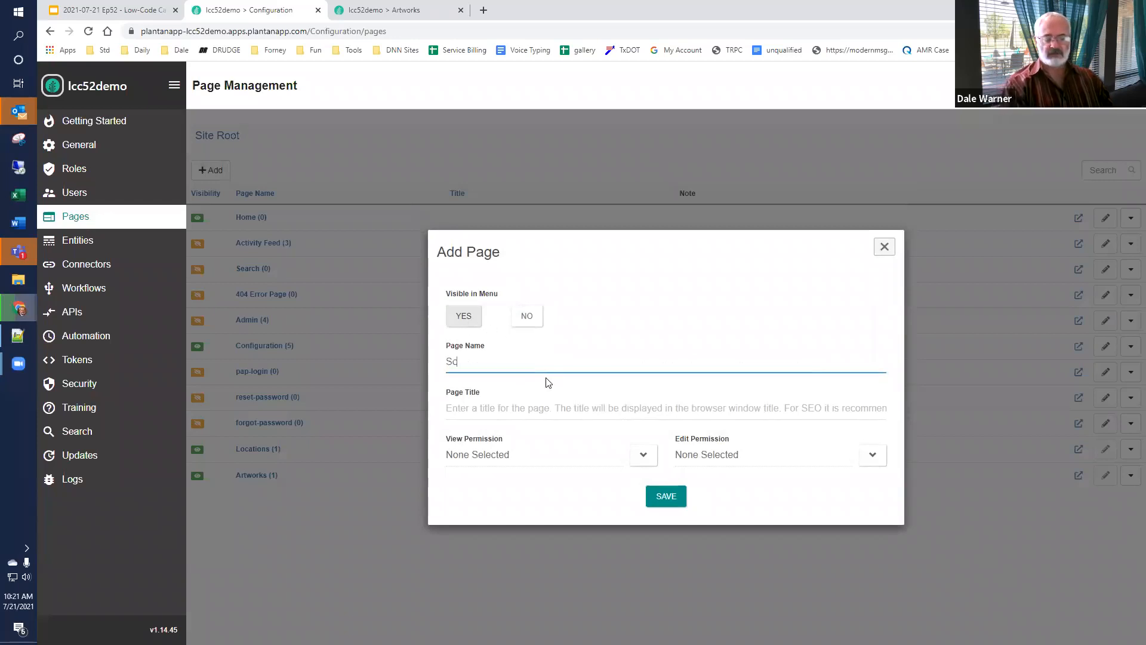
text(d)
key(BackSpace)
text(can Page)
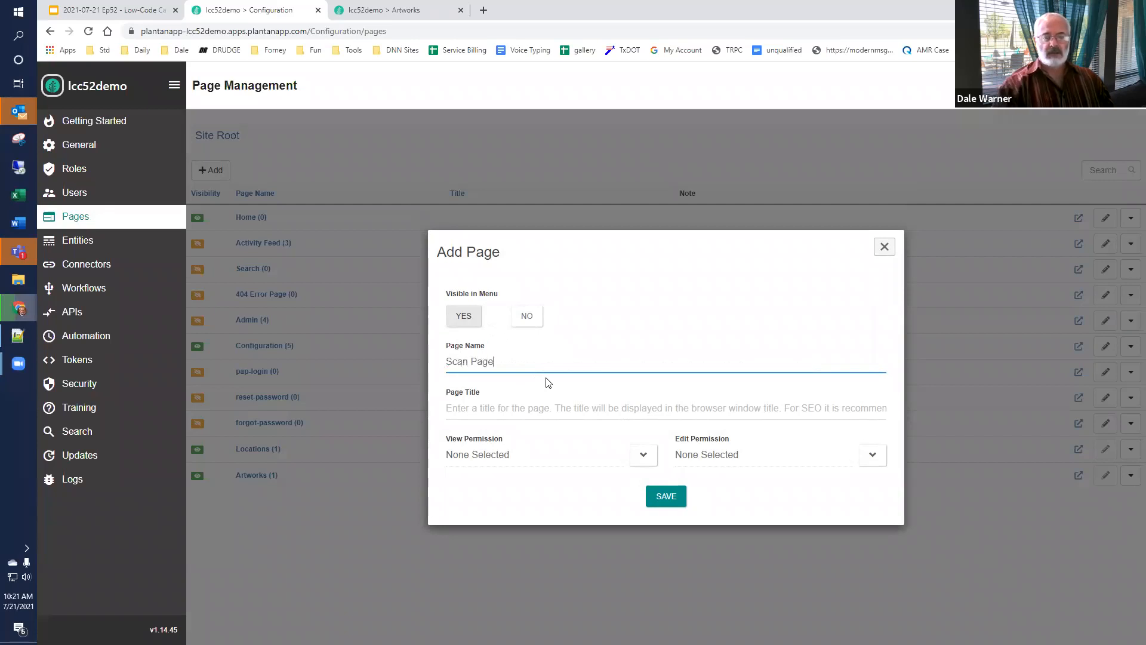
Step: Grant view permission to All Users and edit permission to Admins for the new page, and save it
click(643, 455)
scroll(634, 442, down, 2)
click(470, 399)
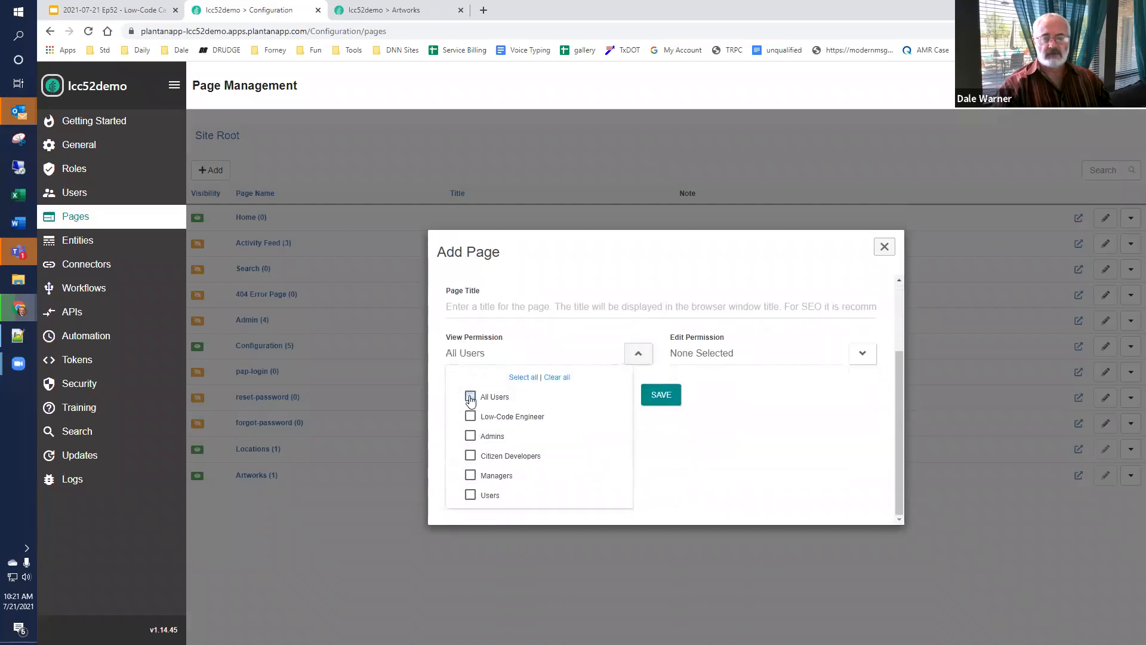
click(861, 353)
click(695, 416)
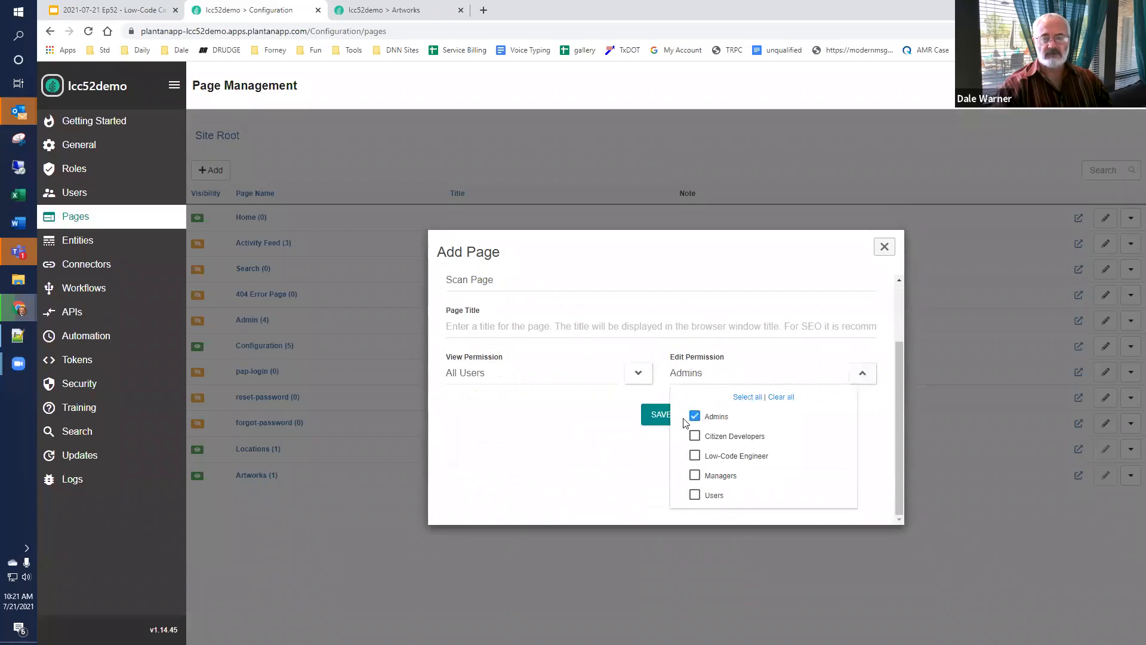
click(647, 445)
click(679, 501)
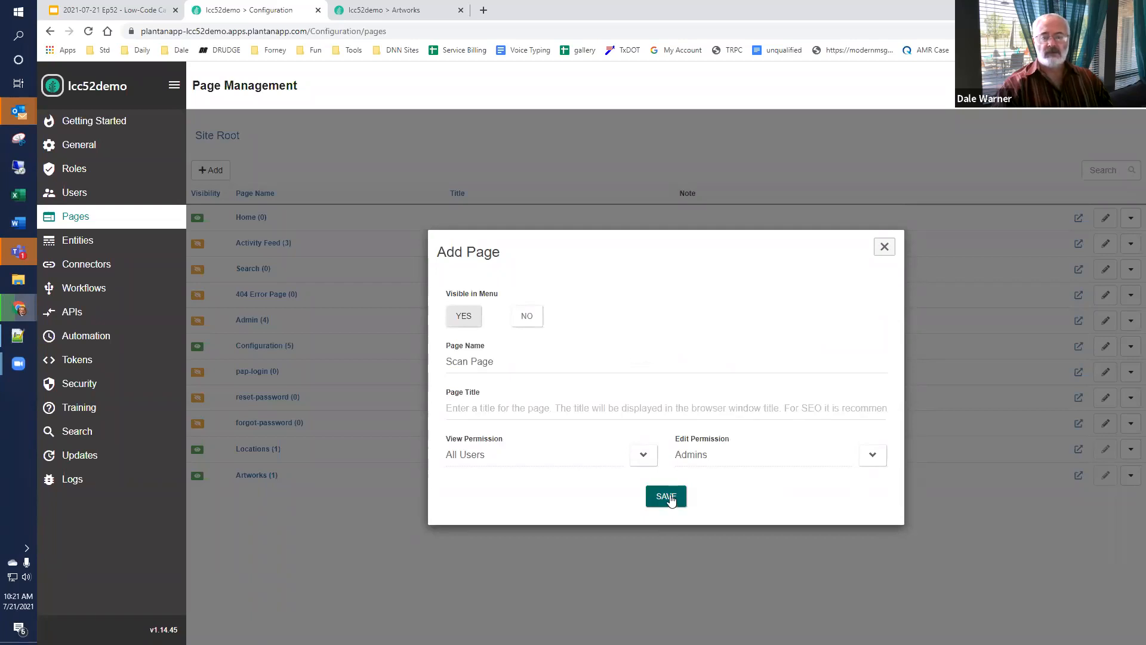
click(671, 499)
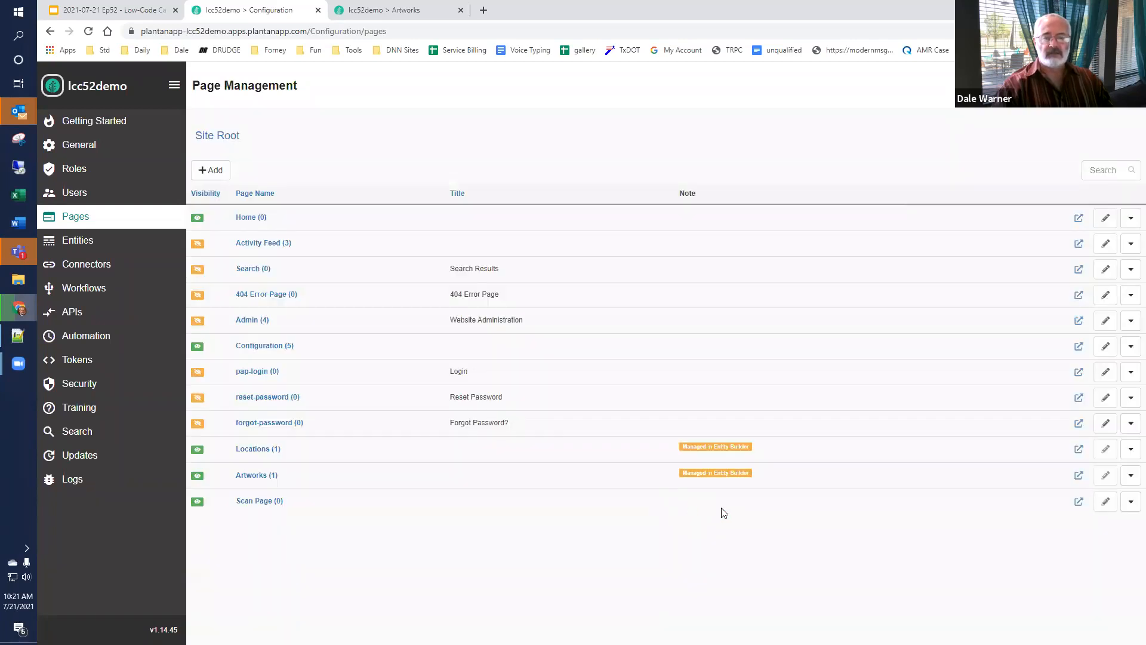
Step: Open the new Scan Page in the browser and copy its URL
click(1079, 503)
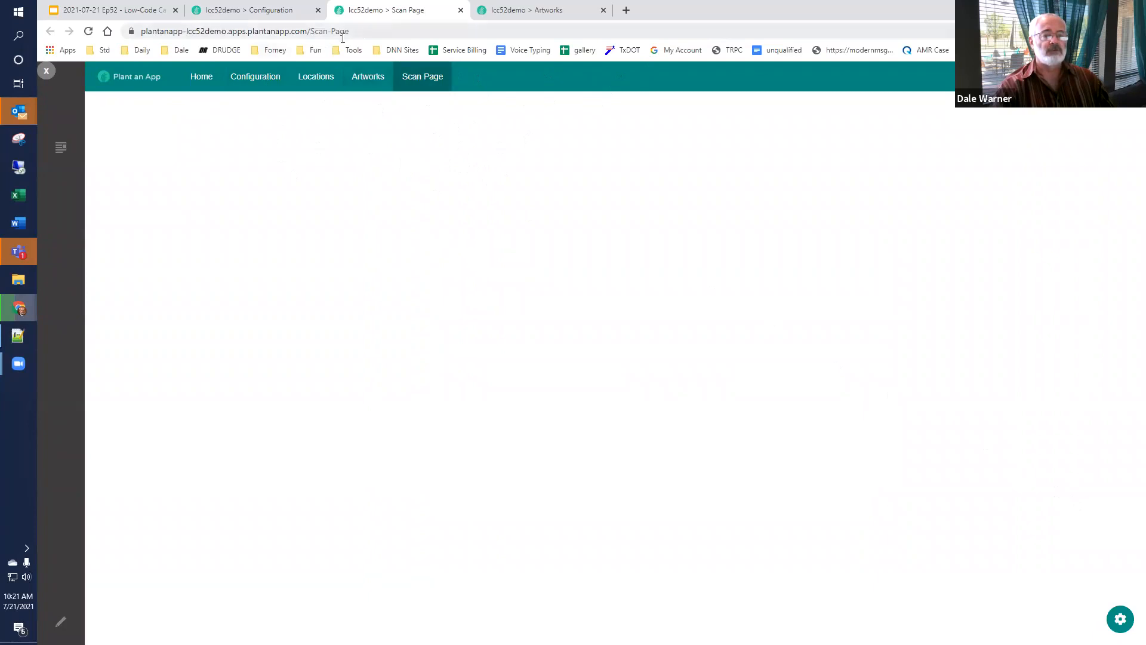
click(385, 29)
key(ctrl+c)
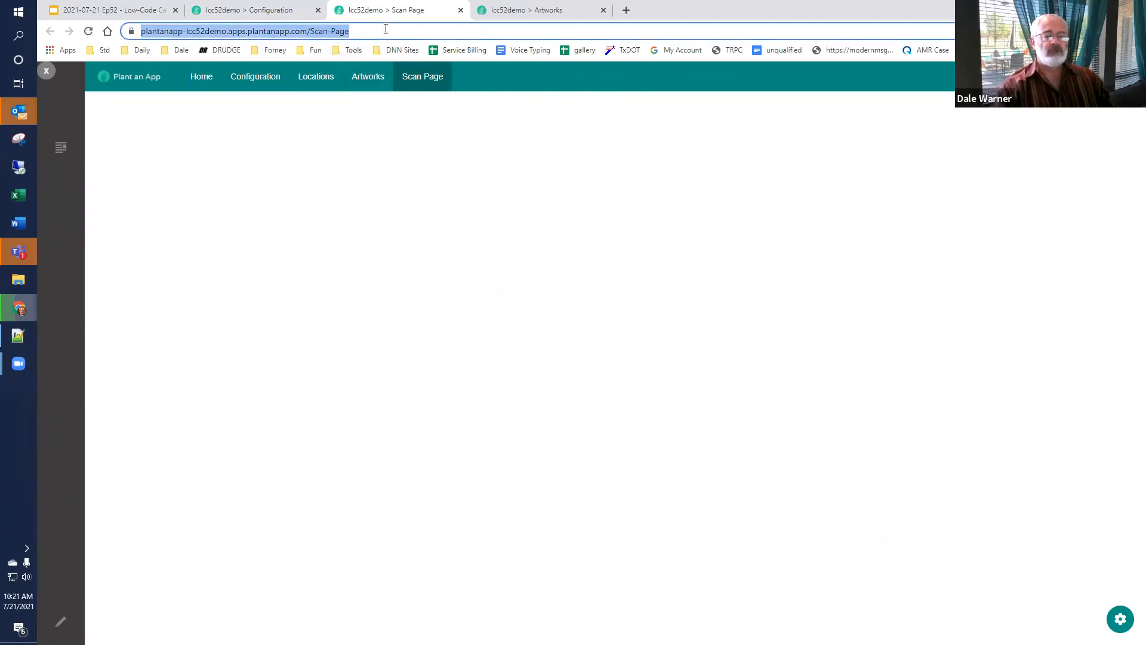
Step: Check the Inventory Token item in the slides' development outline and create a token namespace named "Inventory" in the site configuration
click(122, 10)
drag(345, 339, 599, 341)
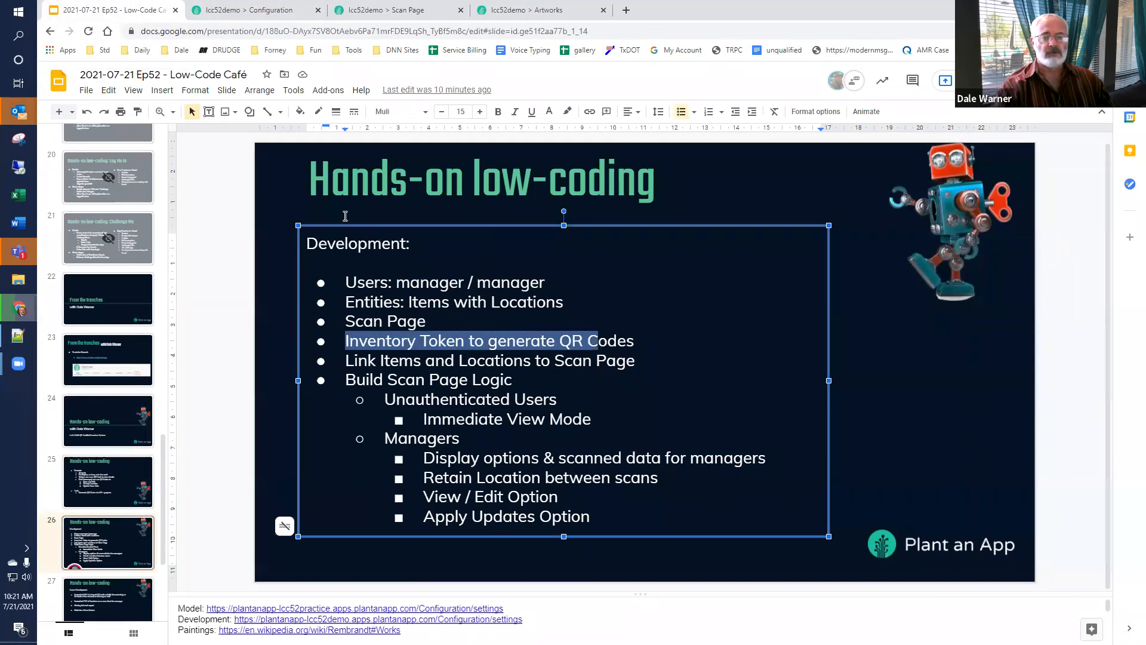
click(261, 12)
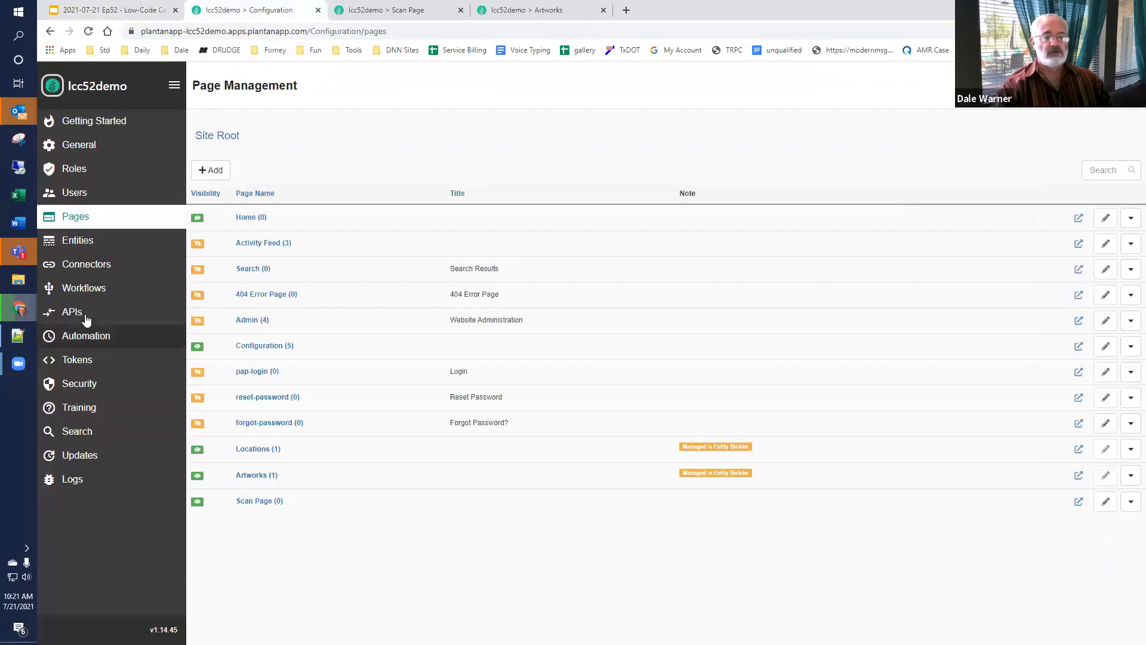
click(77, 361)
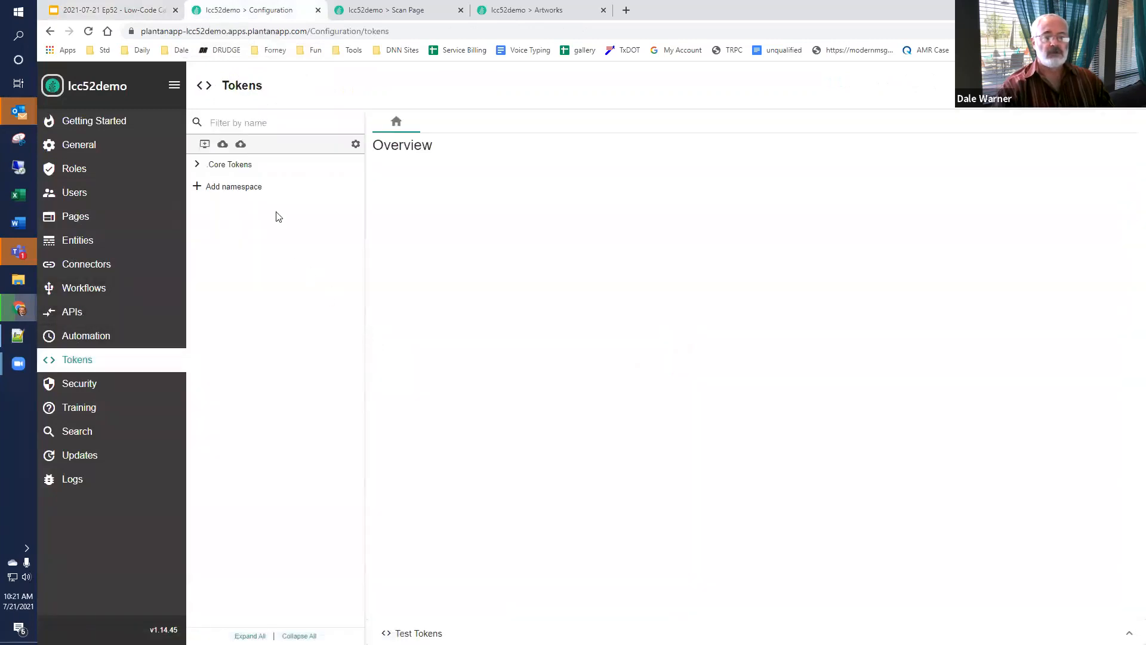
click(225, 187)
text(Inventory)
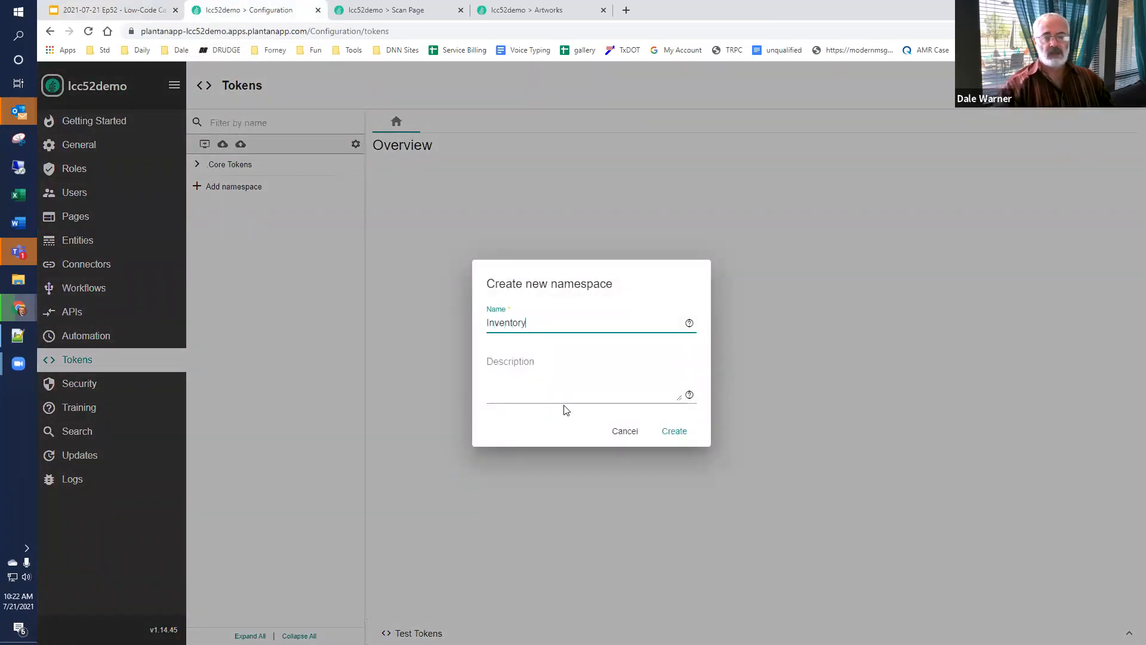
click(674, 431)
Step: Add a Constant Token named "ScanPage" to the Inventory namespace with the copied Scan Page URL as its content, and save and test it
click(225, 186)
click(332, 185)
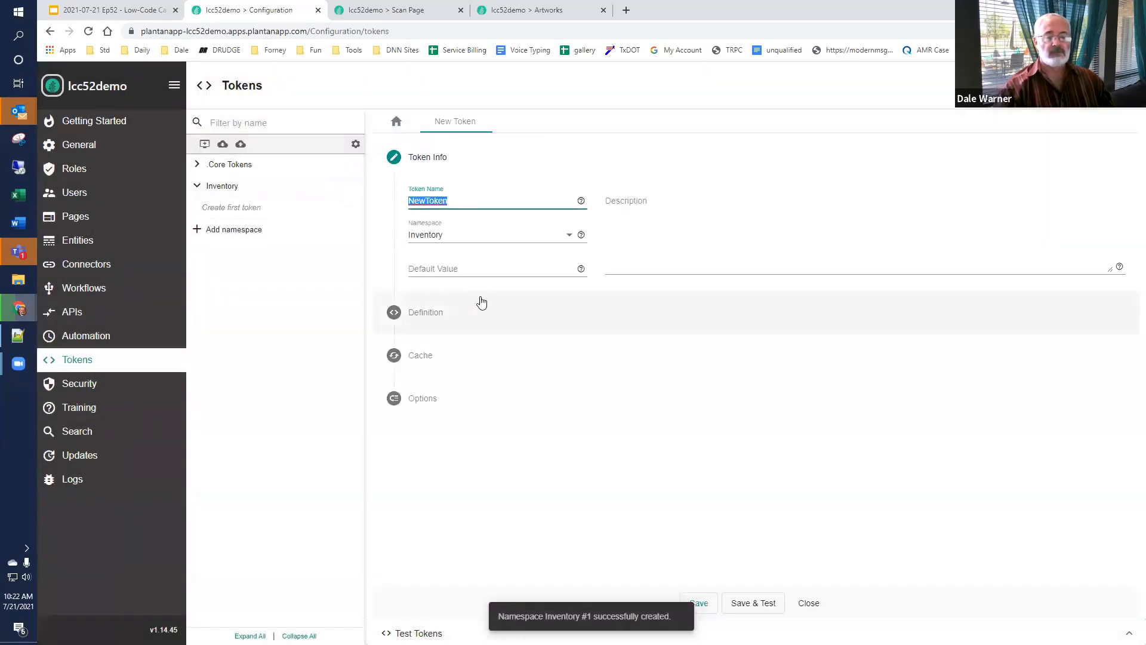
text(ScanPage)
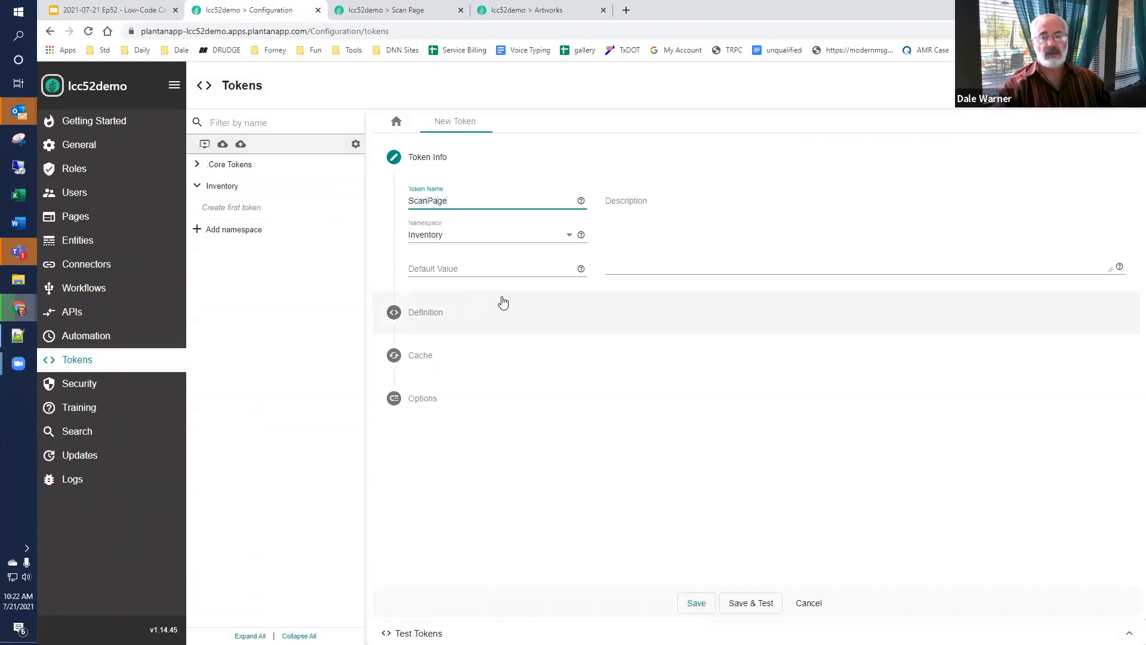
click(430, 311)
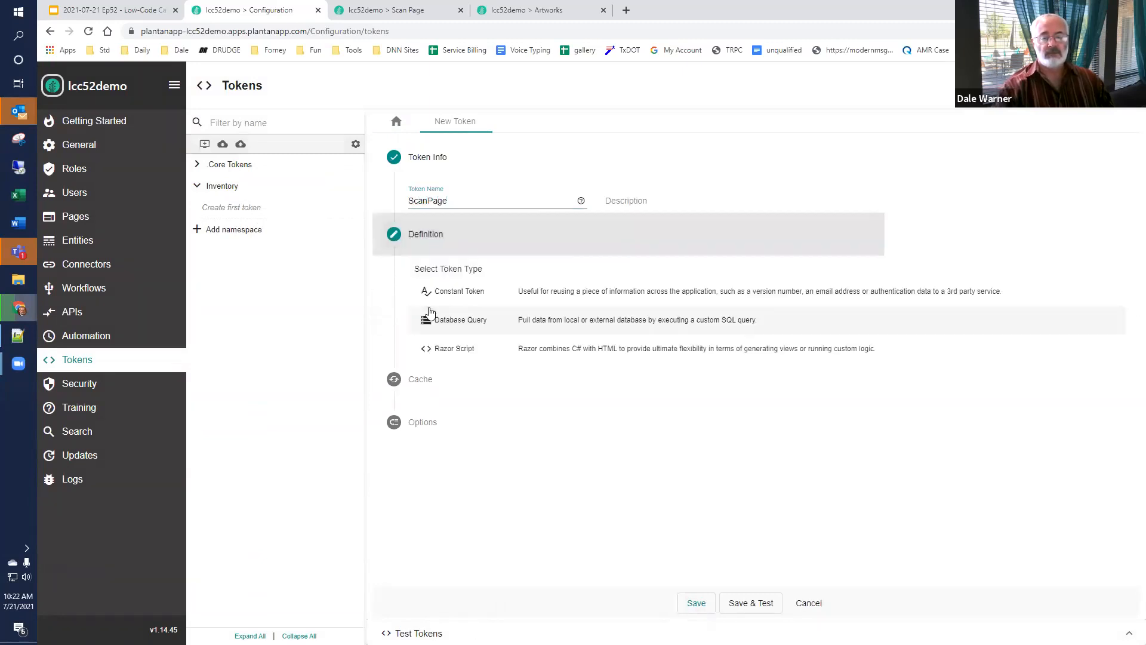
click(461, 258)
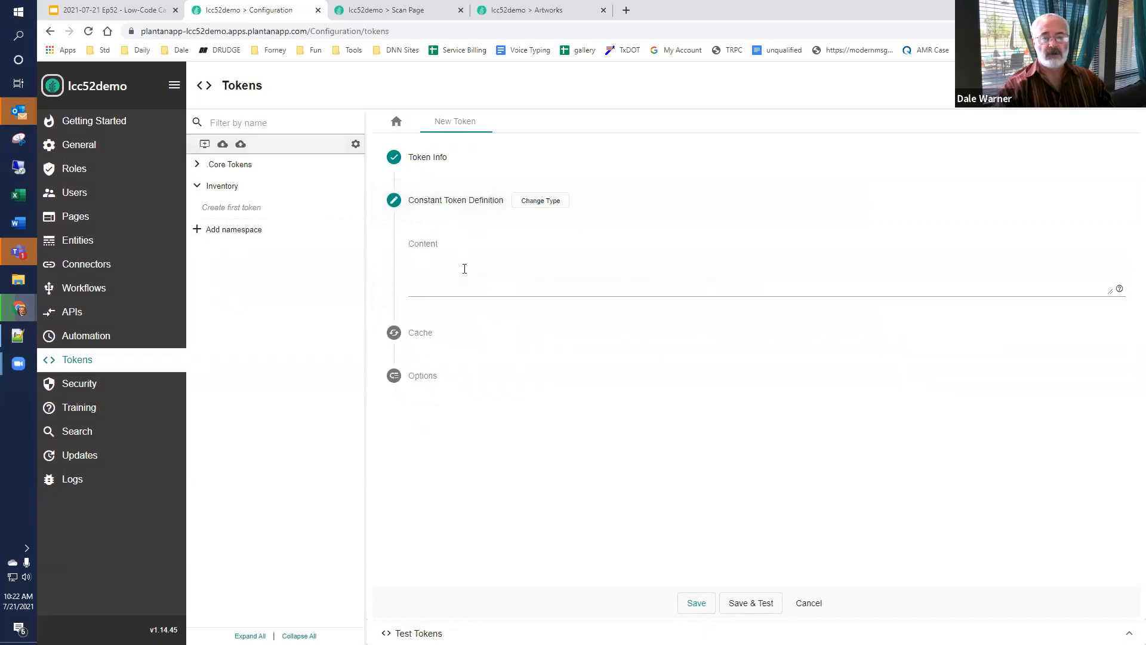
click(556, 261)
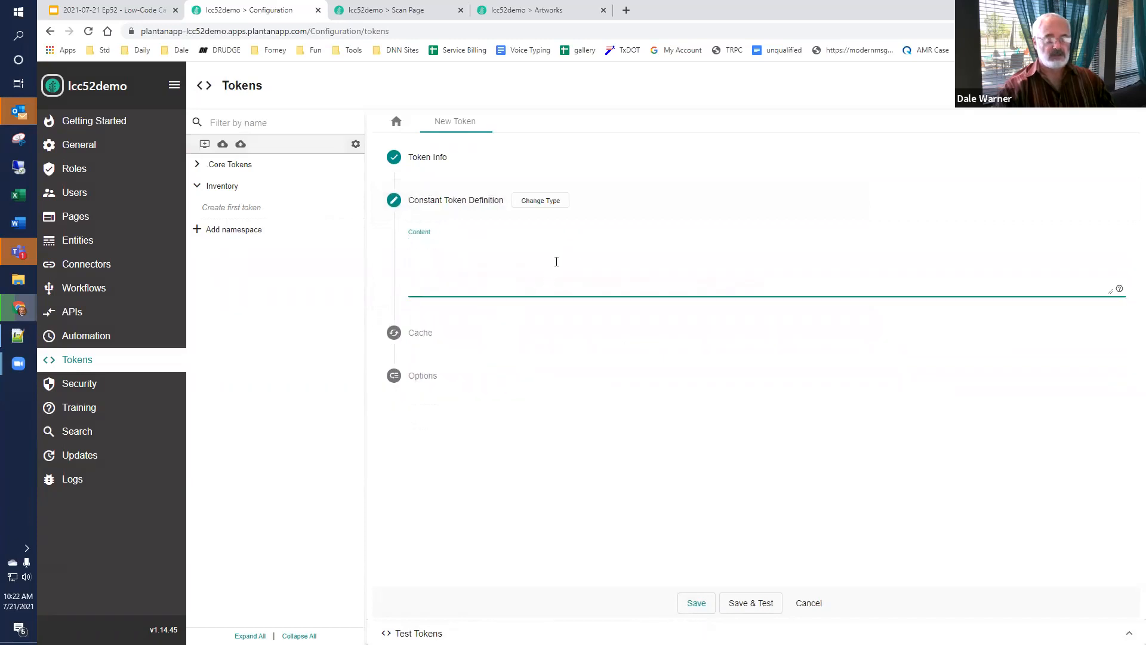
key(ctrl+v)
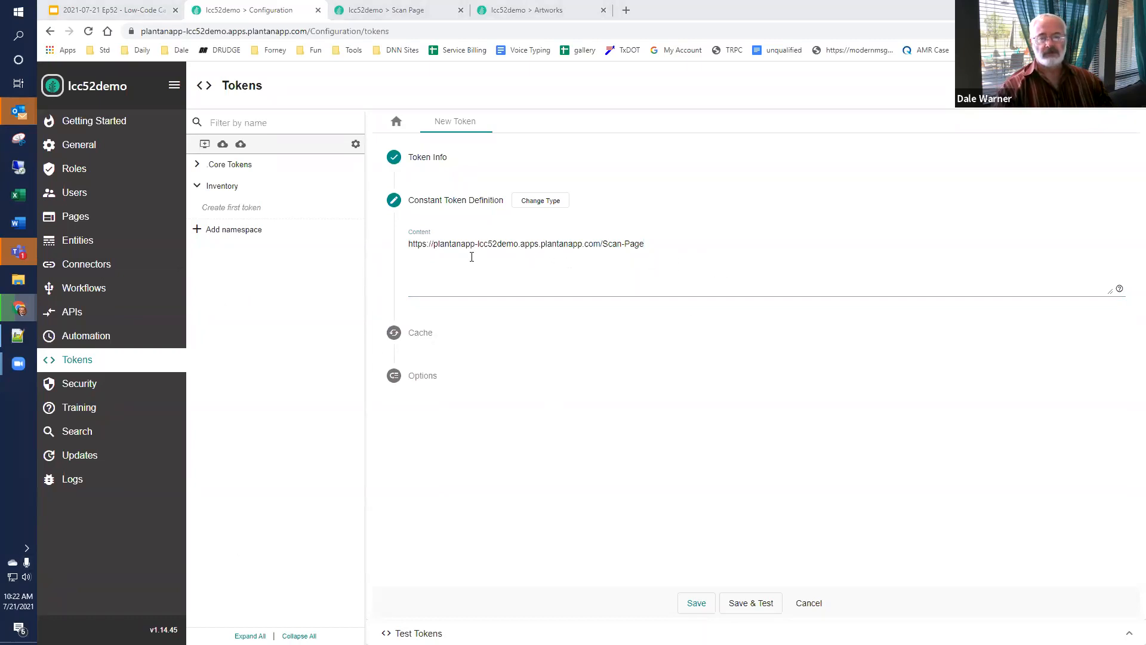
click(751, 608)
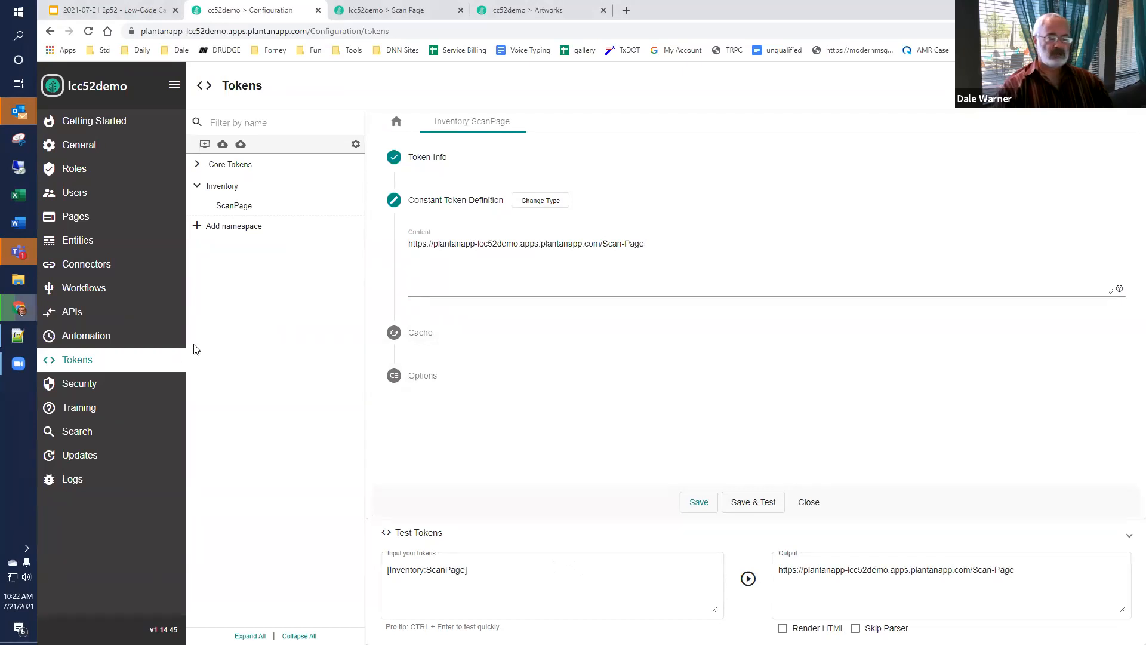
Step: Start a new token named "QRCode" in the Inventory namespace with the description "This will create a QR Code using goqr.me's api"
click(19, 336)
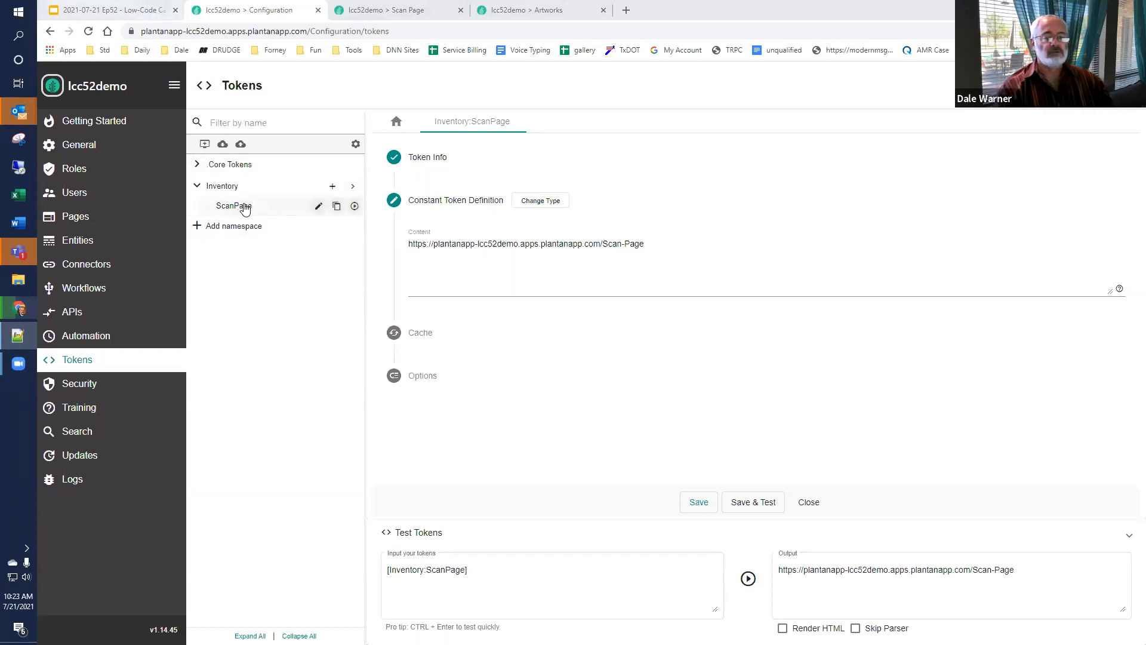
click(332, 186)
text(Q)
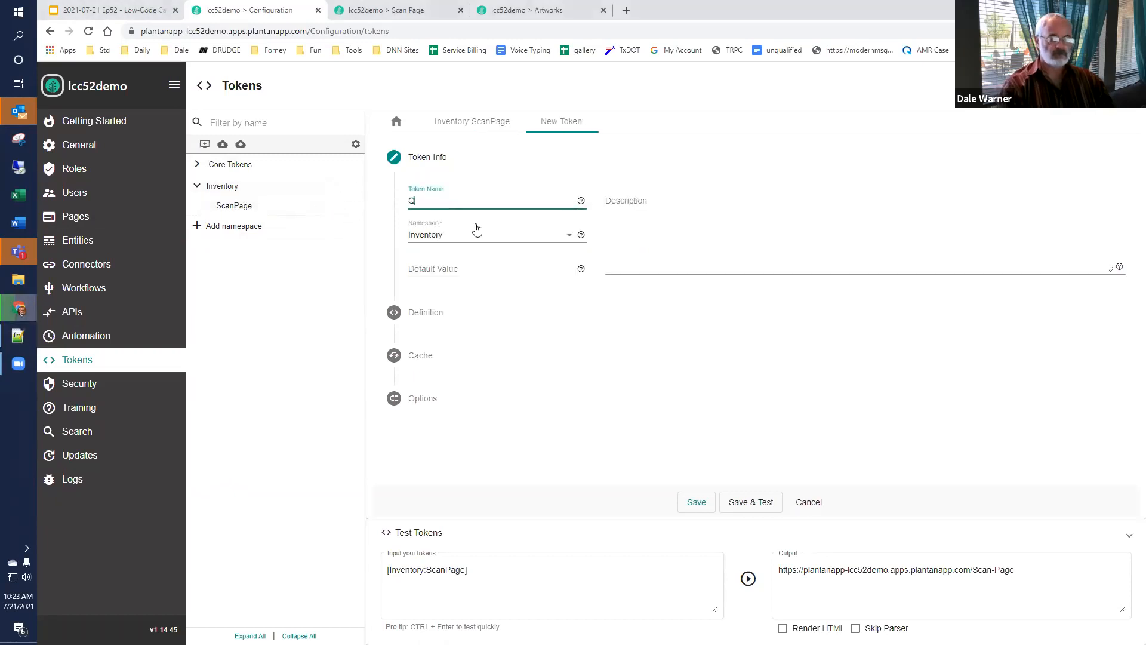
text(RCode)
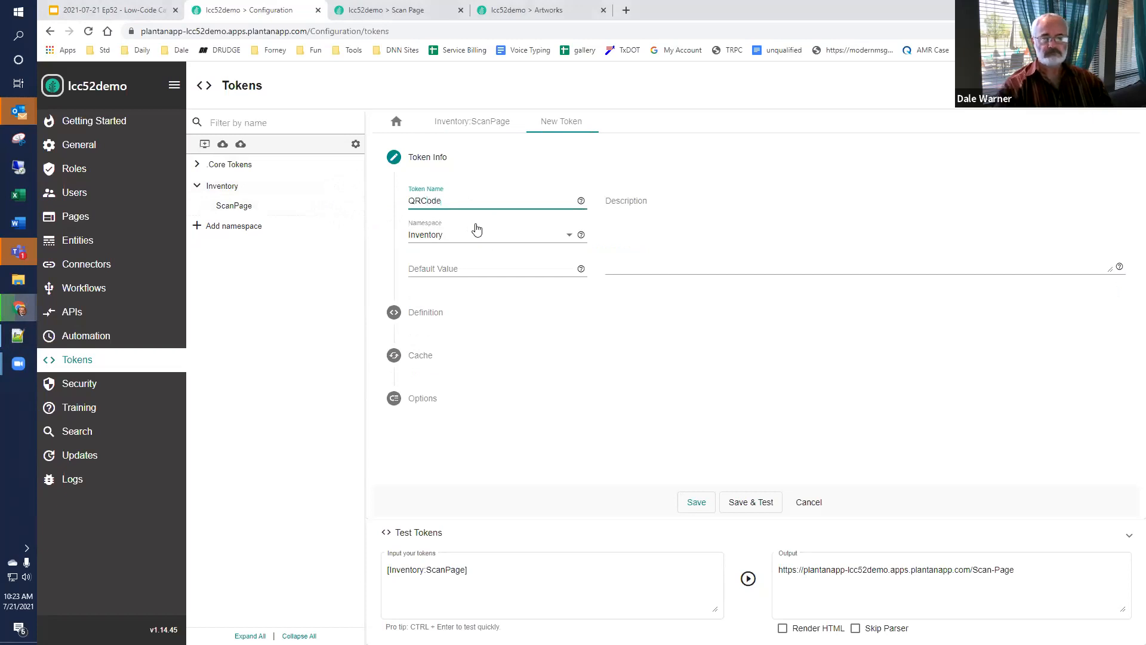
click(631, 257)
text(This will creat)
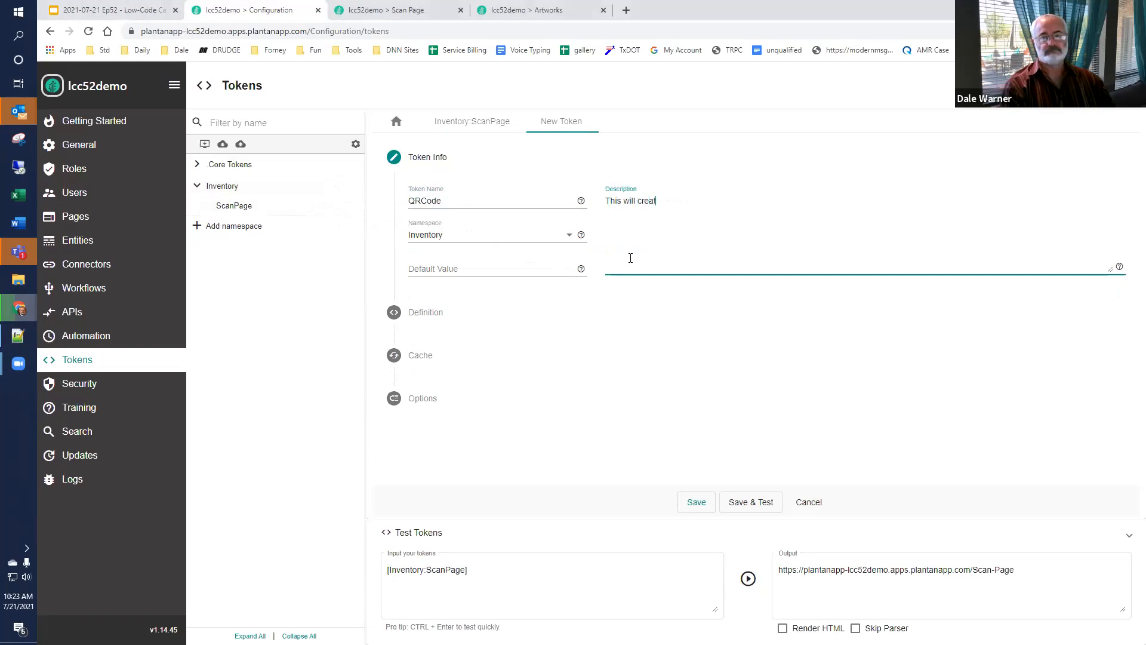
text(e a QR Code)
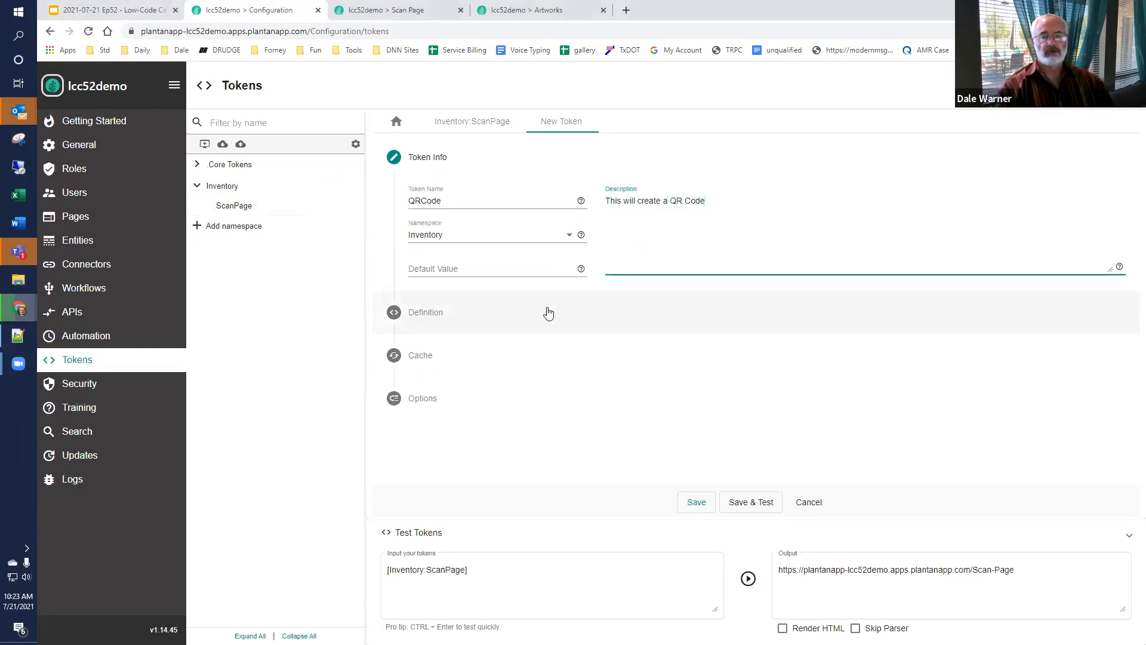
text( using)
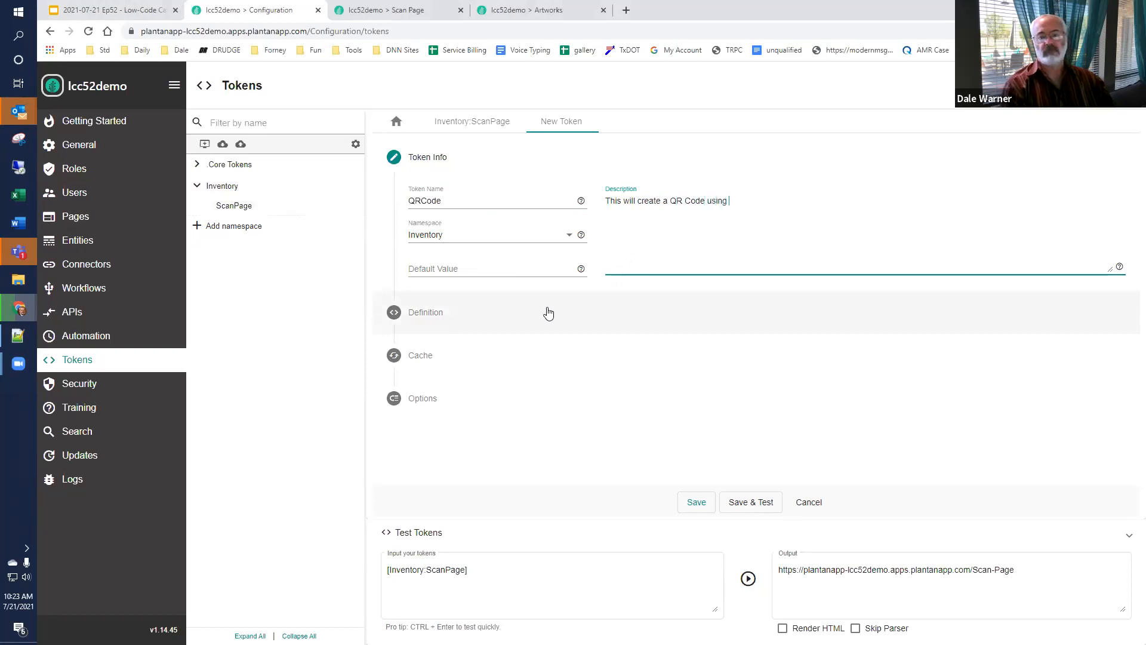
text( goqr.me)
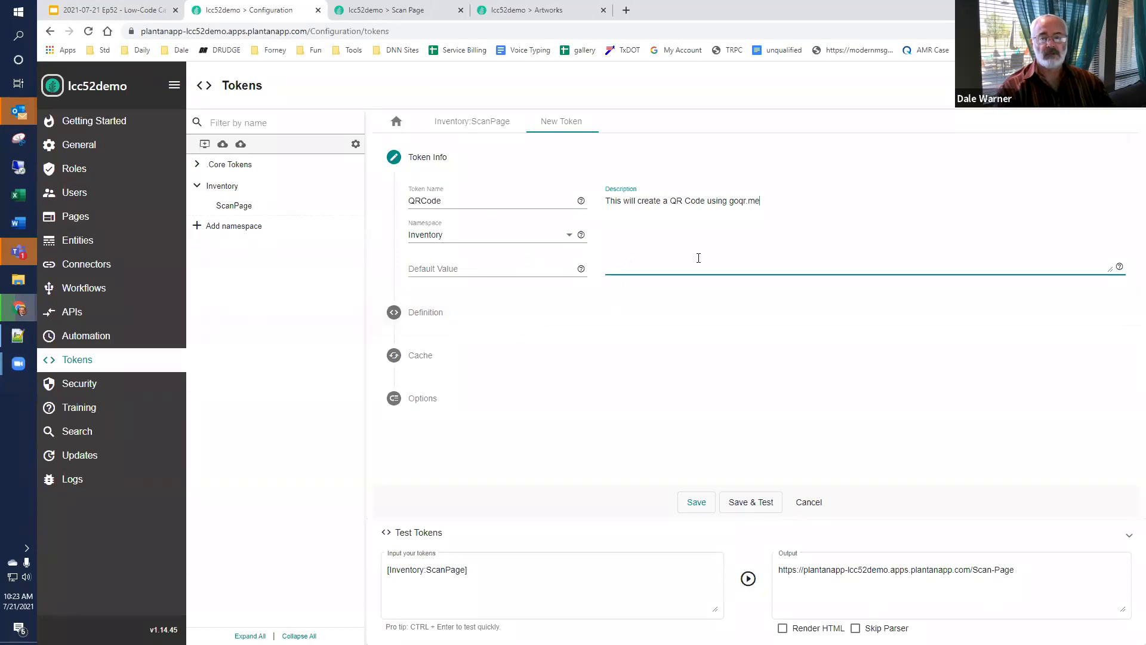
text('s api)
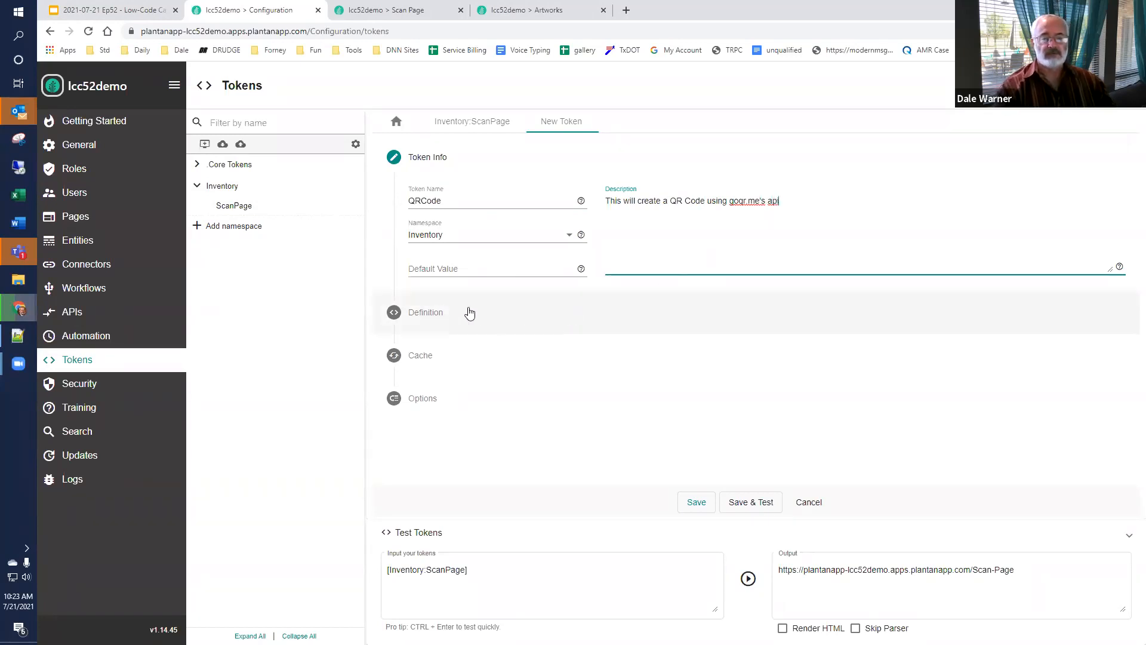
Step: Define QRCode as a Constant Token and enter the image tag <img src="" alt="" title=""> as its content
click(444, 313)
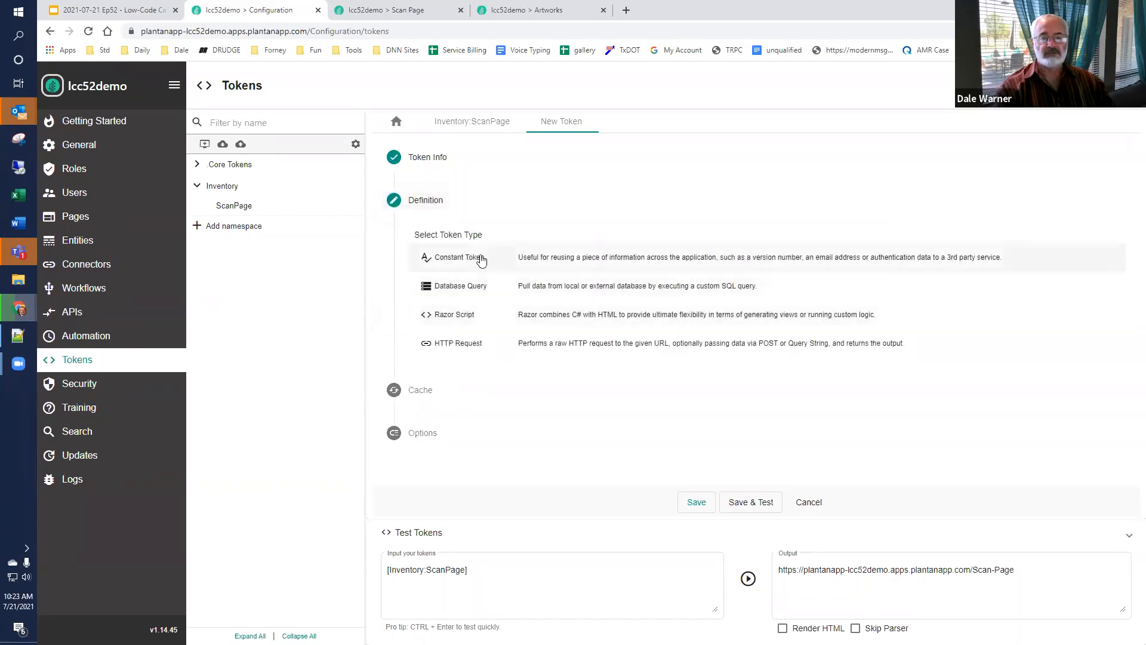
click(478, 258)
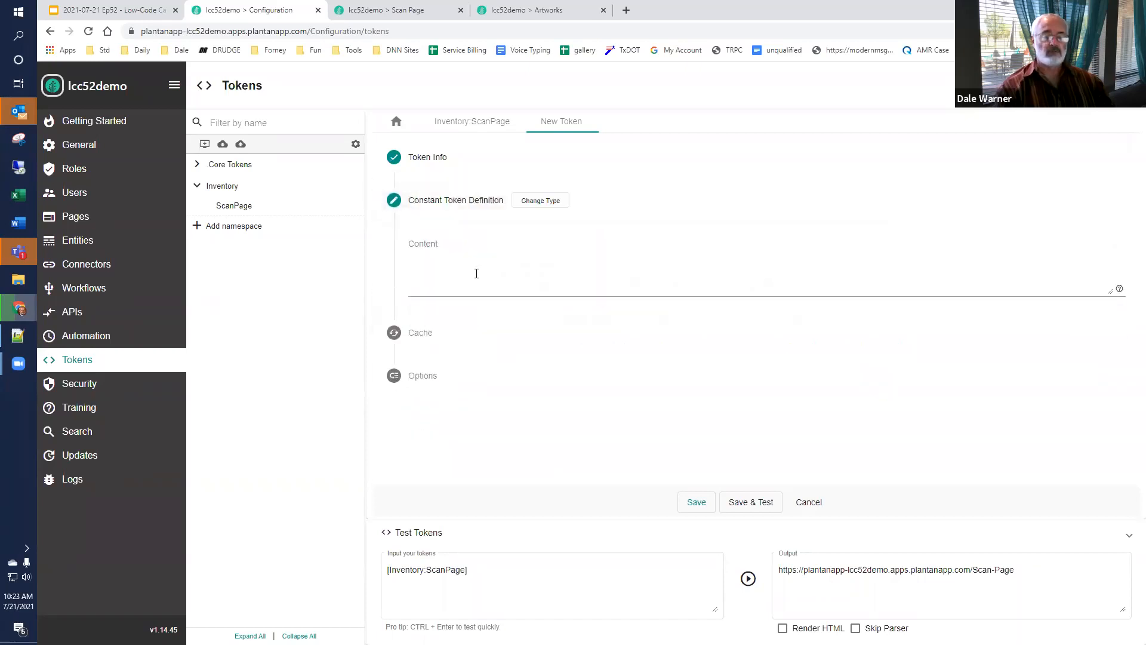
click(476, 273)
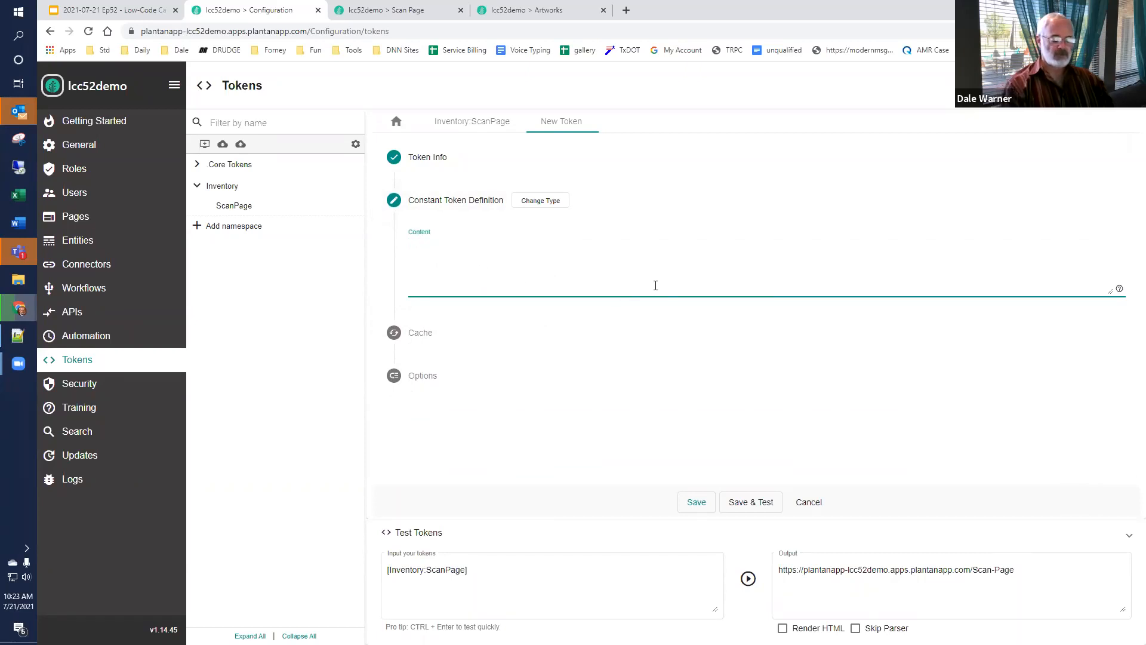
text(<img src="" alt)
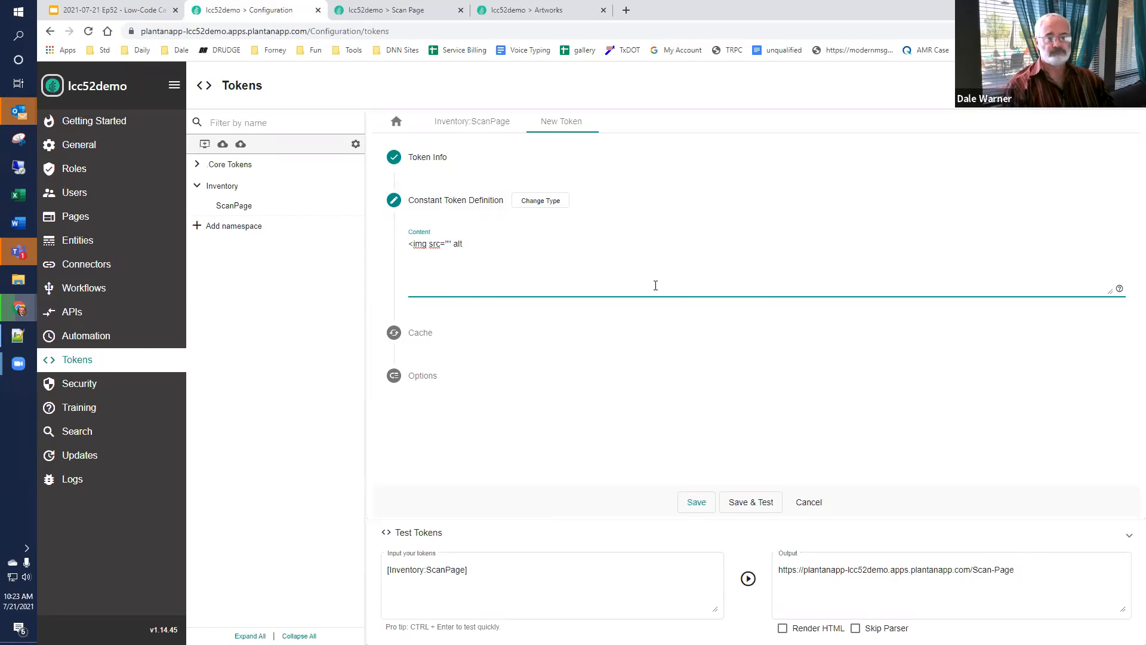
text(="" tit)
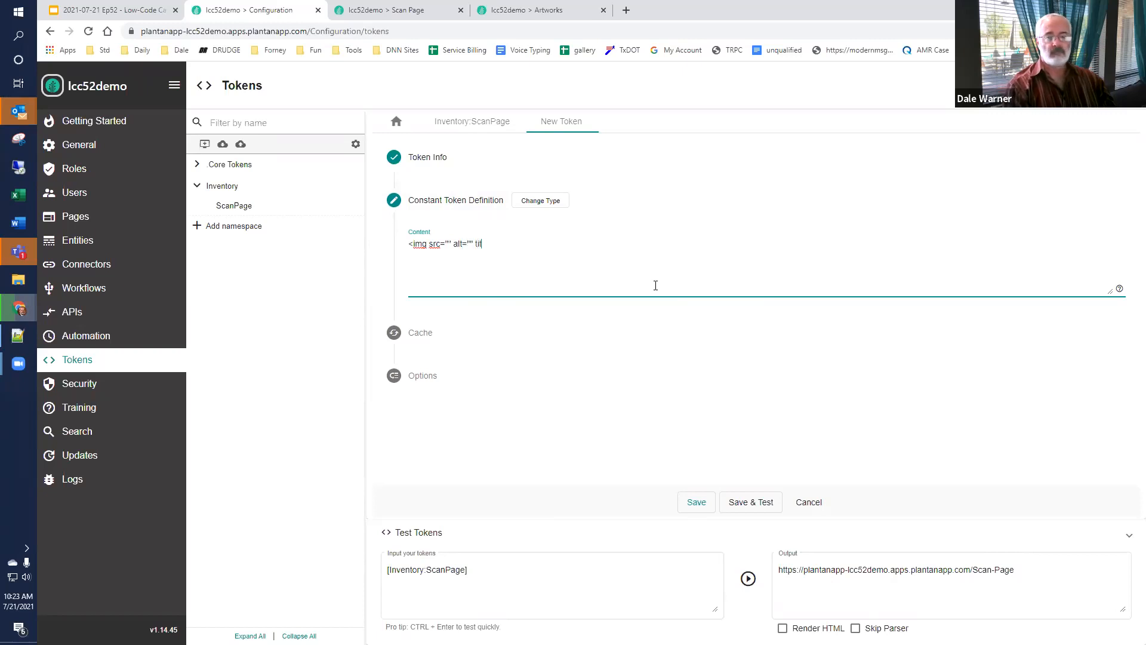
text(le="">)
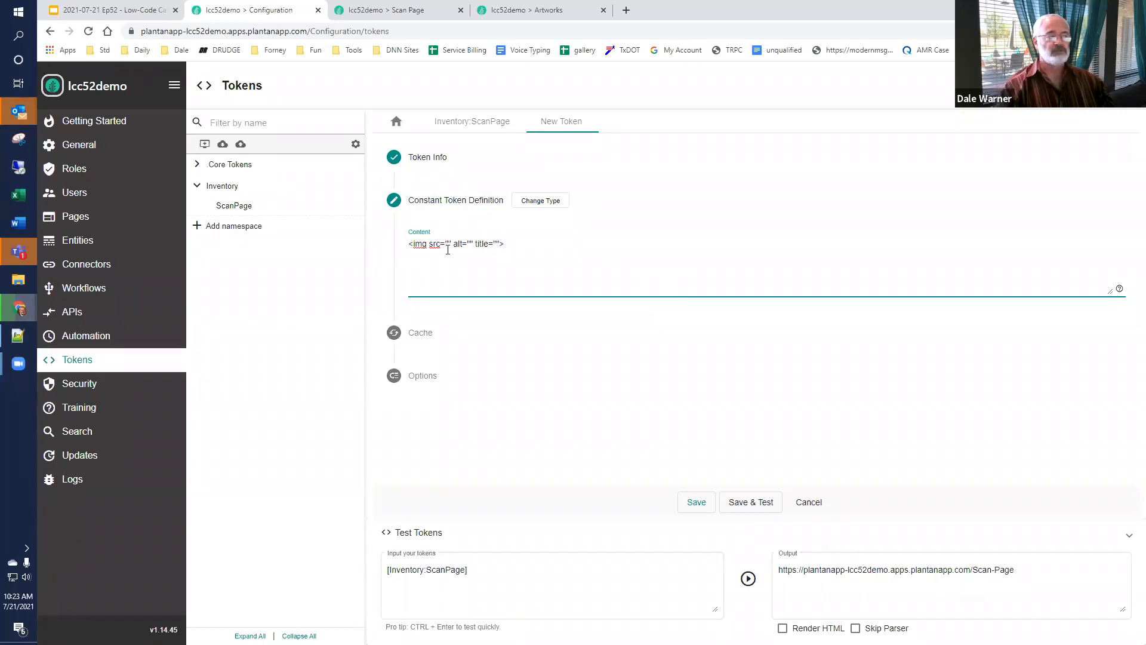
click(18, 336)
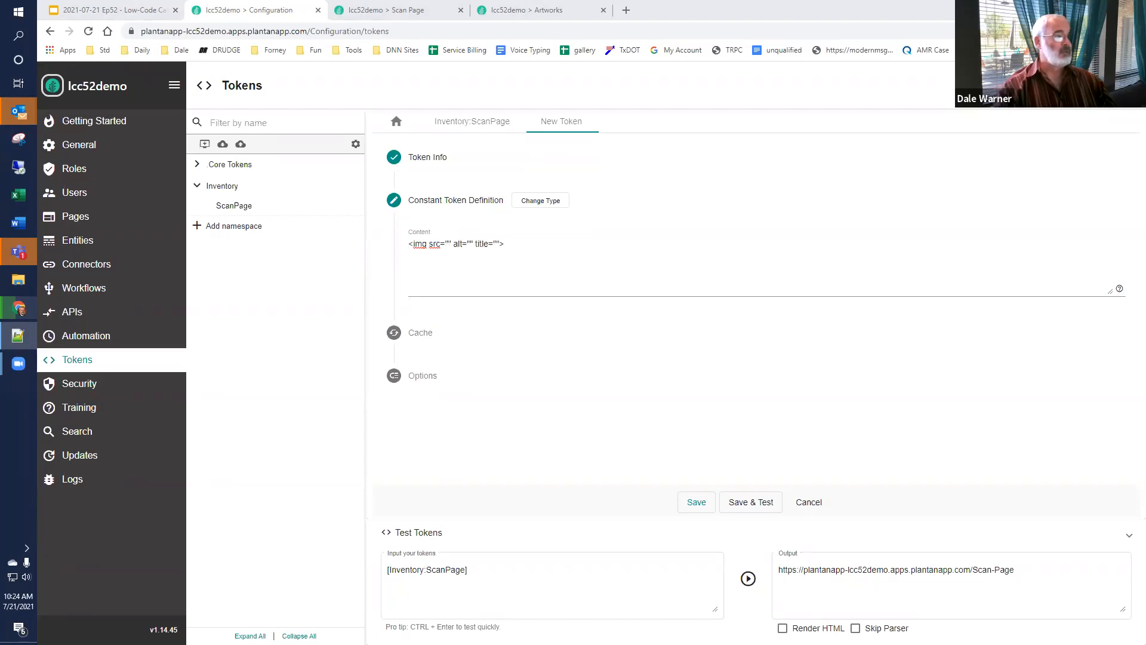
click(469, 283)
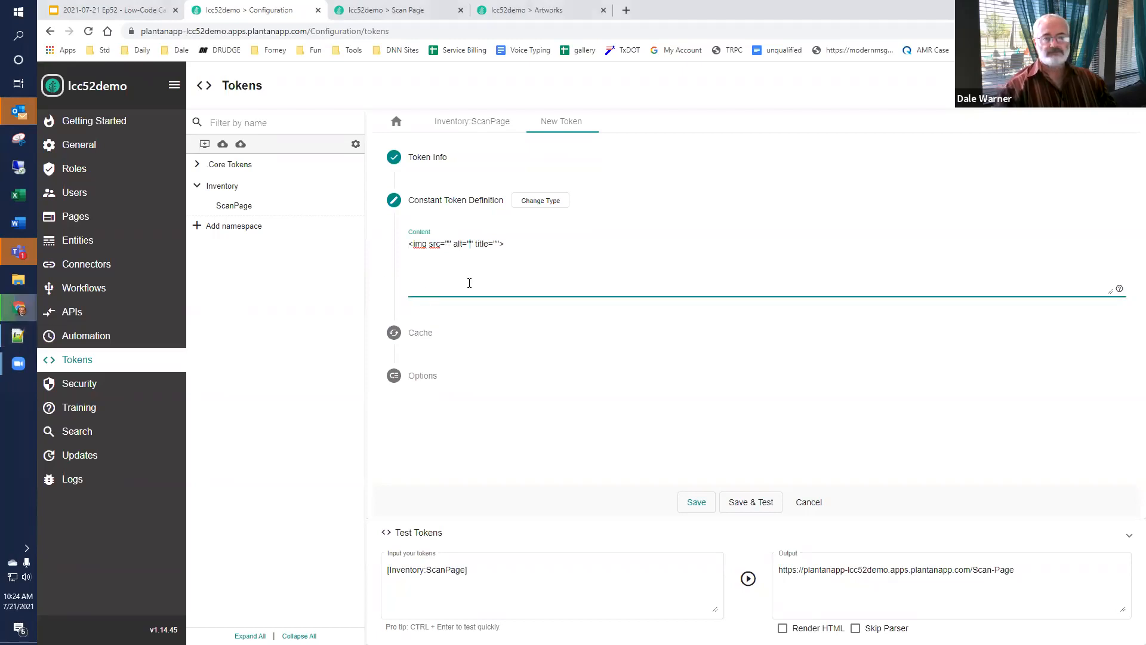
key(Left)
key(Left)
key(Left)
text(https://api.qrserver.com/v1/create-qr-code/?size=150x150)
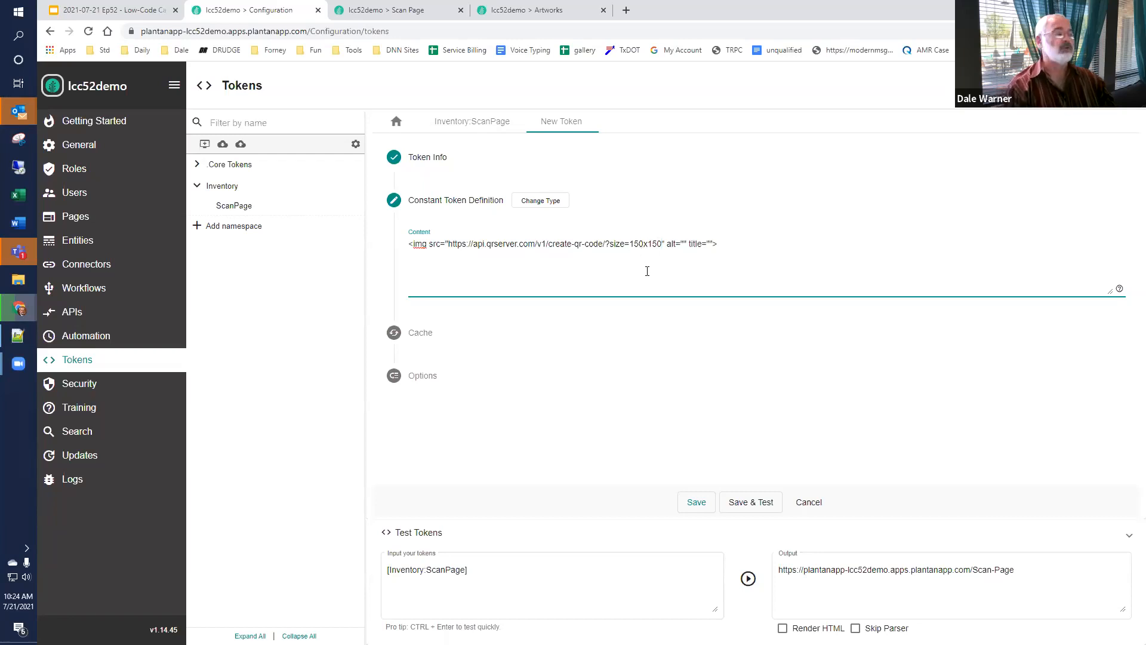
text(&)
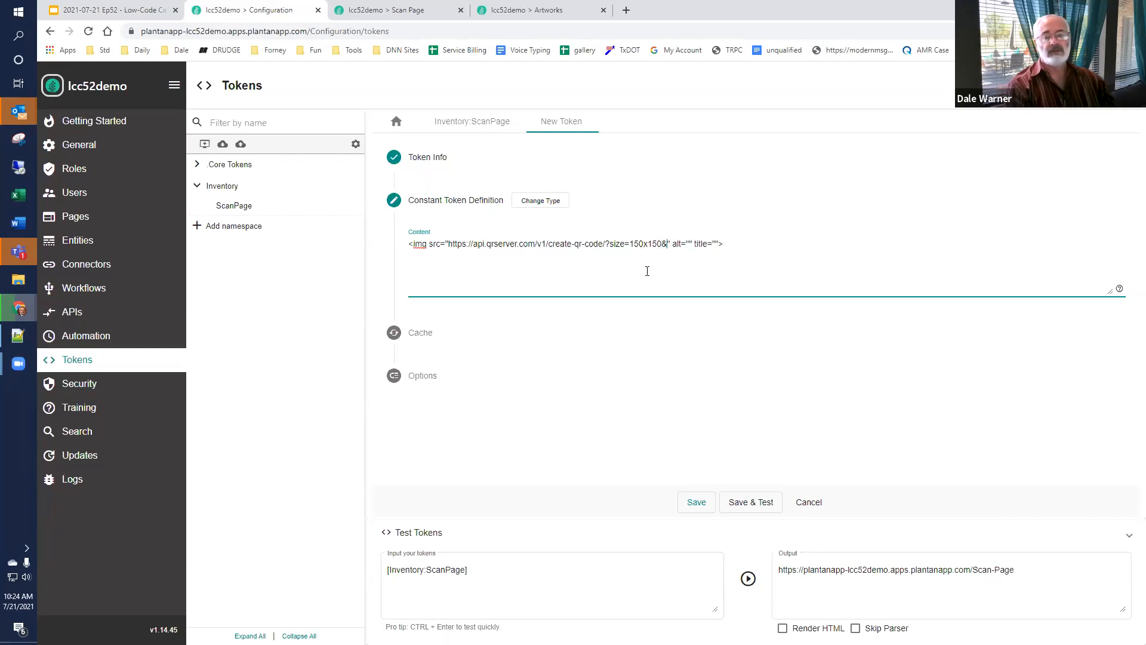
text(data)
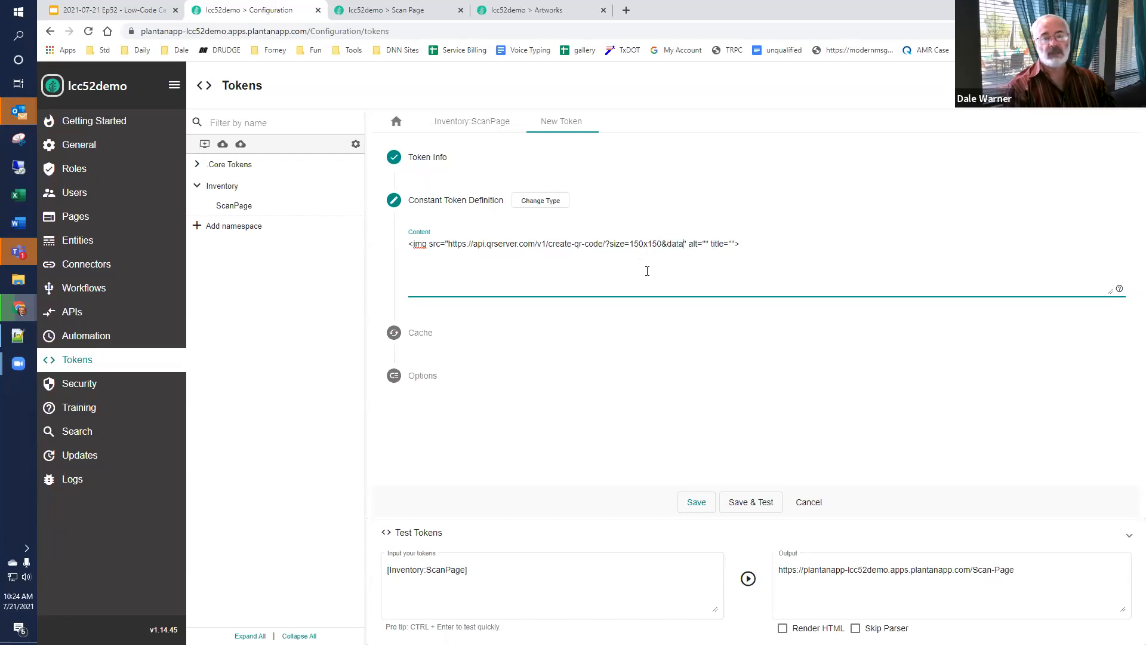
text(=)
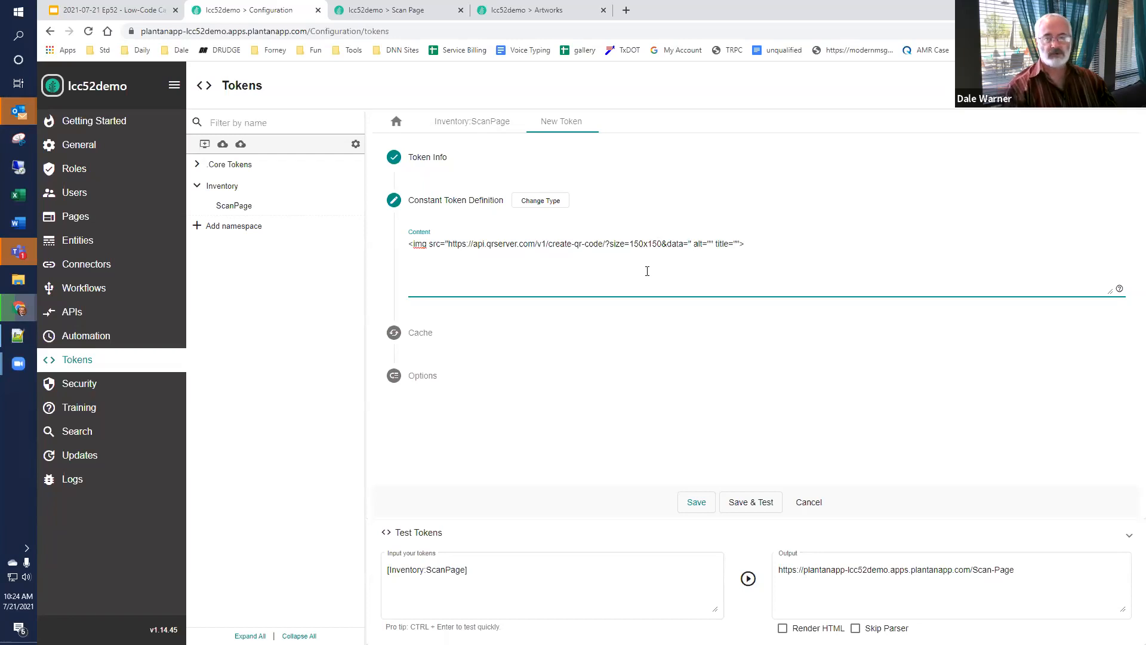
Step: Copy the [Inventory:ScanPage] token from the test input and insert it as the data parameter's value in the image URL
text([)
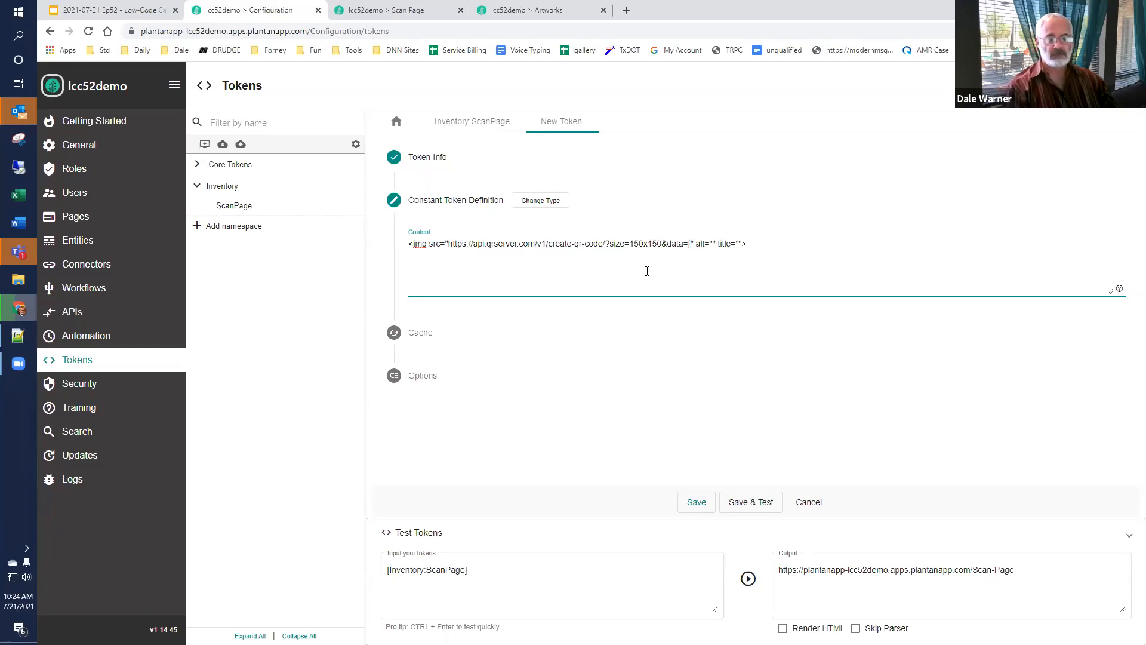
key(BackSpace)
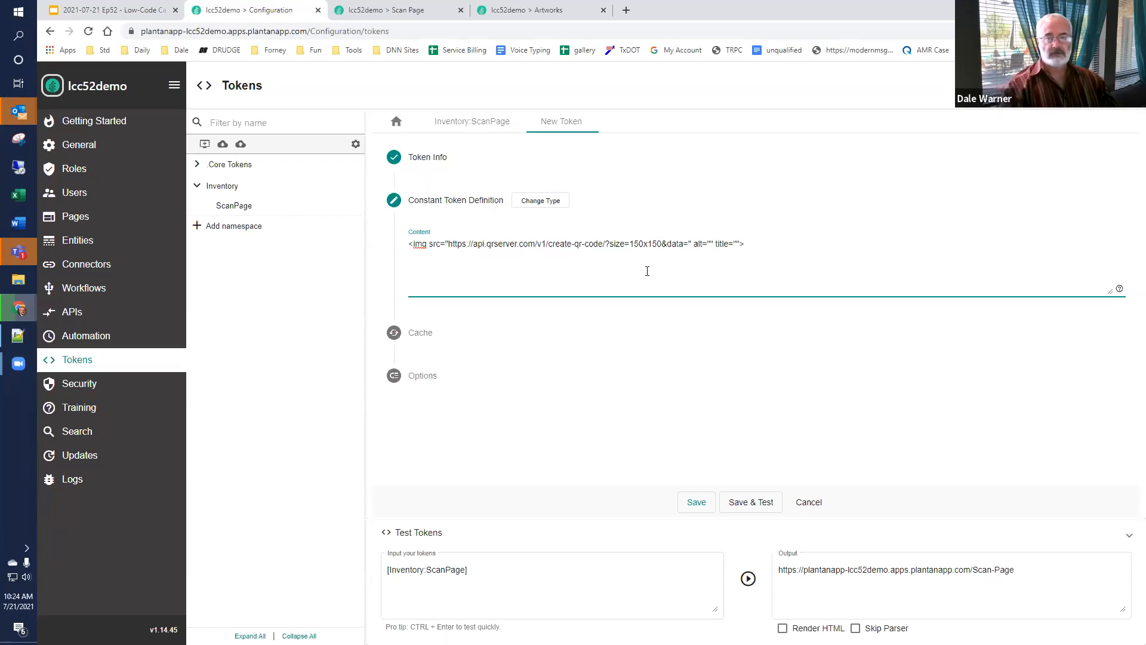
drag(464, 572, 359, 578)
key(ctrl+c)
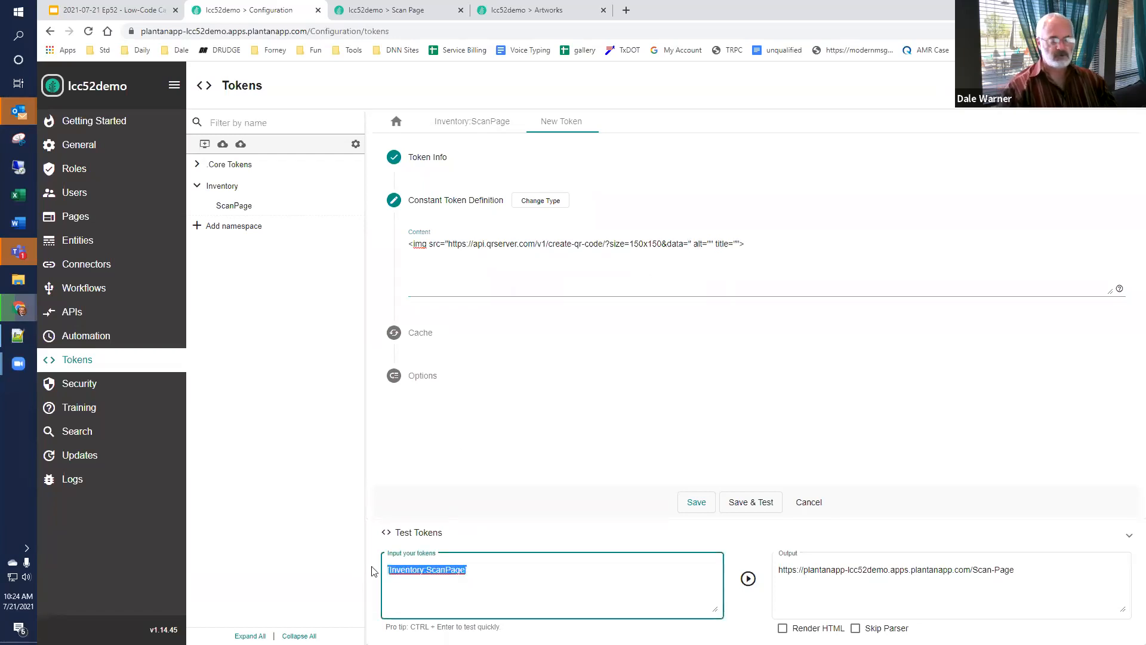
click(692, 245)
key(ctrl+v)
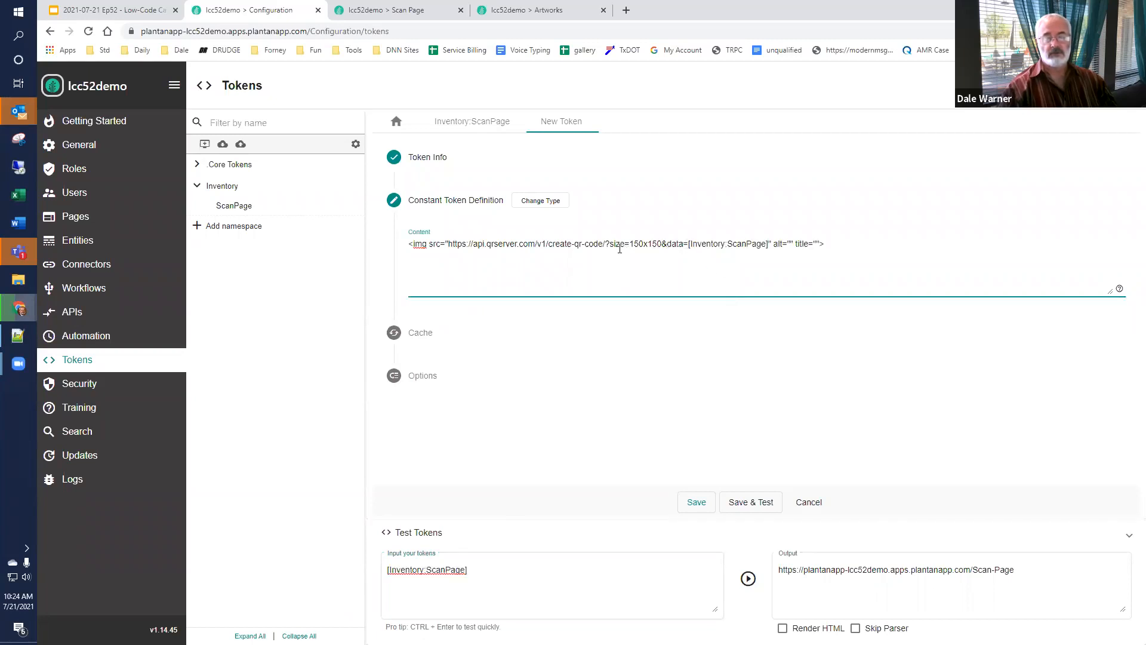
Step: Append ?[TknParams:Data] after [Inventory:ScanPage] in the QRCode token's image URL, and save and test the token
text(?)
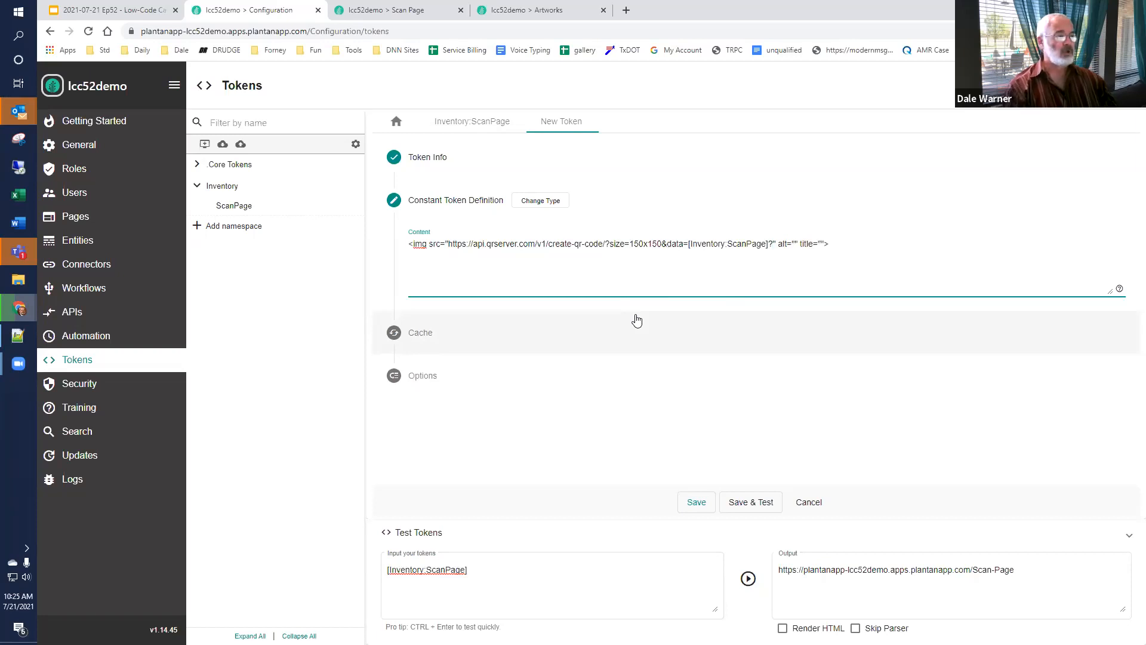
text([)
text(Tkn)
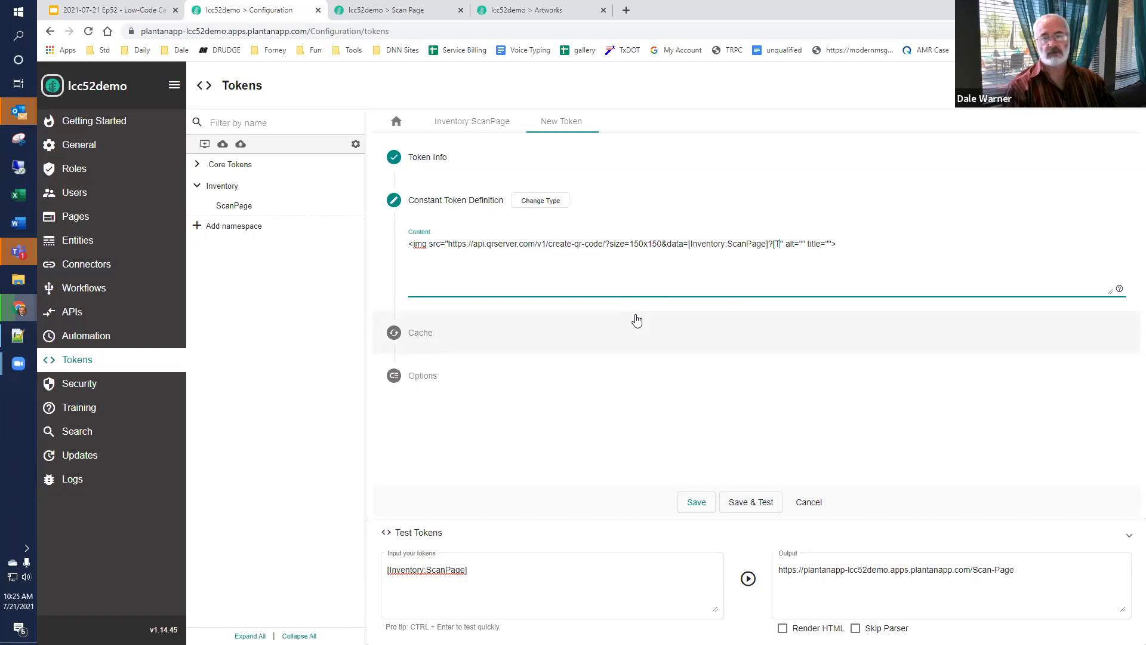
text(Params)
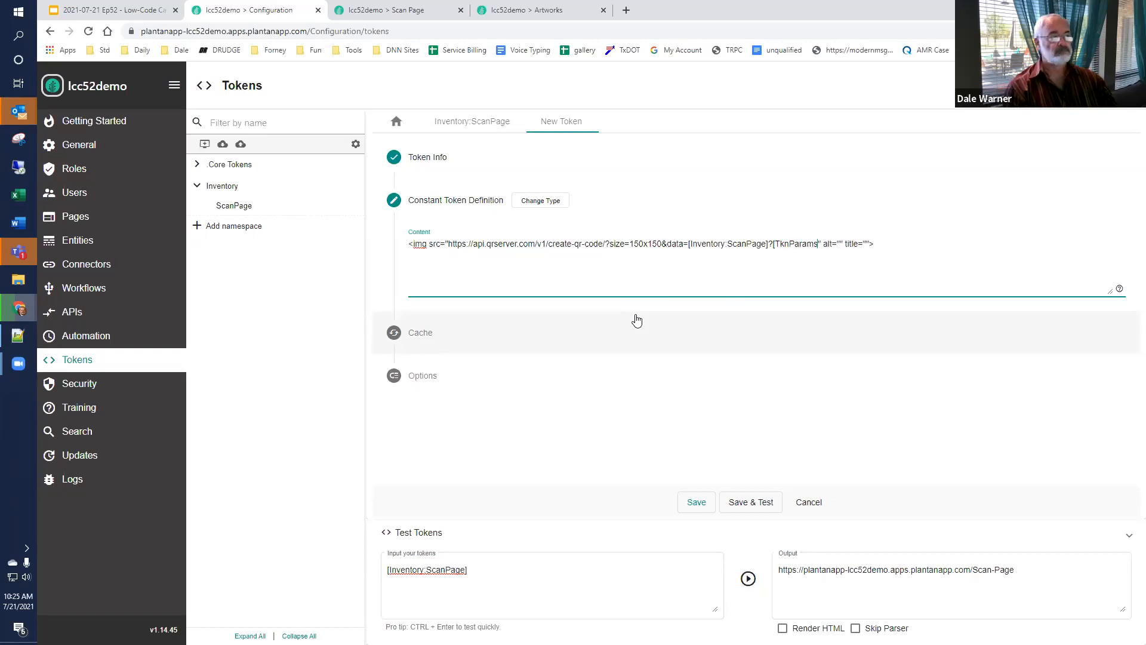
text(:Data)
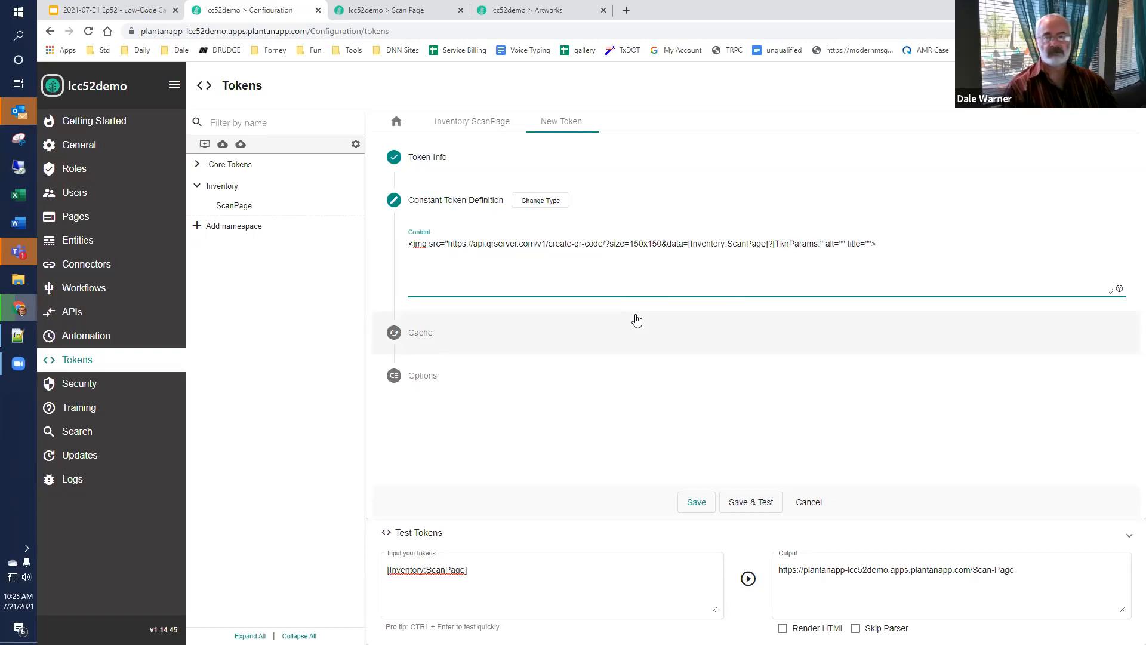
text(])
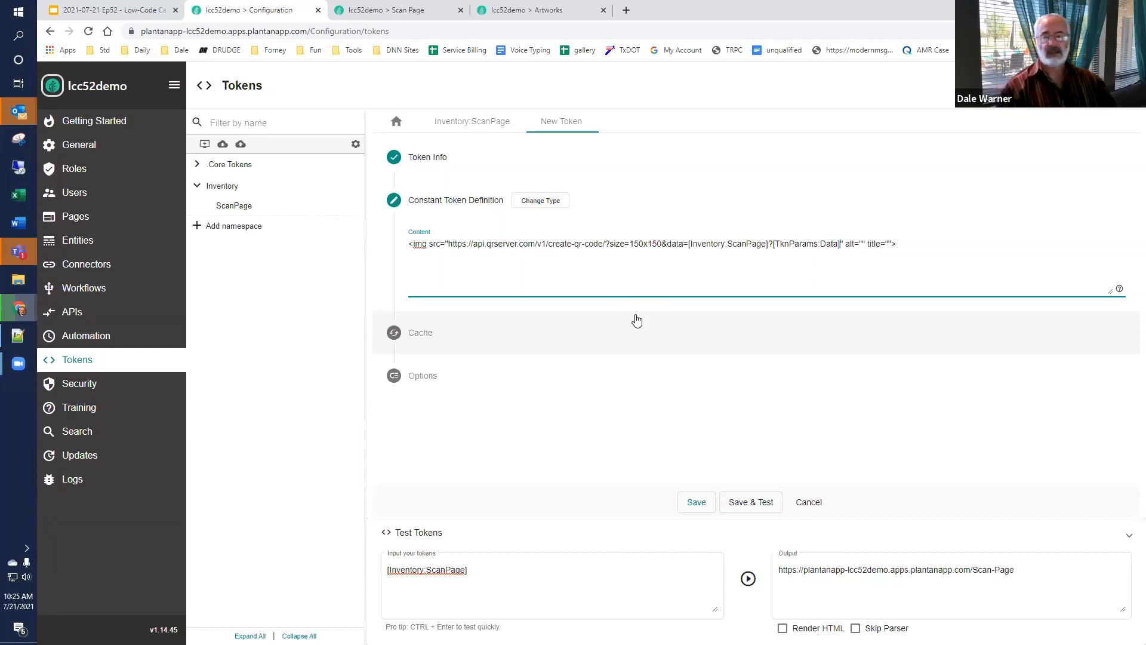
click(756, 512)
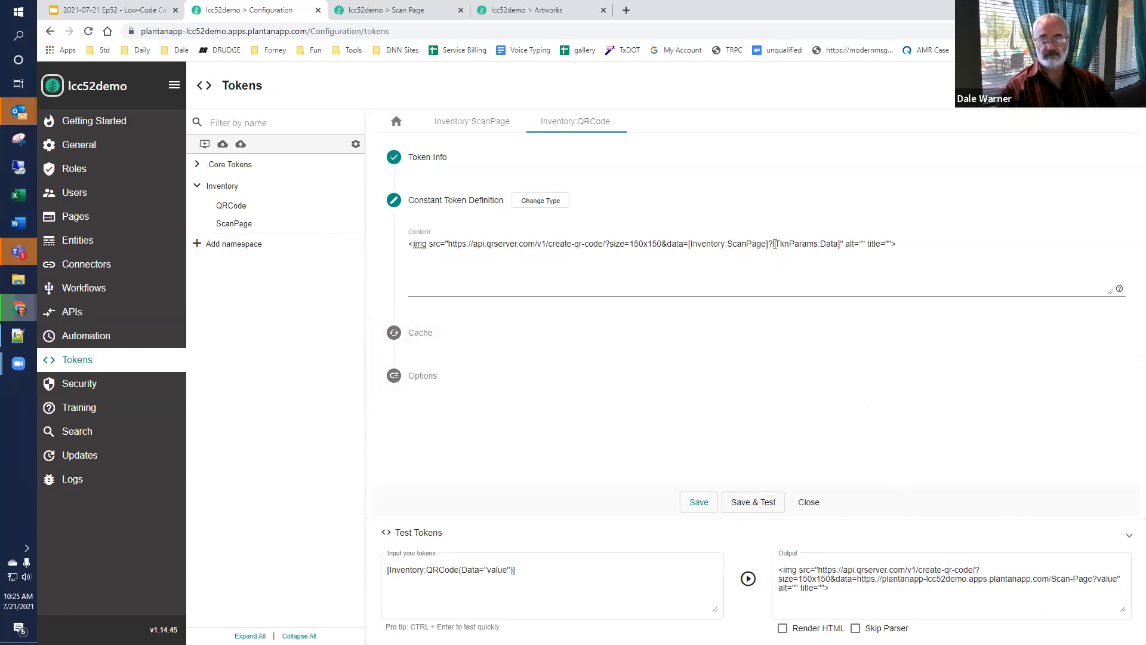
Step: Test the QRCode token with Data set to "artwork=1" and render the output as HTML
click(505, 572)
double_click(497, 570)
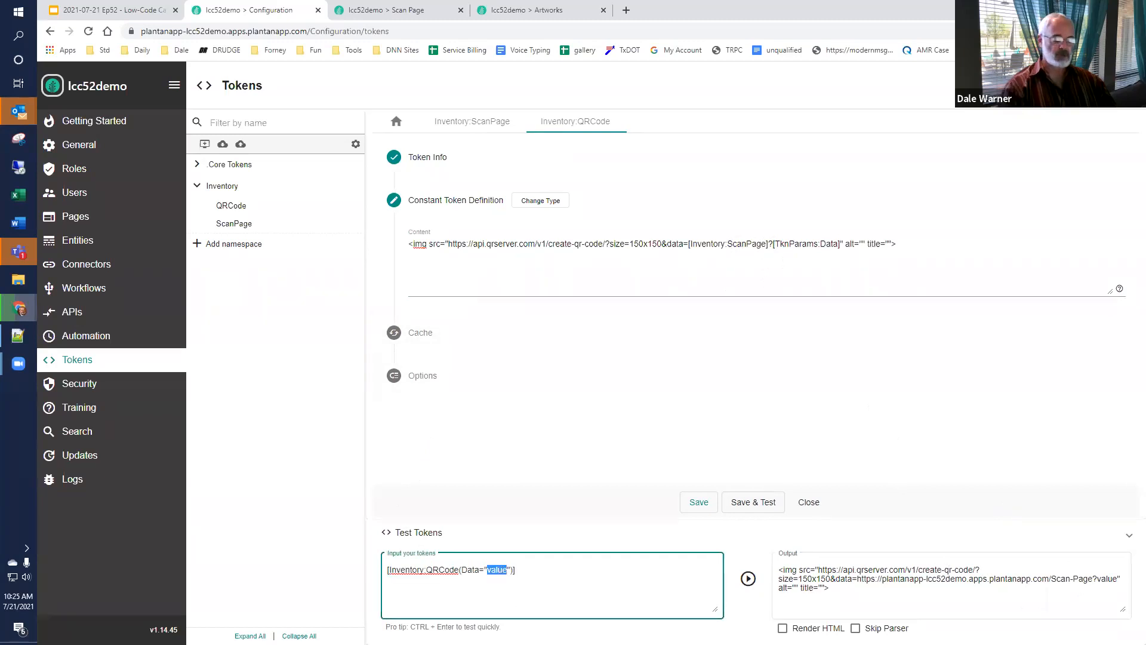
text(art)
text(work=1)
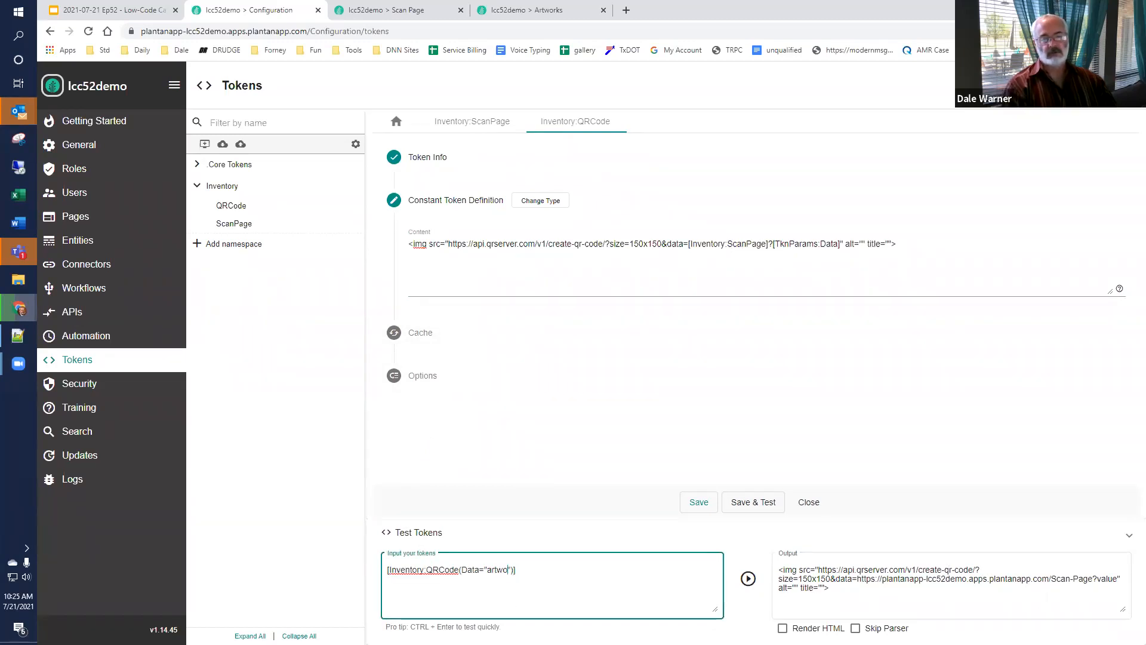
click(748, 578)
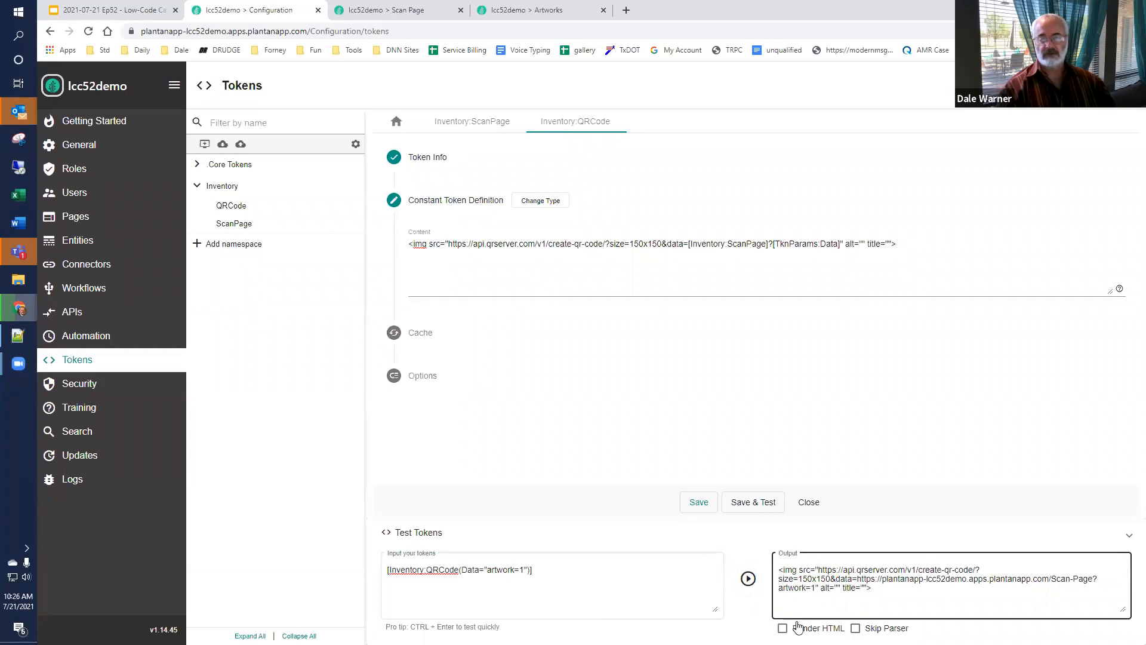
click(782, 628)
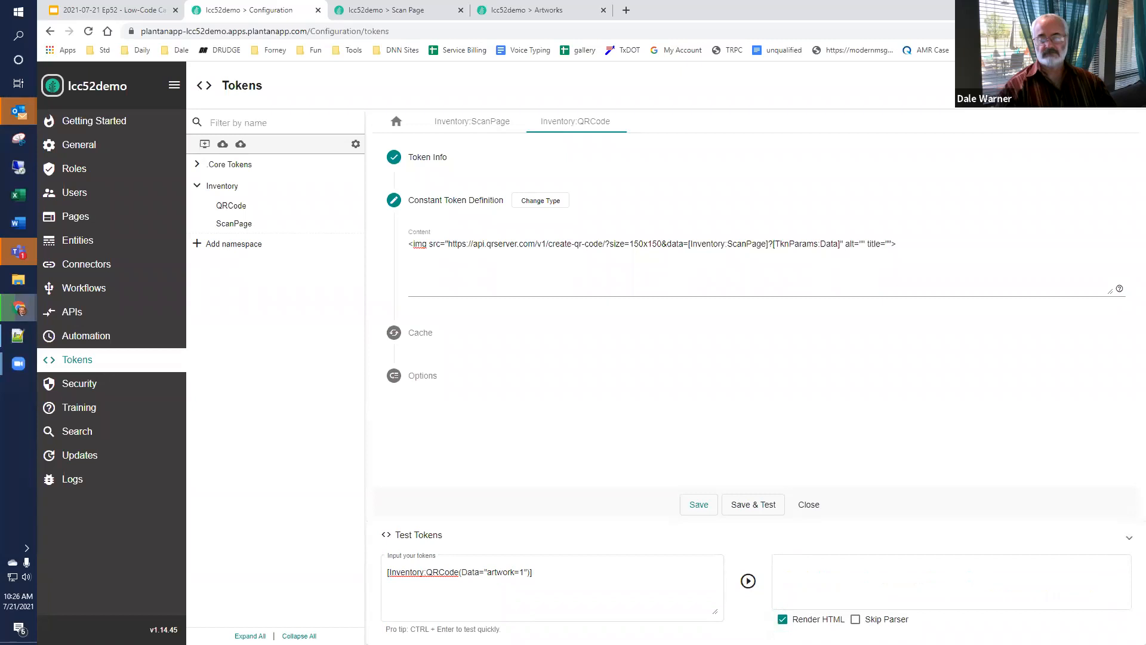
mouse_move(1126, 574)
mouse_down()
mouse_move(1123, 594)
mouse_move(1116, 578)
mouse_up()
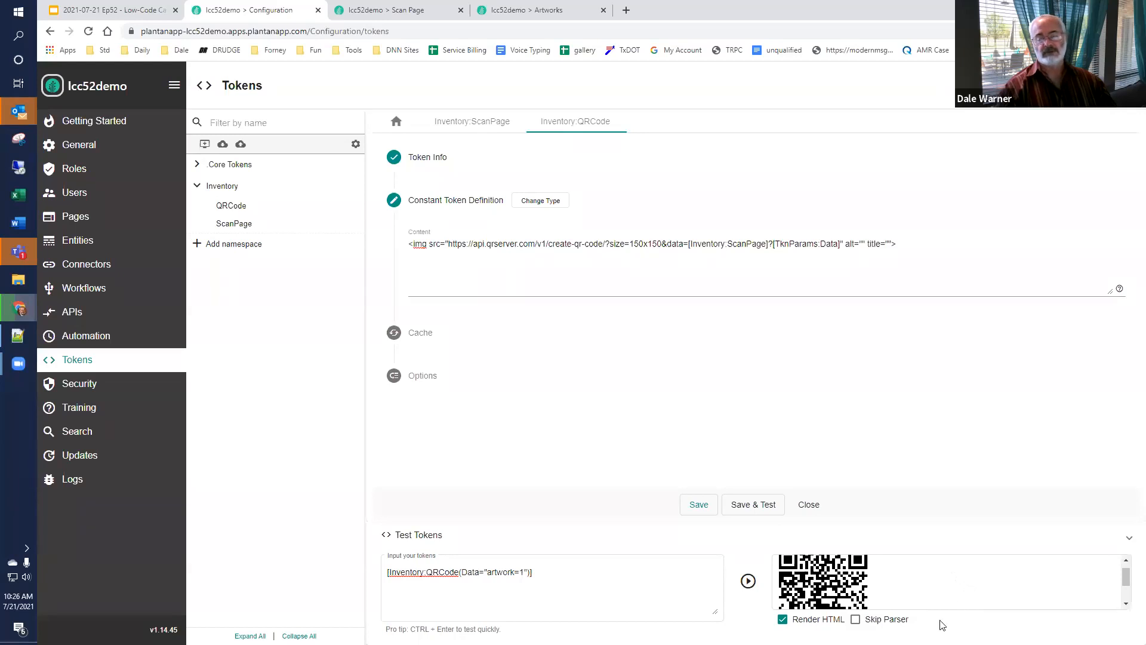
Step: Add <br /> and a second line with [TknParams:Title] after the image tag, save and test the token, and view the rendered output
click(921, 244)
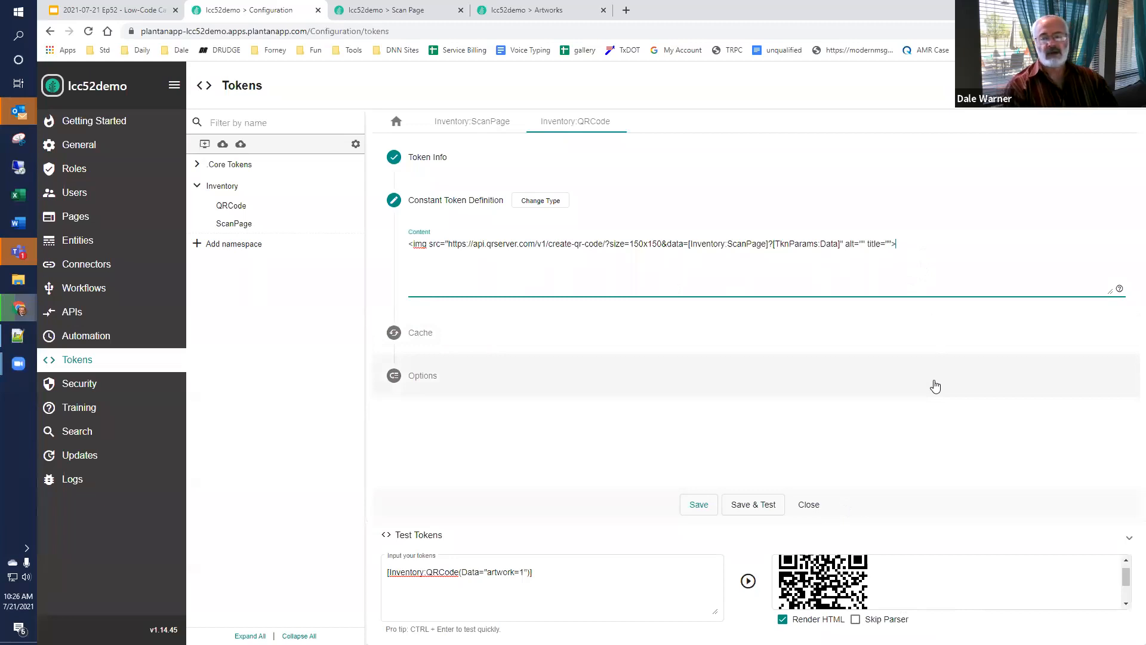
text(<br )
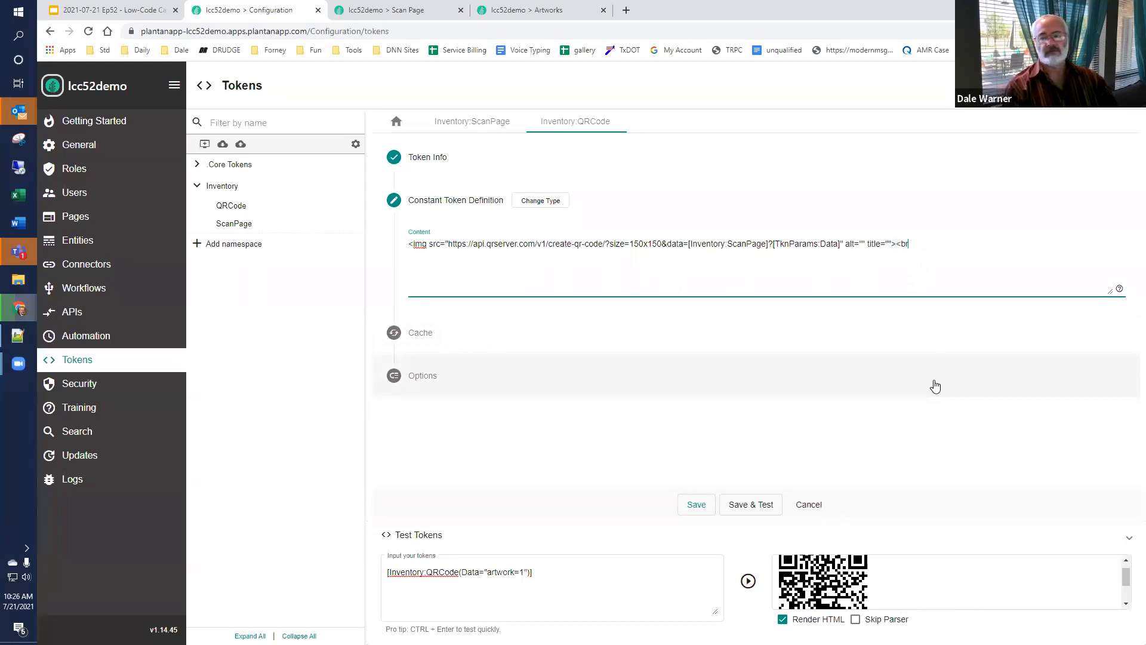
text(/>)
key(Return)
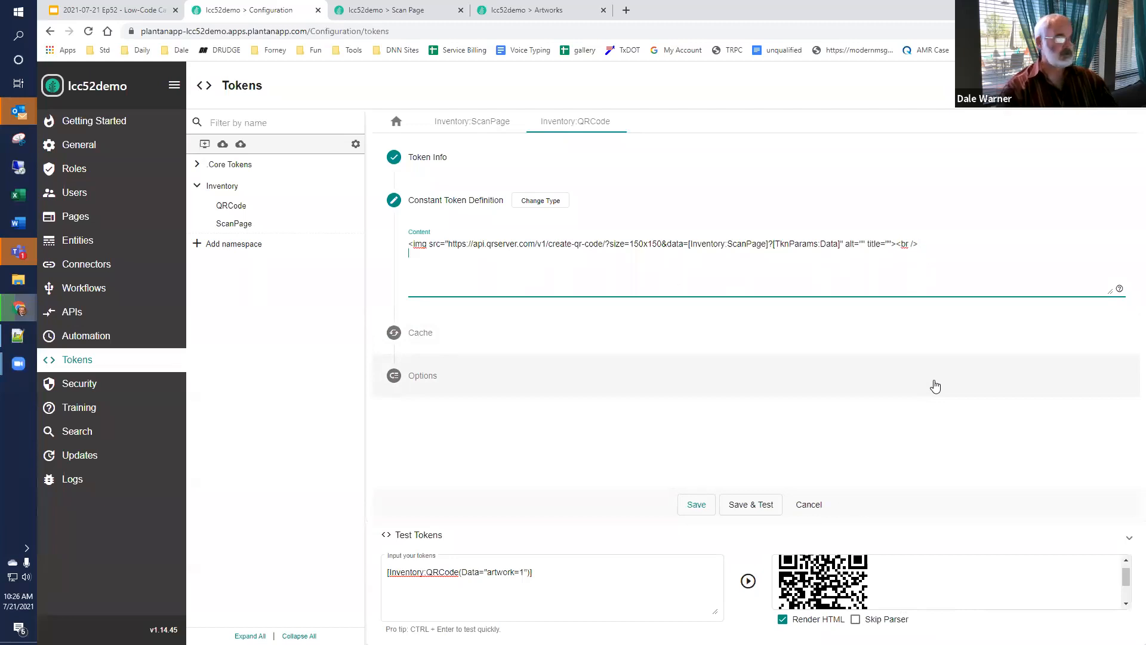
key(BackSpace)
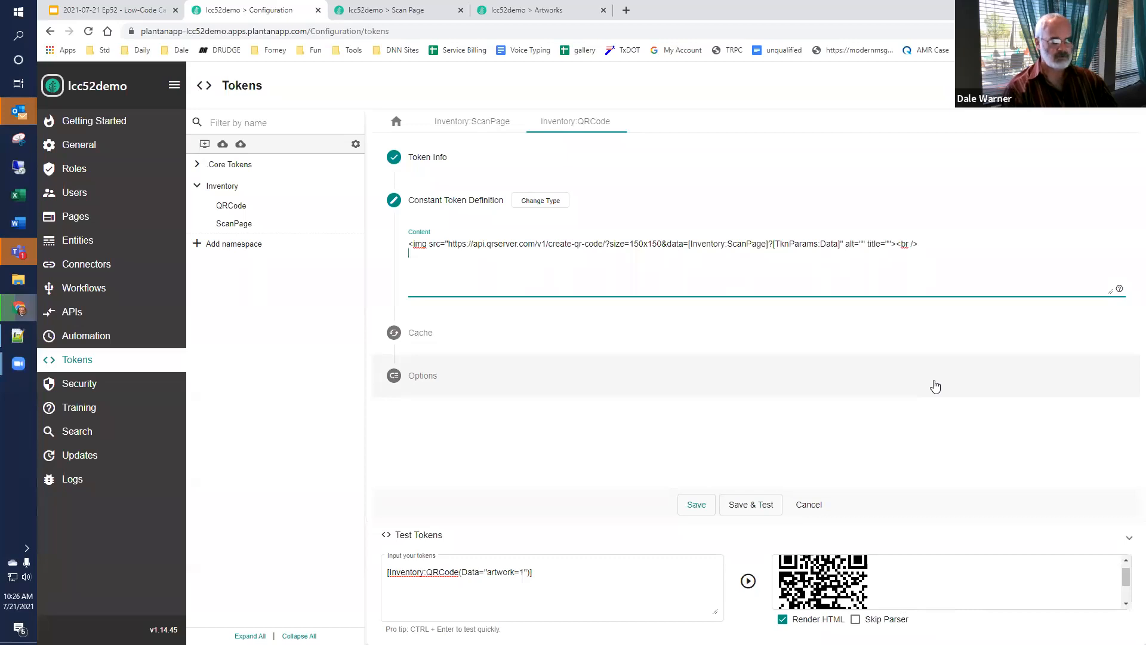
text([Tk)
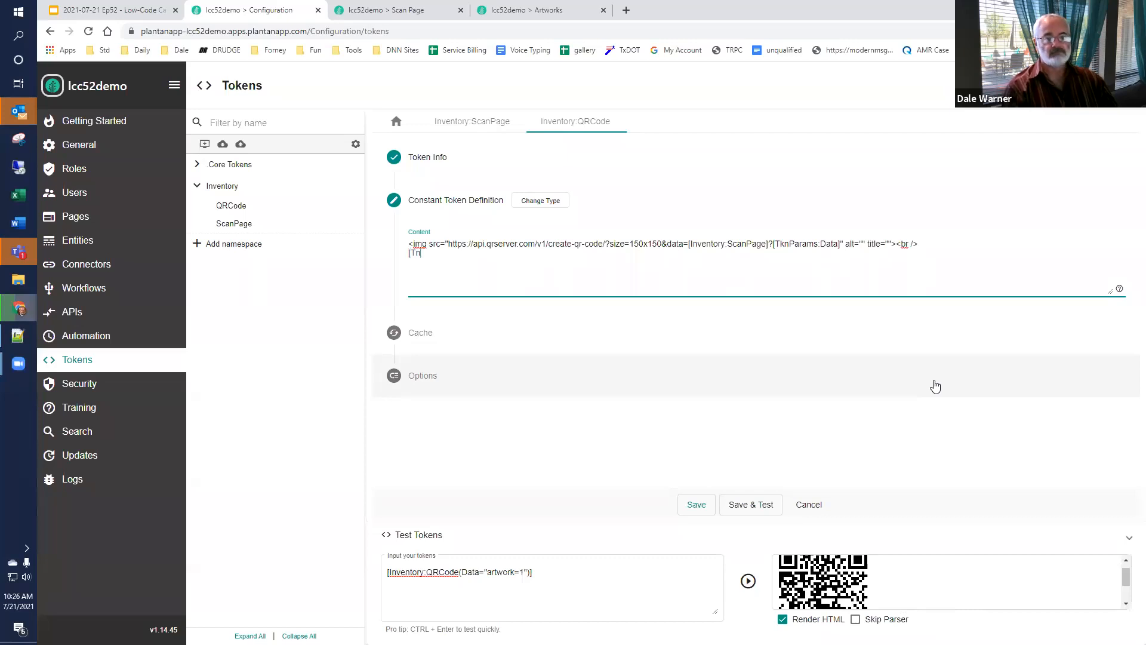
text(nParams)
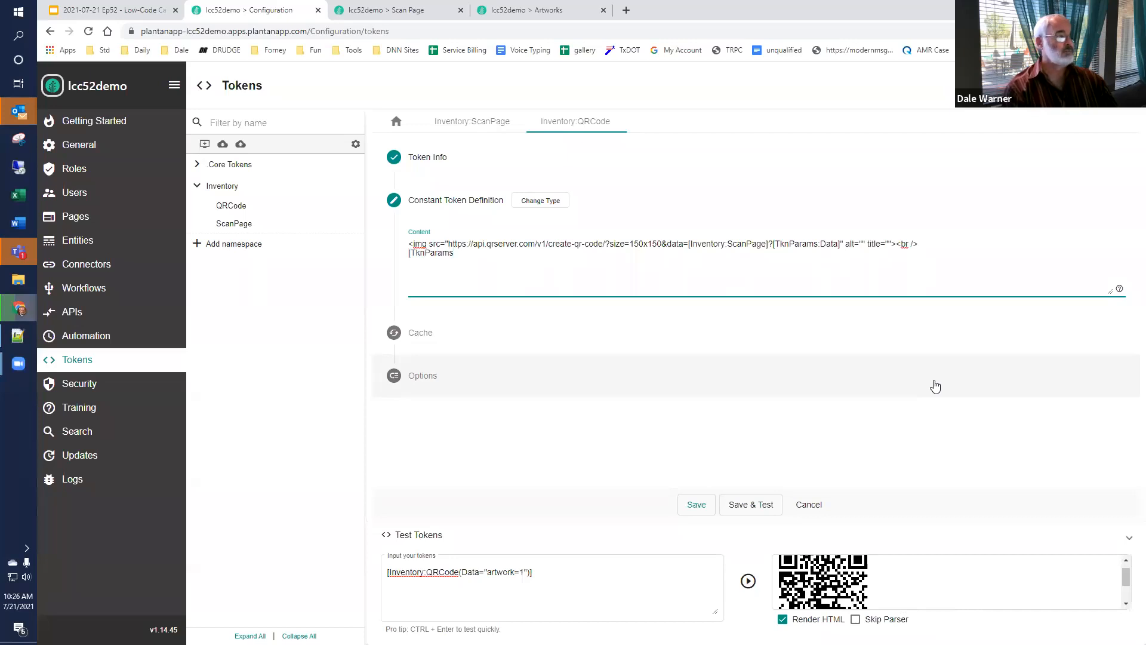
text(:Title)
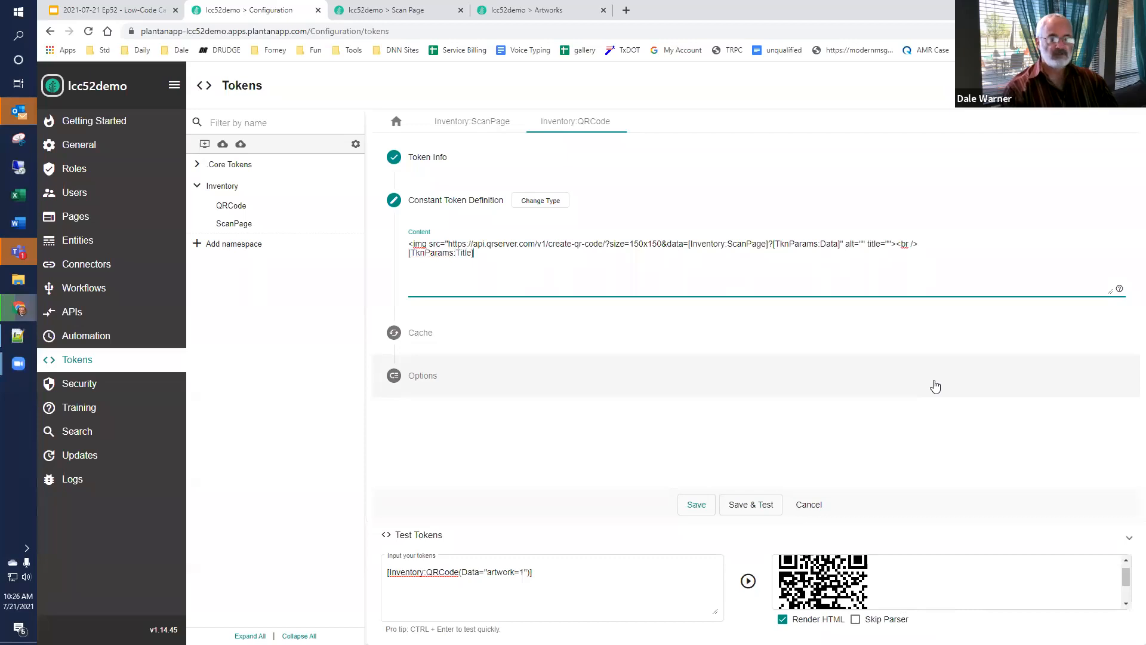
click(755, 507)
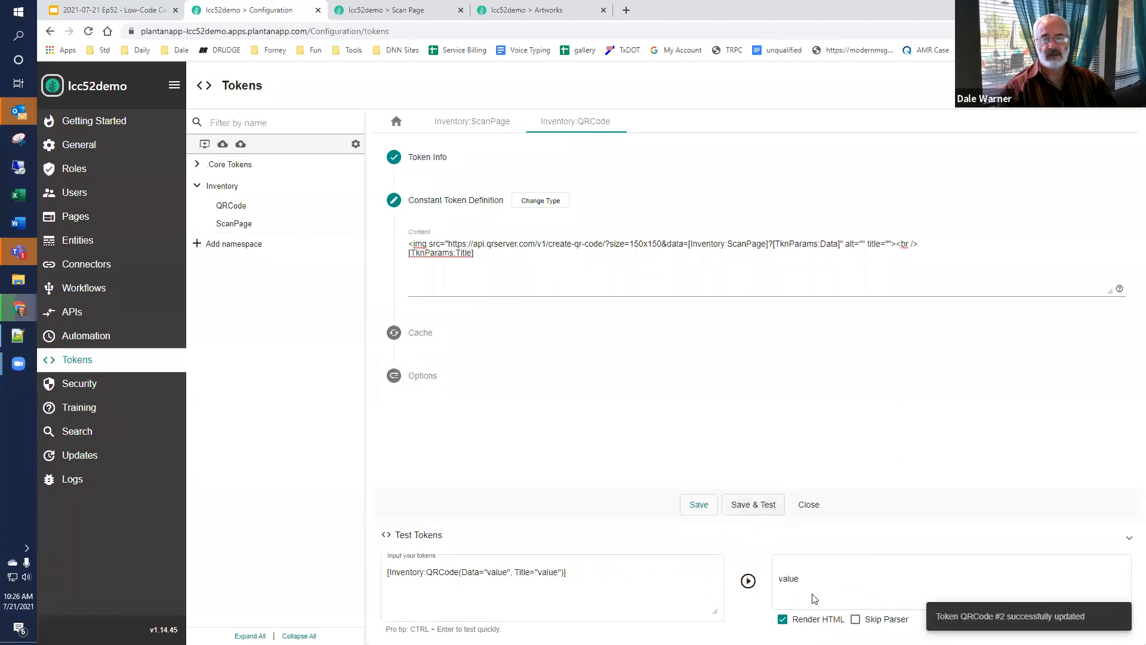
click(600, 577)
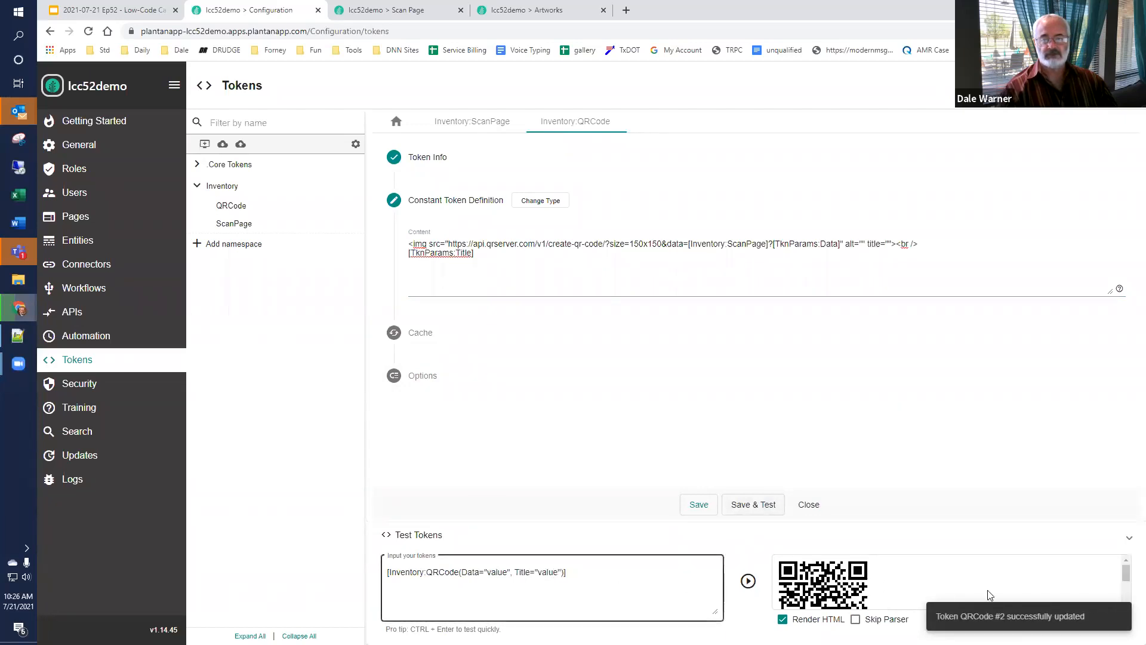
drag(1127, 582, 1127, 602)
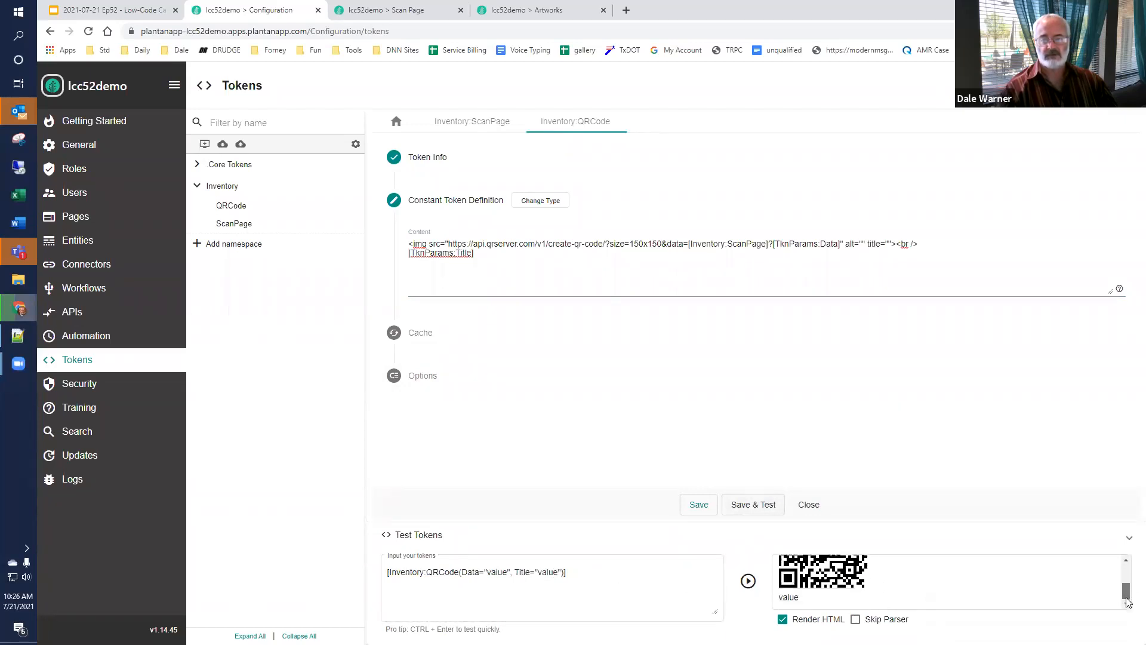
Step: Wrap [TknParams:Title] in an <a> link whose href is [Inventory:ScanPage]?[TknParams:Data], reusing the image URL's data value
click(550, 256)
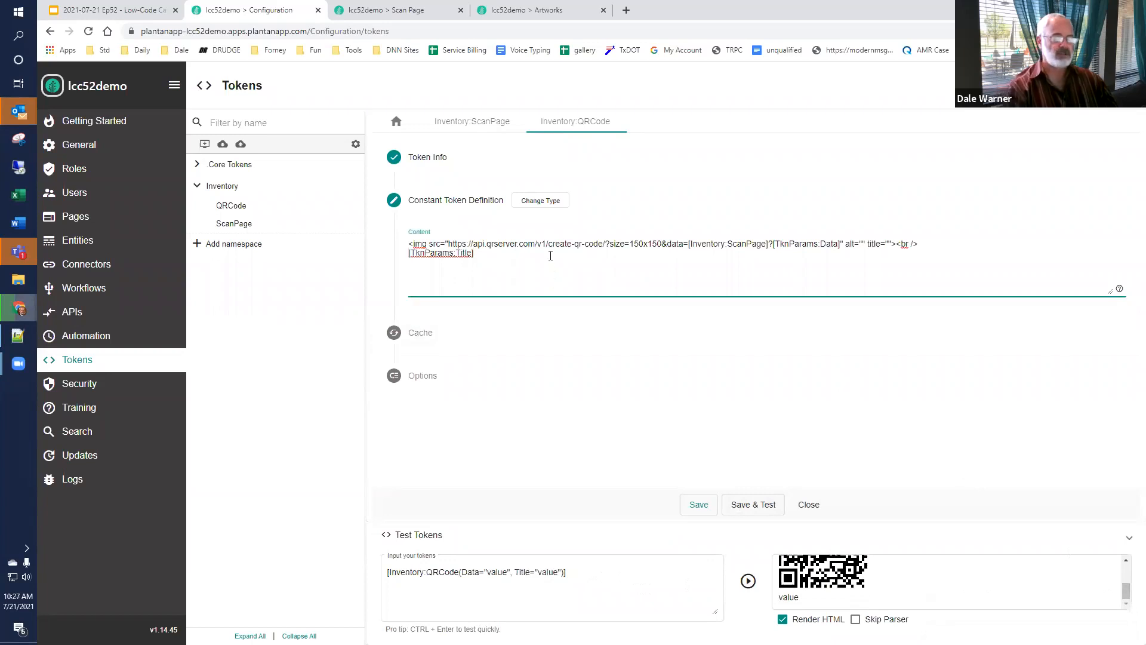
text(<)
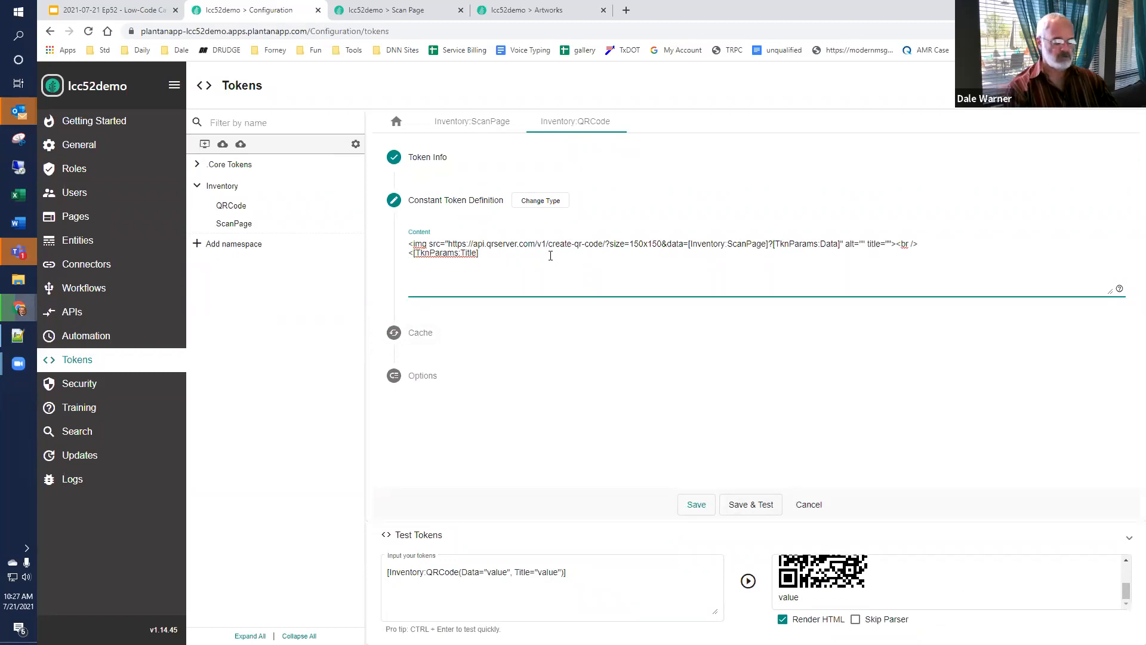
text(a hr)
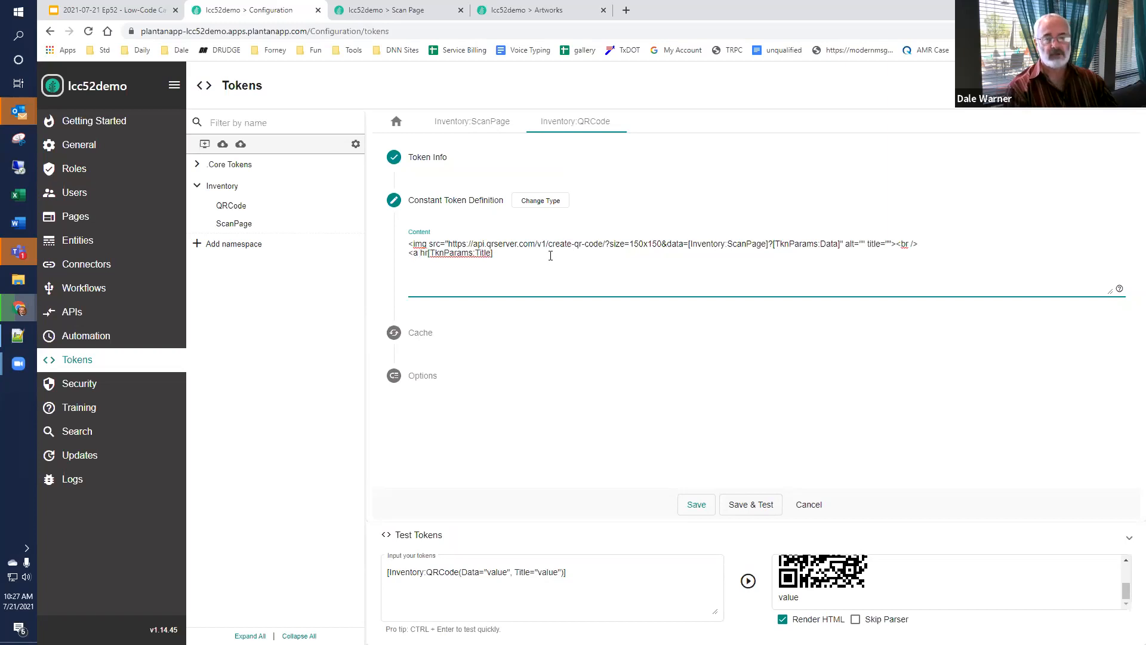
text(>)
key(Left)
text(ef="")
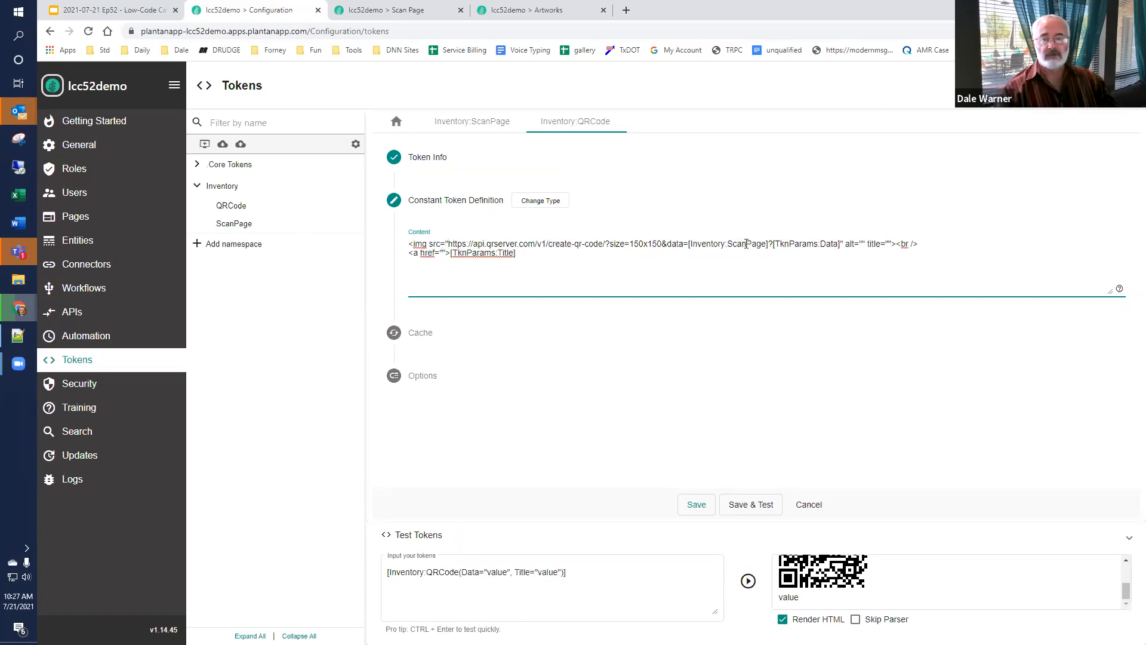
drag(688, 242, 817, 239)
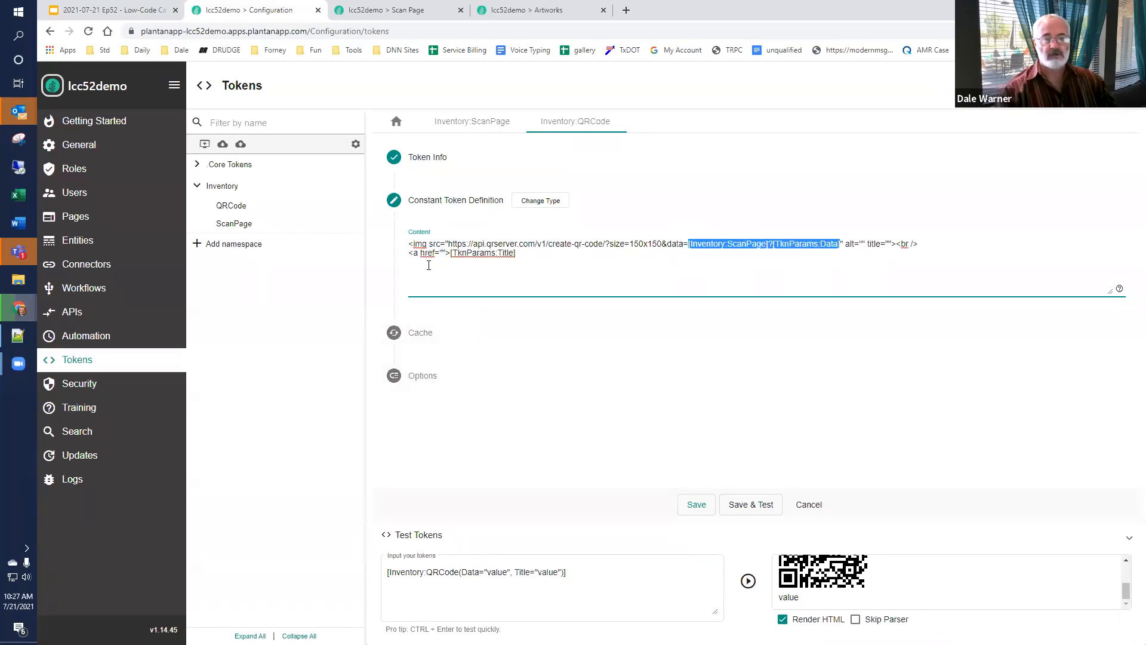
click(441, 252)
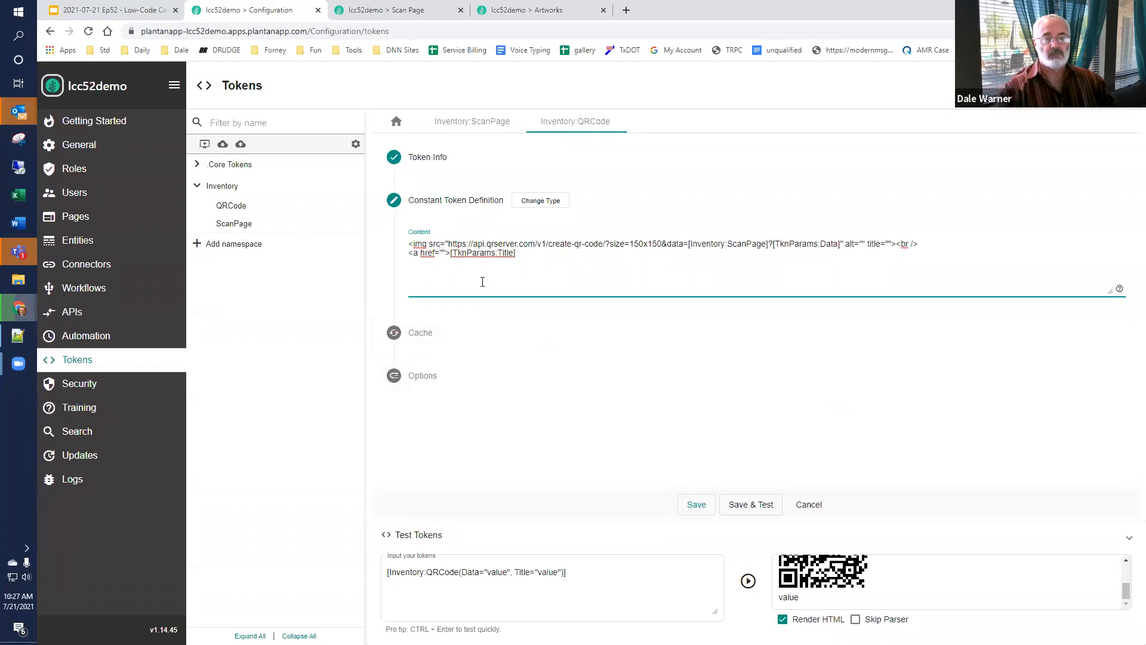
text([Inventory:ScanPage]?[TknParams:Data])
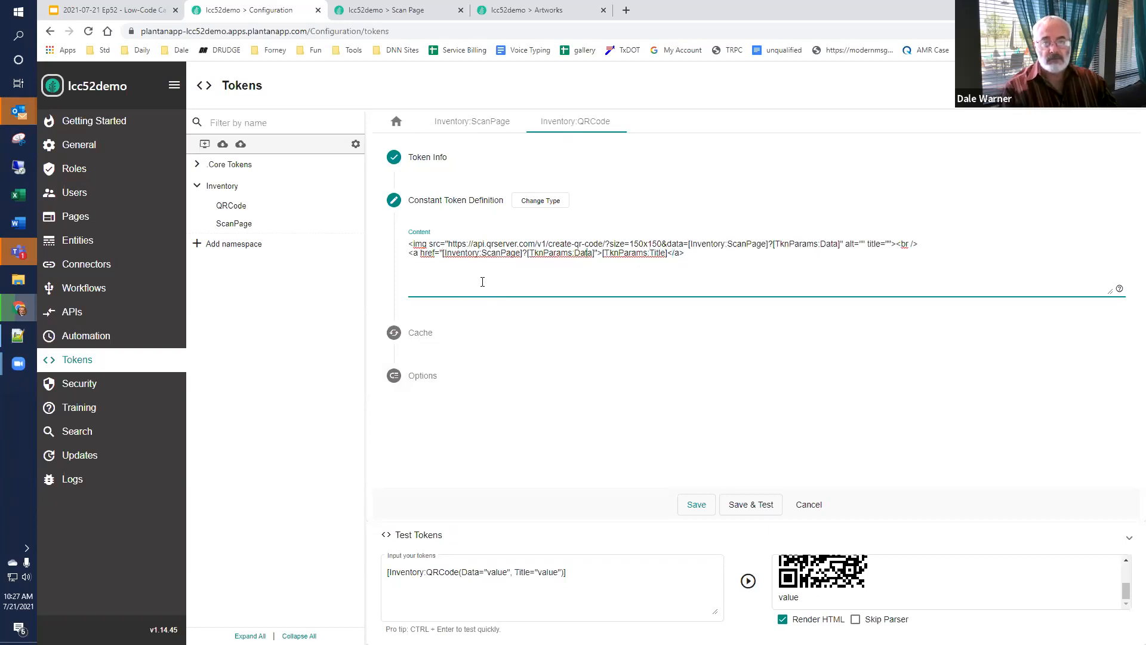
Step: Add target="_blank" to the title link, and save and test the QRCode token
text(target)
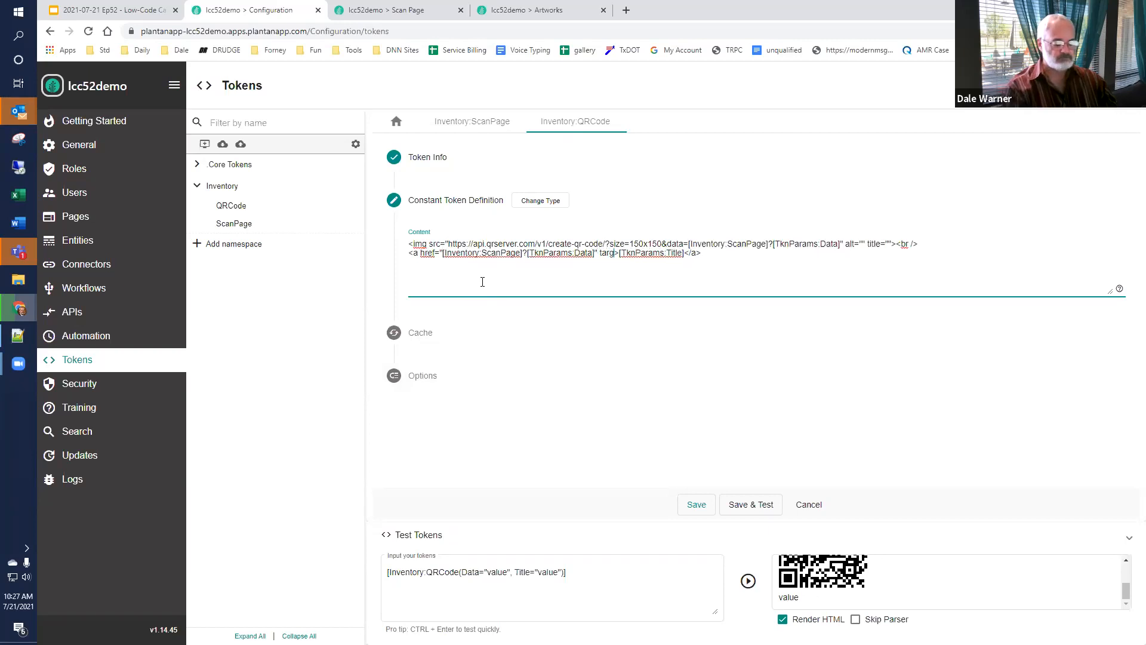
text(="")
key(Left)
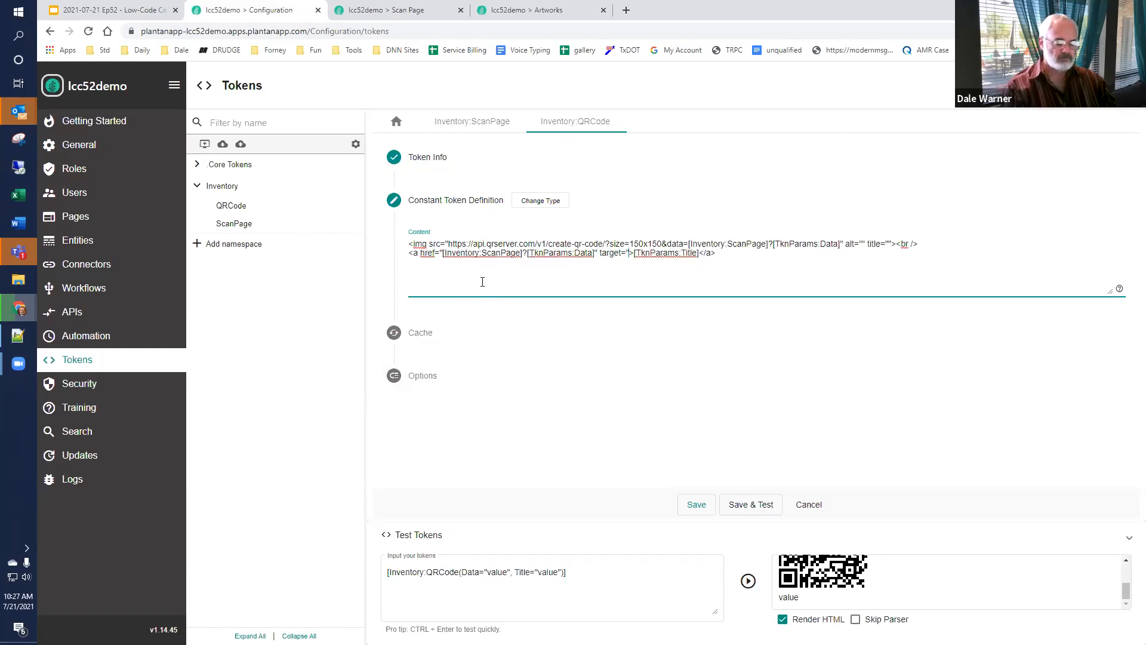
text(_blank)
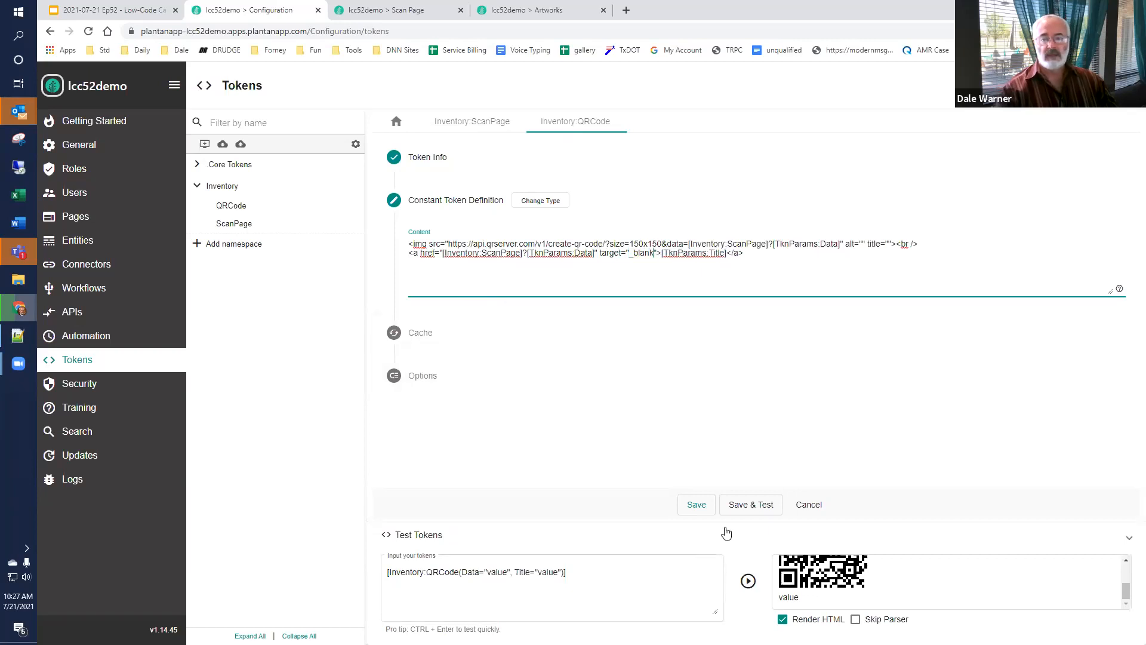
click(741, 505)
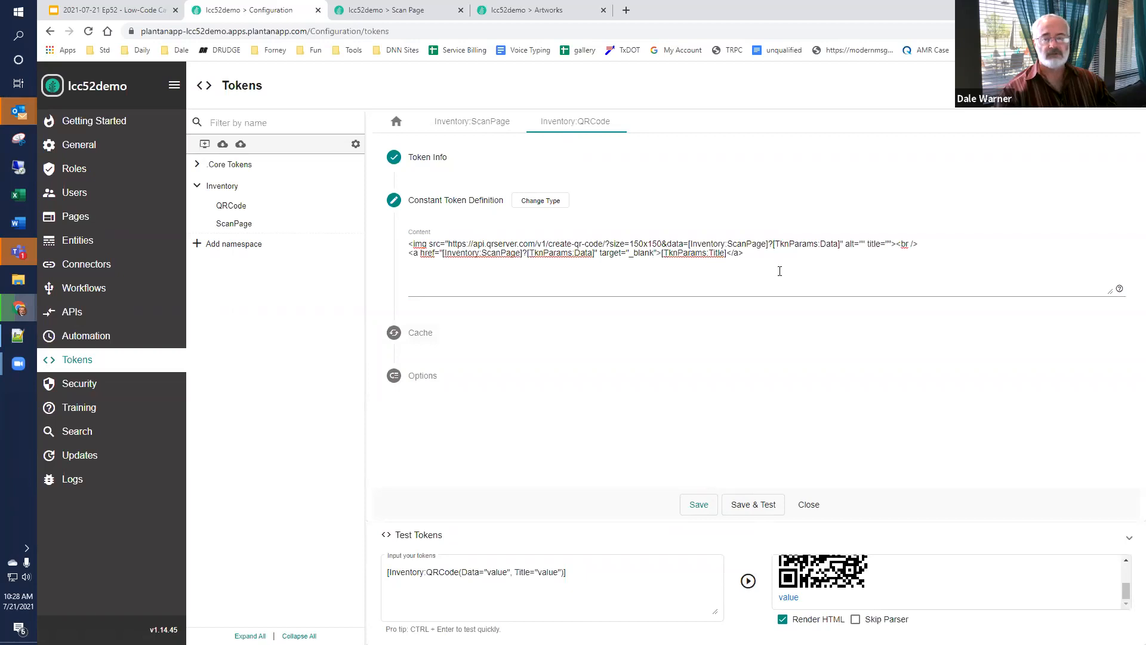
click(479, 586)
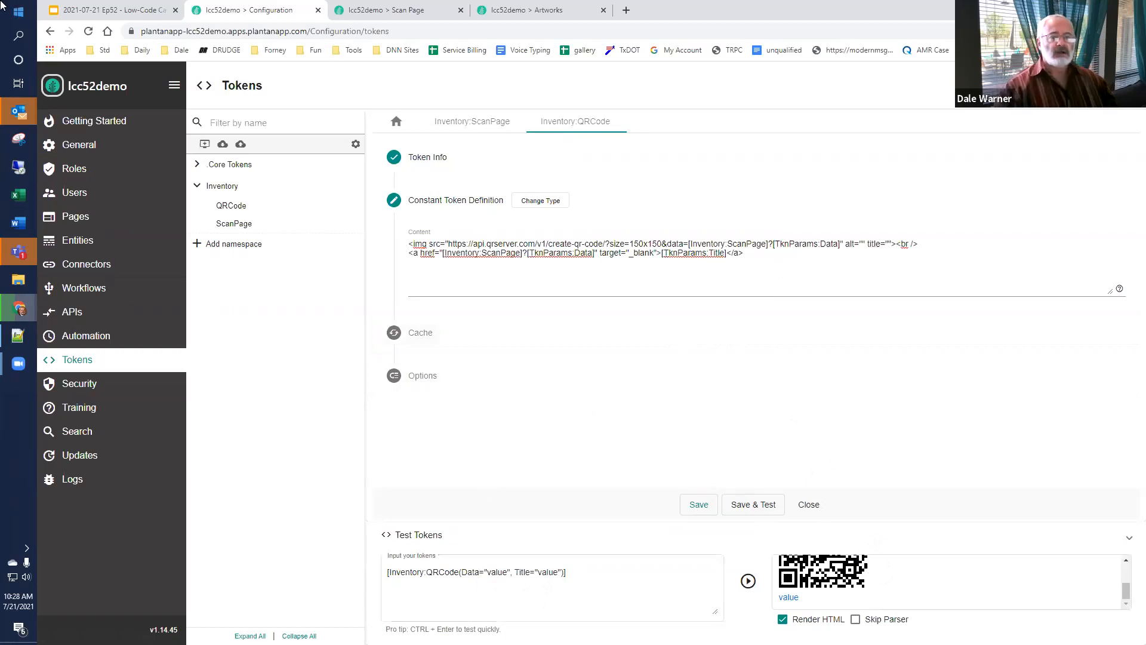
Step: Check the development outline in the slides, and copy the whole [Inventory:QRCode(Data="value", Title="value")] token from the test input
click(123, 10)
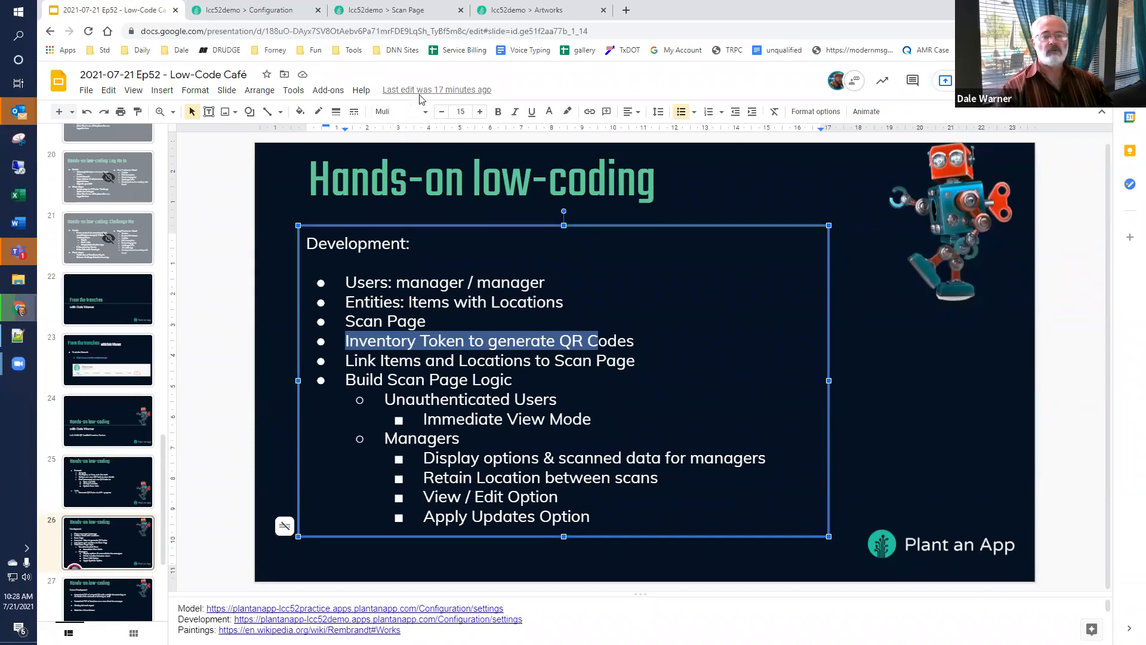
click(269, 10)
click(621, 572)
key(ctrl+a)
key(ctrl+c)
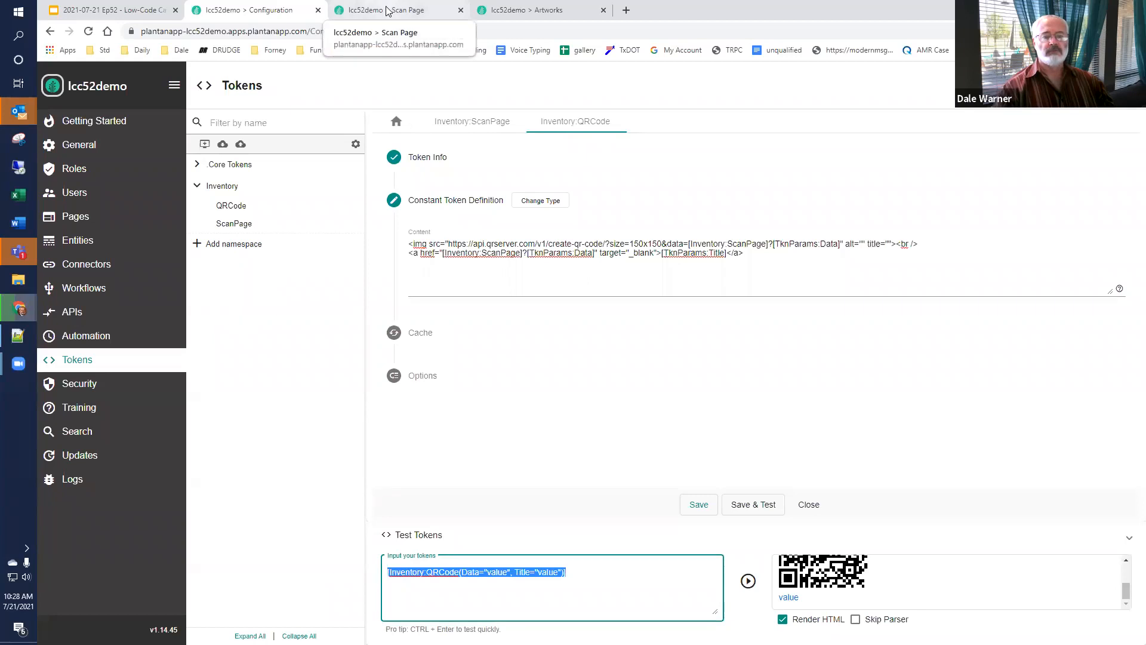
Step: Switch to the Artworks page and add an Inline Details item button titled QR to its listing settings
click(520, 10)
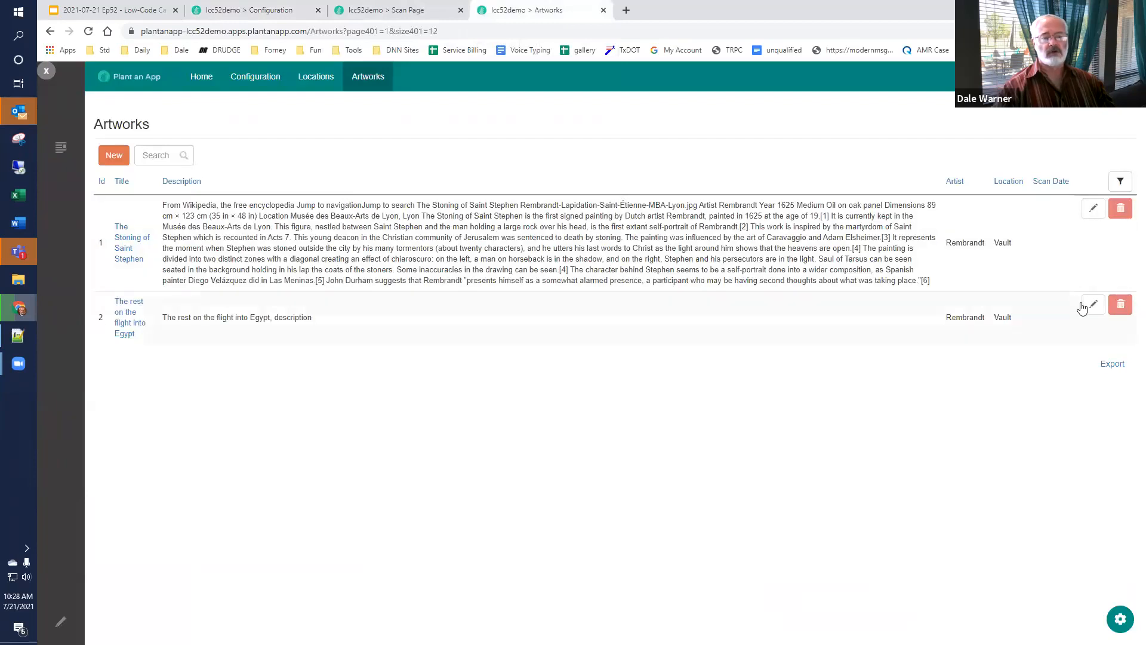
click(1119, 621)
click(931, 567)
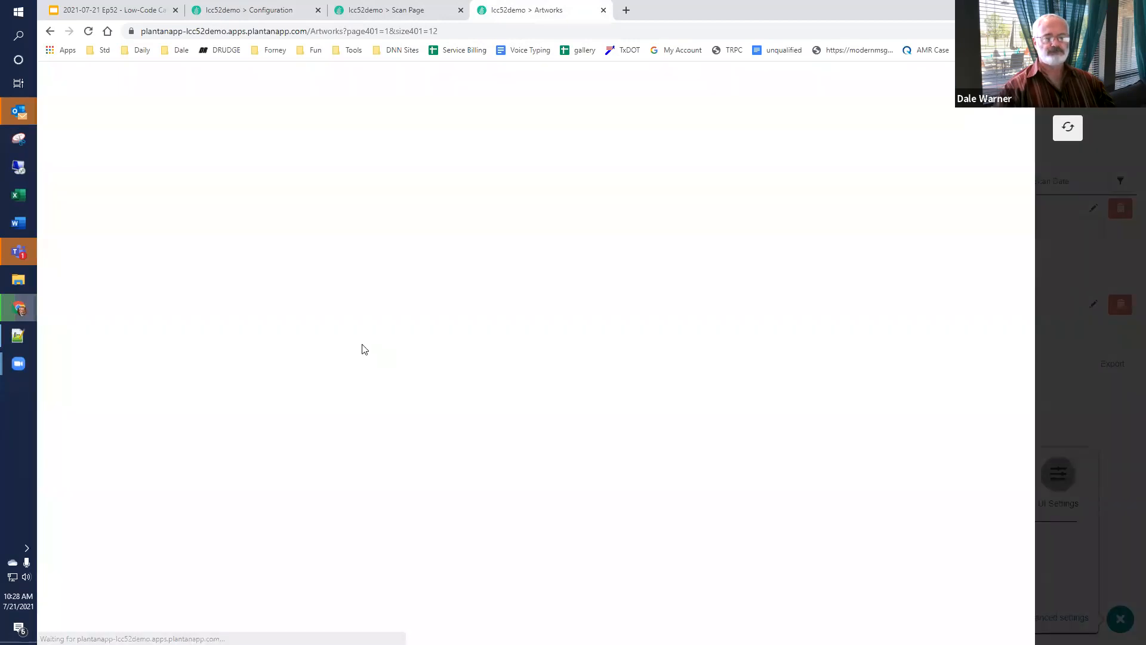
scroll(279, 345, down, 13)
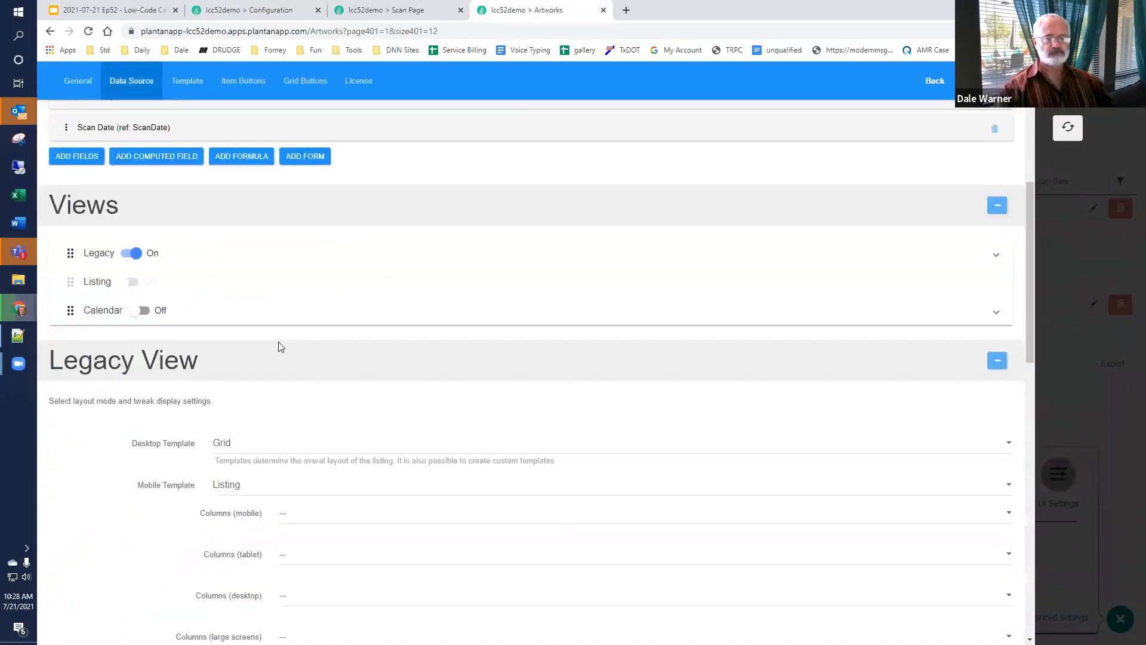
scroll(143, 405, down, 6)
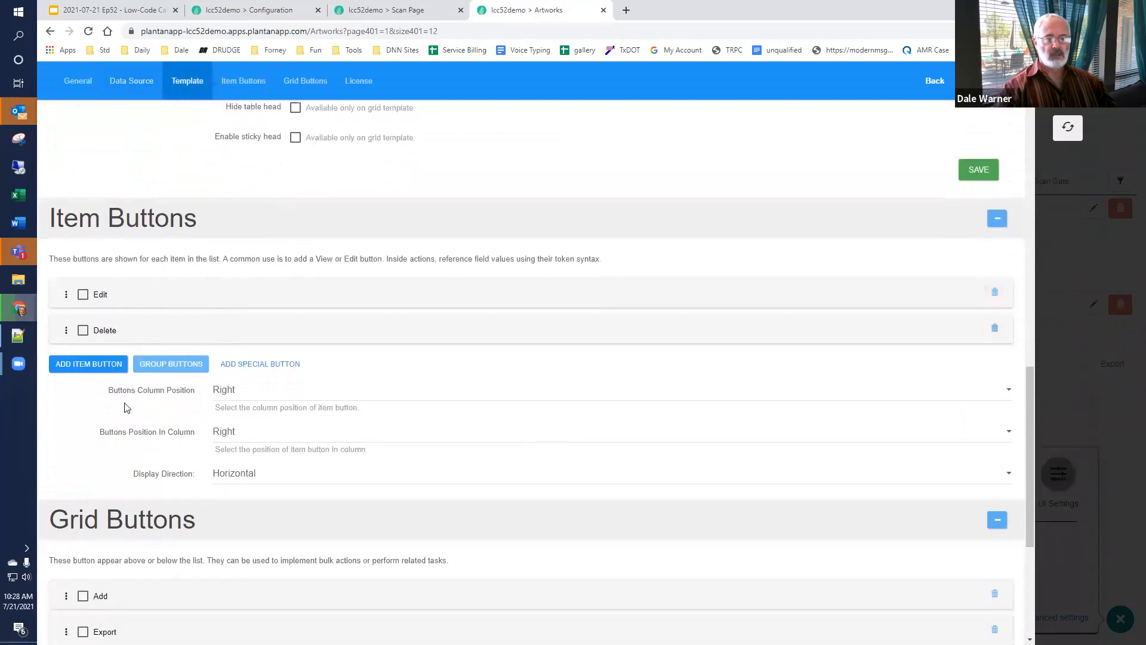
scroll(104, 391, up, 4)
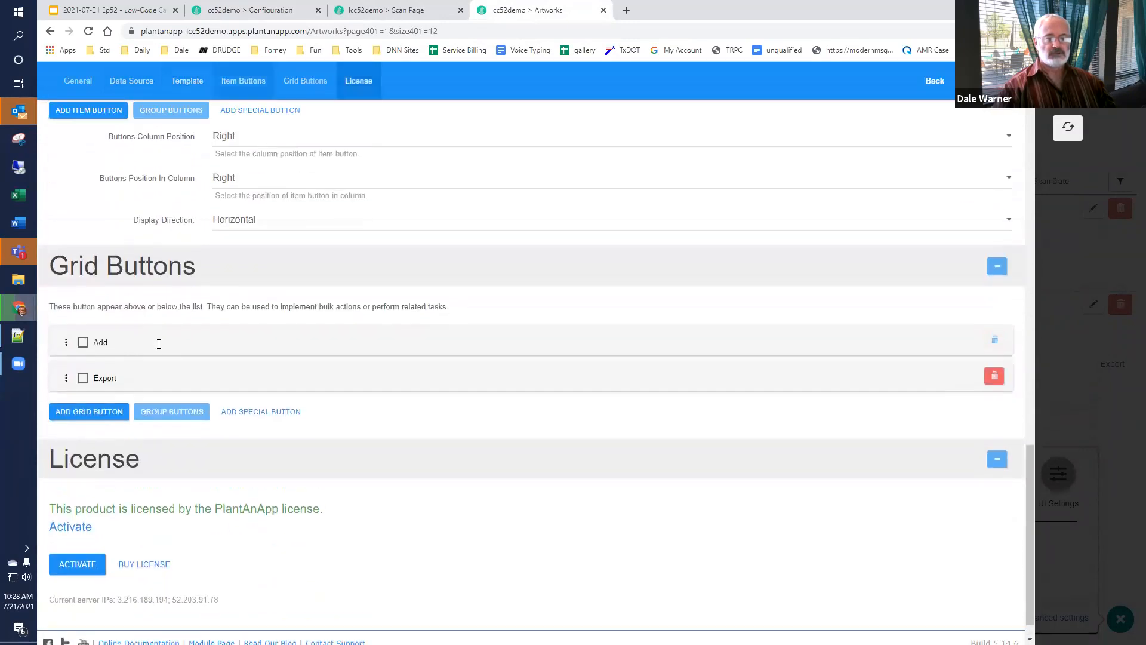
click(269, 322)
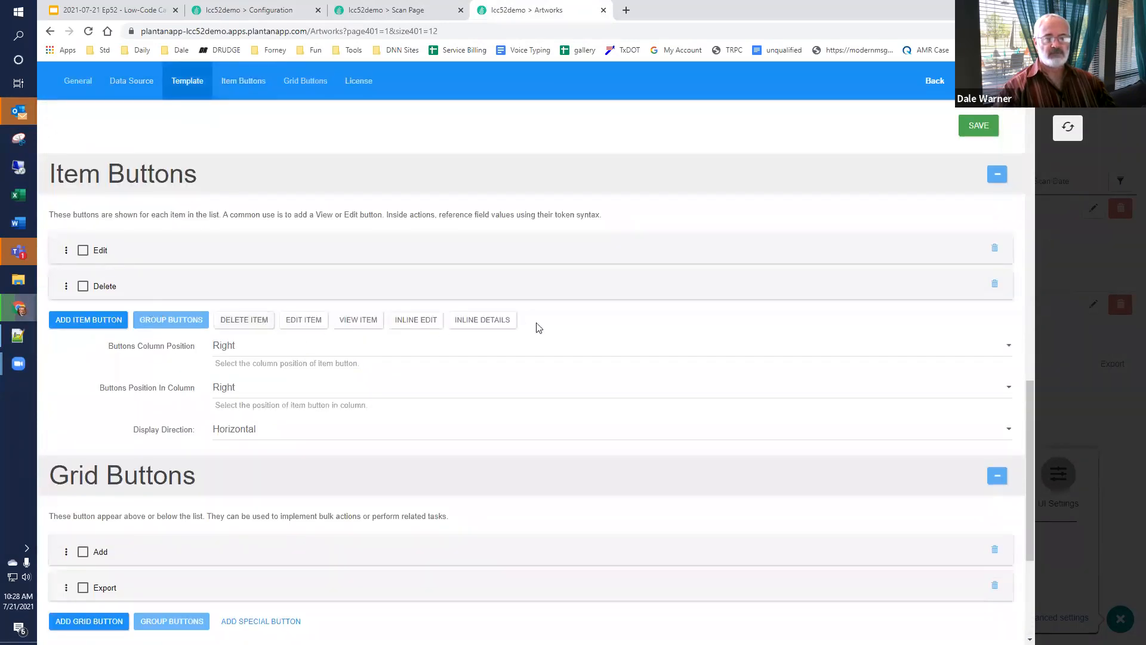
click(490, 327)
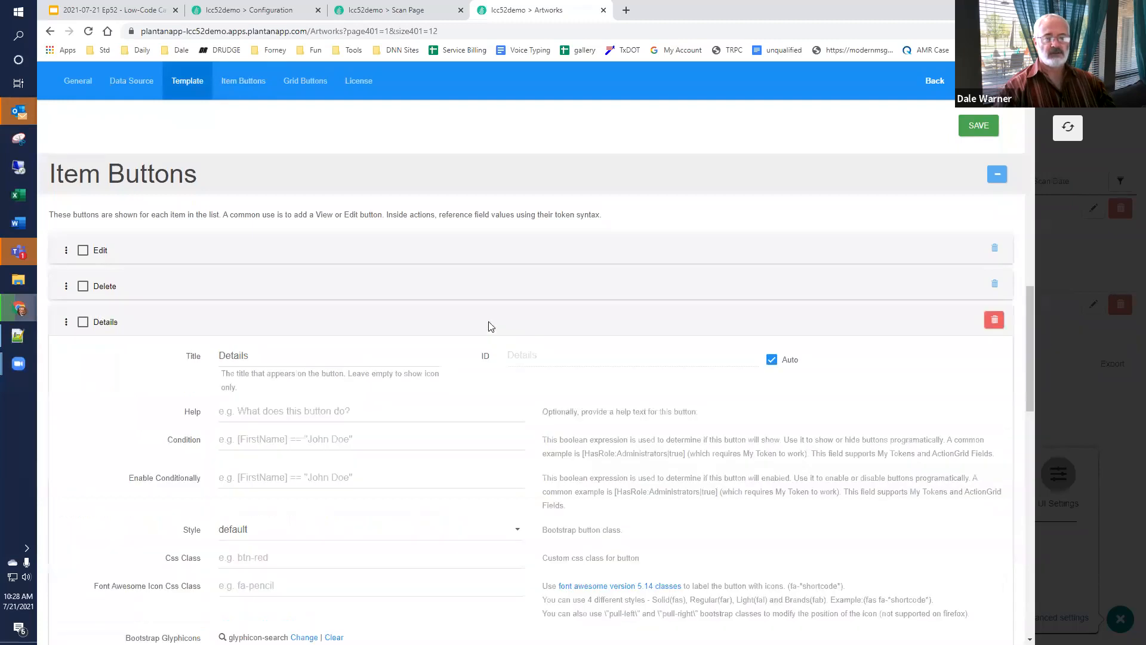
text(QR)
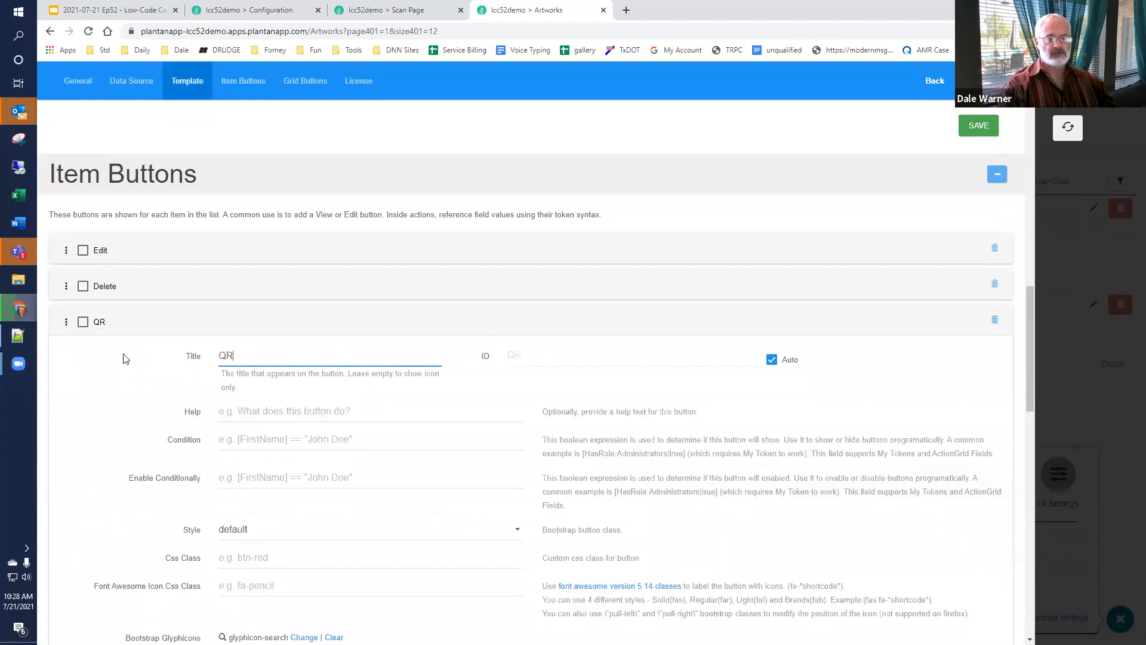
Step: Expand the QR button's Datasource Detail View action and paste the Inventory:QRCode token into its template
scroll(166, 362, down, 6)
scroll(169, 362, down, 2)
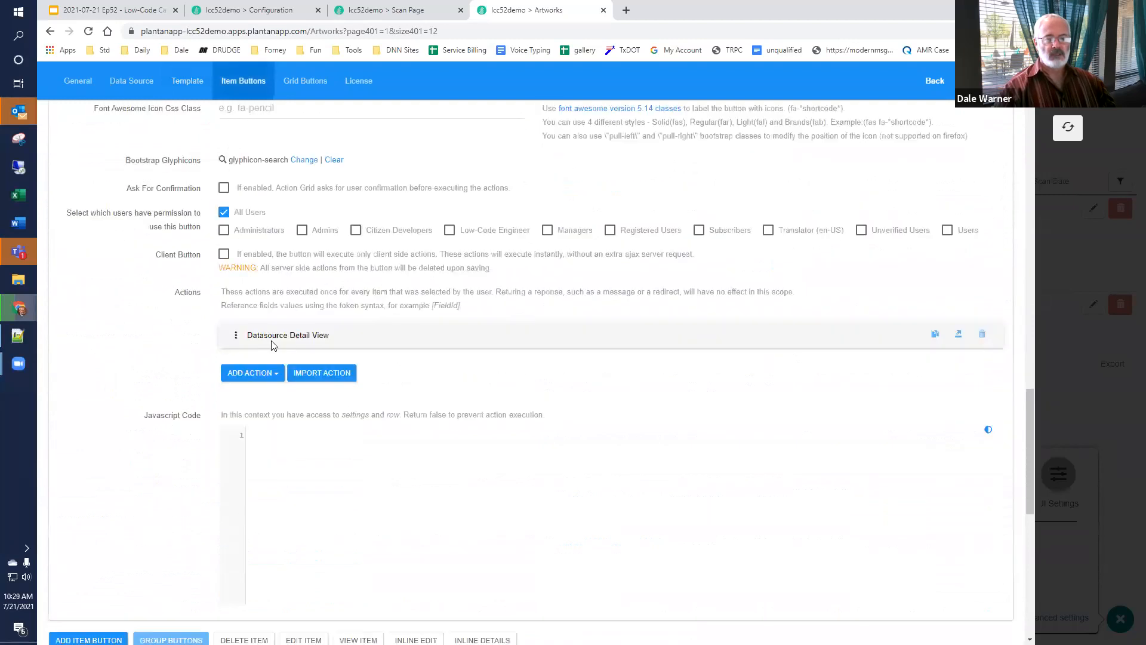
click(288, 322)
scroll(472, 477, down, 3)
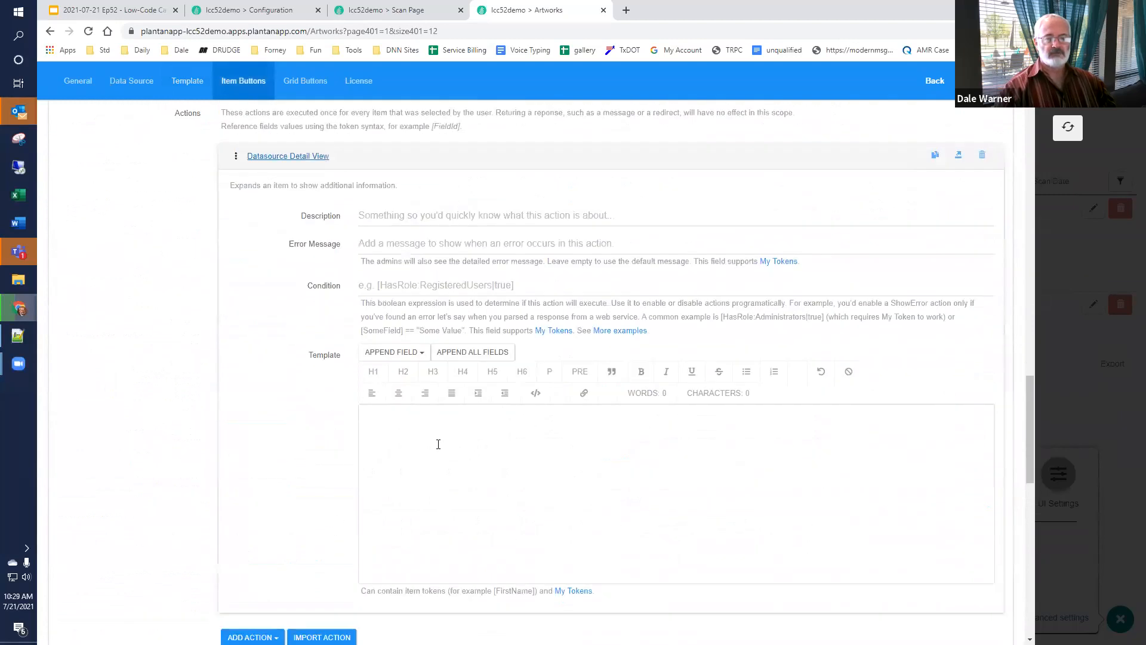
click(438, 445)
key(ctrl+v)
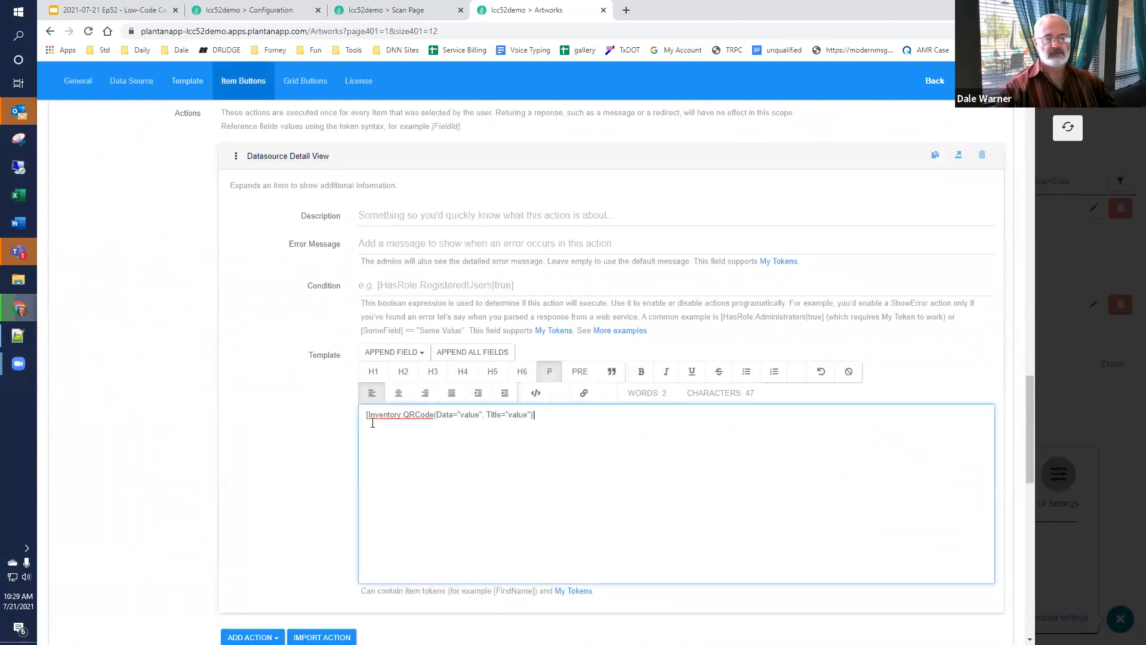
Step: Replace the pasted token's Data value with Artwork=[Id]
double_click(468, 415)
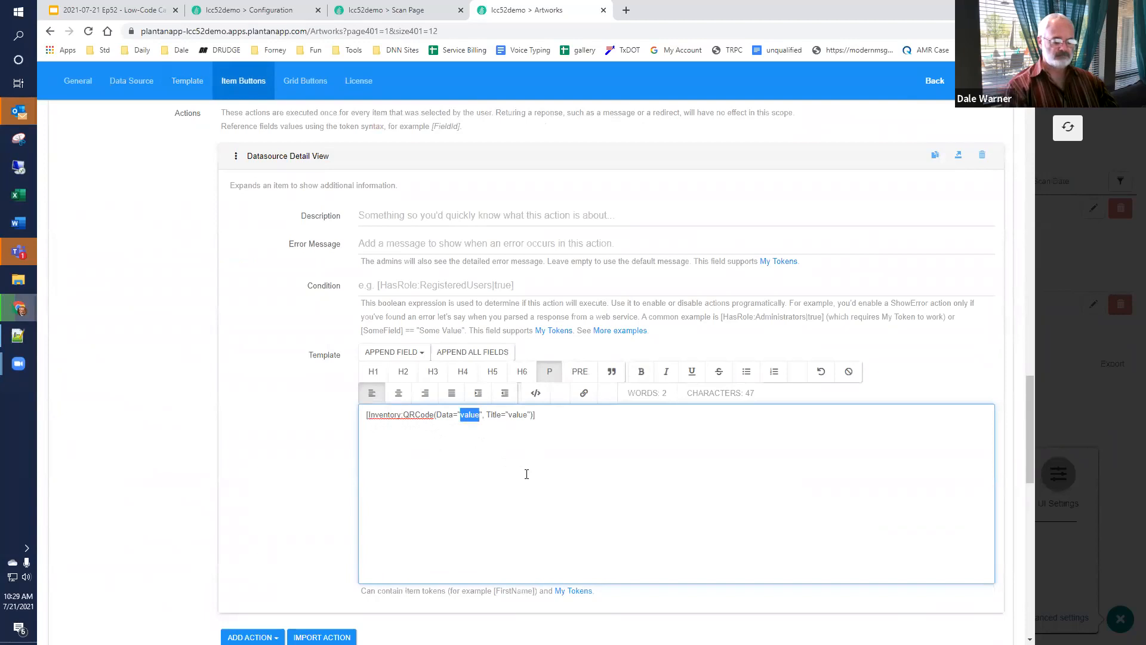
text(Artwork)
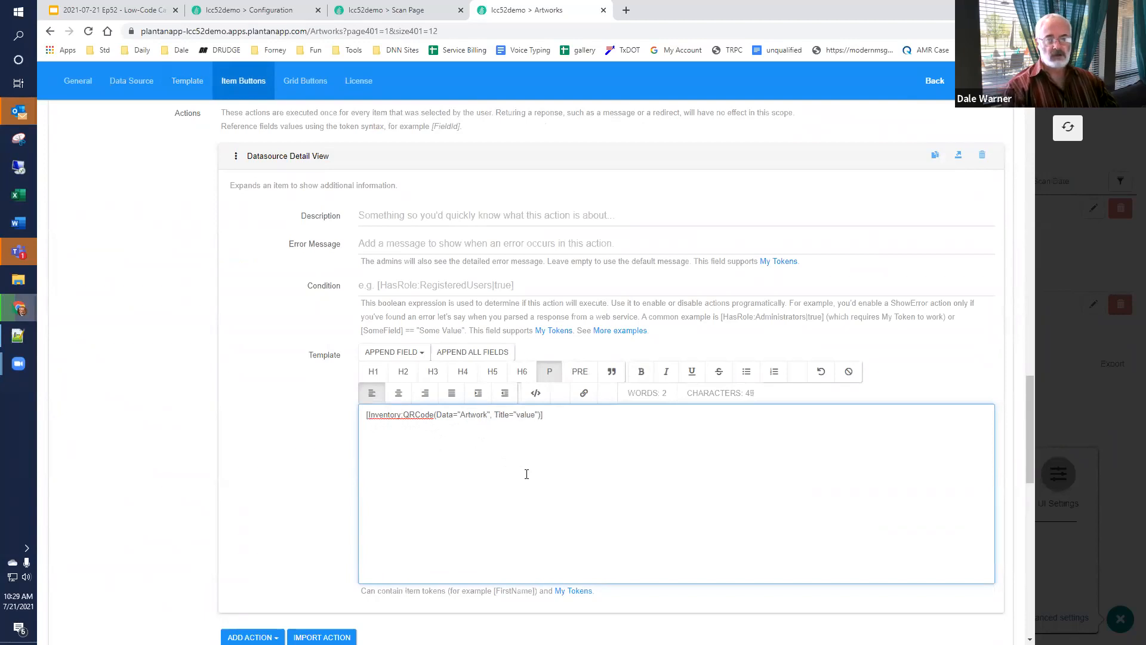
text(=[Id])
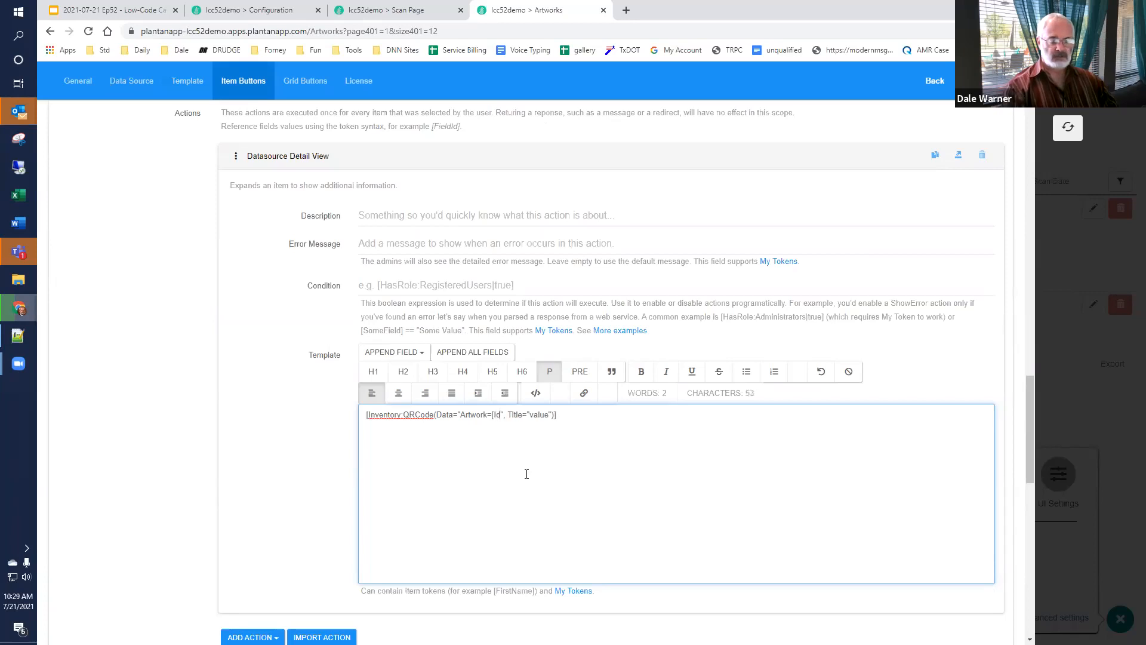
Step: Check the listing's field references, set the token's Title value to [Title], and save and reload the Artworks page
drag(1028, 413, 1015, 146)
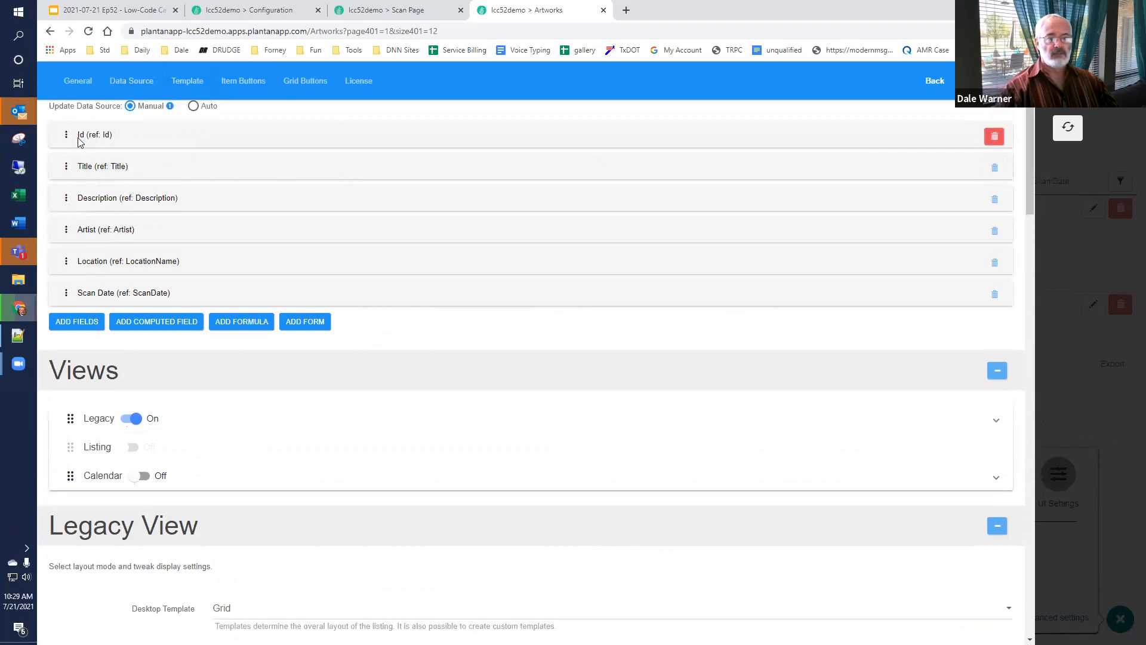
scroll(110, 147, up, 3)
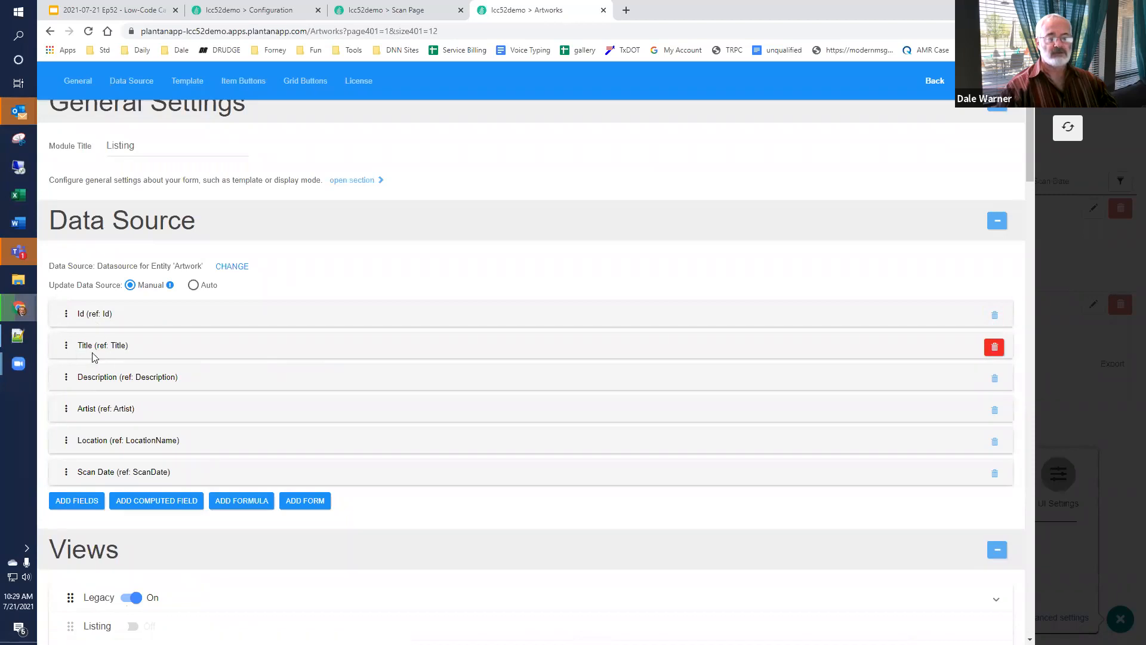
scroll(597, 361, down, 15)
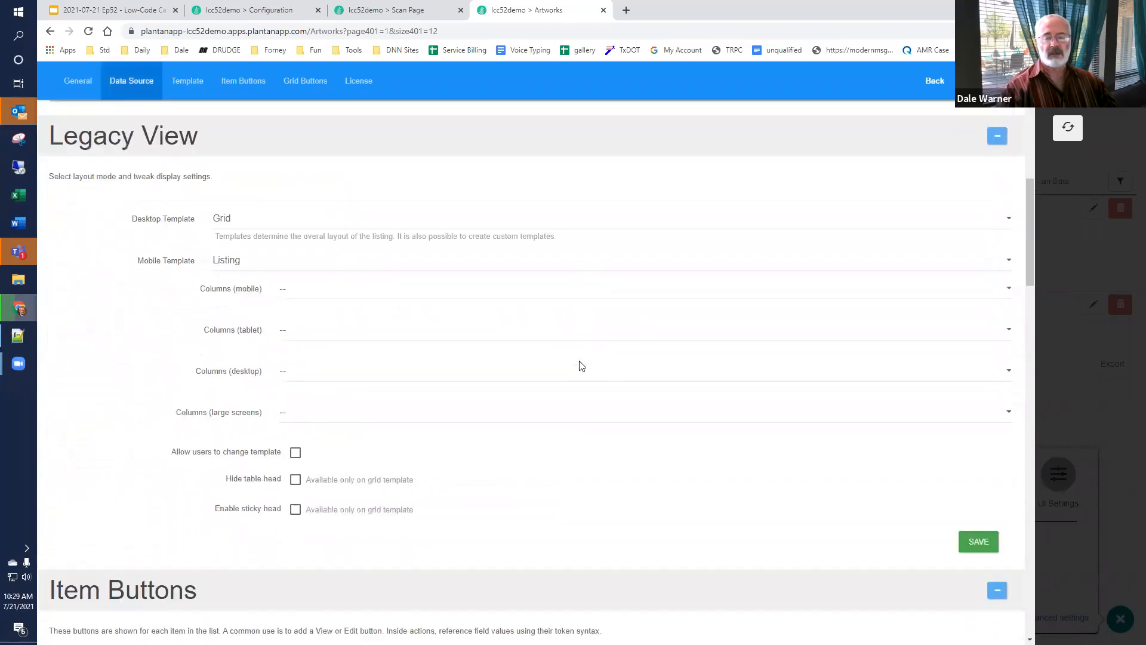
scroll(582, 366, down, 10)
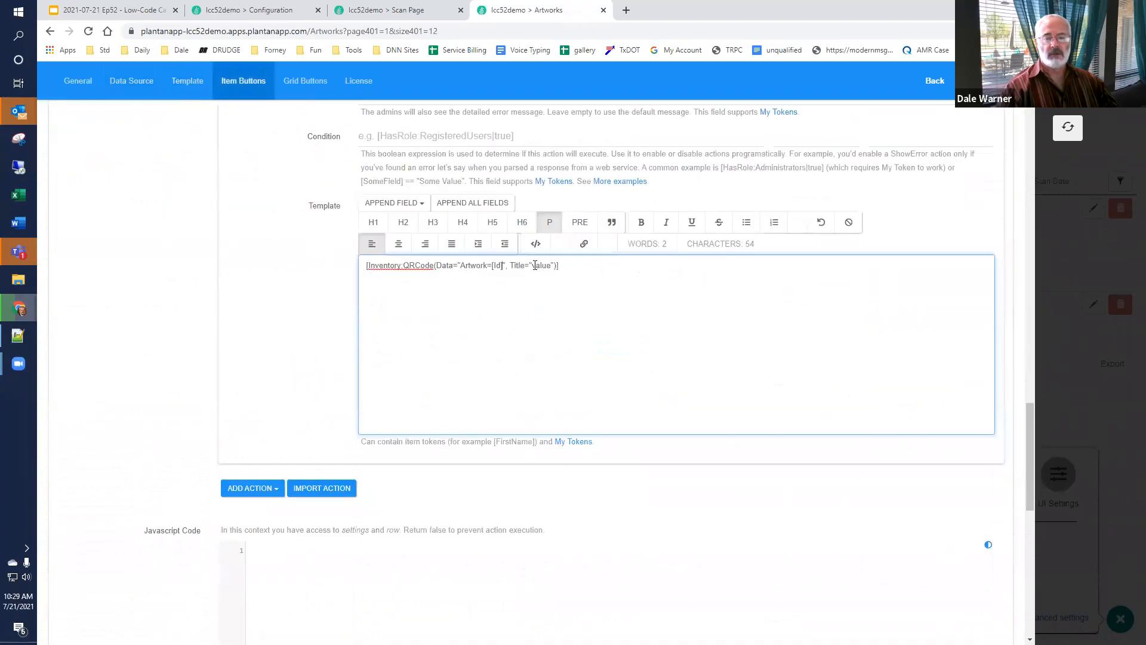
double_click(539, 265)
text([Tit)
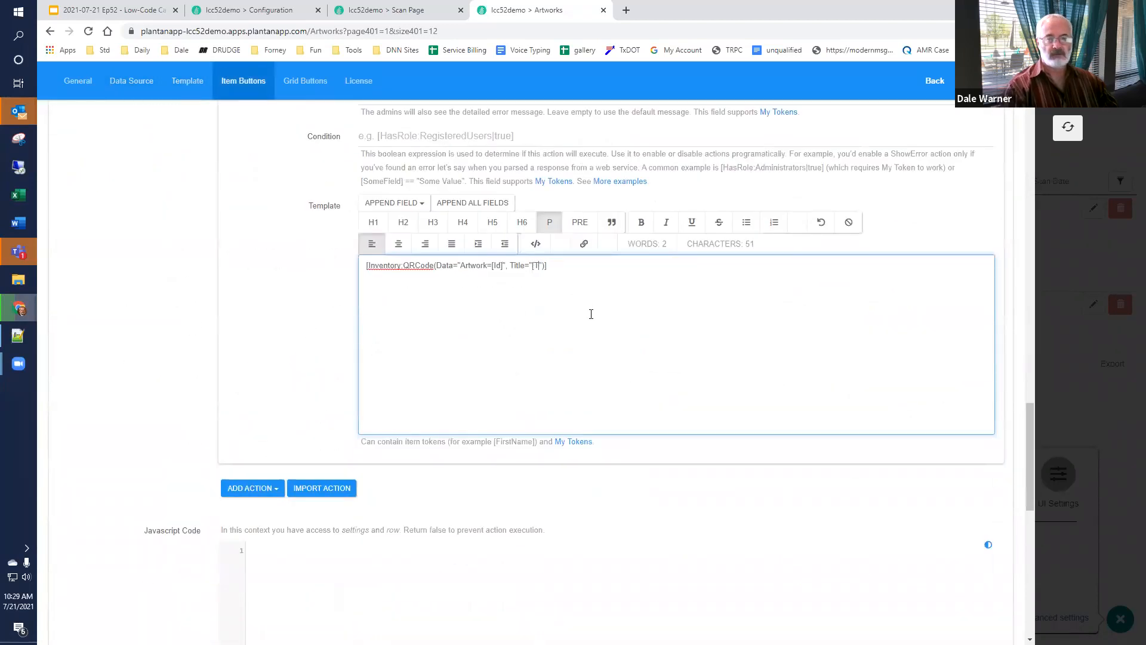
text(le])
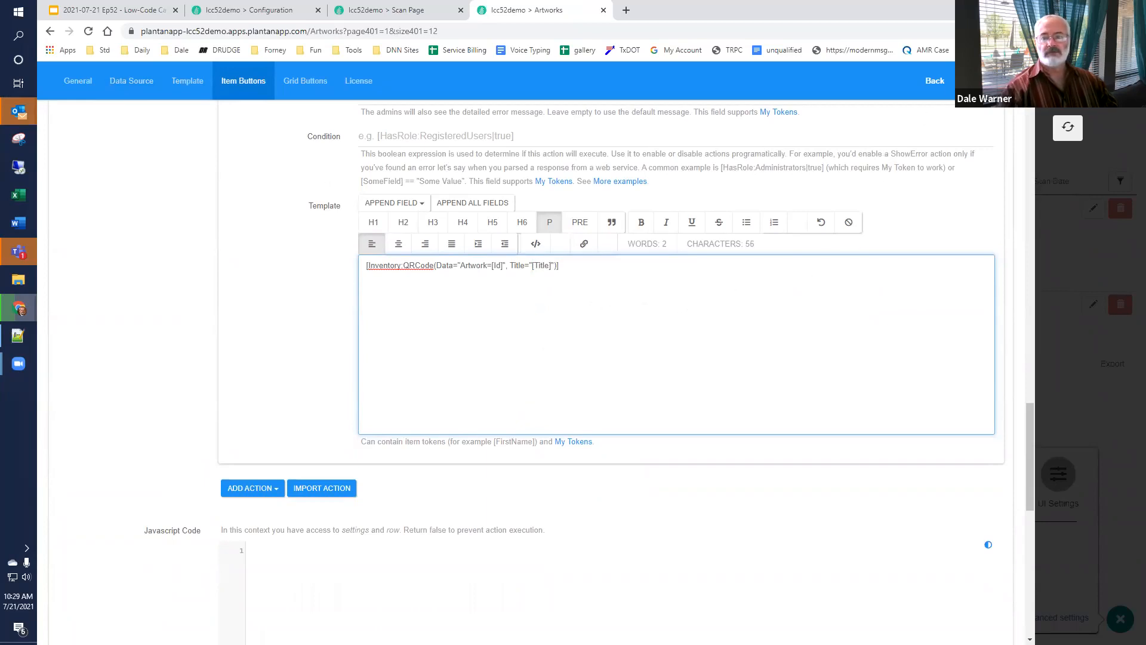
key(ctrl+s)
click(1068, 128)
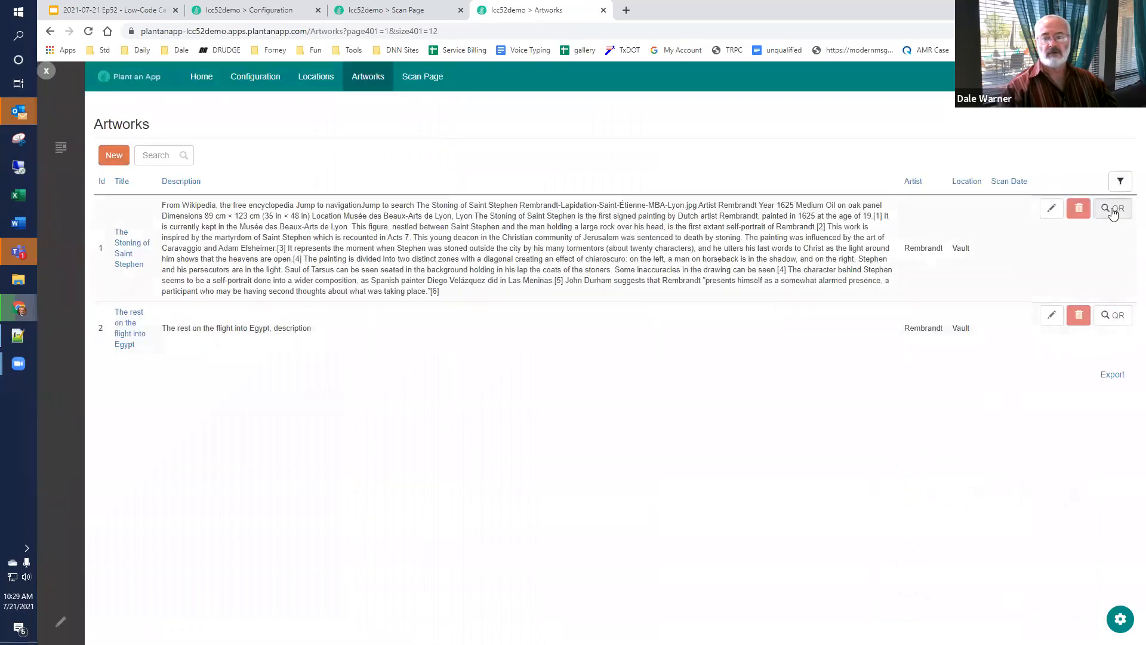
Step: Test the QR button on both artworks, following each code's title link to the Scan Page and closing the opened page
click(1114, 213)
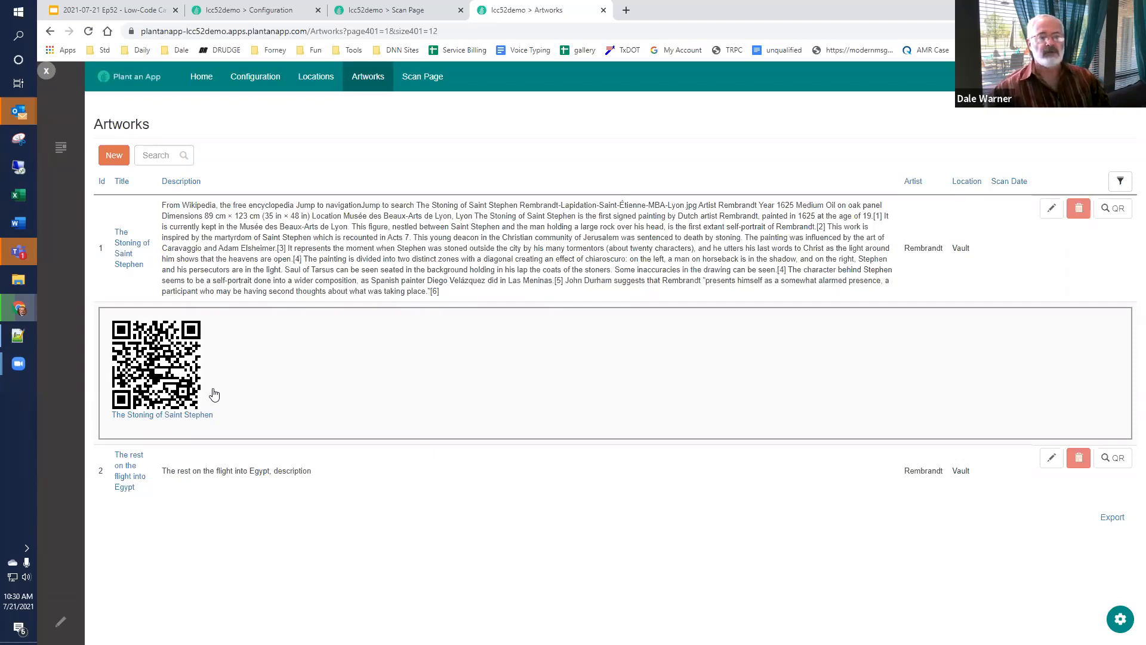
click(182, 416)
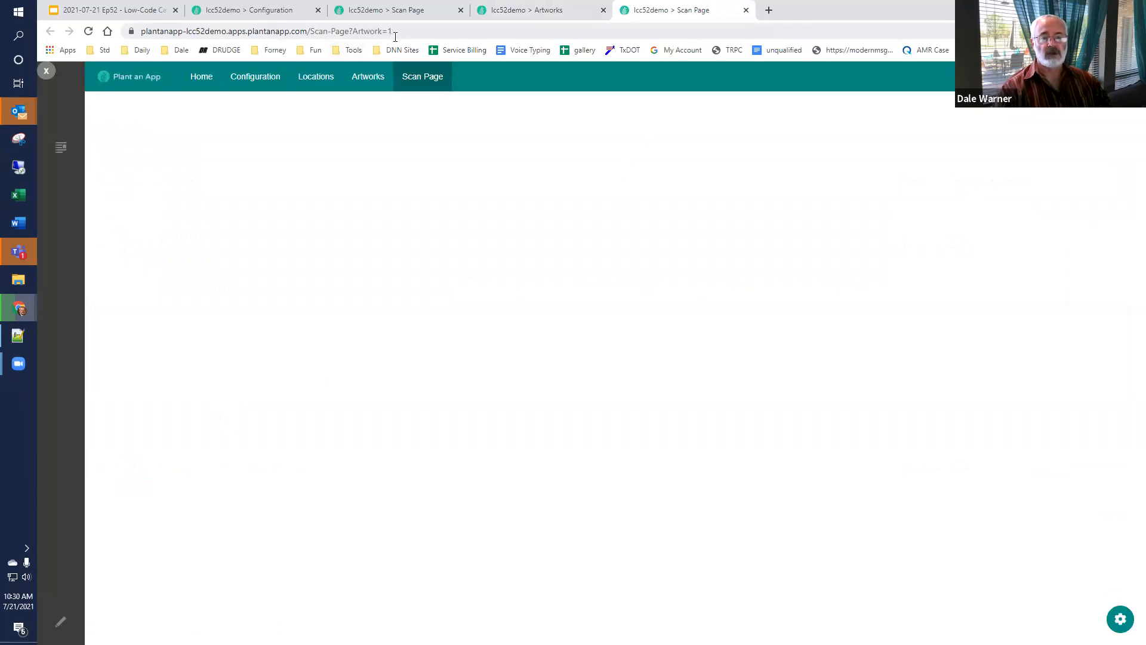
click(746, 10)
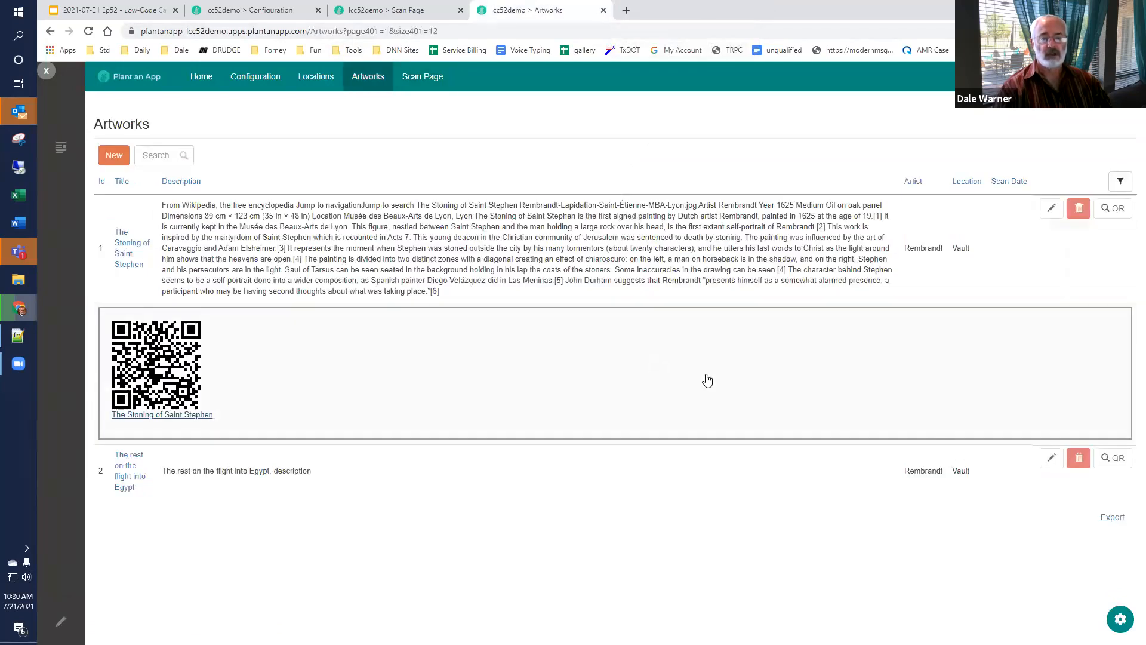
click(1118, 457)
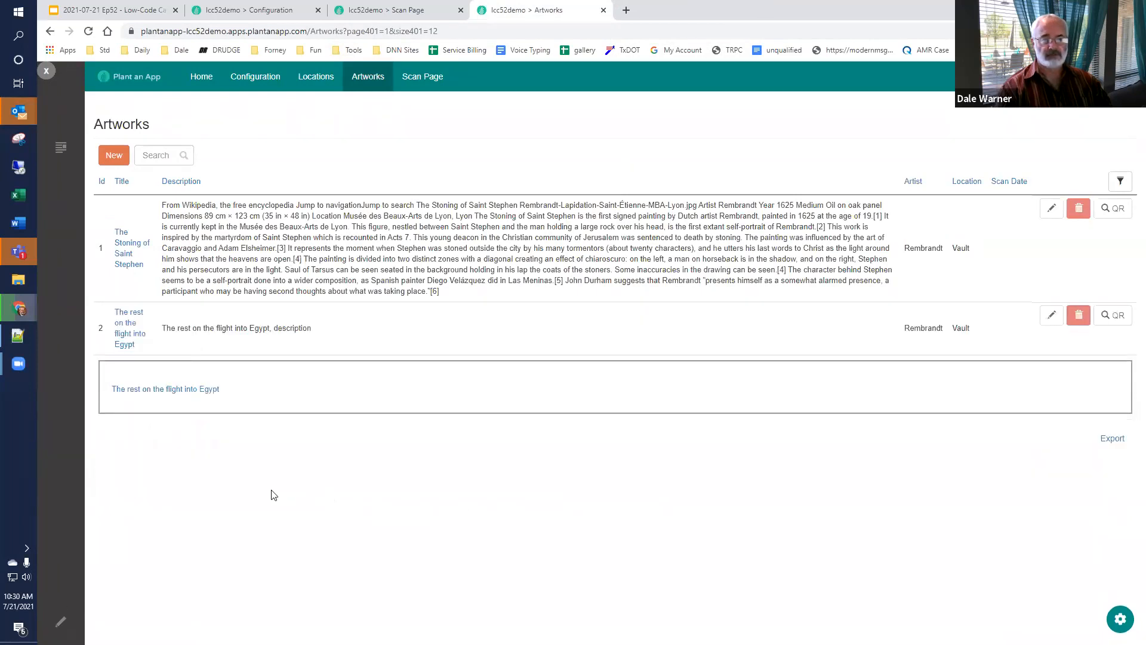
click(159, 391)
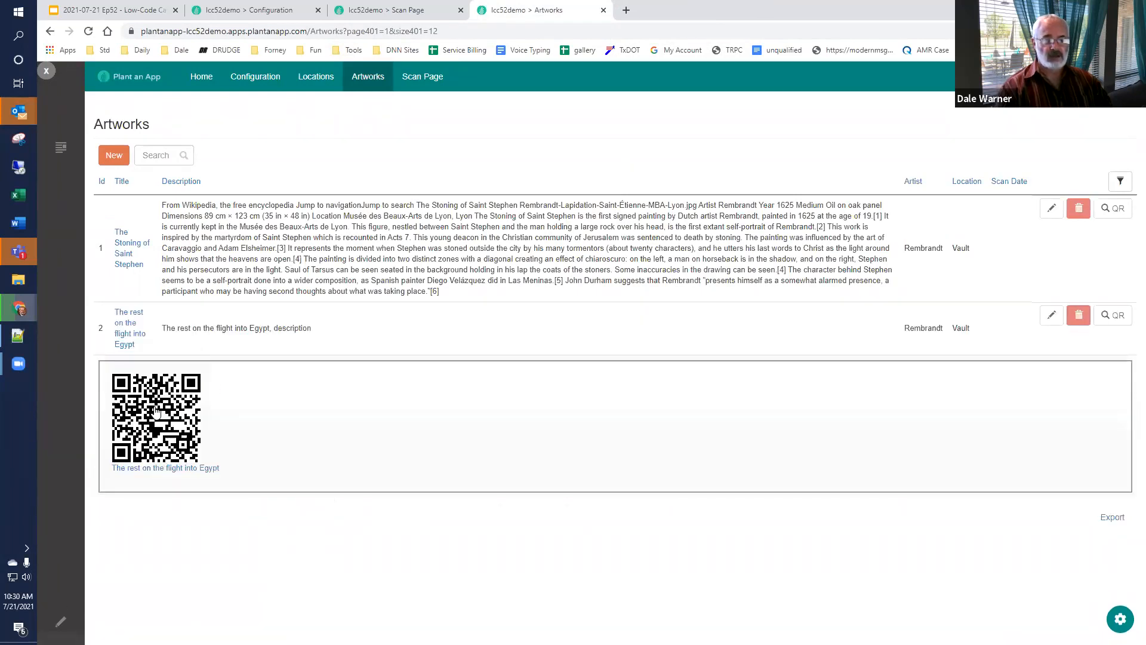
click(150, 469)
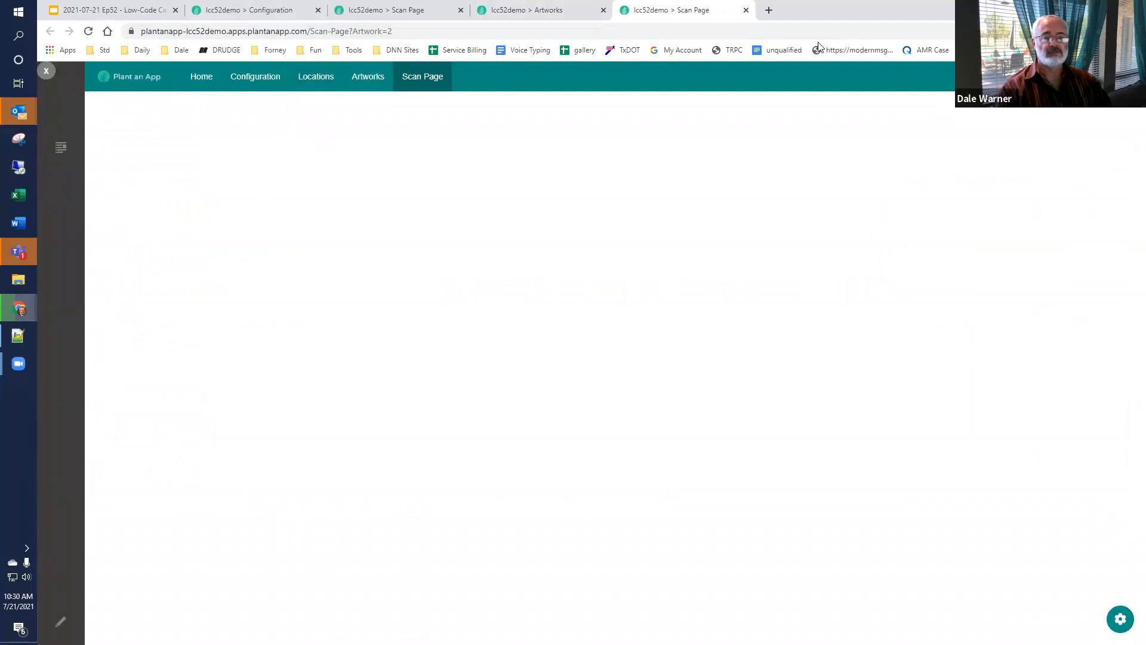
click(747, 10)
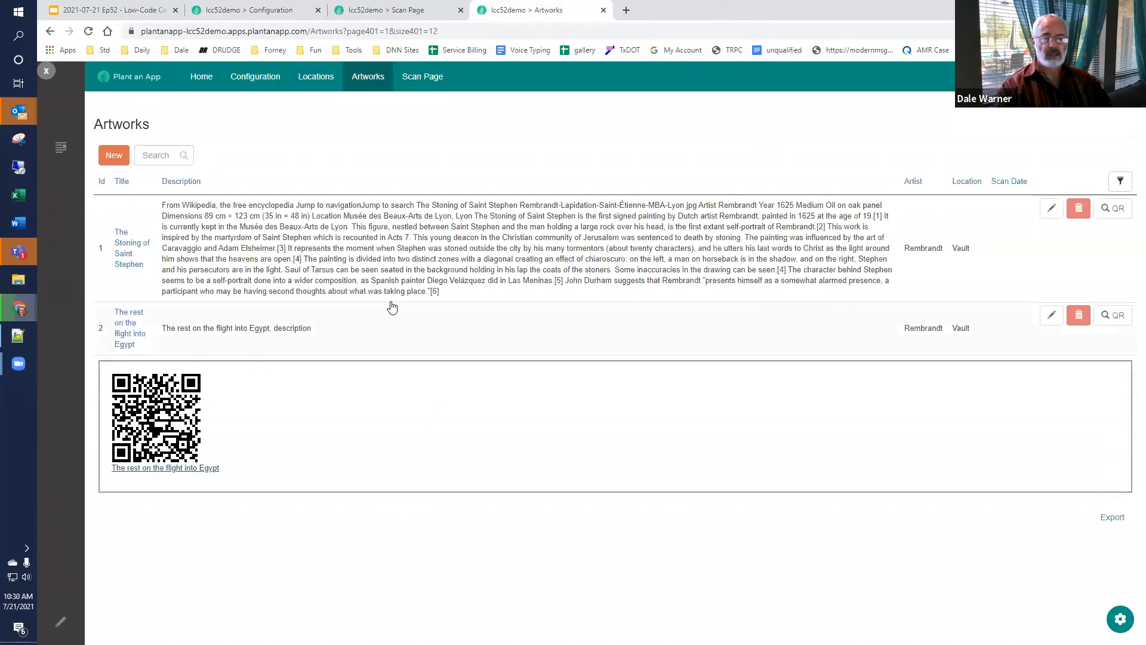
Step: Go to the Locations page and add an Inline Details item button titled QR to its listing settings
click(309, 81)
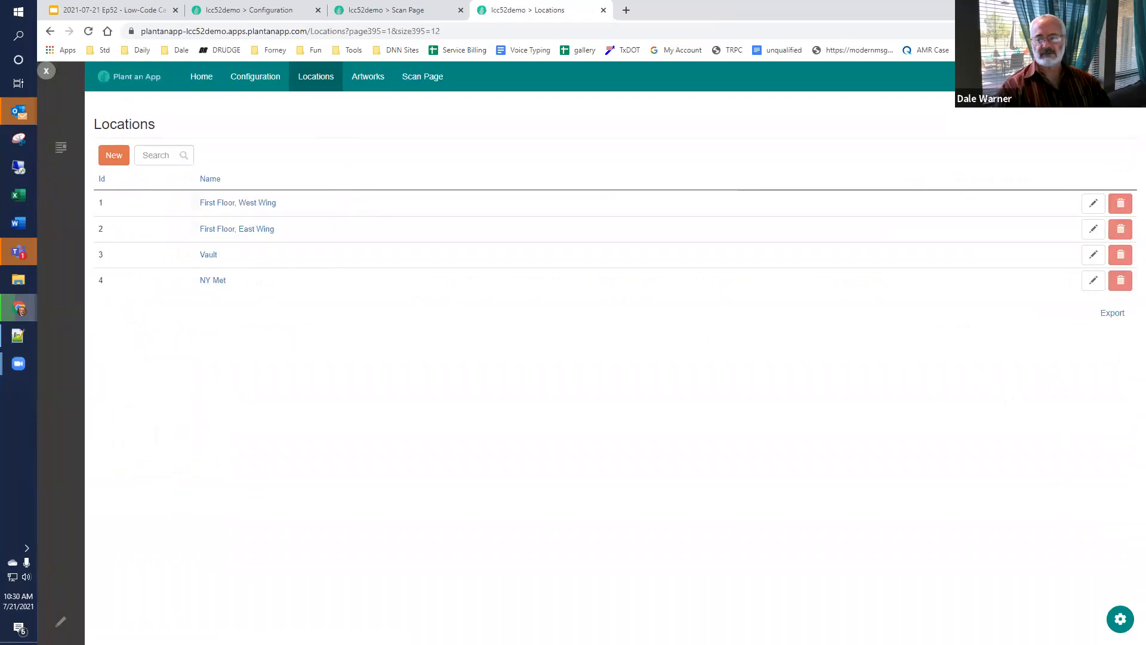
click(1120, 619)
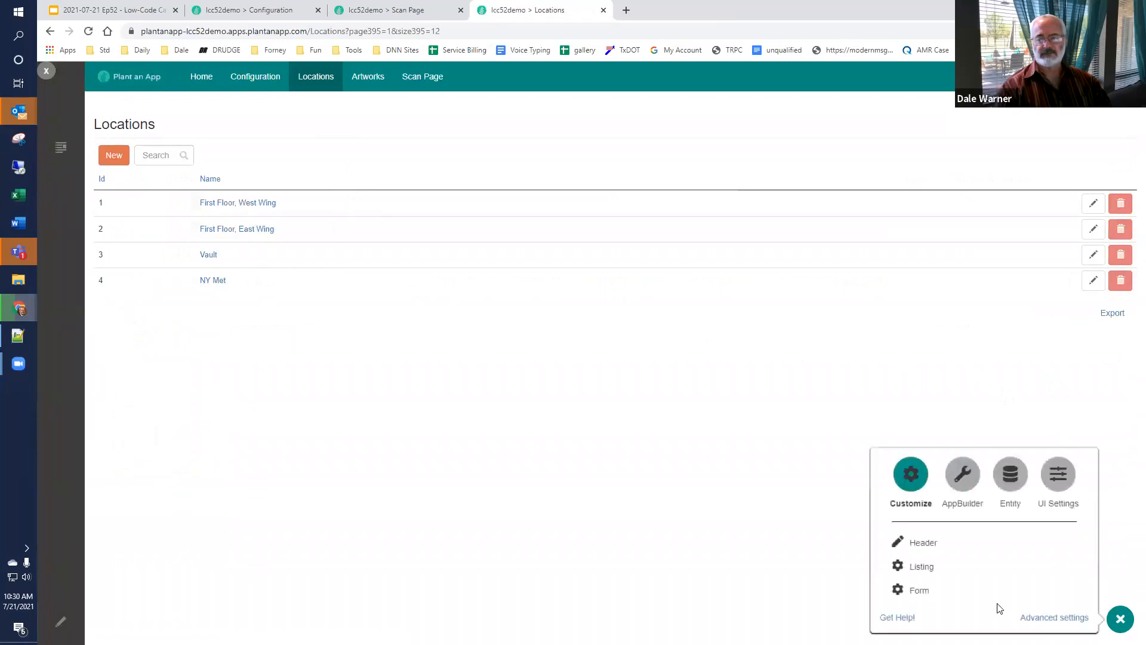
click(925, 572)
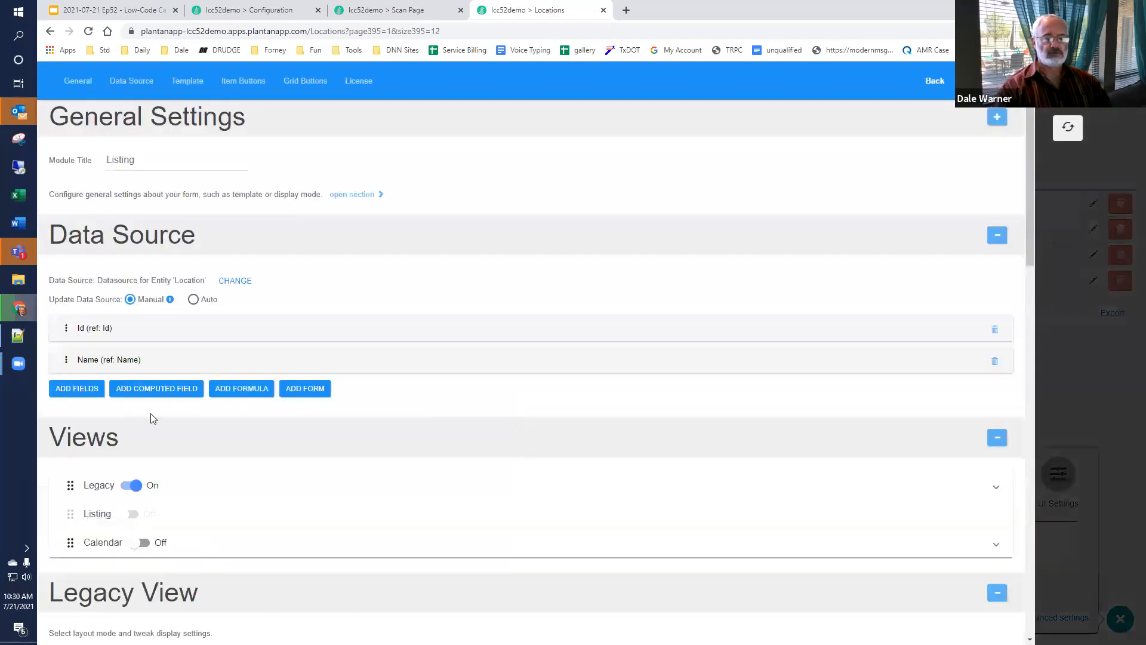
scroll(150, 413, down, 10)
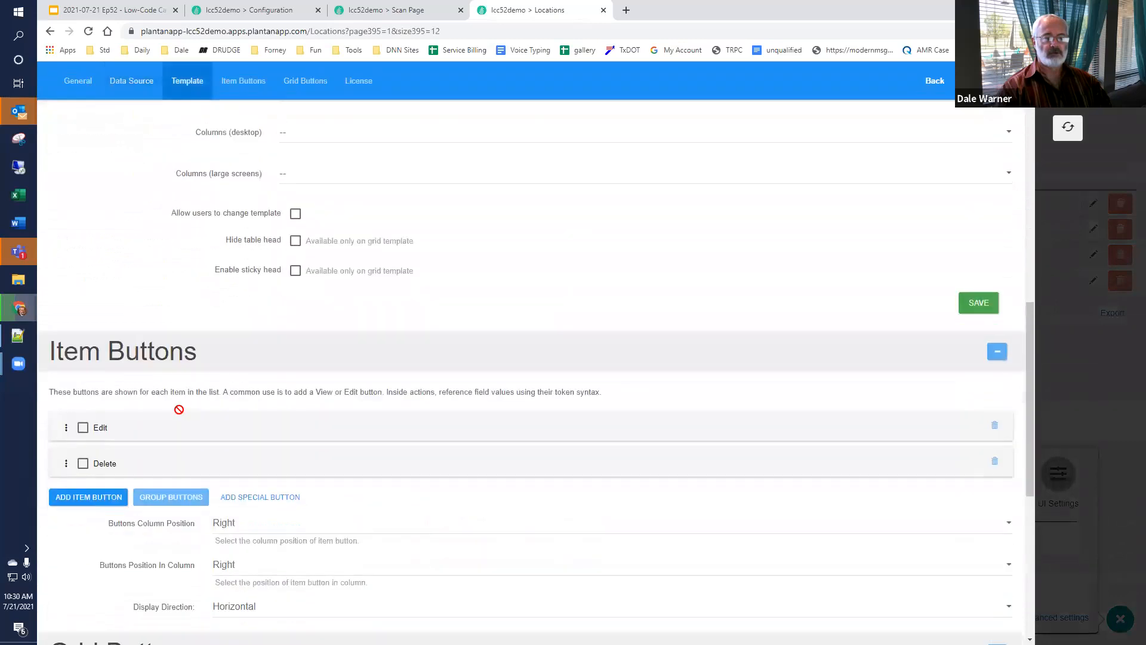
scroll(180, 409, down, 2)
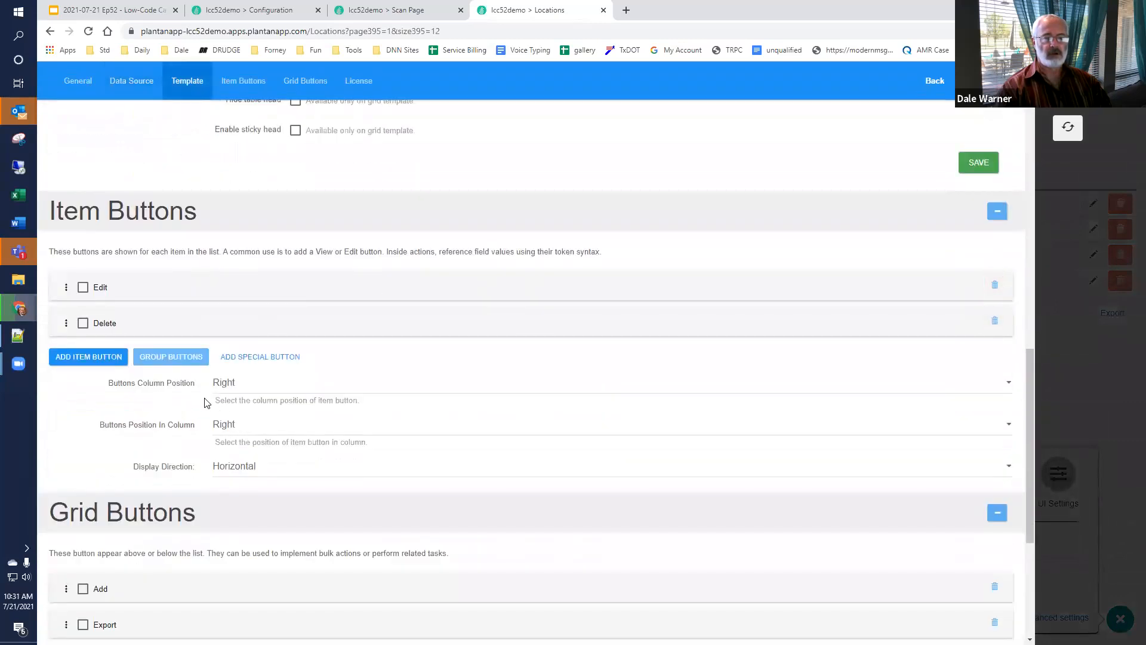
click(259, 358)
click(483, 357)
scroll(416, 399, down, 5)
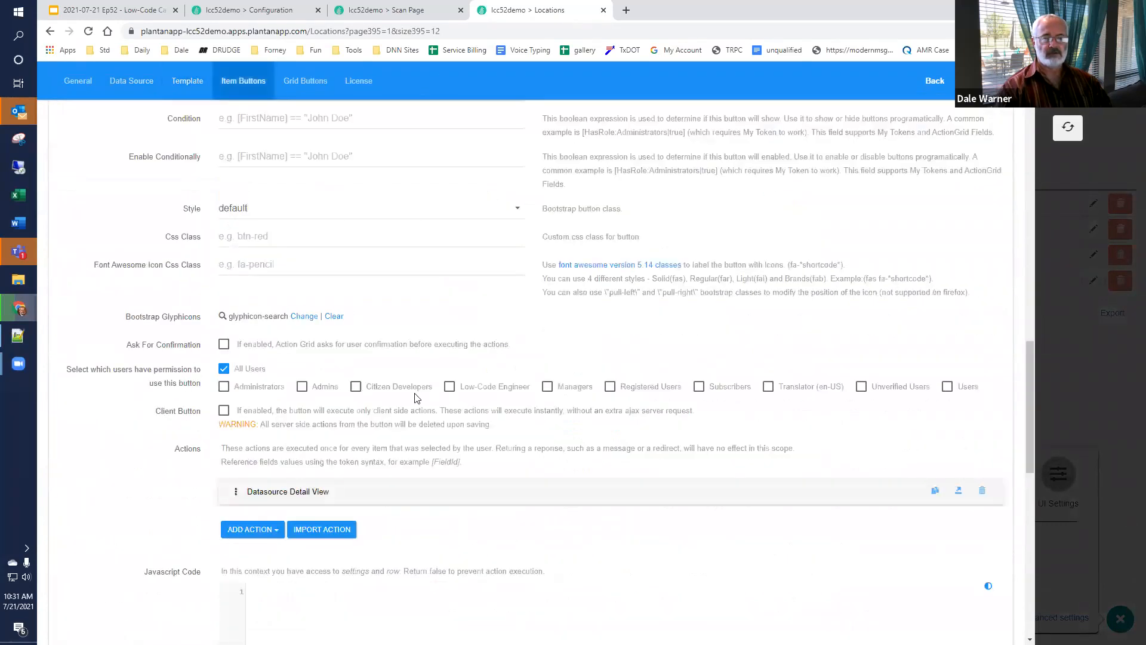
scroll(266, 224, up, 2)
double_click(270, 154)
text(QR)
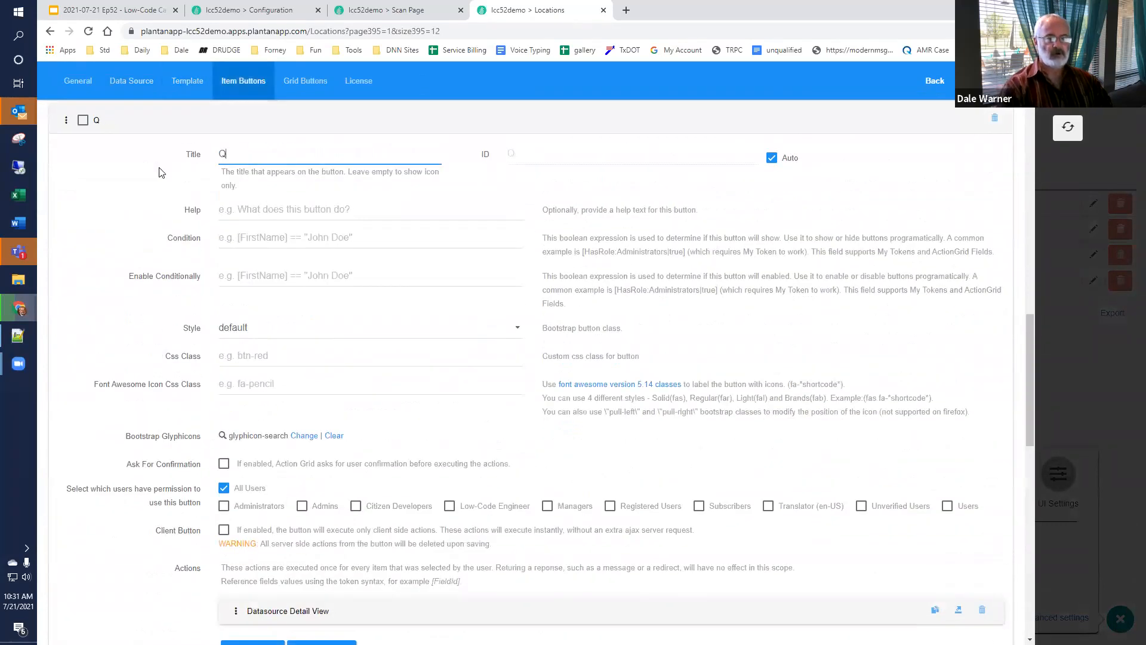
Step: Expand the QR button's Datasource Detail View action and paste the Inventory:QRCode token into its template
scroll(244, 243, down, 1)
scroll(243, 243, down, 7)
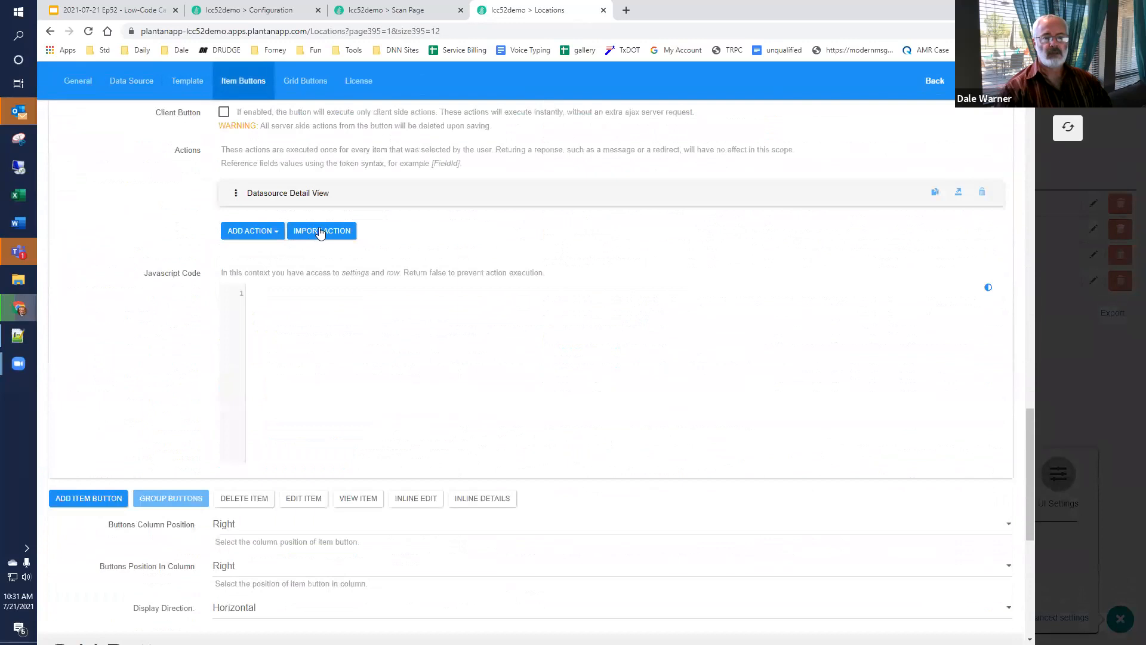
click(301, 193)
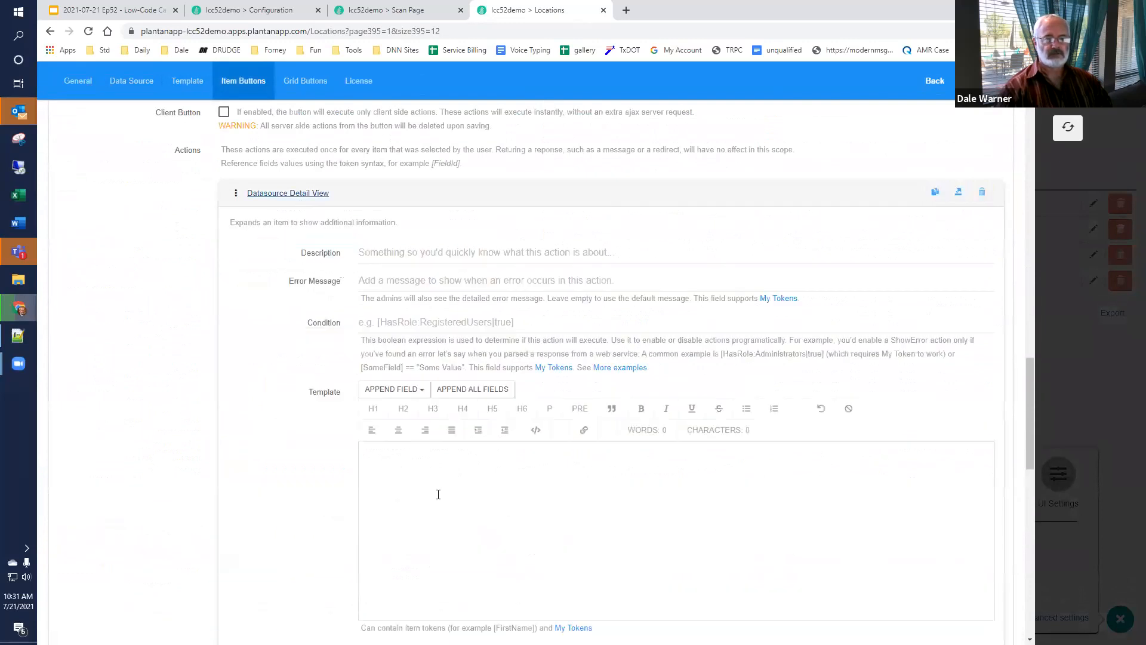
click(438, 495)
key(ctrl+v)
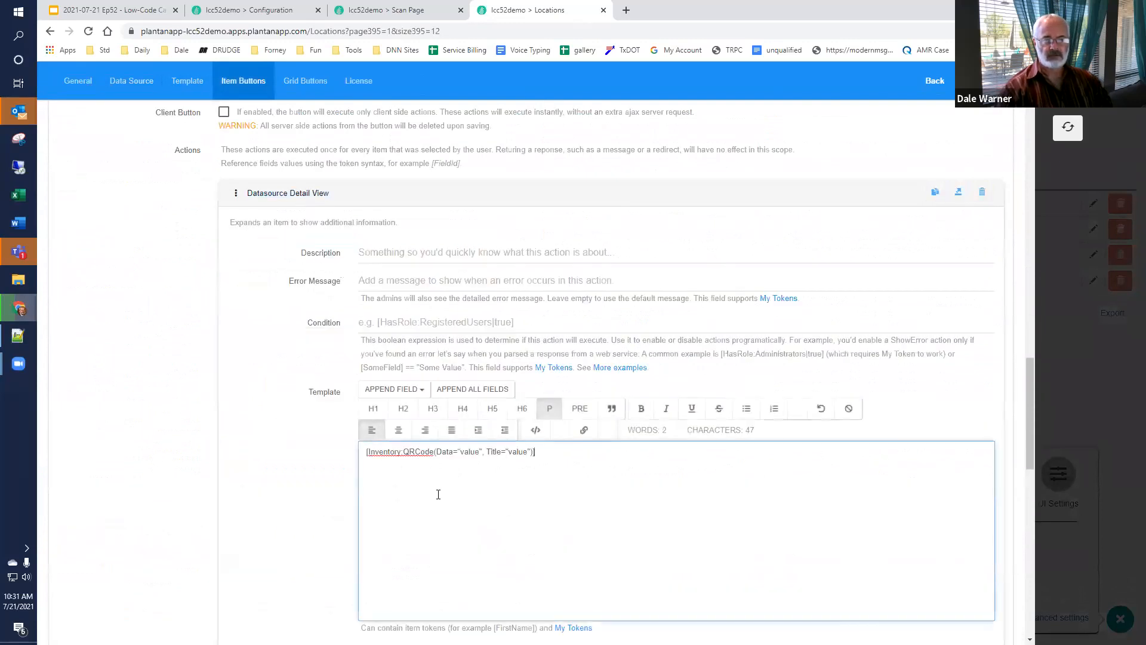
Step: Replace the pasted token's Data value with location=[id] and its Title value with [name]
double_click(466, 452)
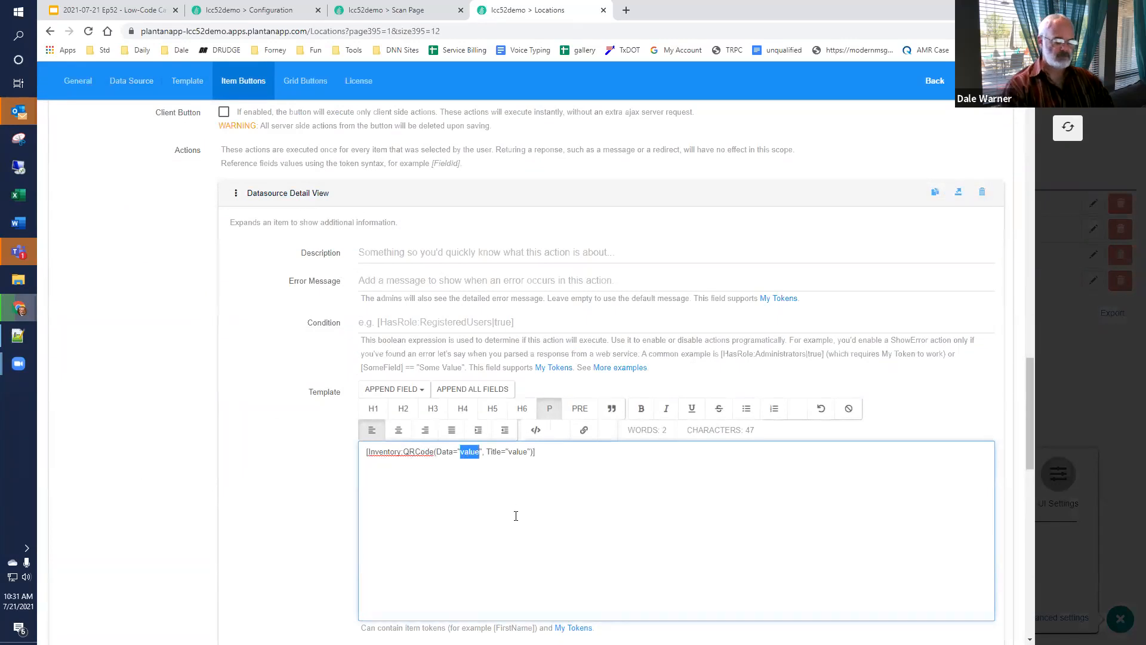
text(location)
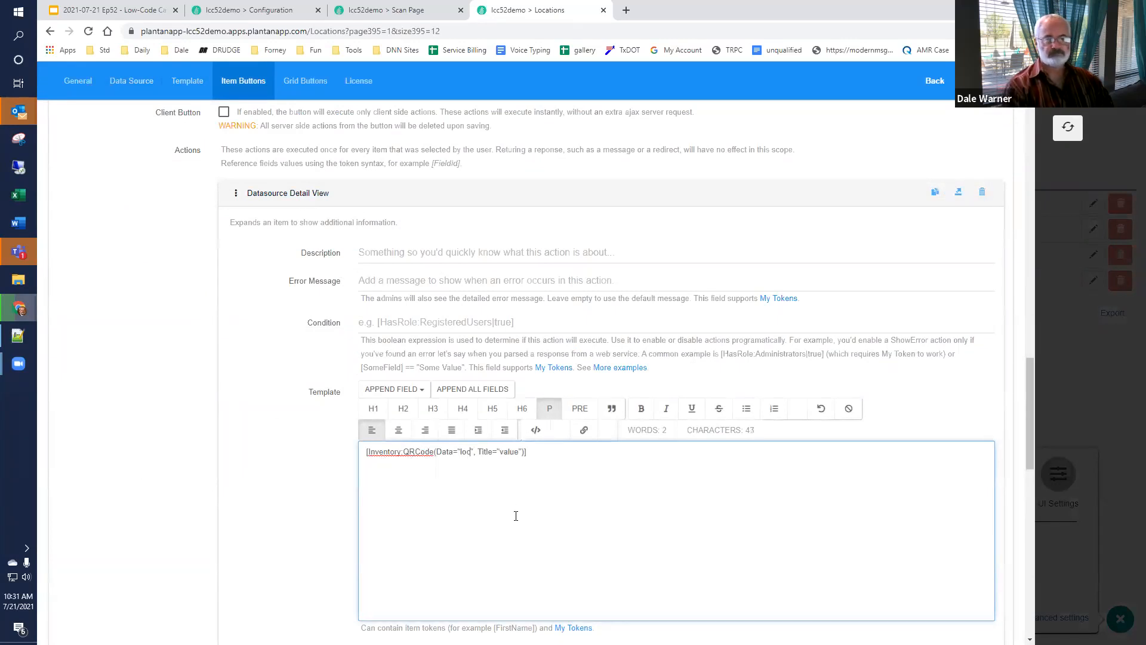
text(=[id])
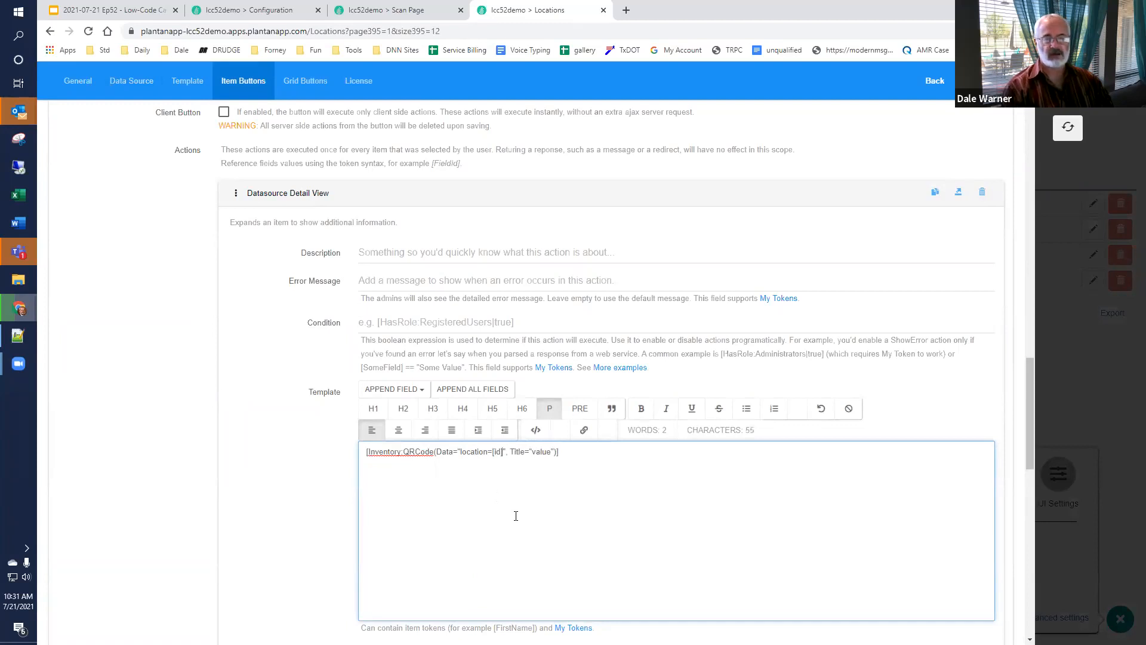
key(shift+Left)
text([name])
Step: Reload the Locations listing, show the Vault location's QR code, and follow its title link to the Scan Page
drag(1032, 448, 1015, 169)
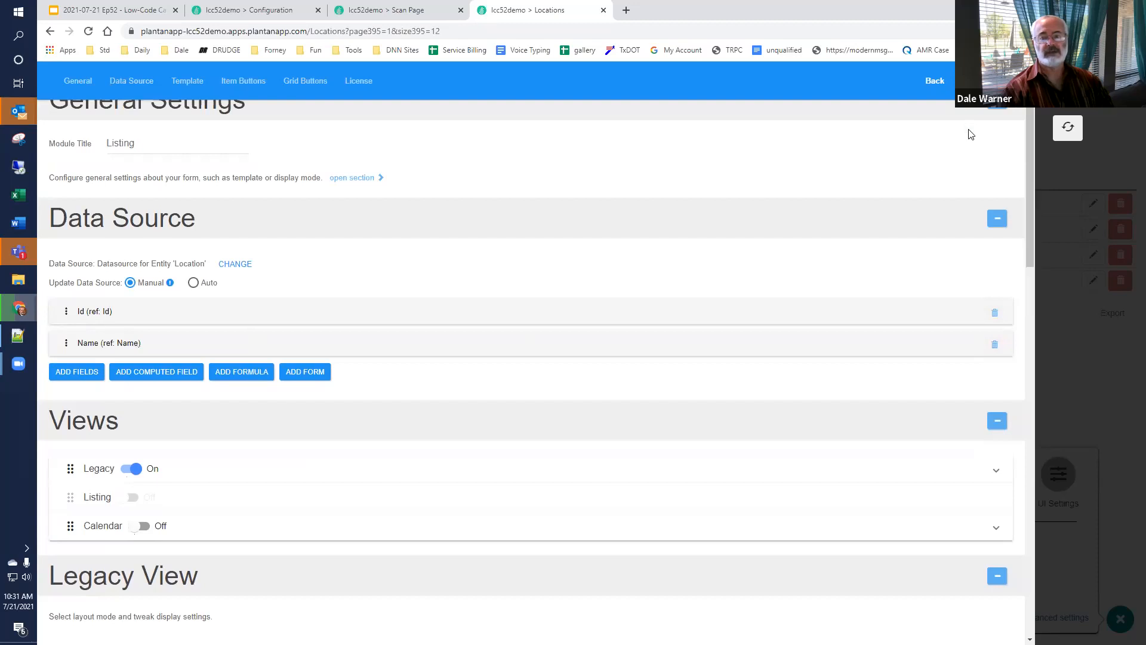
click(1068, 127)
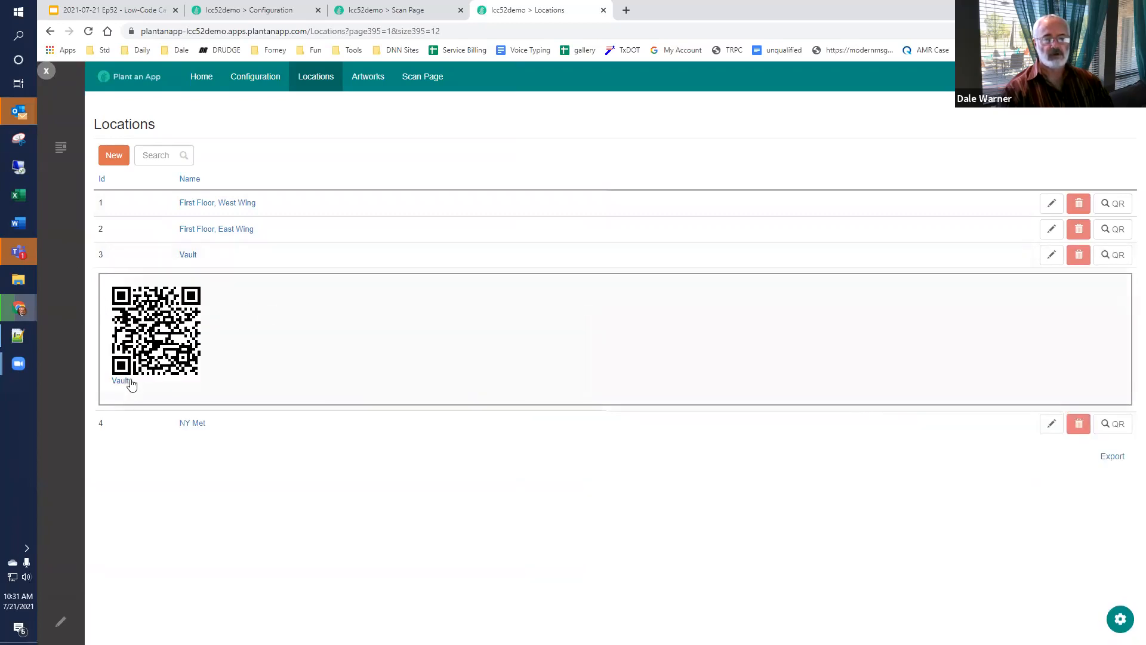
click(122, 381)
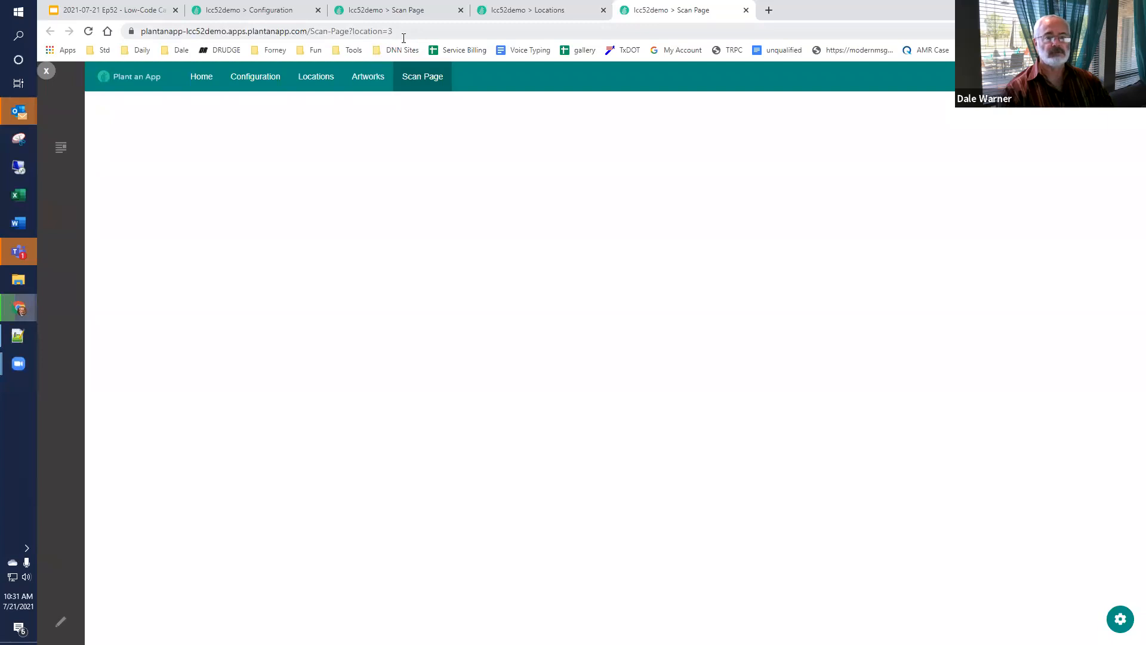
Step: Switch to the Google Slides presentation and review the Development list's Scan Page logic for unauthenticated users
key(ctrl+1)
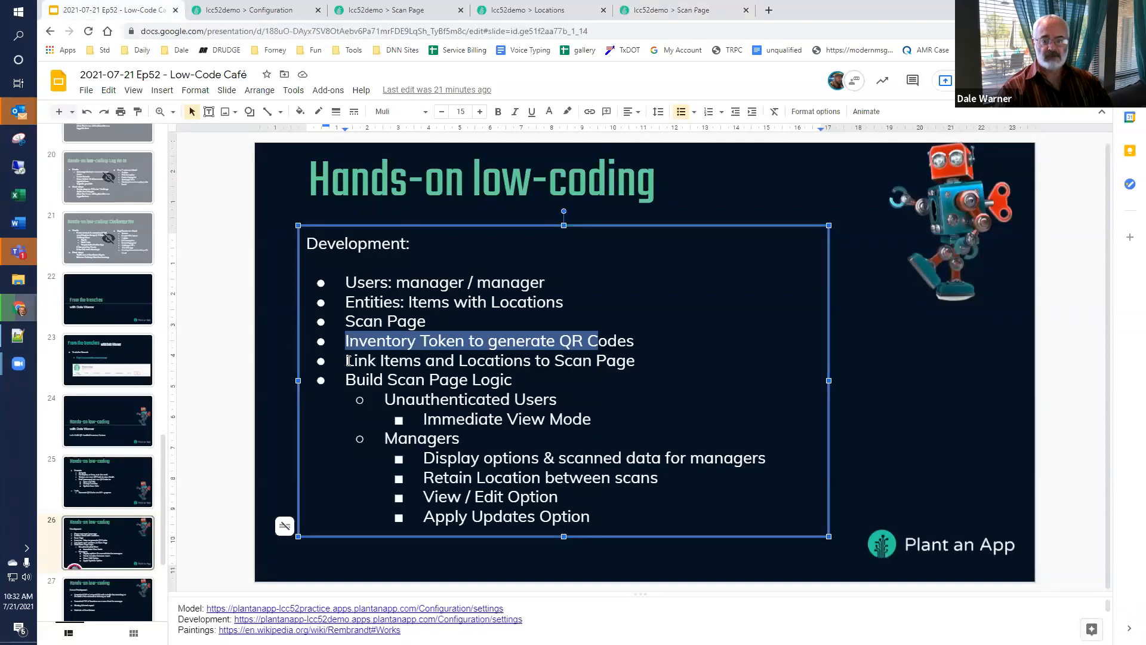
click(349, 361)
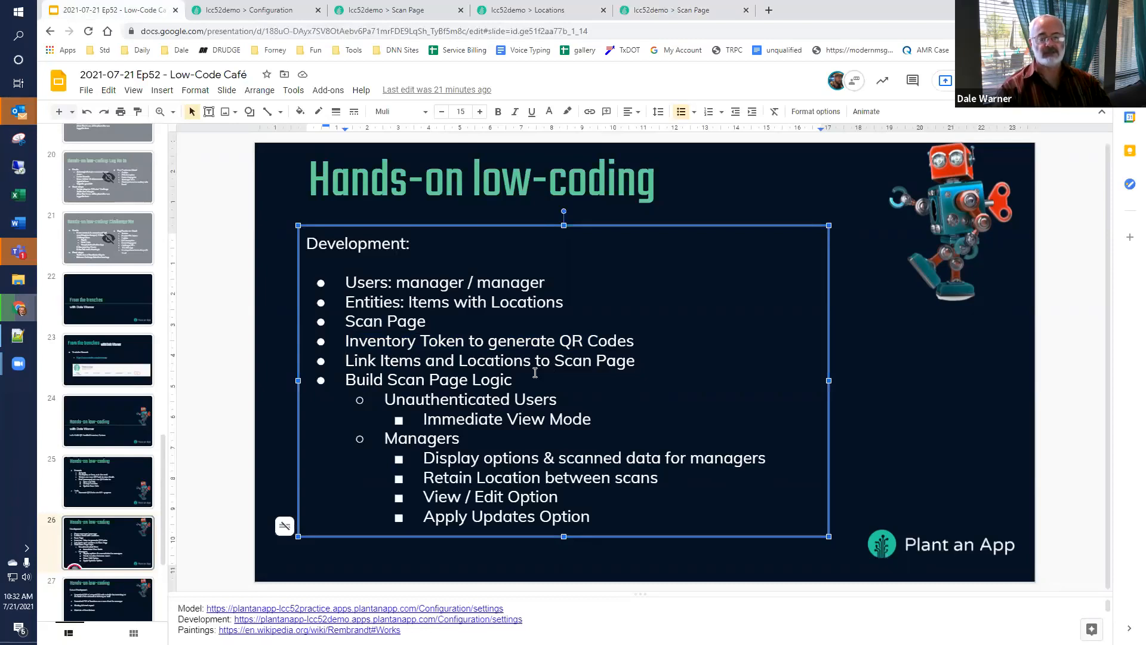
drag(416, 380, 532, 402)
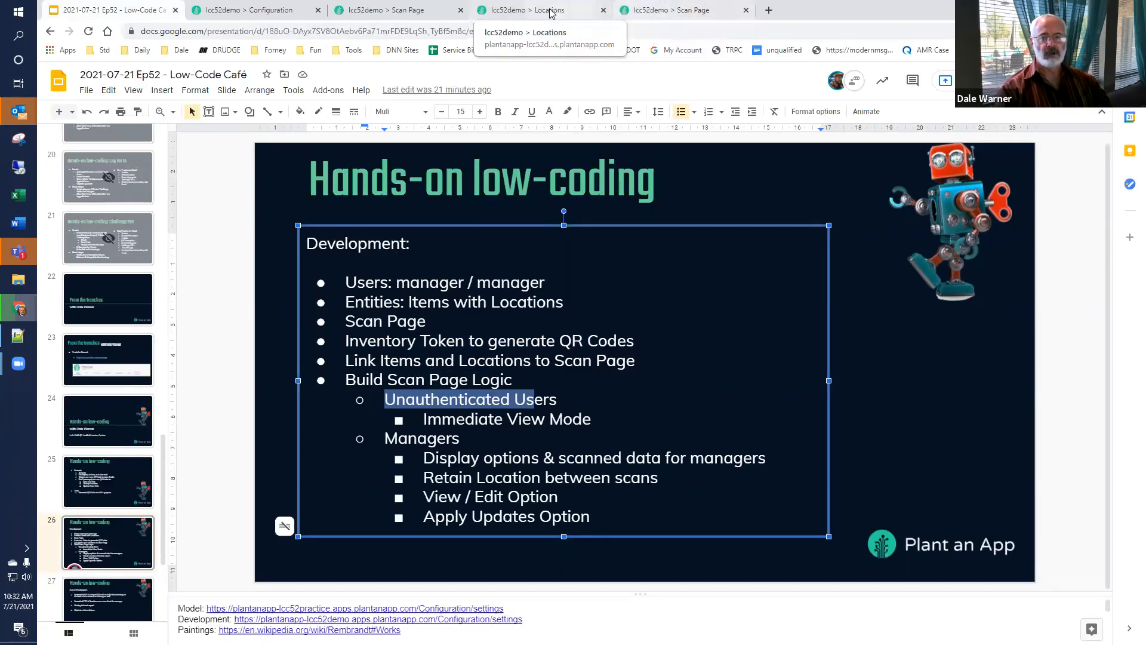
Step: Close the Locations page and the older Scan Page, and switch to the Scan Page opened with location=3
click(604, 11)
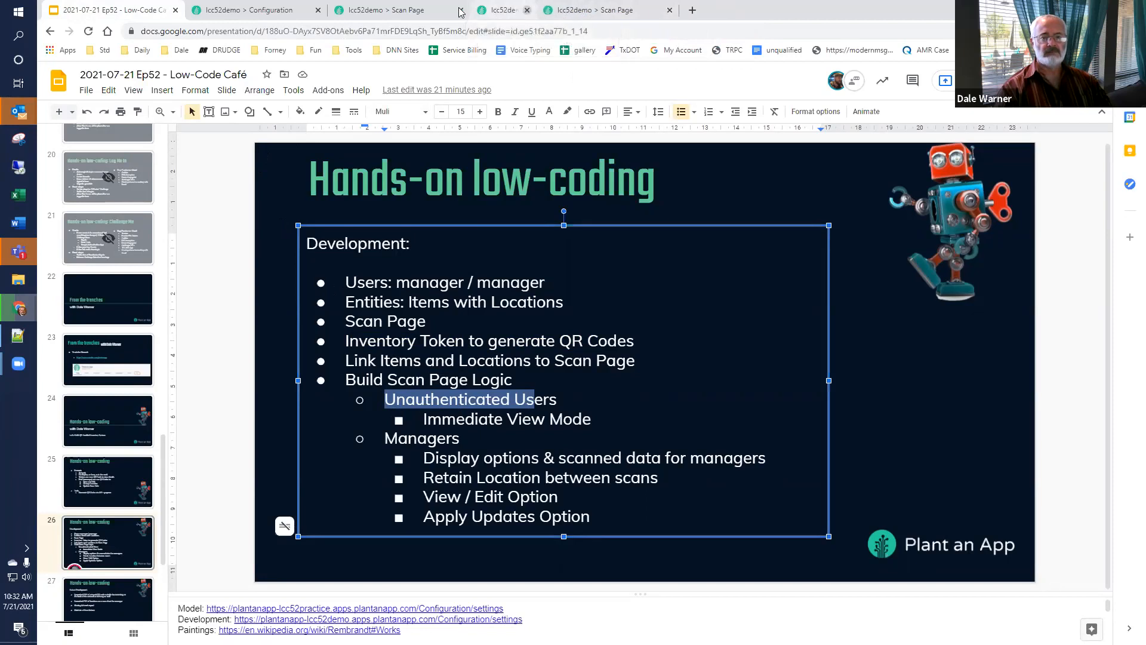
click(459, 10)
click(385, 12)
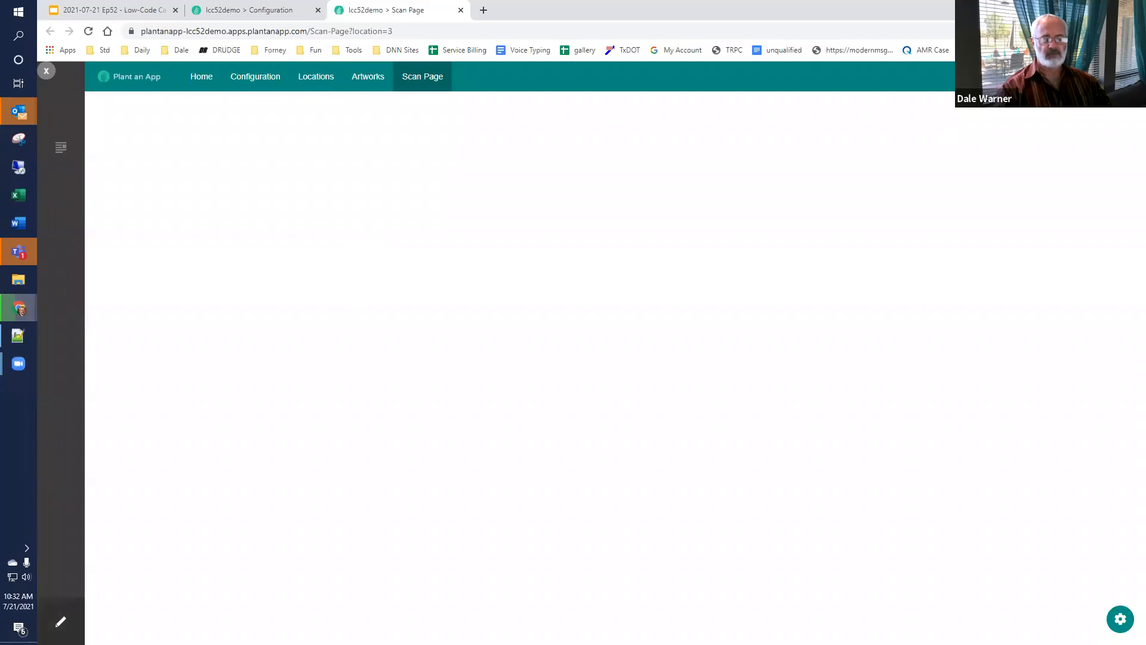
Step: Put the Scan Page in edit mode and add an avt.Action Form module to its content pane
click(61, 622)
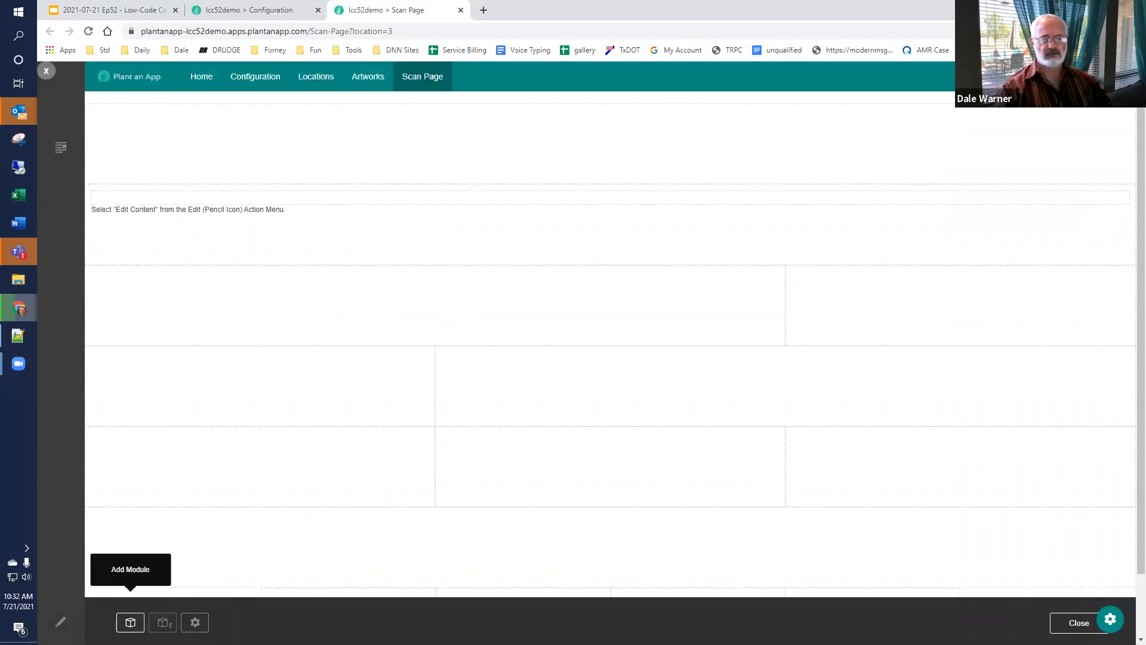
click(130, 622)
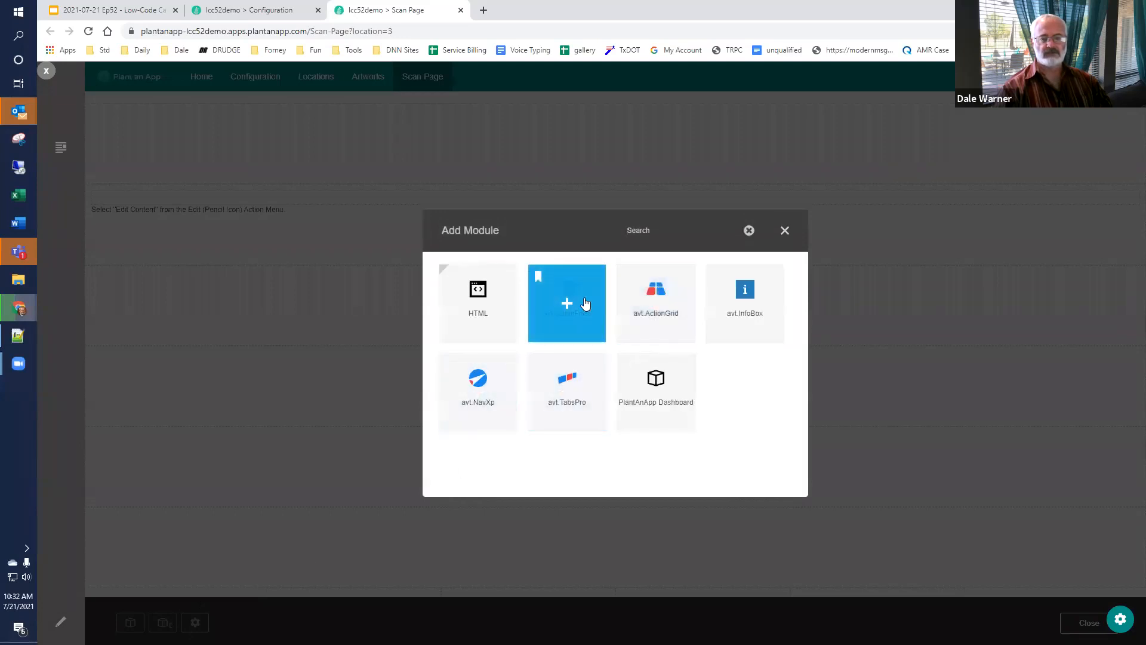
click(585, 304)
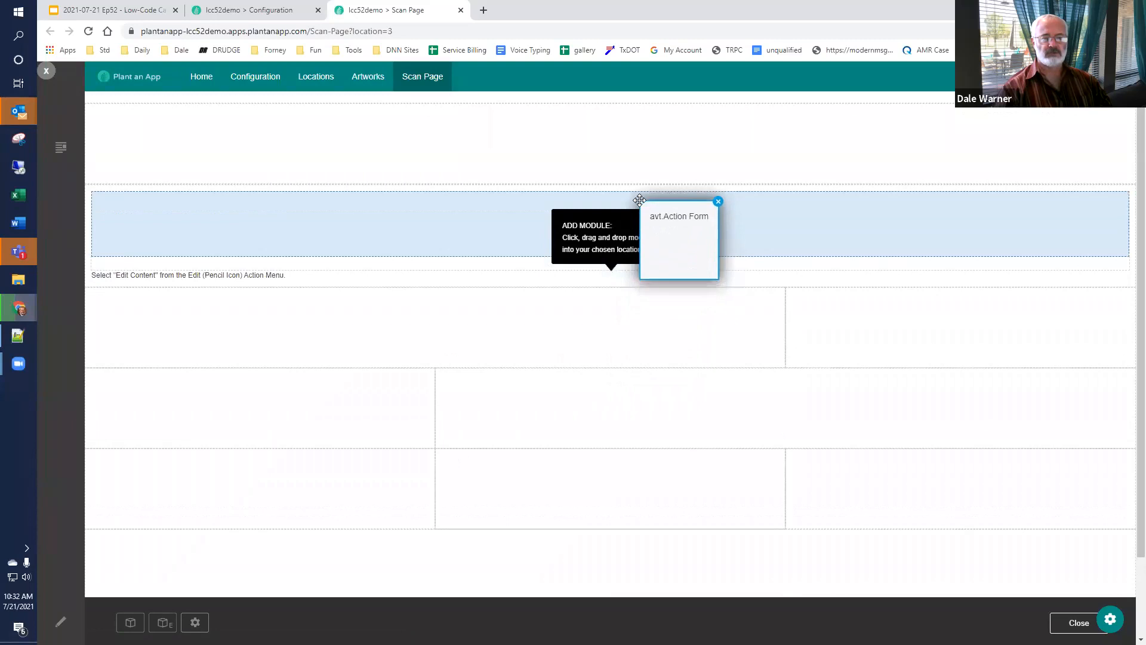
click(682, 283)
Step: Delete the placeholder content module beneath the new Action Form on the Scan Page and confirm the deletion
mouse_move(1124, 248)
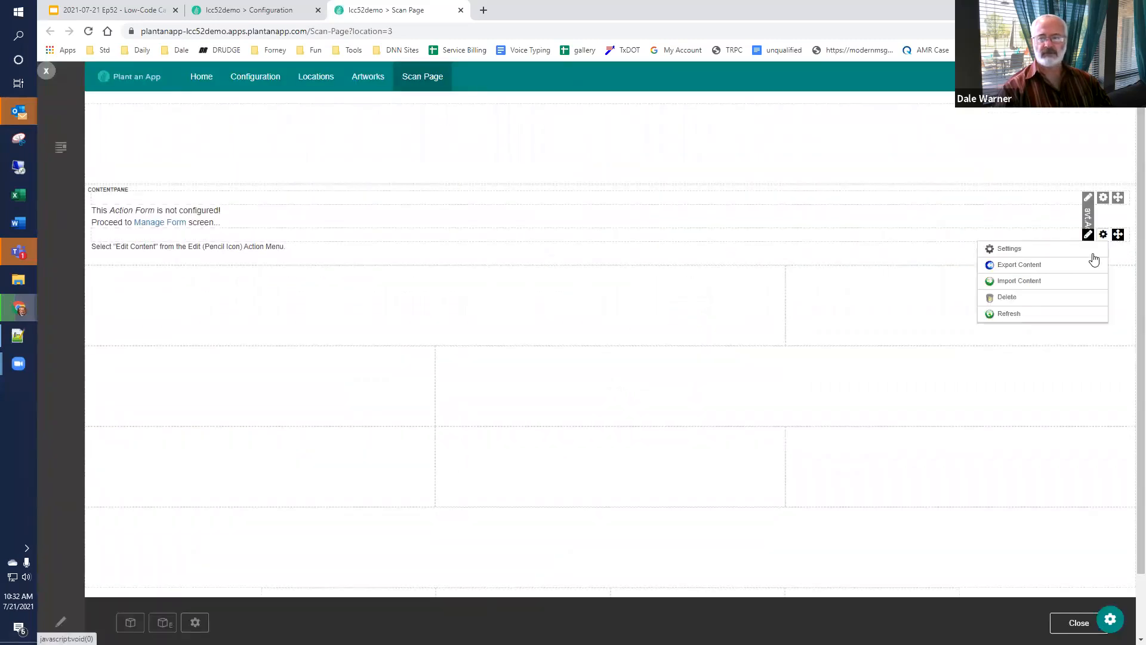
click(1060, 302)
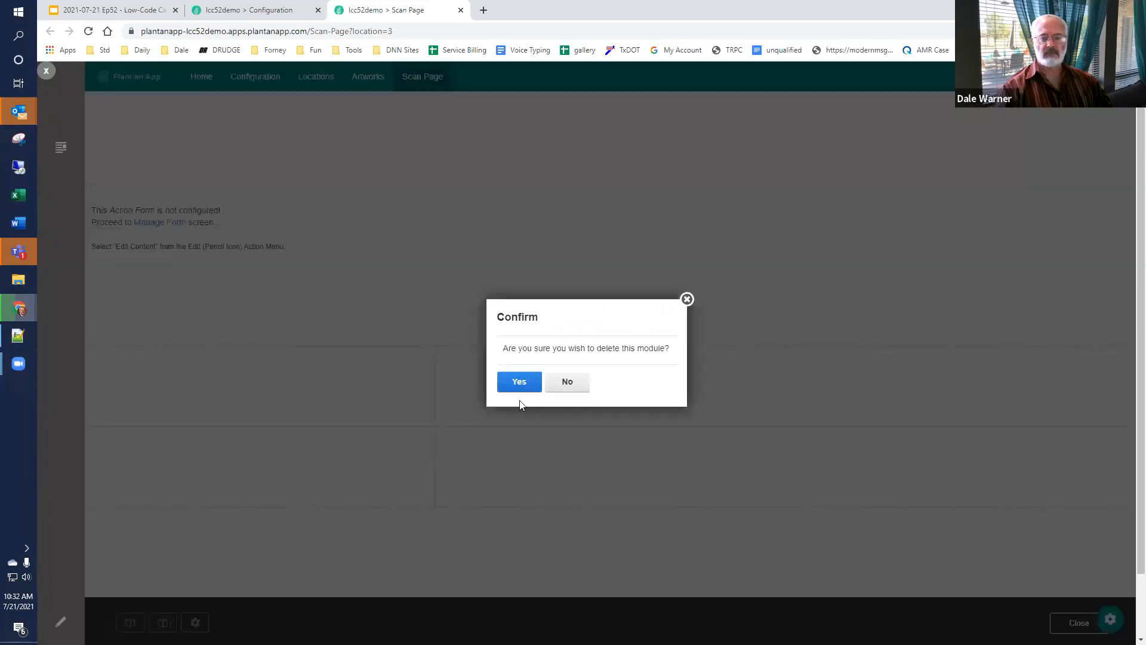
click(520, 382)
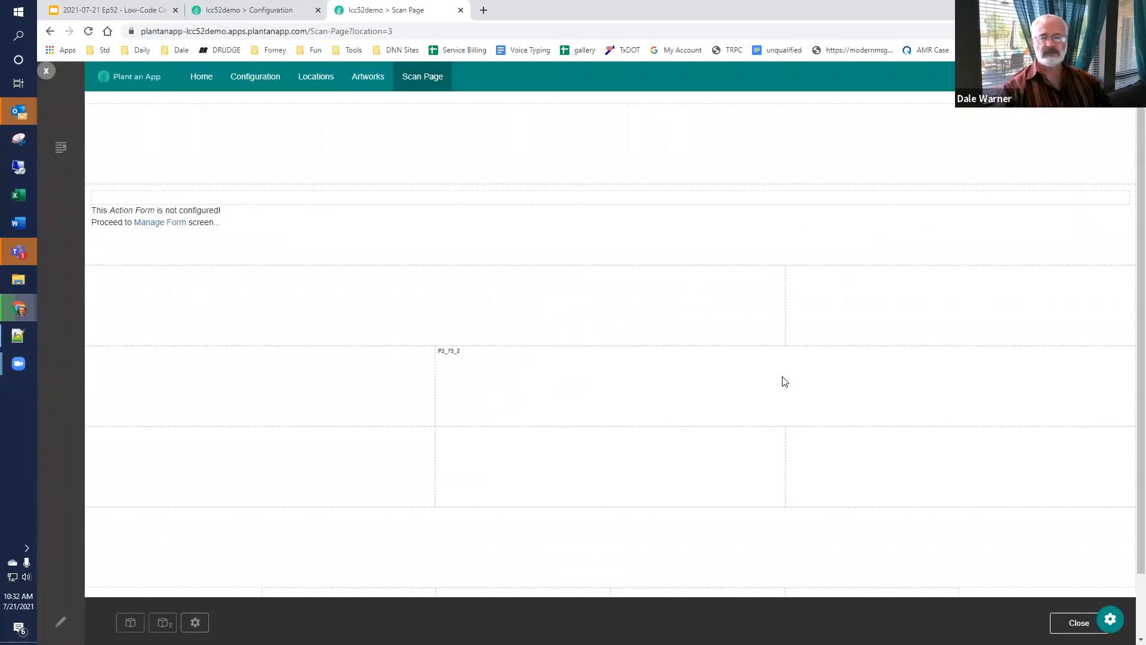
Step: Open the new Action Form's management screen and set its module title to Scan Form
click(178, 232)
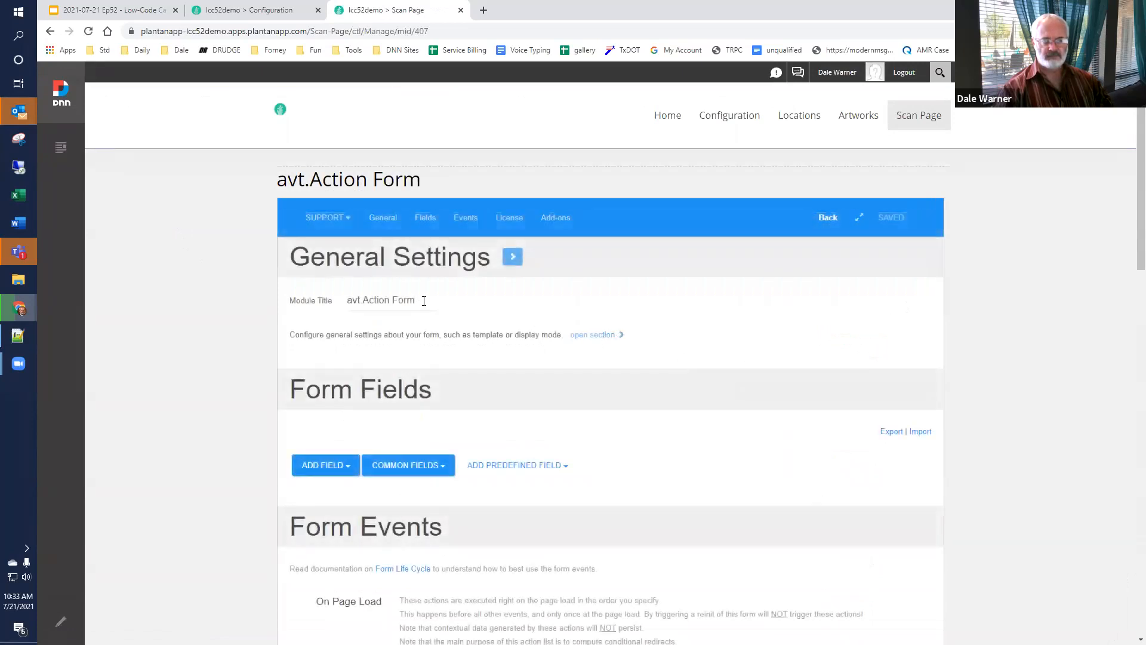
triple_click(424, 300)
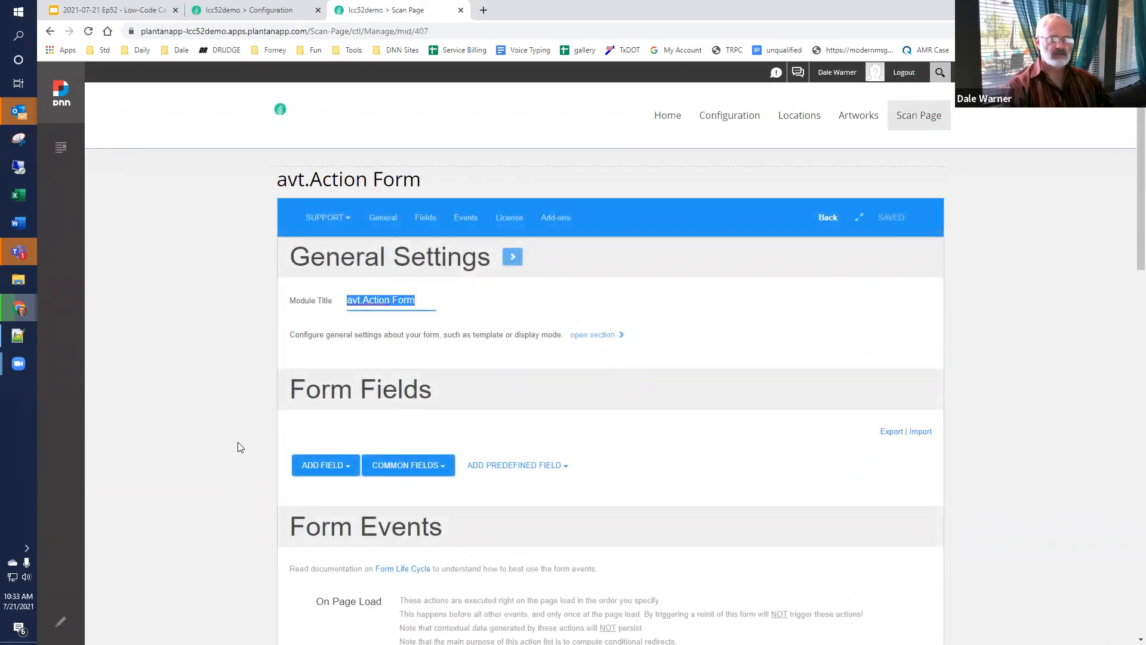
text(Scan Form)
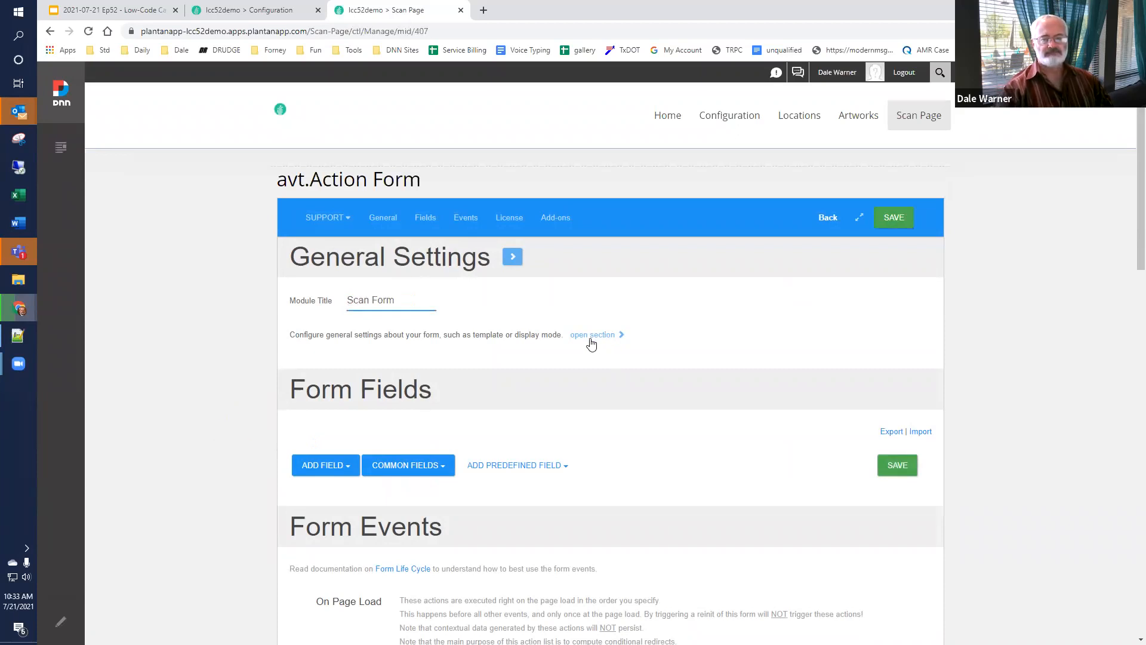
Step: Set the form's label alignment to Top in the general settings and collapse that section
click(593, 335)
scroll(442, 334, down, 3)
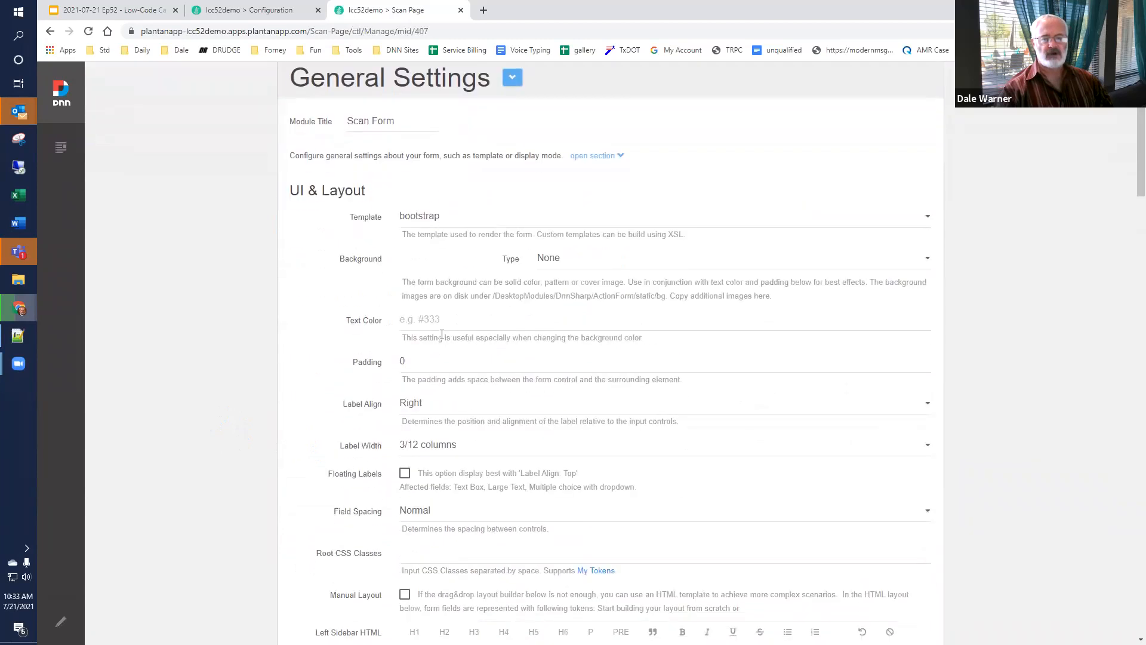
click(443, 407)
click(441, 464)
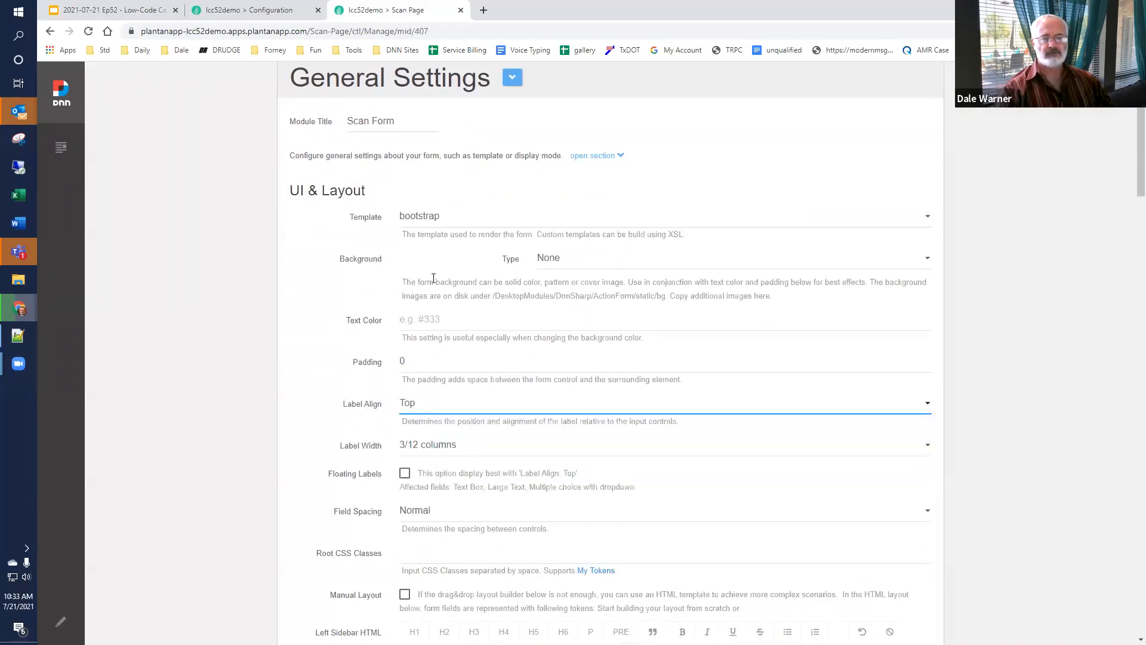
click(599, 156)
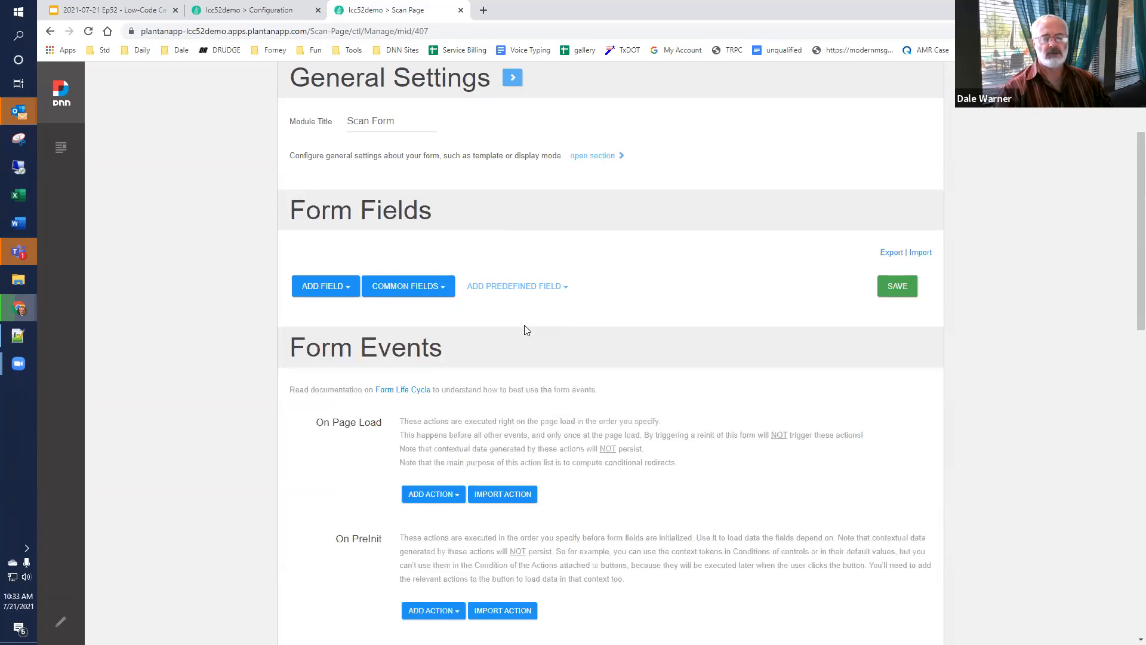
Step: Add a Redirect to Portal Page action to the form's On PreInit event
scroll(514, 329, down, 2)
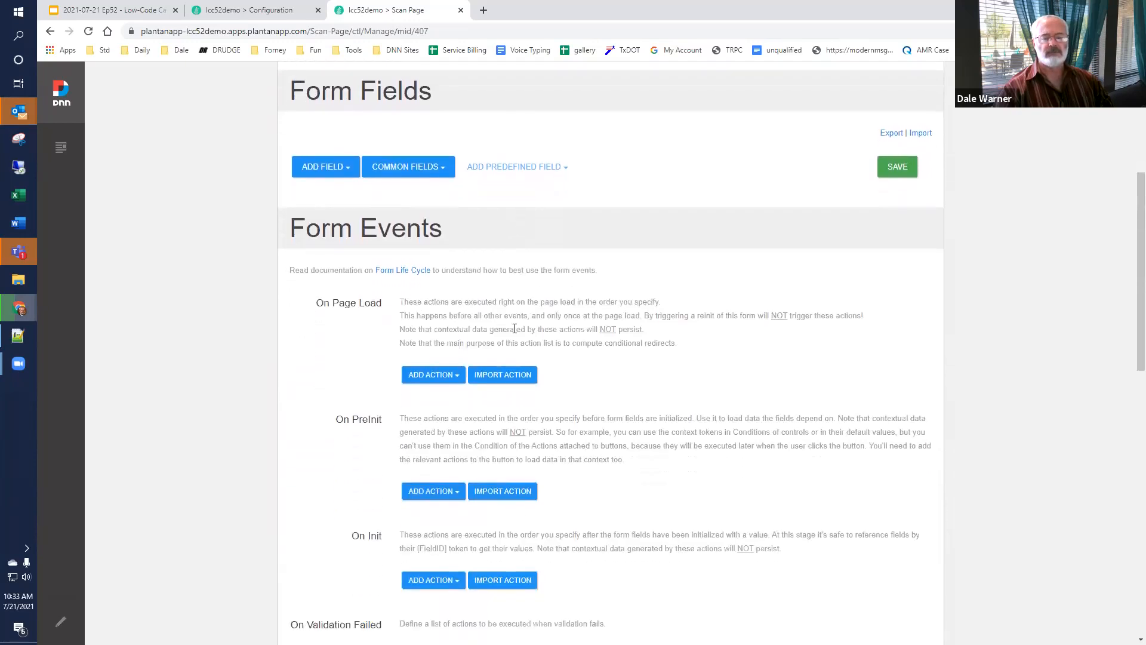
scroll(448, 400, down, 1)
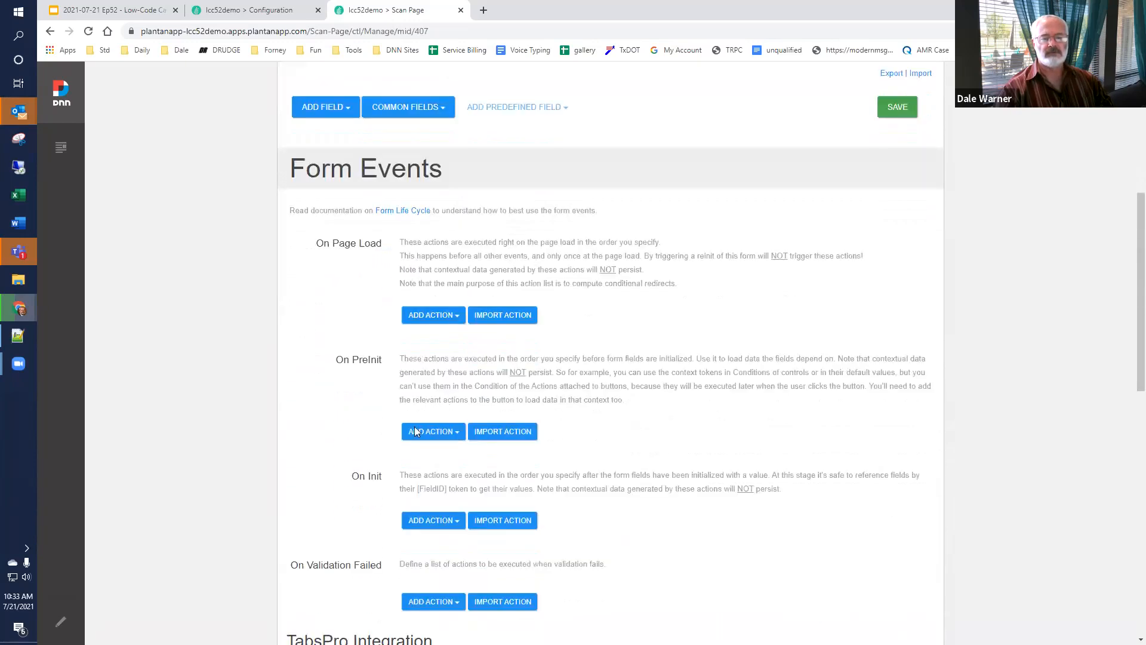
scroll(418, 433, down, 1)
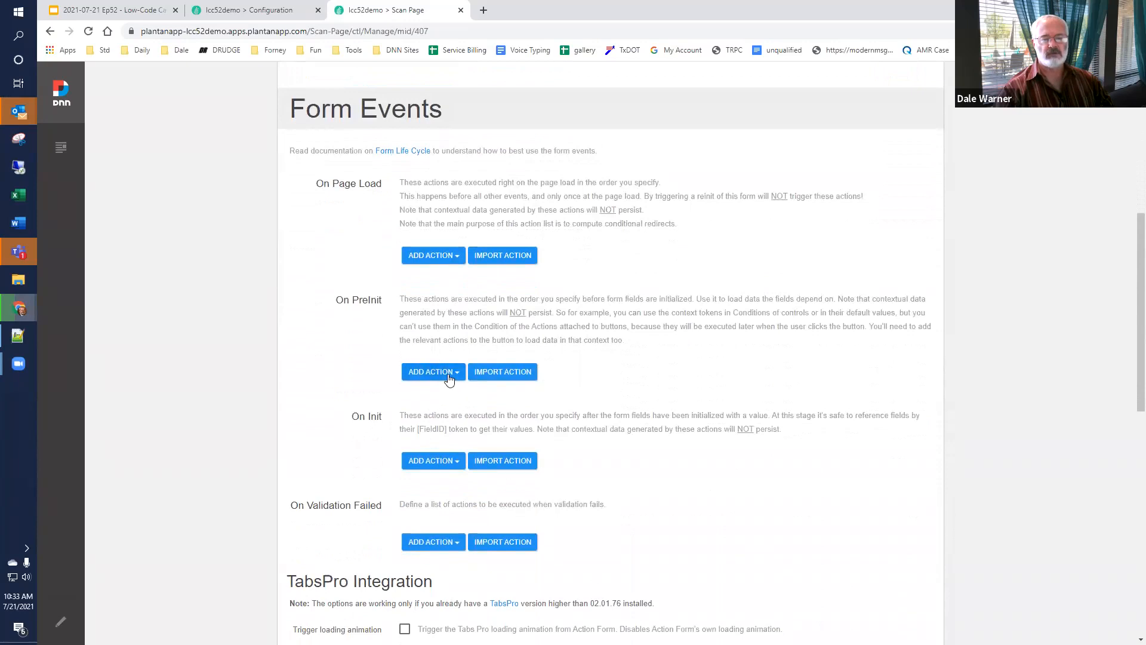
click(449, 376)
text(redir)
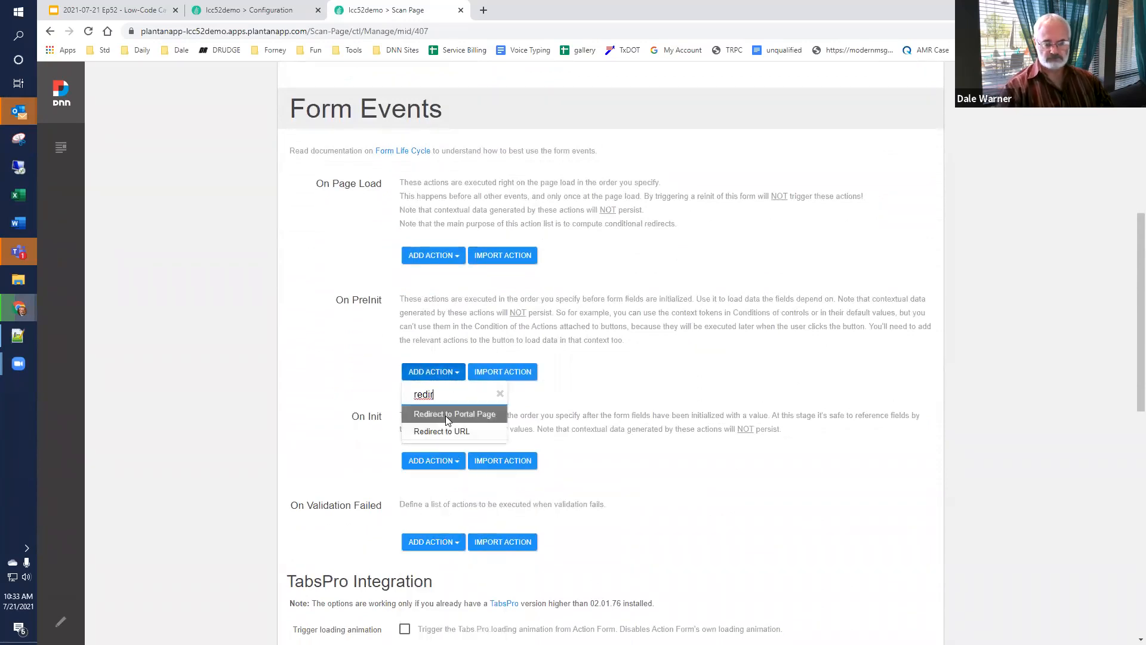
click(446, 416)
Step: Set the redirect action's target page to the Detail page under Artworks
scroll(466, 410, down, 3)
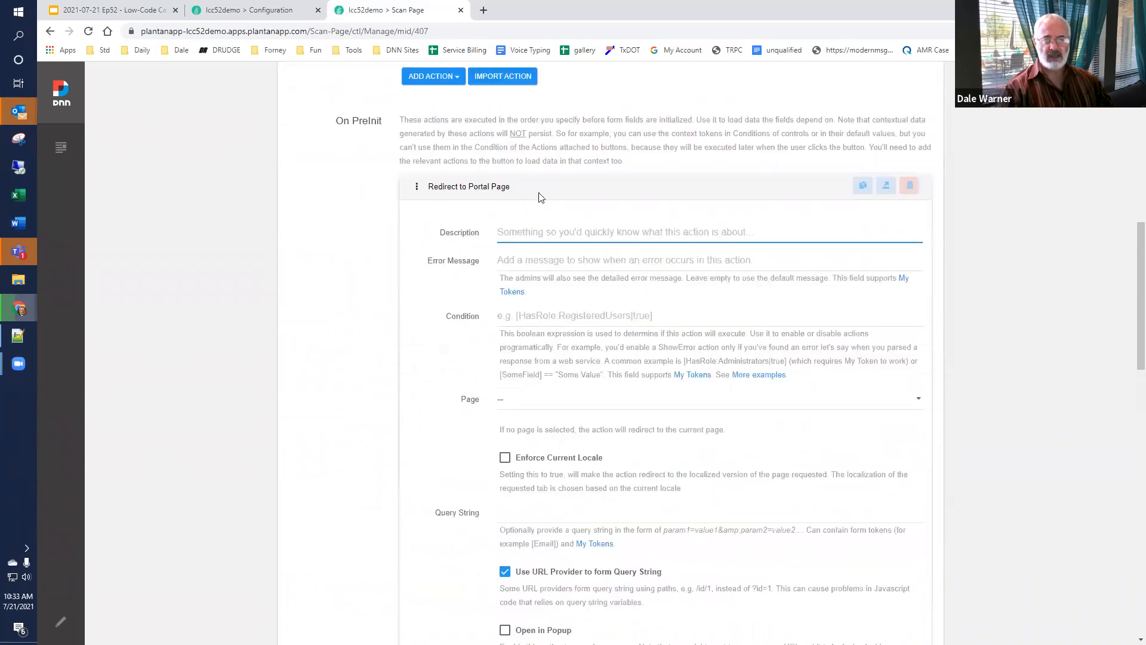
click(534, 408)
scroll(566, 334, down, 8)
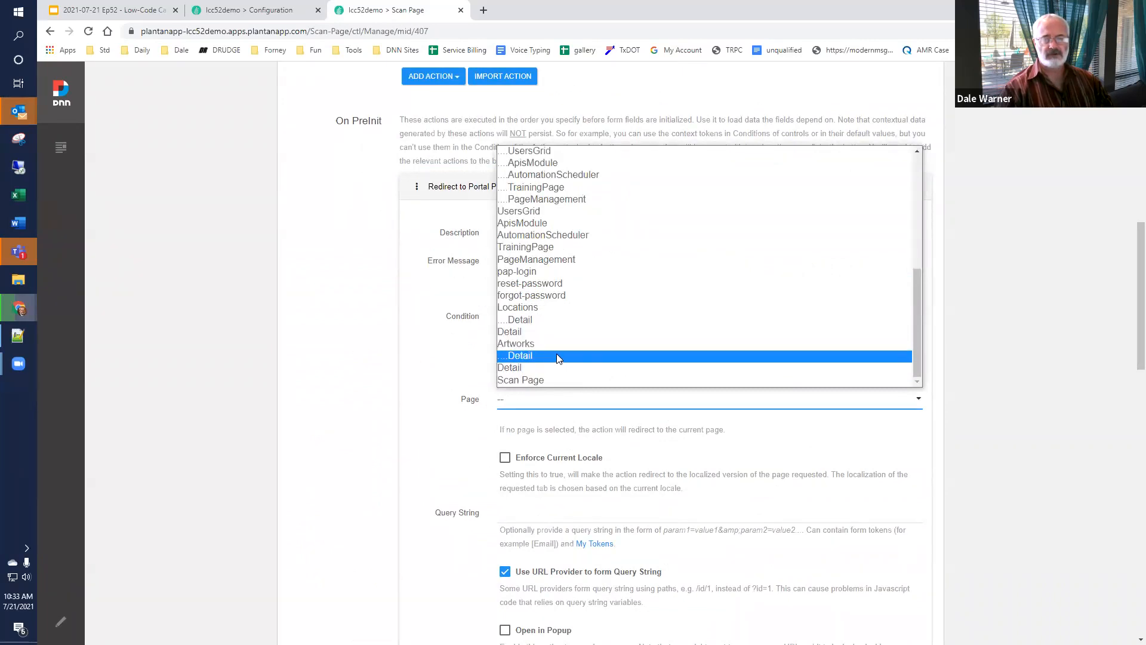
click(557, 356)
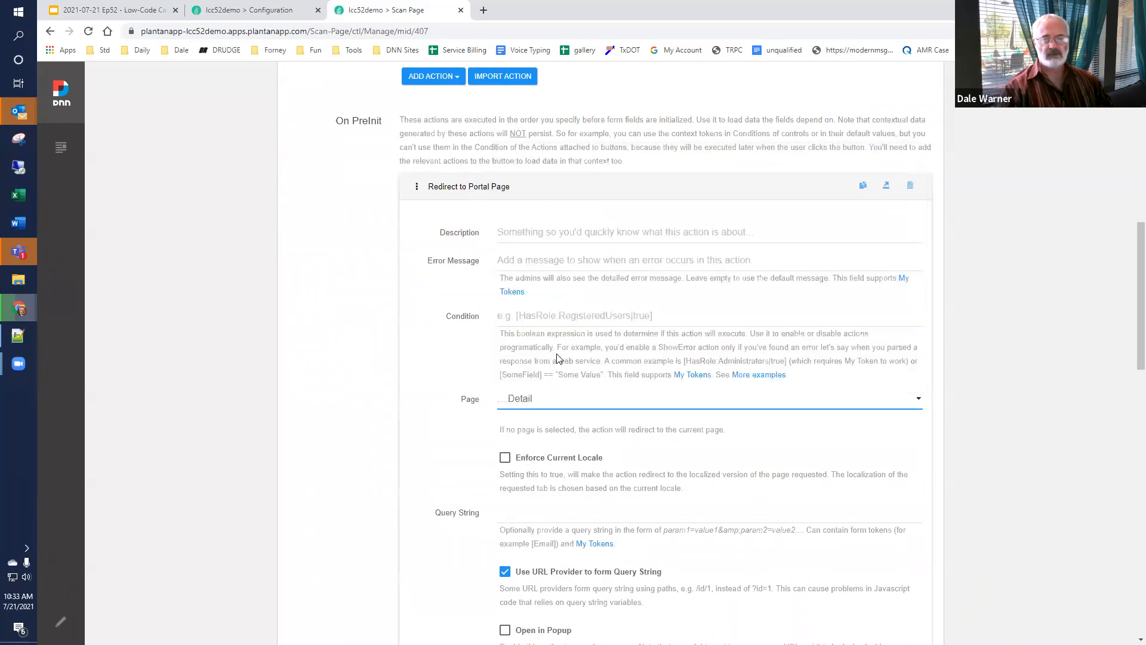
Step: Set the condition of the Redirect to Portal Page action to [User:Userid] == ""
click(544, 315)
text([User)
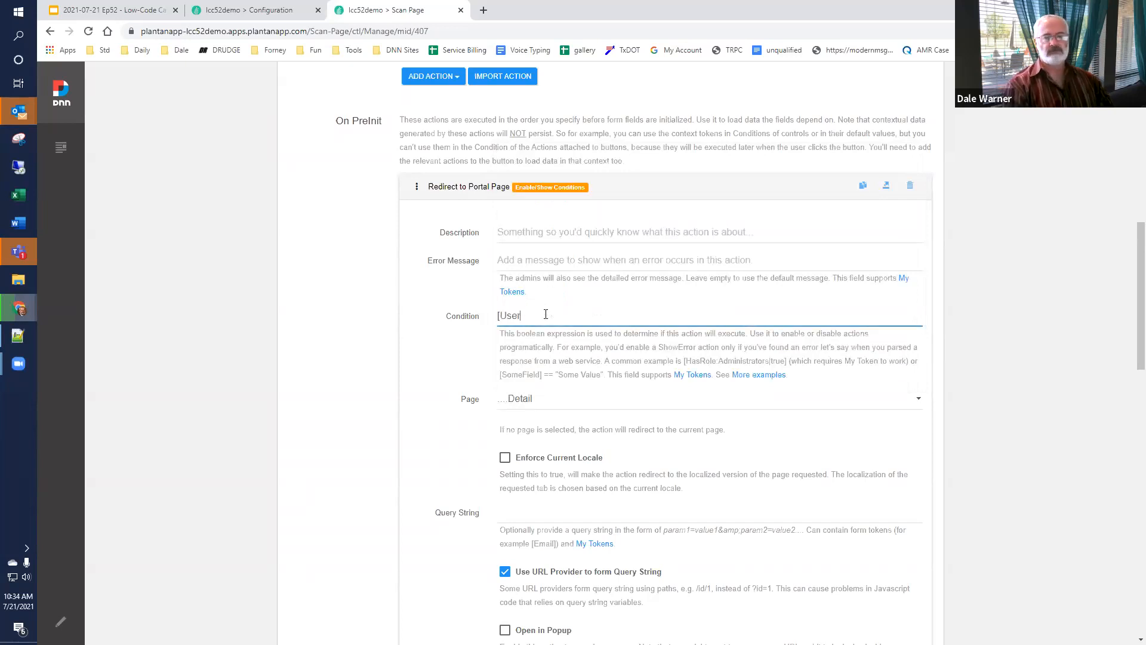
text(:UserId)
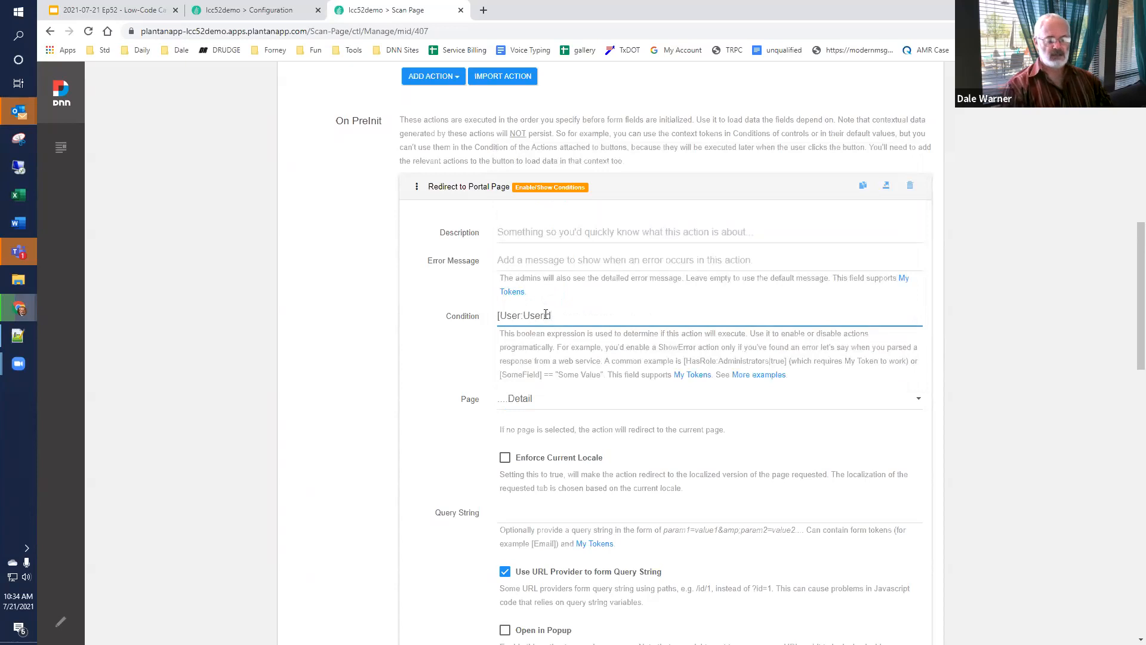
text(])
text(== "")
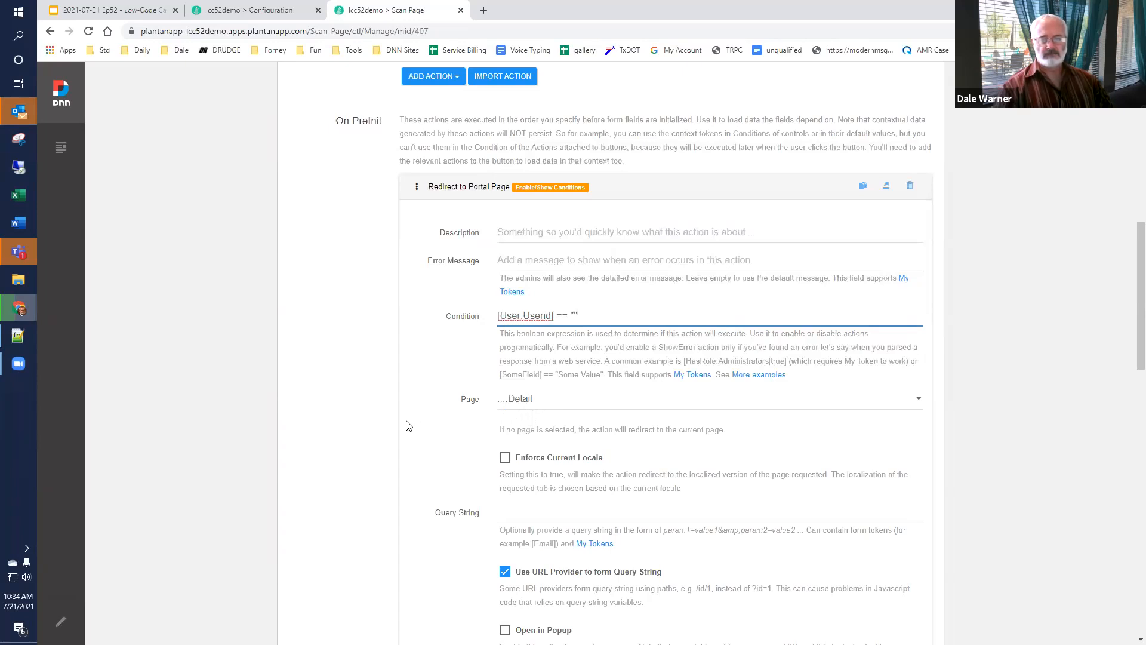
Step: Open the detail page of The Stoning of Saint Stephen from the Artworks list and copy ArtworkId=1 from its URL
click(239, 10)
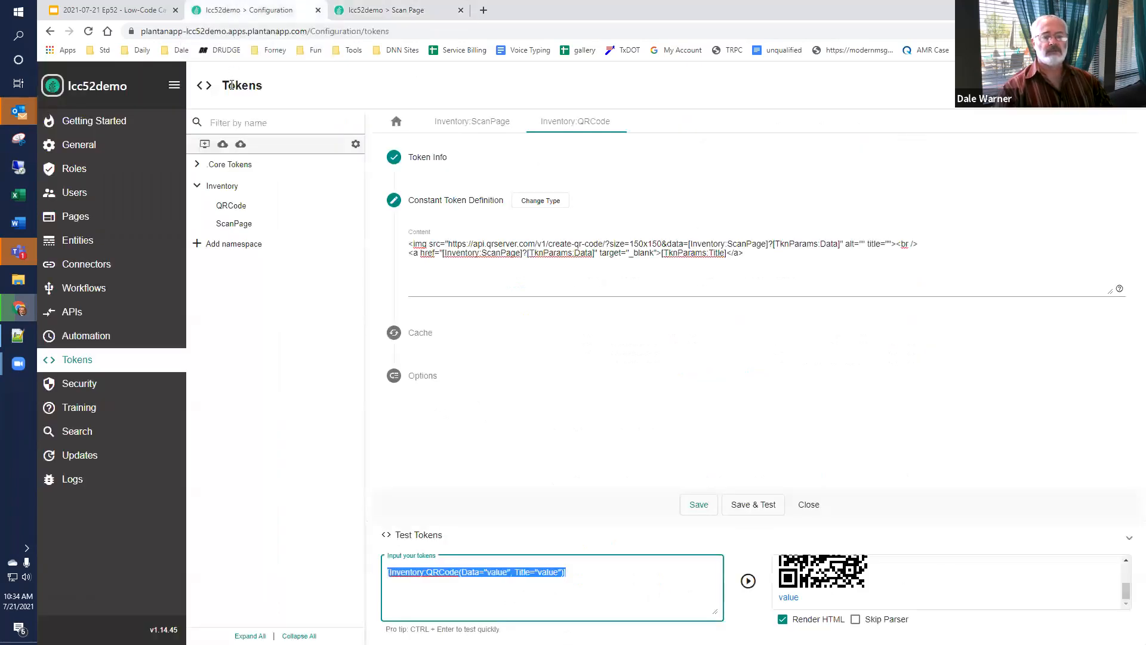
click(100, 89)
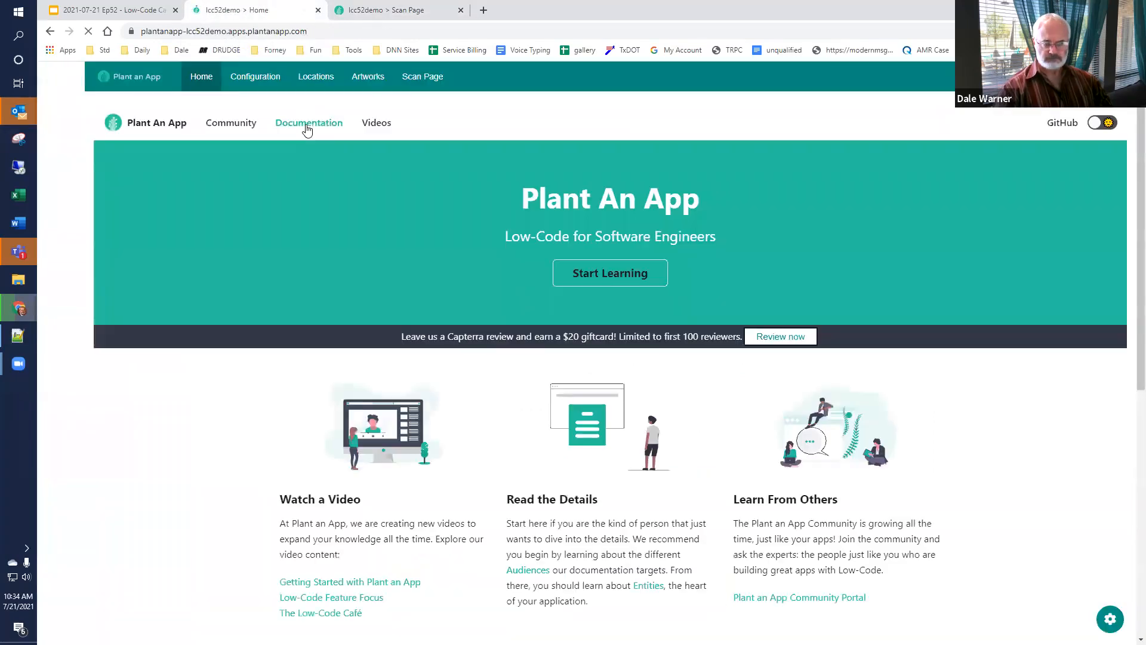
click(361, 78)
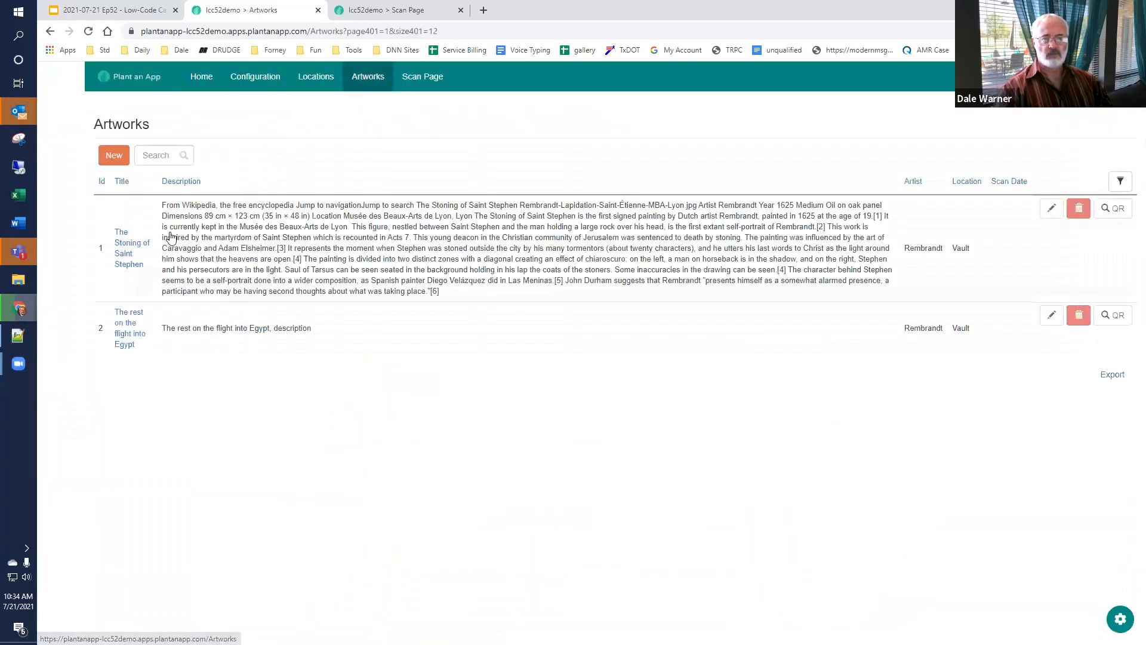
click(124, 259)
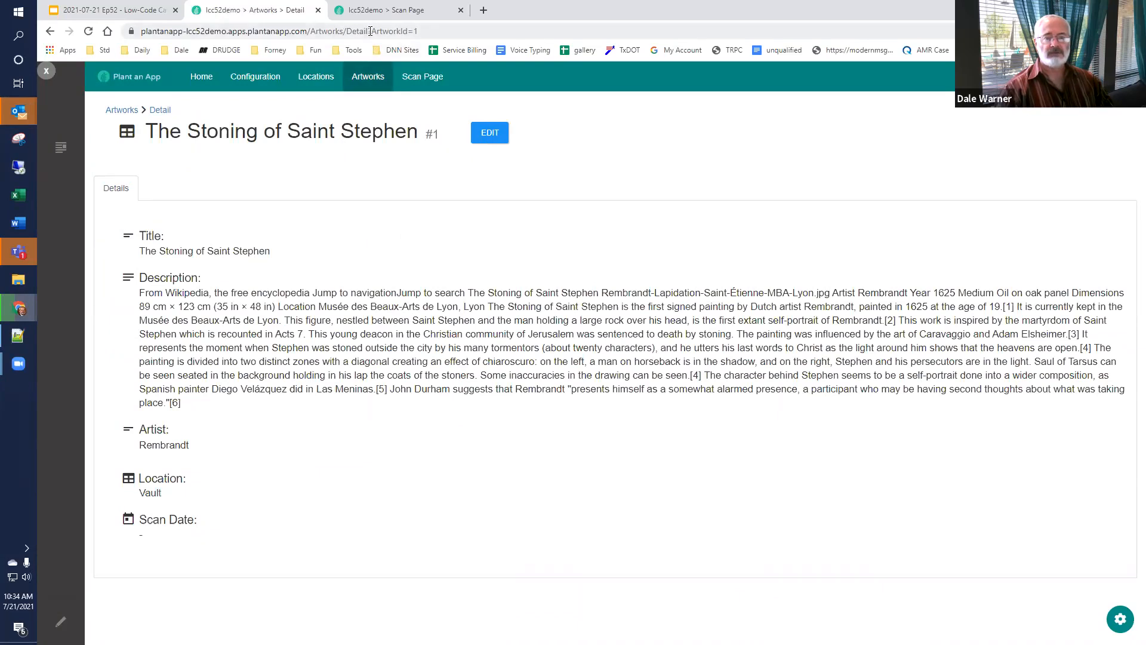
drag(372, 31, 447, 31)
key(ctrl+c)
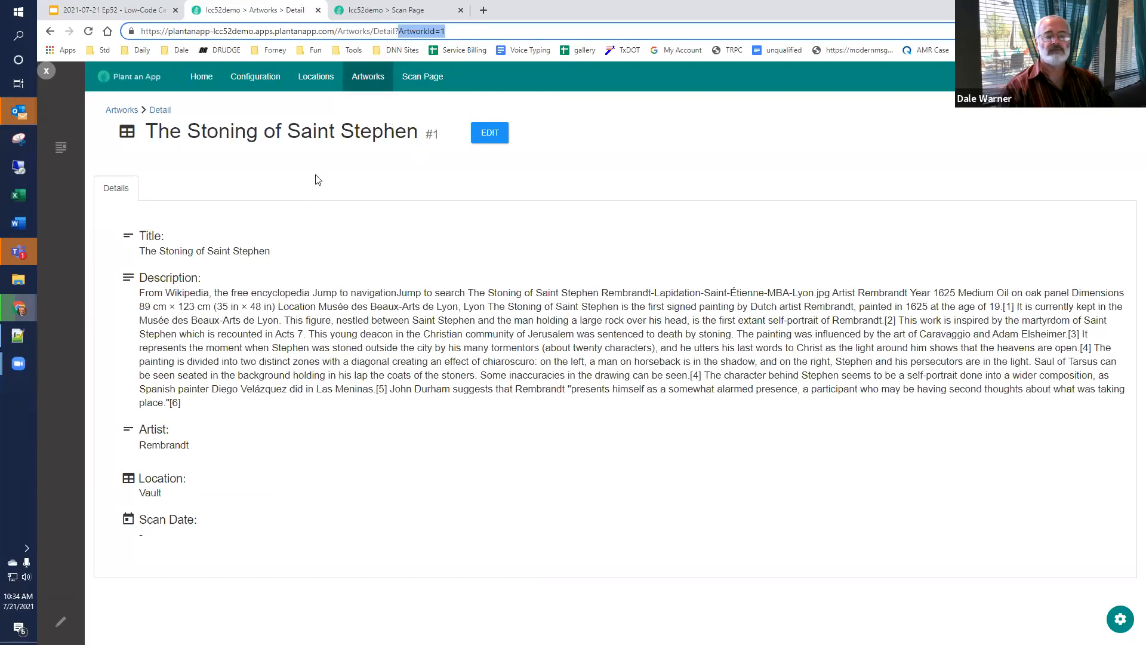
Step: Set the redirect action's query string on the Scan Page form to ArtworkId=[Get:Artwork]
click(377, 8)
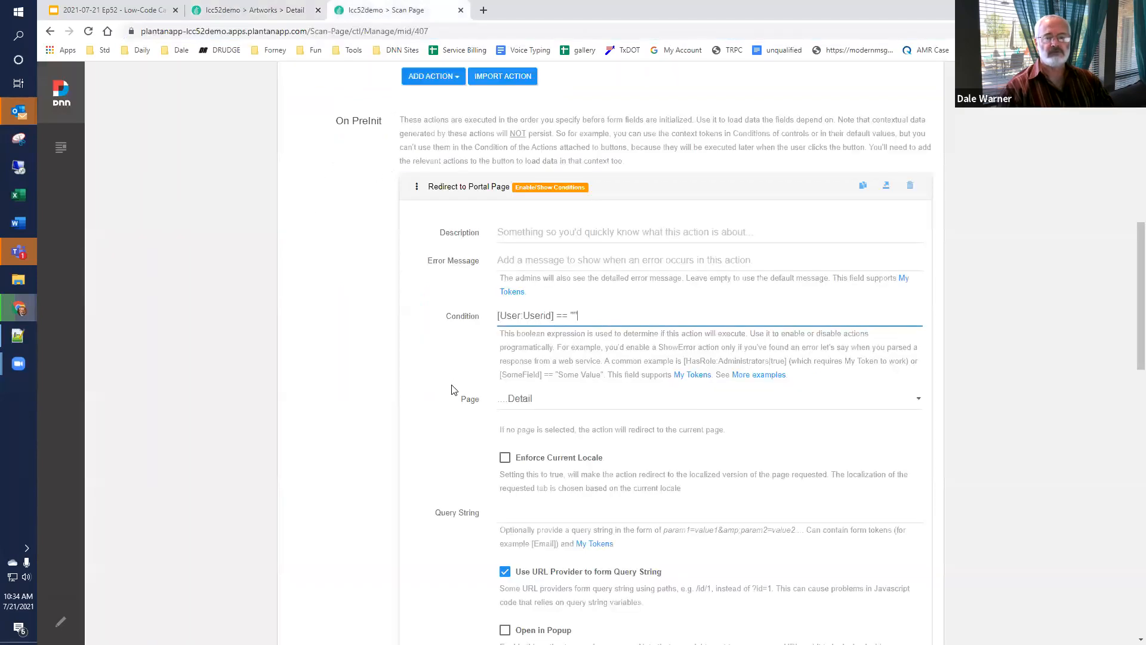
scroll(551, 458, down, 2)
click(565, 399)
key(ctrl+v)
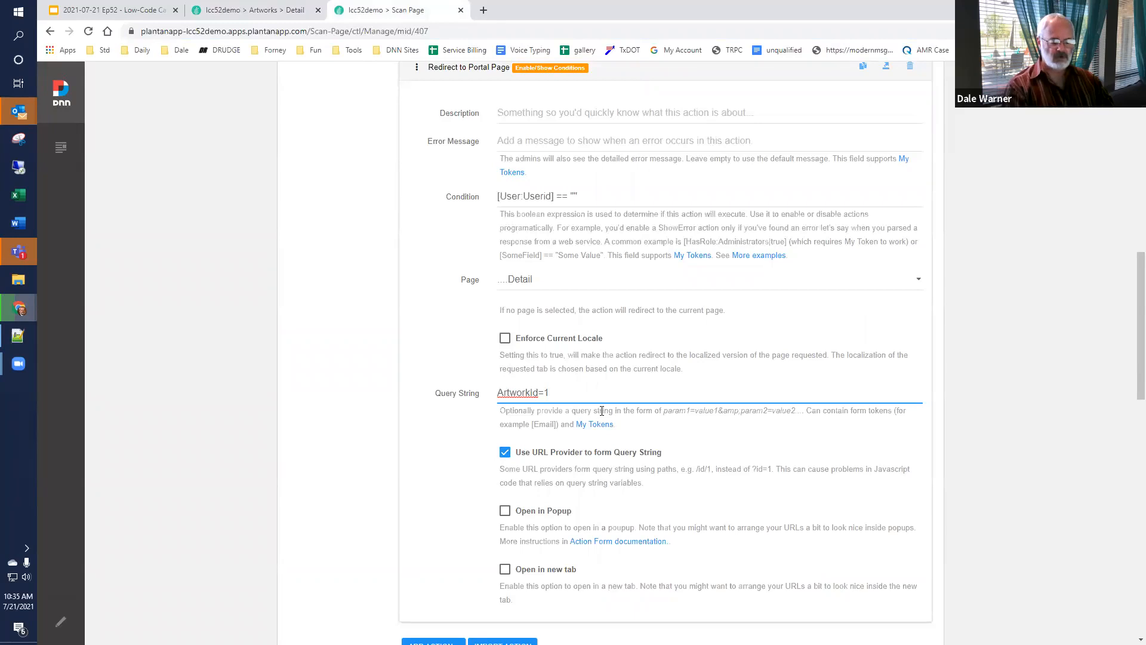
key(BackSpace)
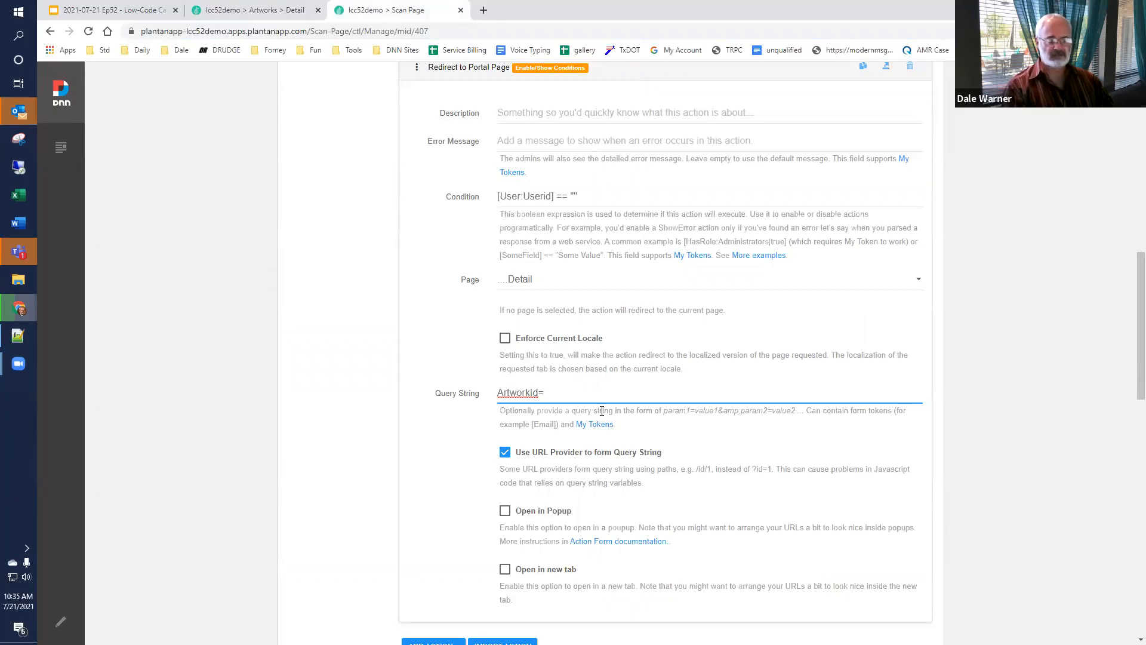
text([Get)
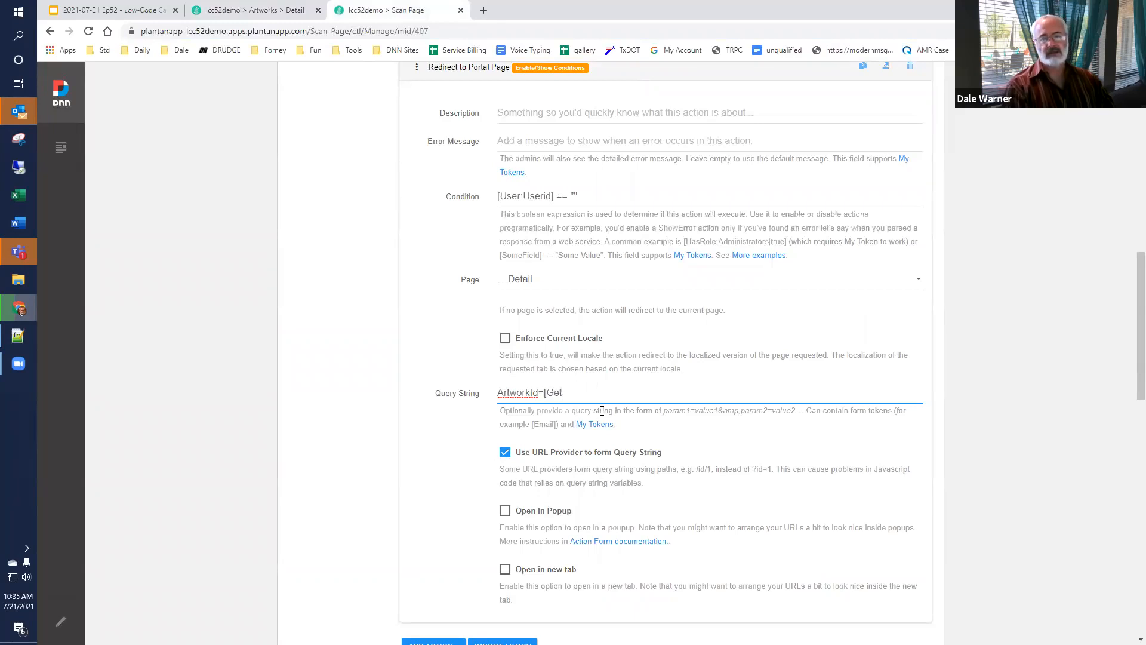
text(:Artwork])
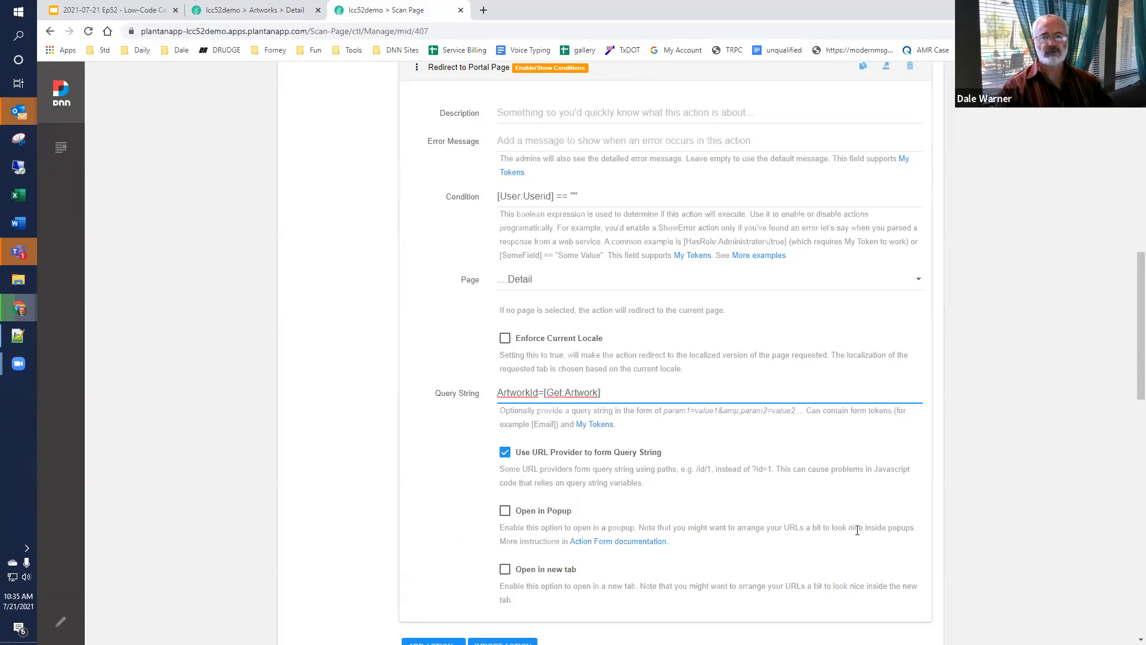
Step: Save the Scan Page form settings and return to the page
scroll(950, 536, down, 2)
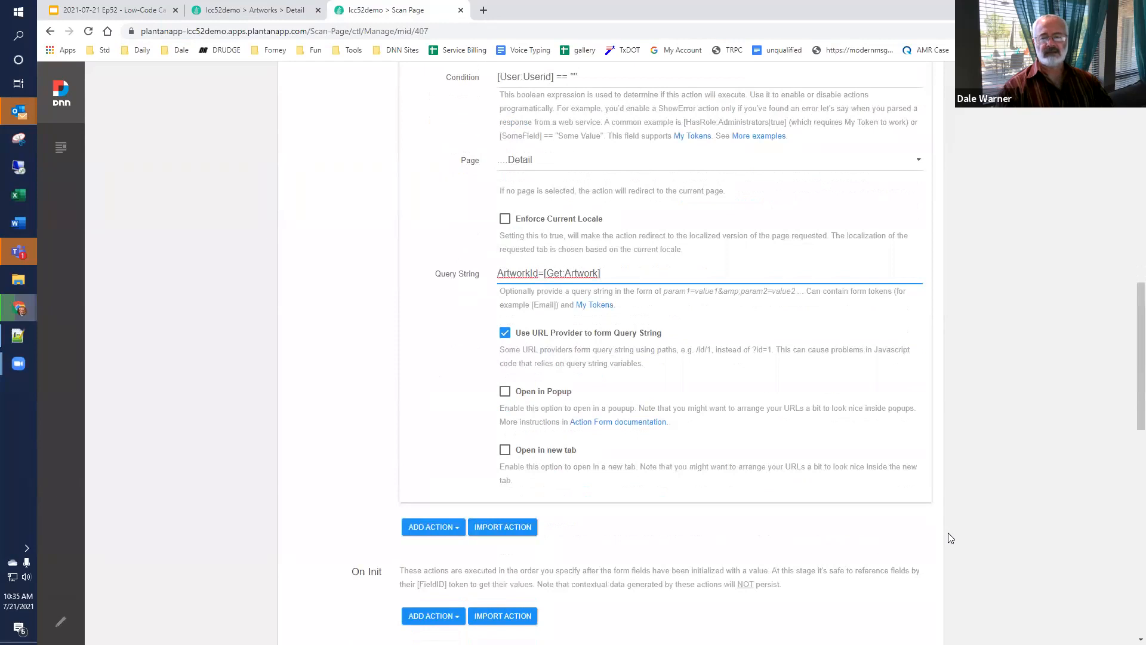
scroll(948, 535, up, 12)
click(894, 217)
scroll(890, 219, down, 2)
click(835, 92)
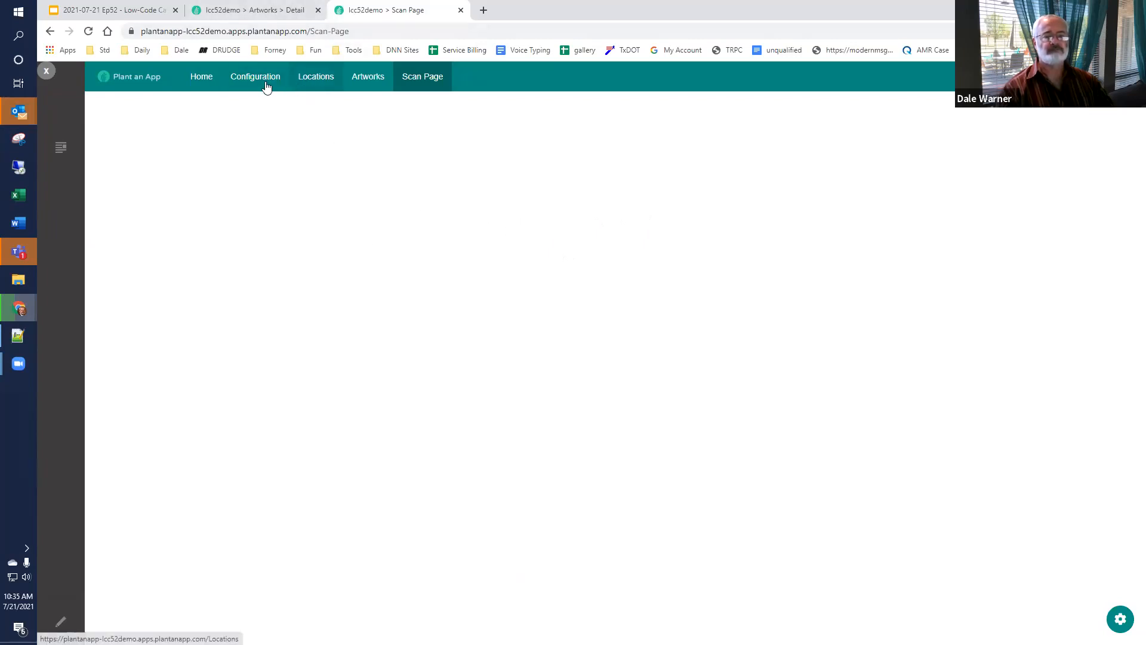
Step: Show the QR code of The Stoning of Saint Stephen in Artworks and test its link in an incognito window
click(311, 81)
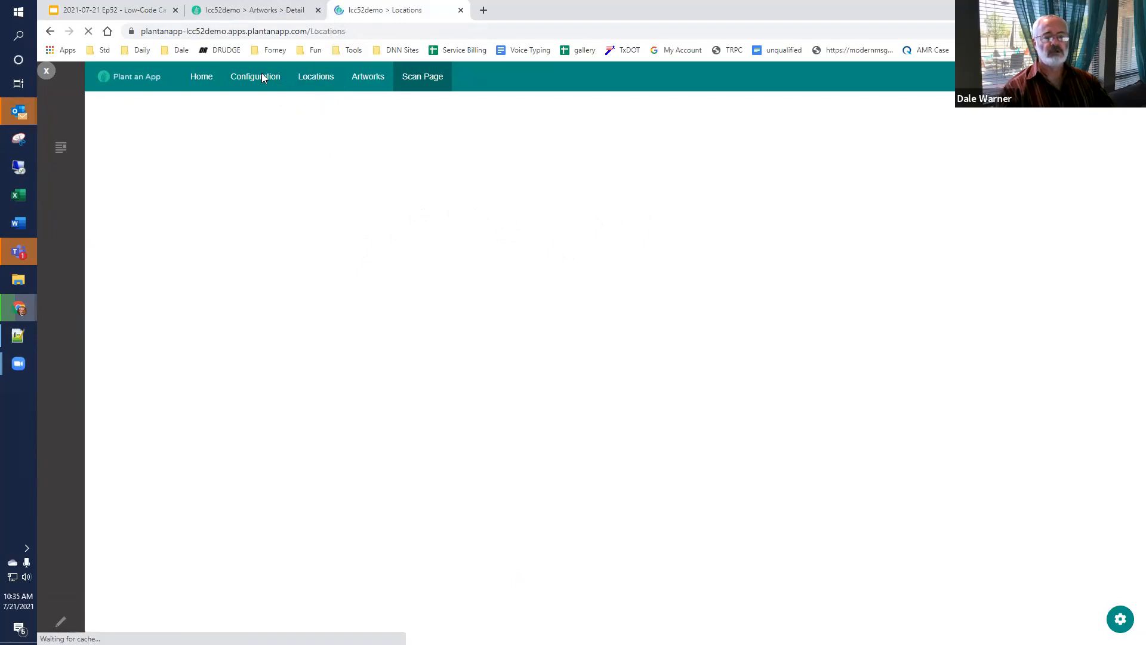
click(369, 77)
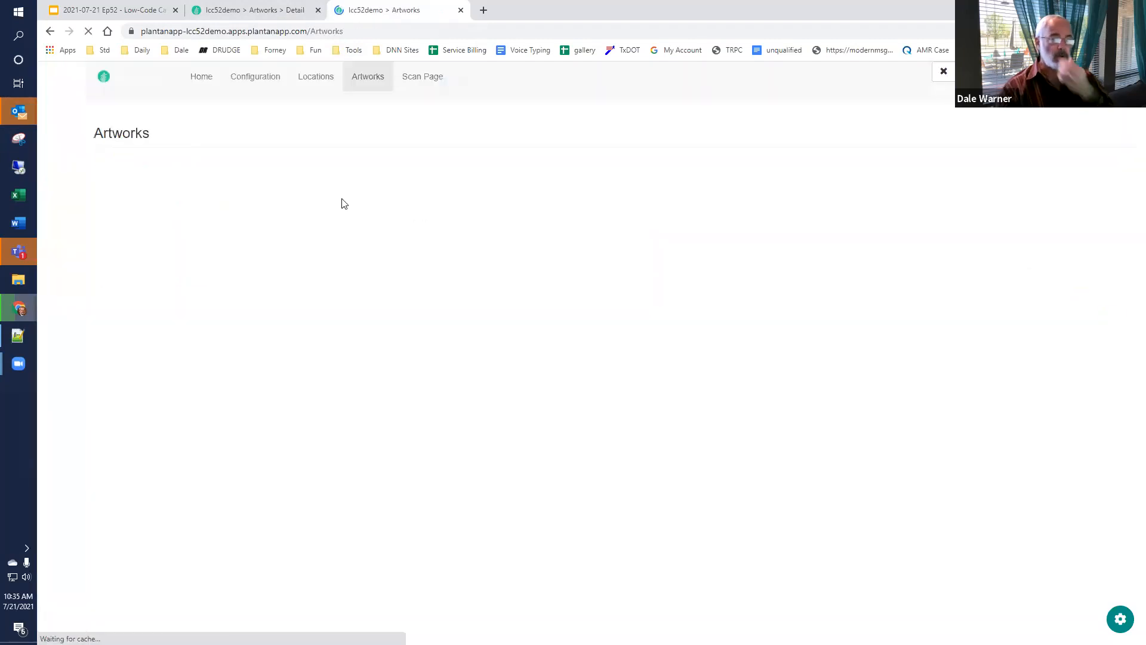
click(1113, 208)
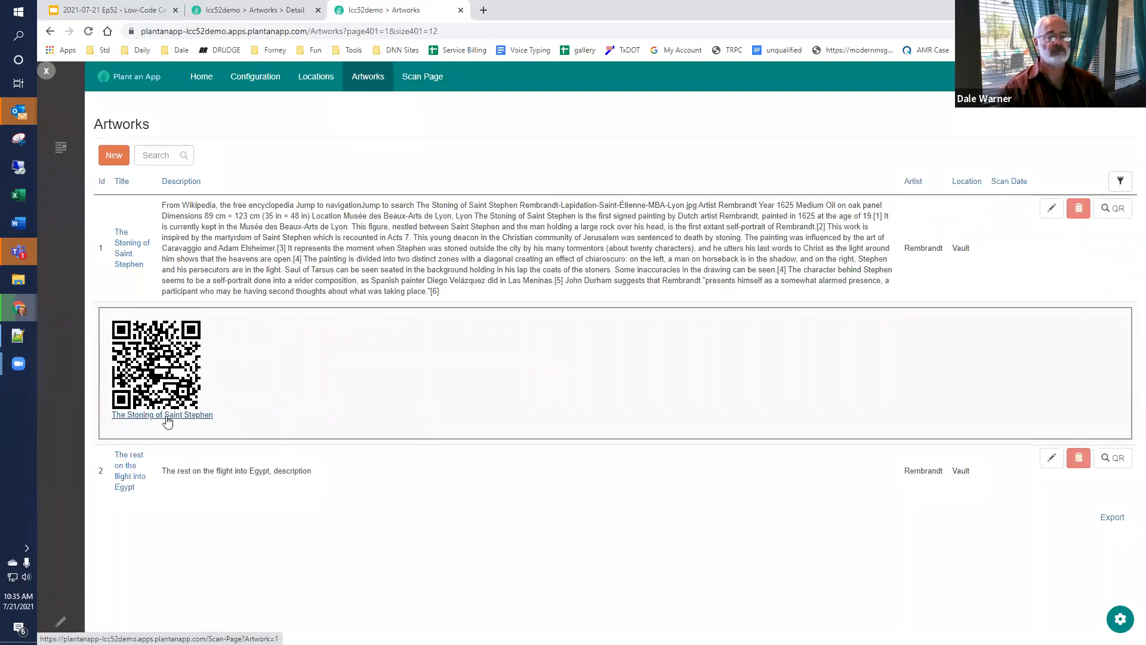
right_click(169, 422)
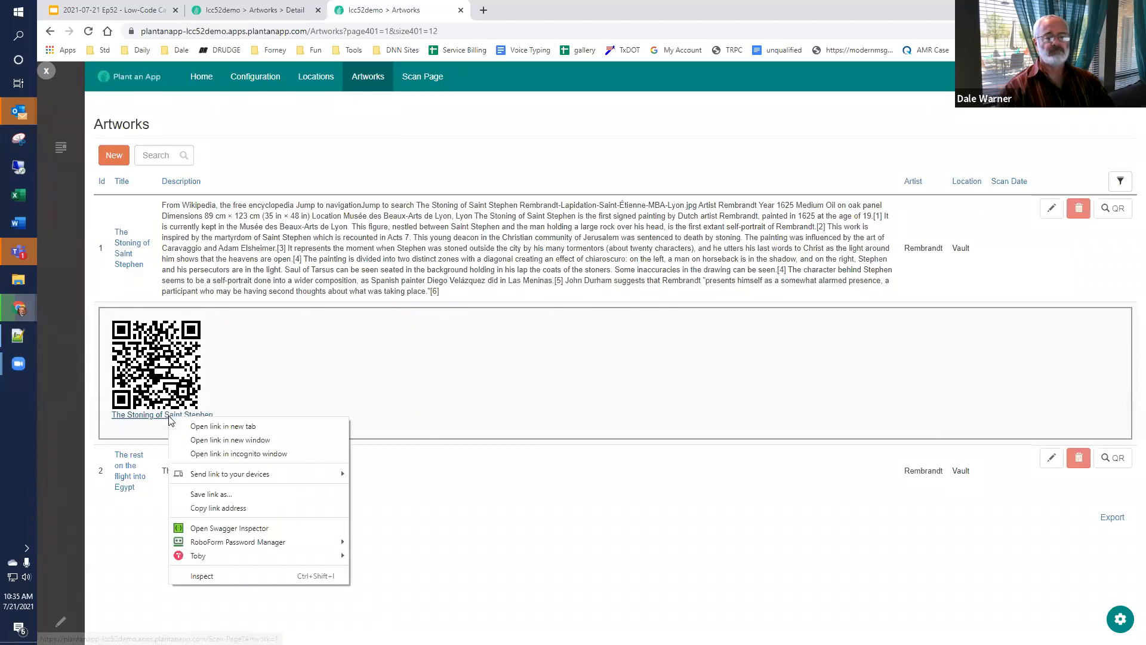
click(239, 455)
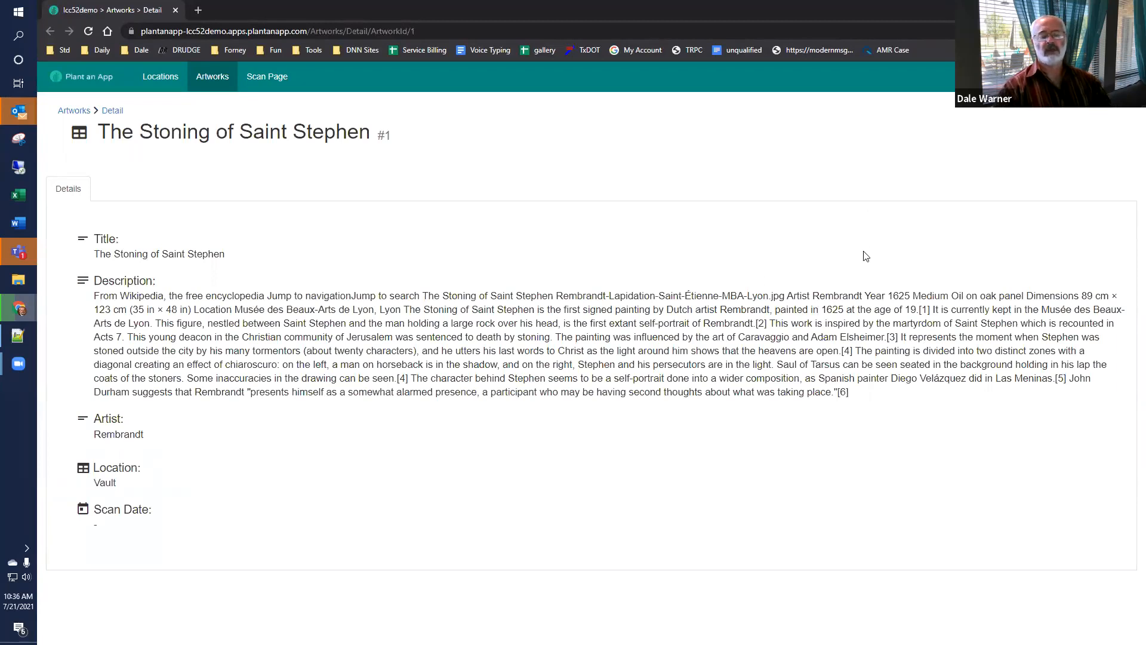
key(alt+Tab)
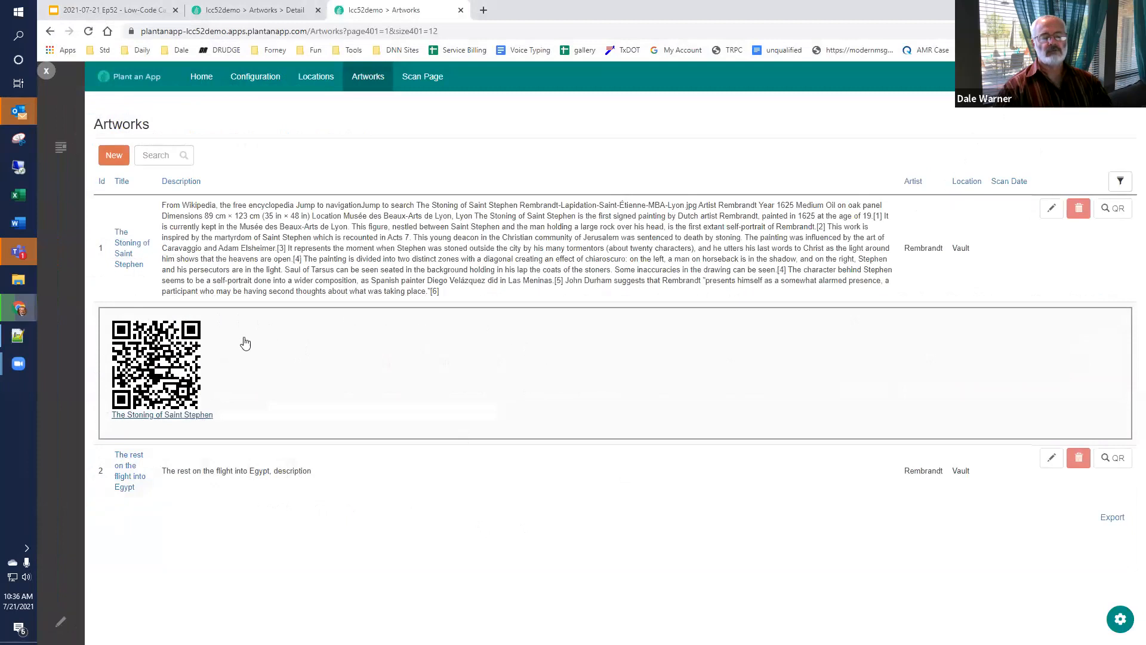
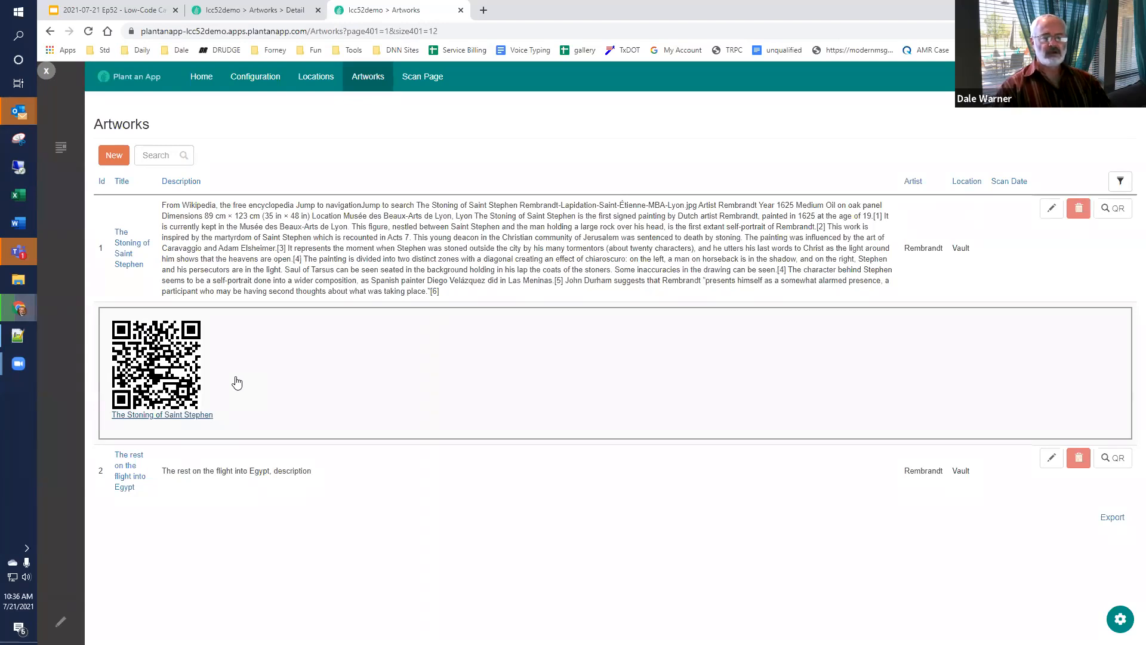
Step: Review the Build Scan Page Logic outline in the Low-Code Café slides and return to the Artworks page
click(151, 10)
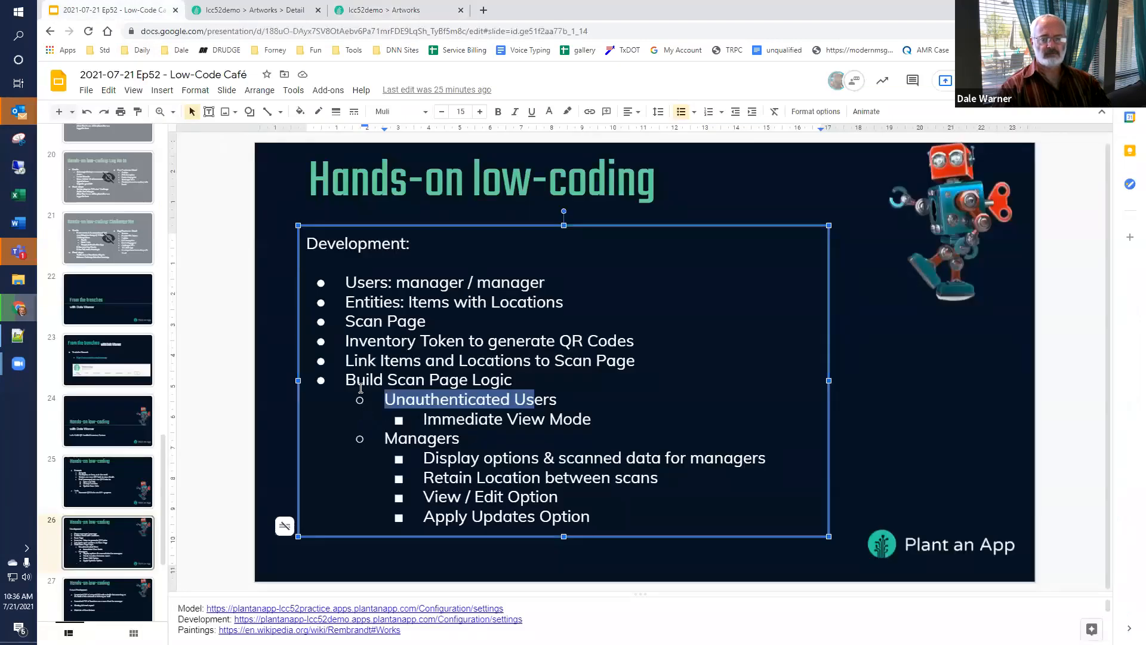
click(461, 422)
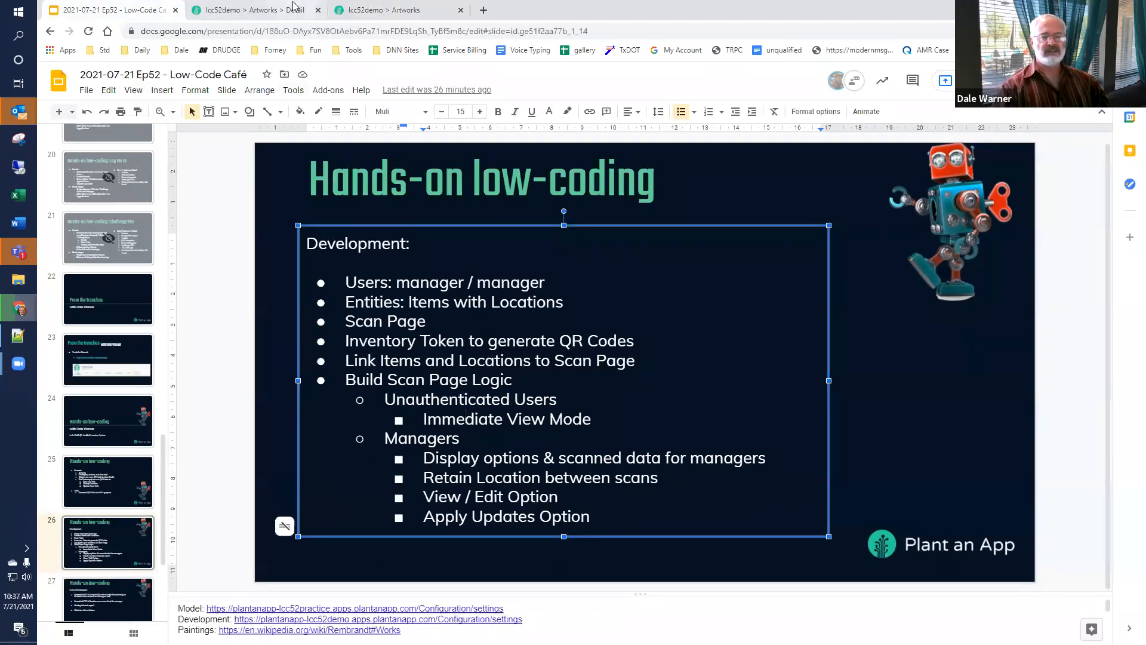
click(398, 12)
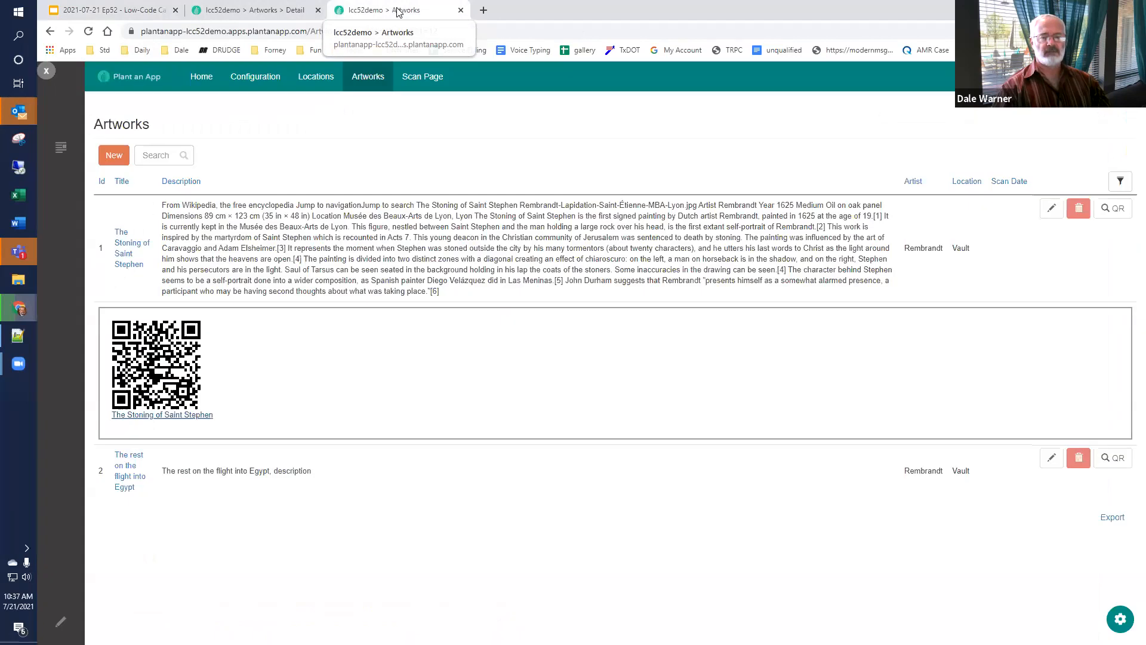
Step: Follow the scan link of The Stoning of Saint Stephen and open the Scan Form's settings
click(191, 416)
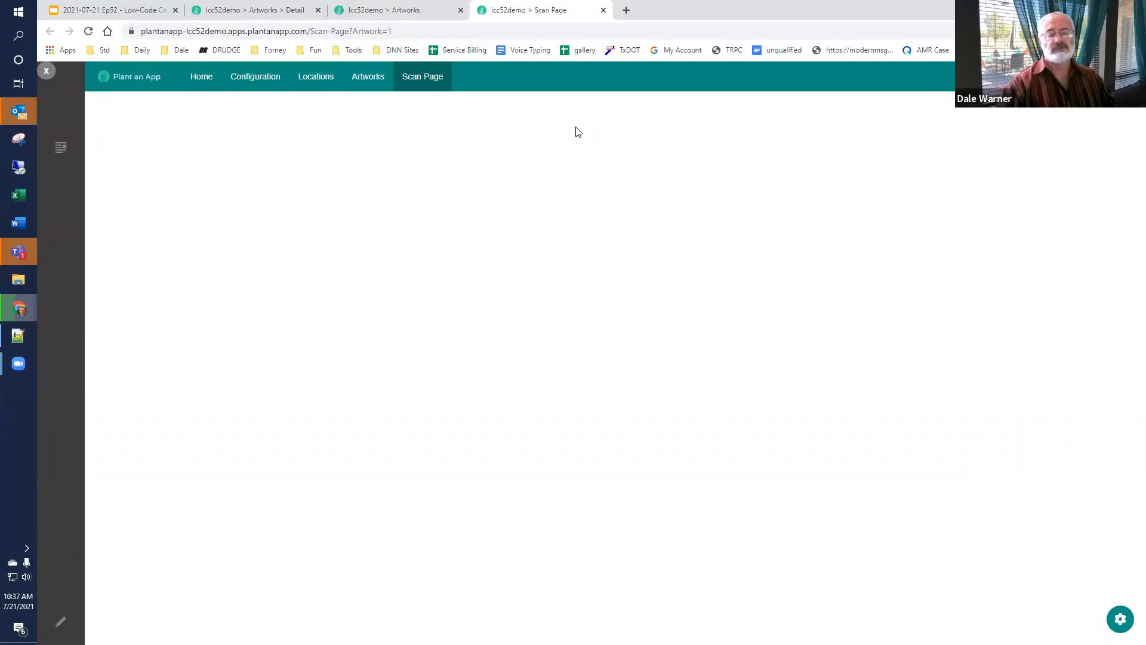
click(1122, 620)
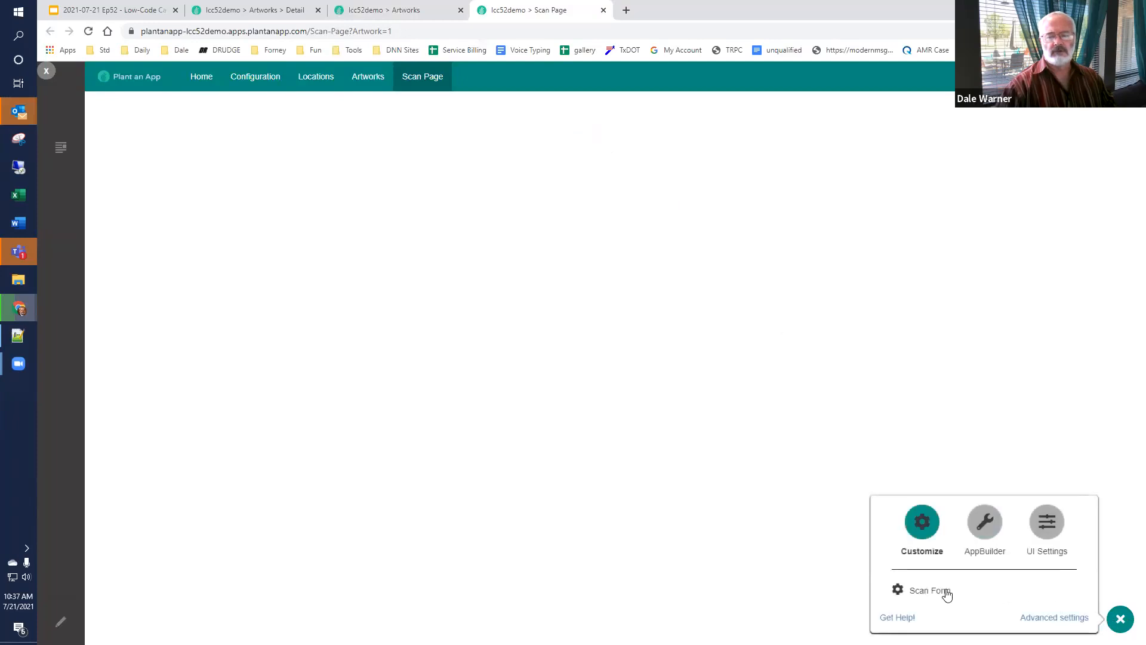
click(942, 591)
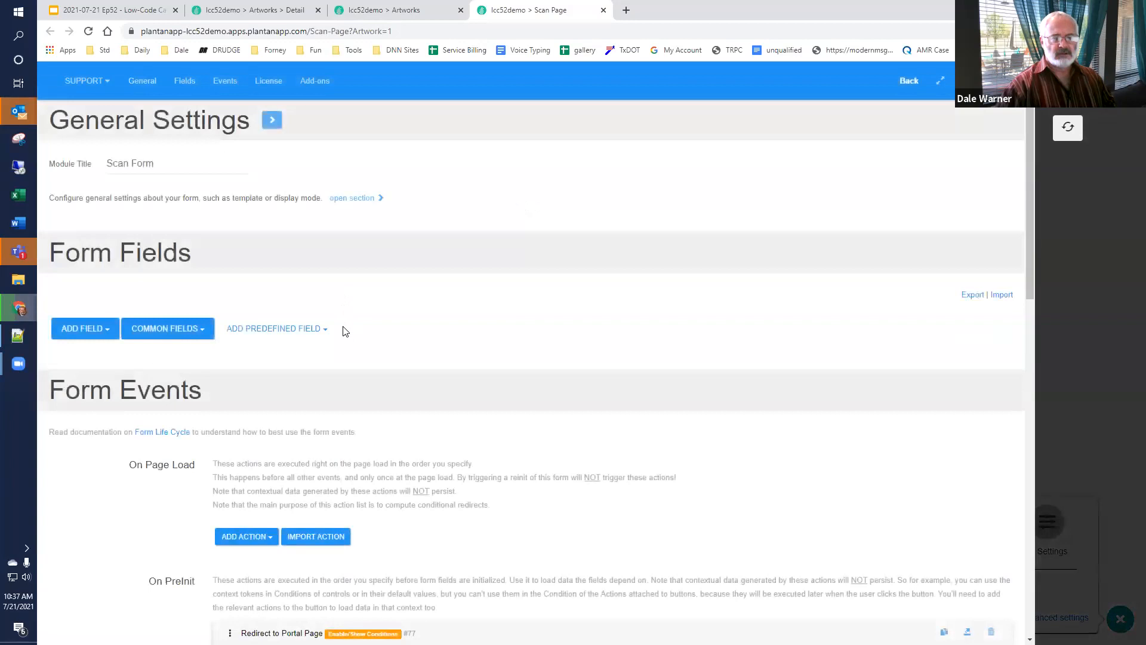
Step: Add a button field titled "View or Edit" to the Scan Form
scroll(344, 328, down, 1)
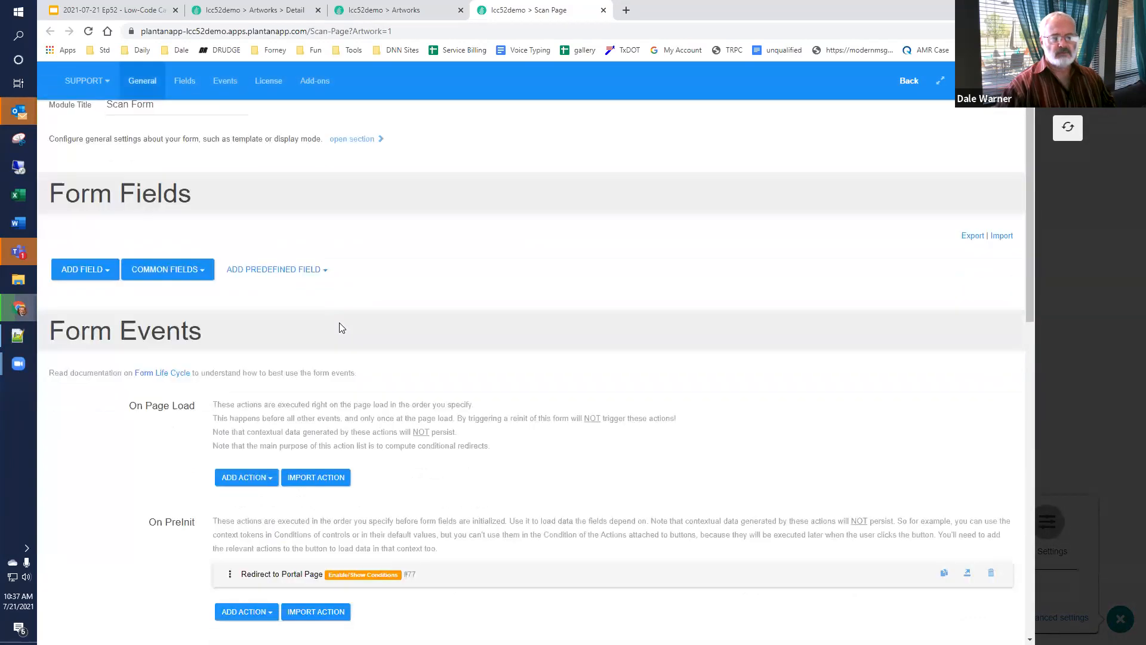
click(176, 272)
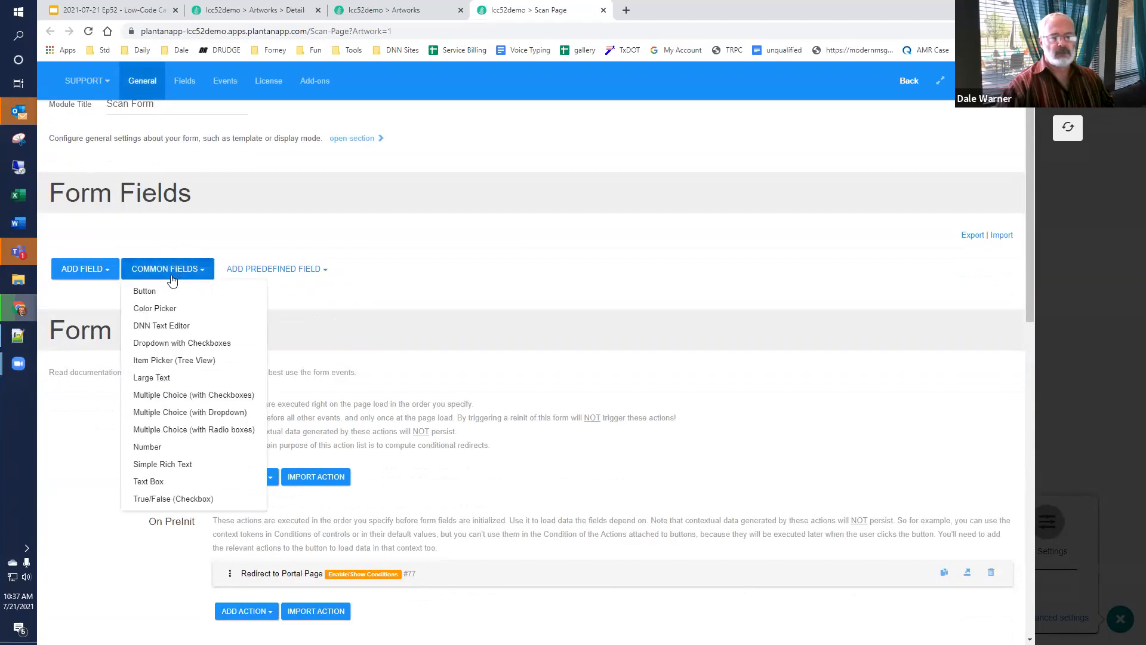
click(173, 290)
double_click(286, 370)
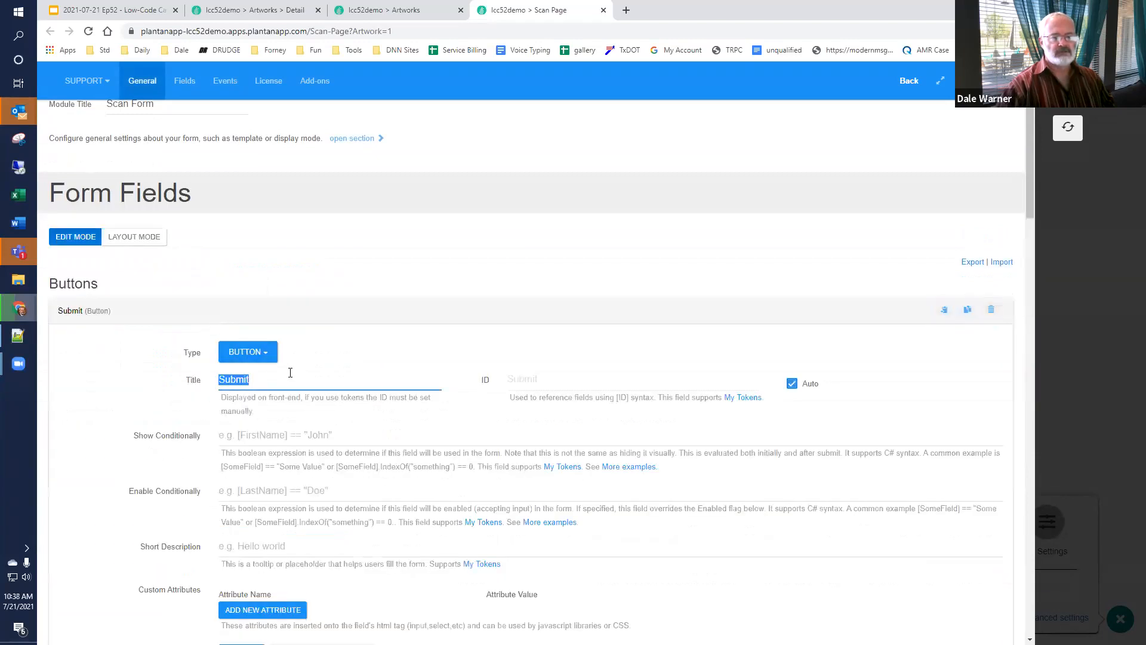
text(Vie)
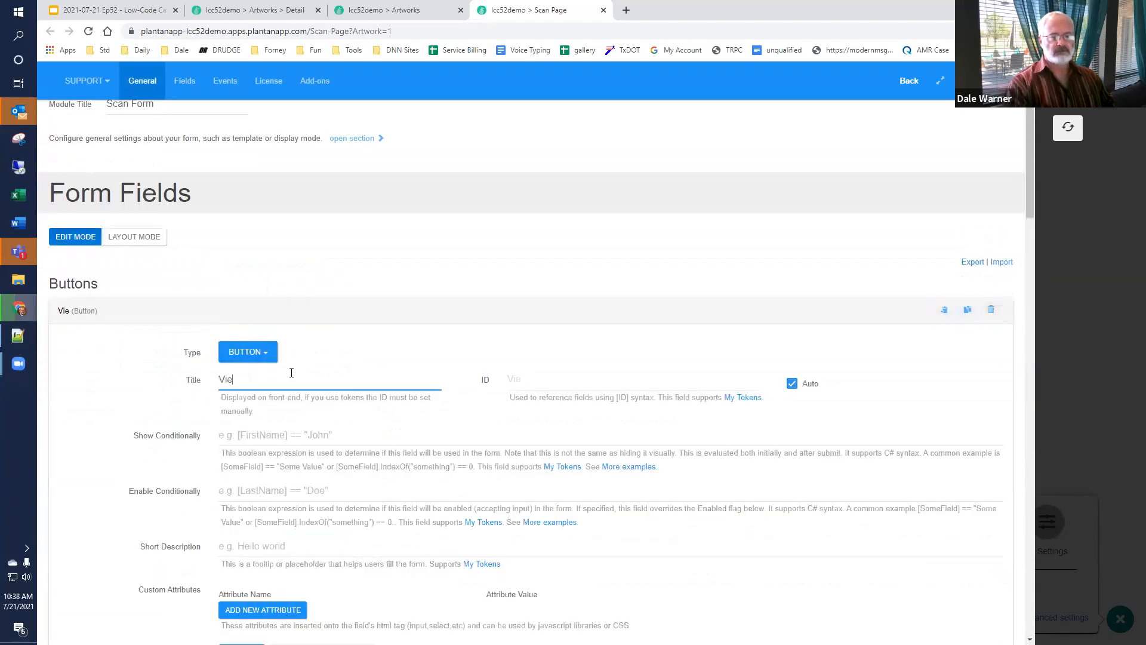
text(w or Edit)
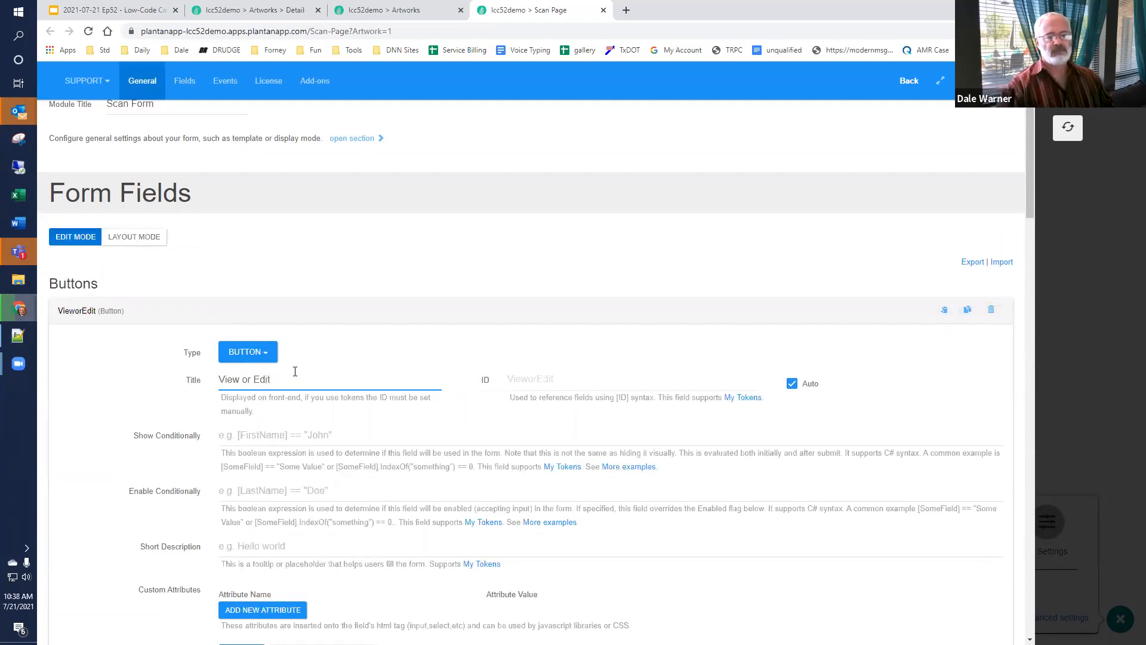
Step: Set the View or Edit button's show condition to [Get:Artwork] != "" and copy the [Get:Artwork] token
scroll(295, 371, down, 1)
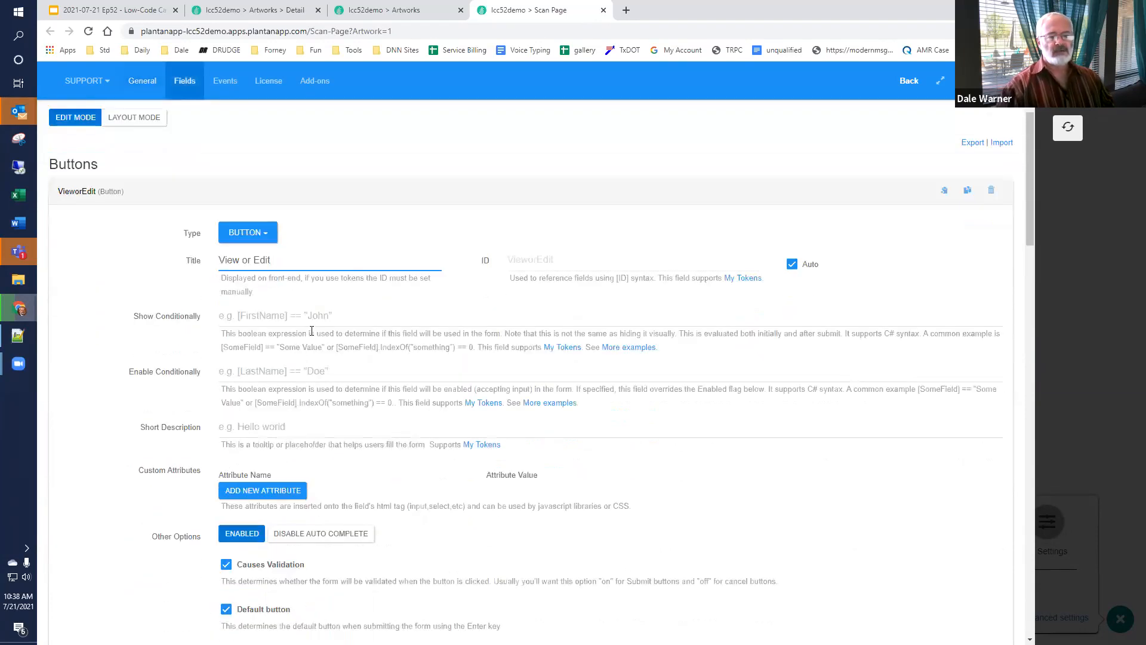
click(309, 317)
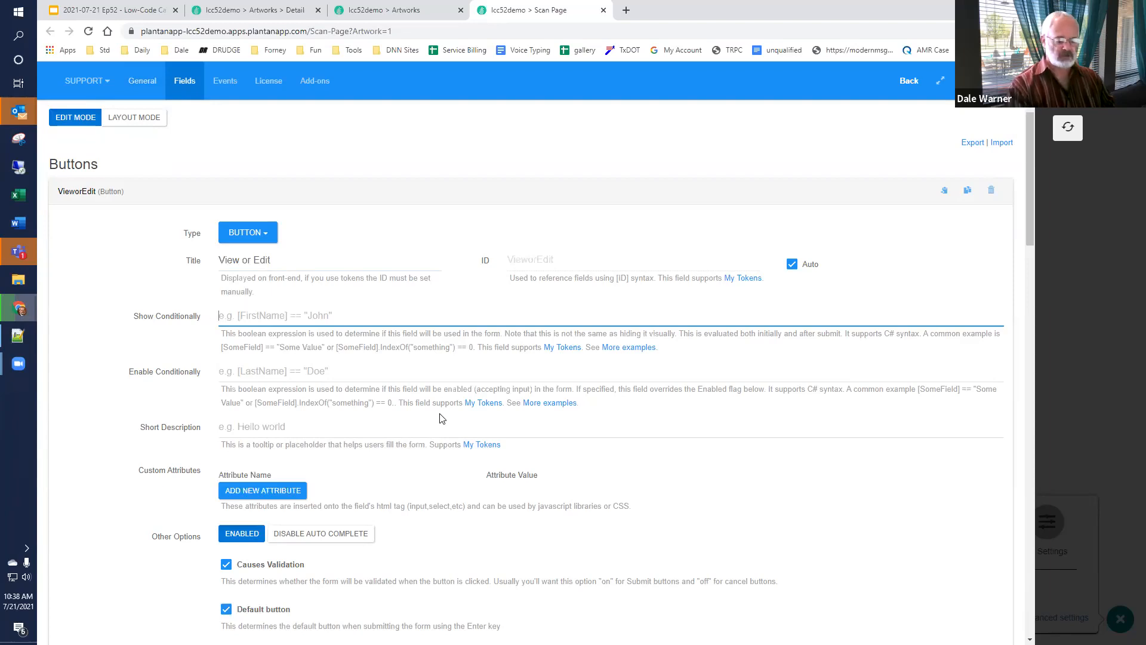
text([Get)
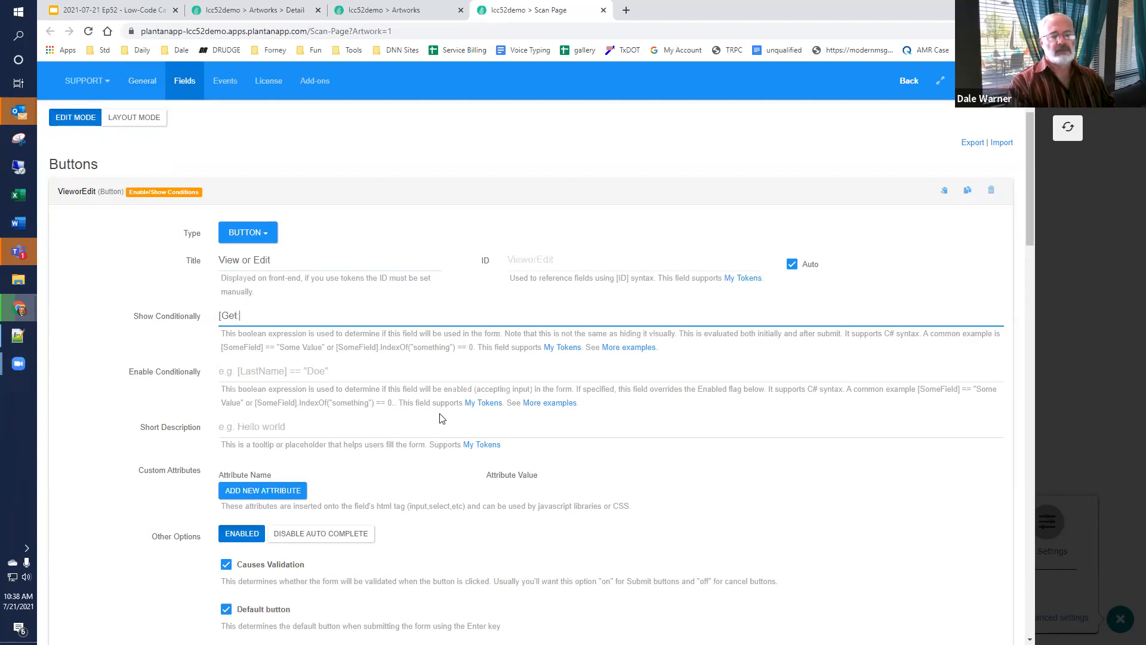
text(:Artw)
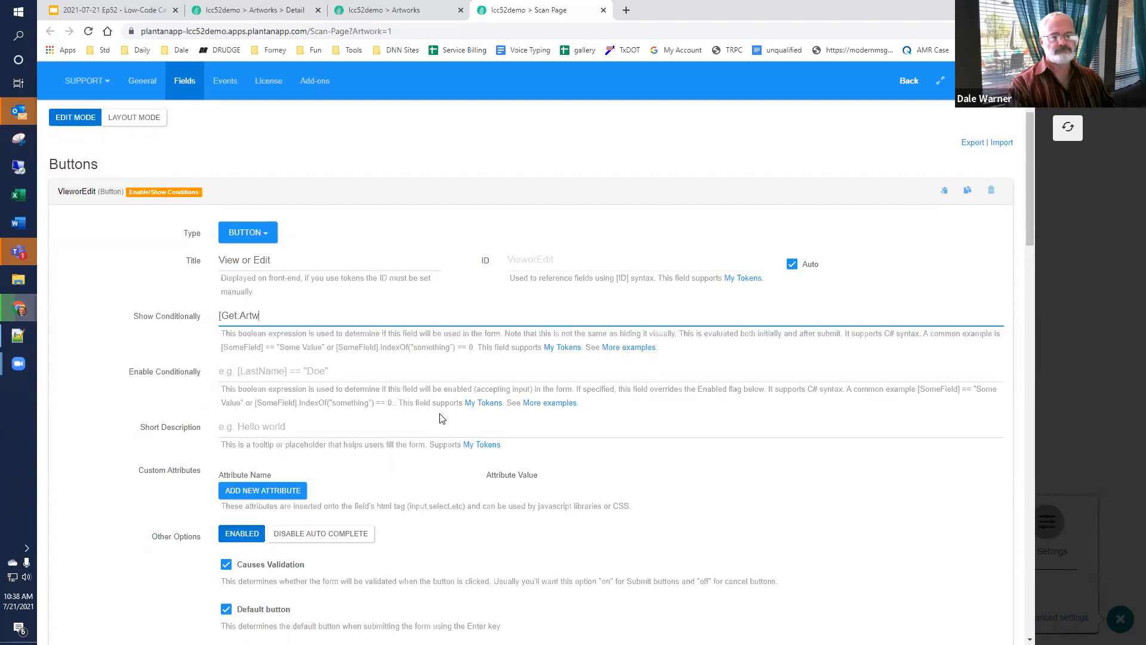
text(ork] )
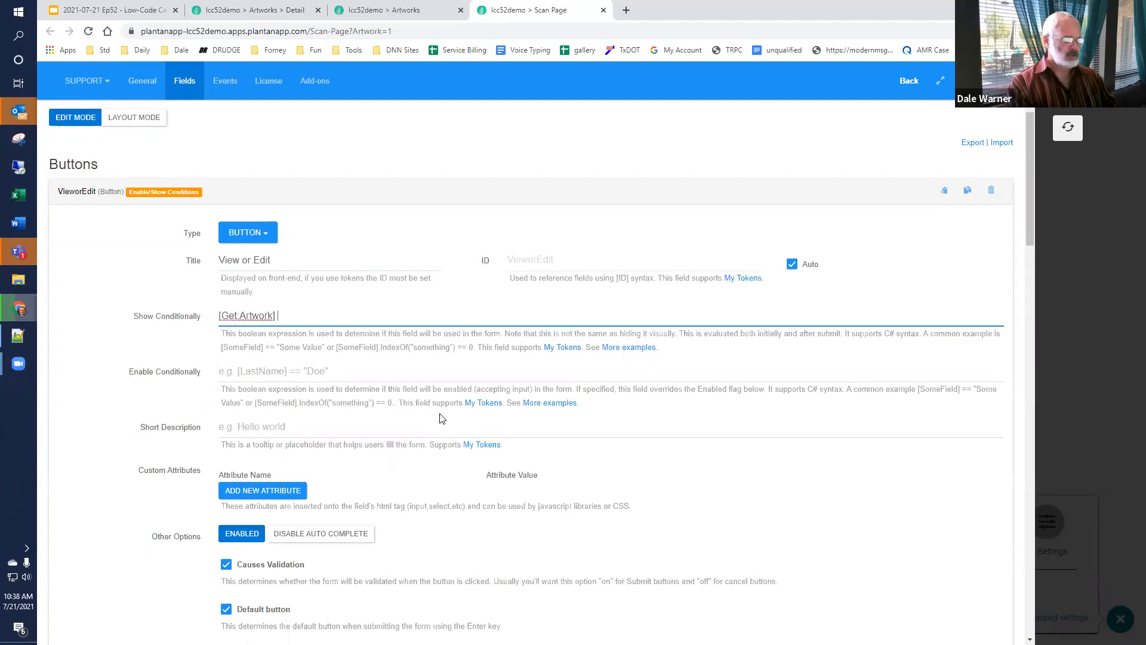
text(!= "")
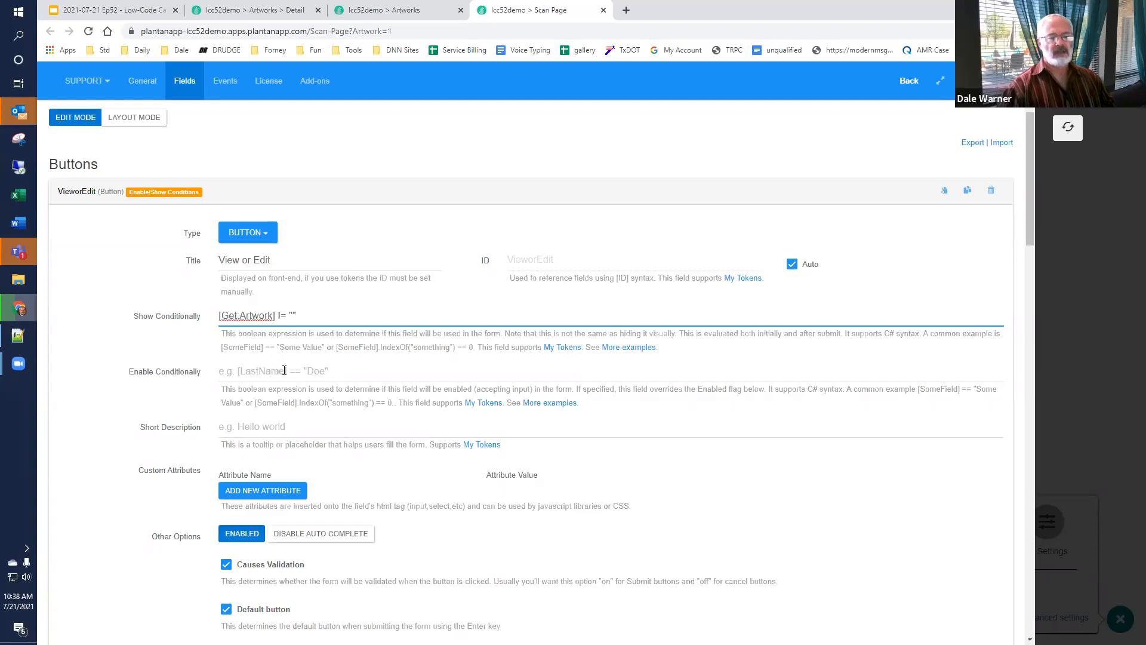
double_click(267, 316)
drag(194, 315, 182, 317)
key(ctrl+c)
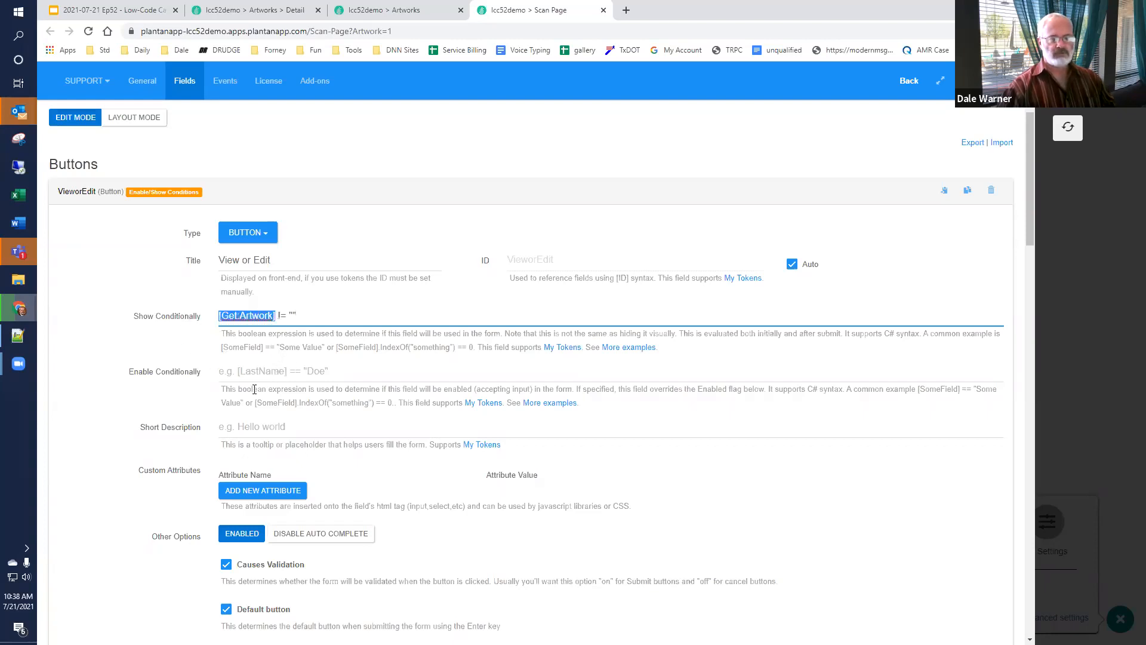
Step: Add a Redirect to Portal Page action to the button's click handler, targeting the Detail page under Artworks
scroll(254, 389, down, 13)
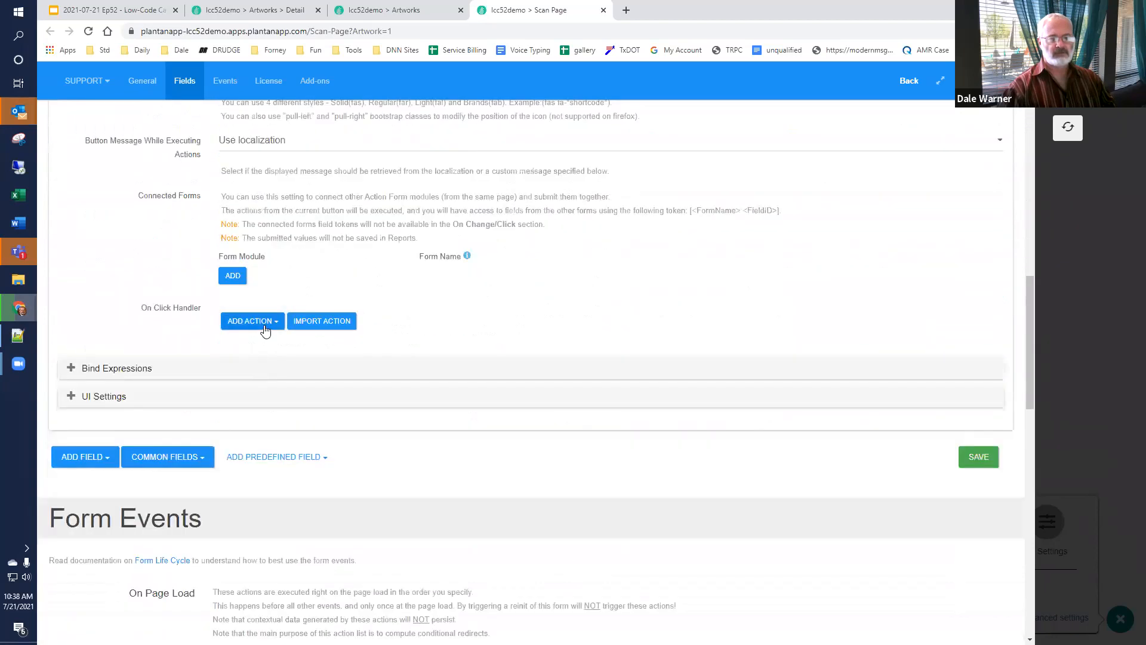
click(265, 329)
text(redir)
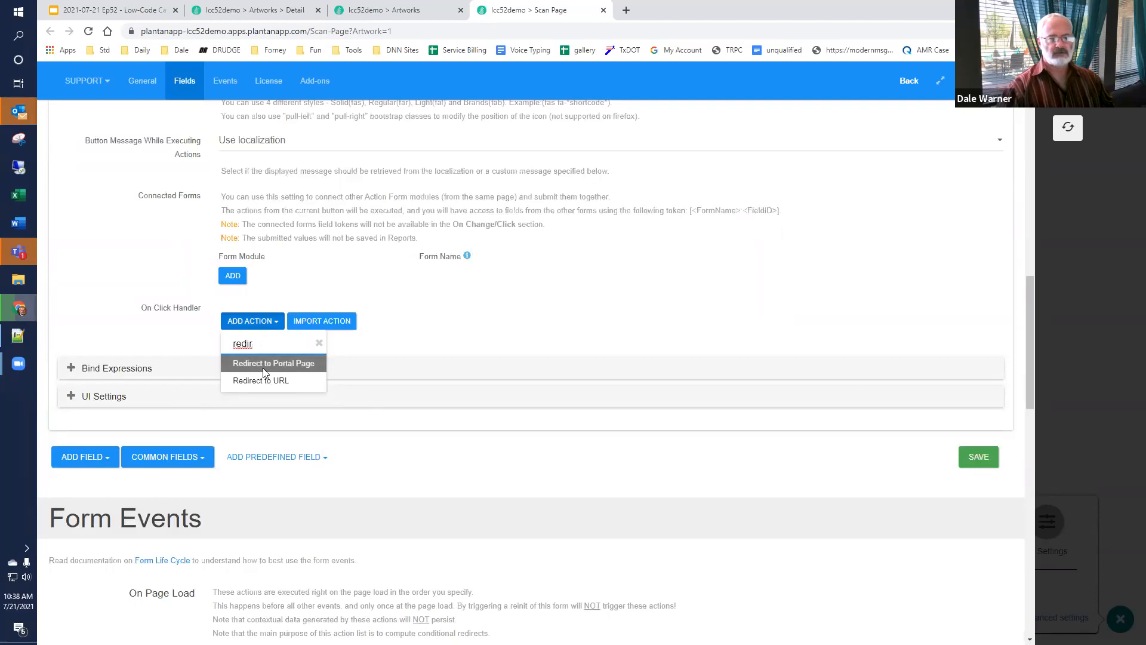
click(263, 371)
scroll(327, 412, down, 5)
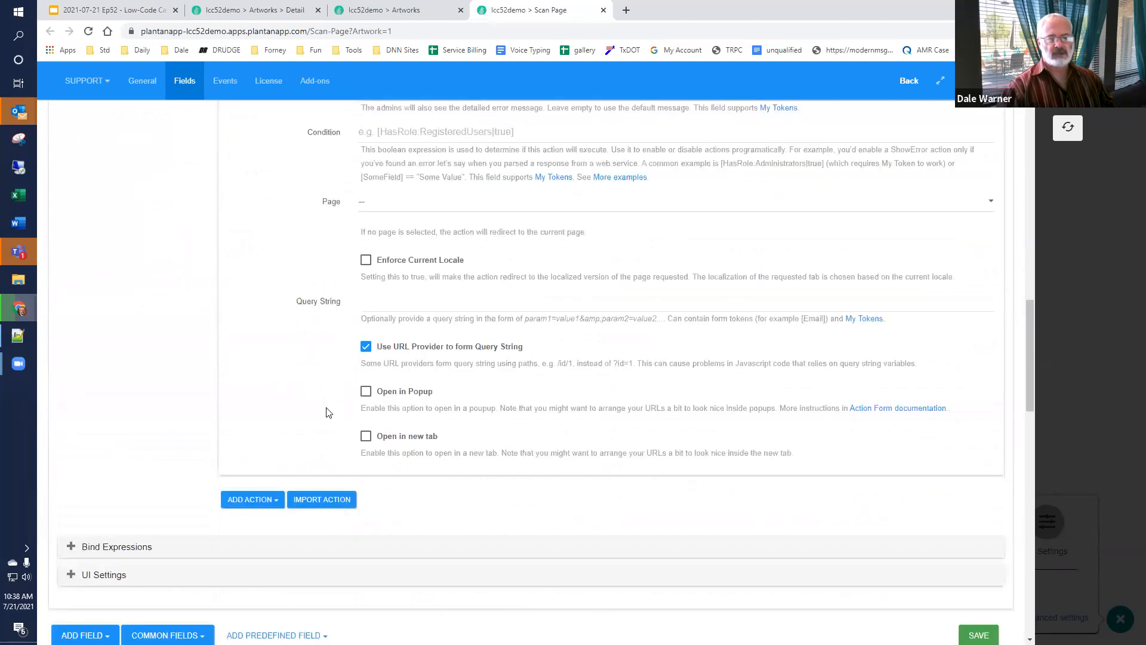
scroll(379, 407, up, 3)
click(391, 383)
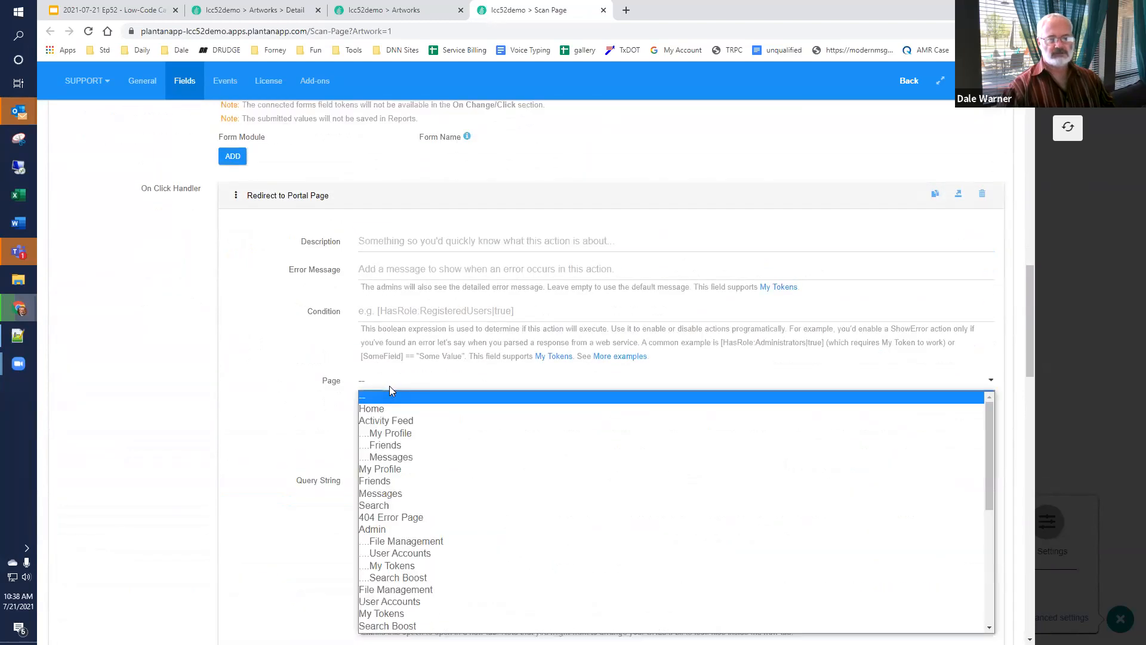
scroll(389, 406, down, 10)
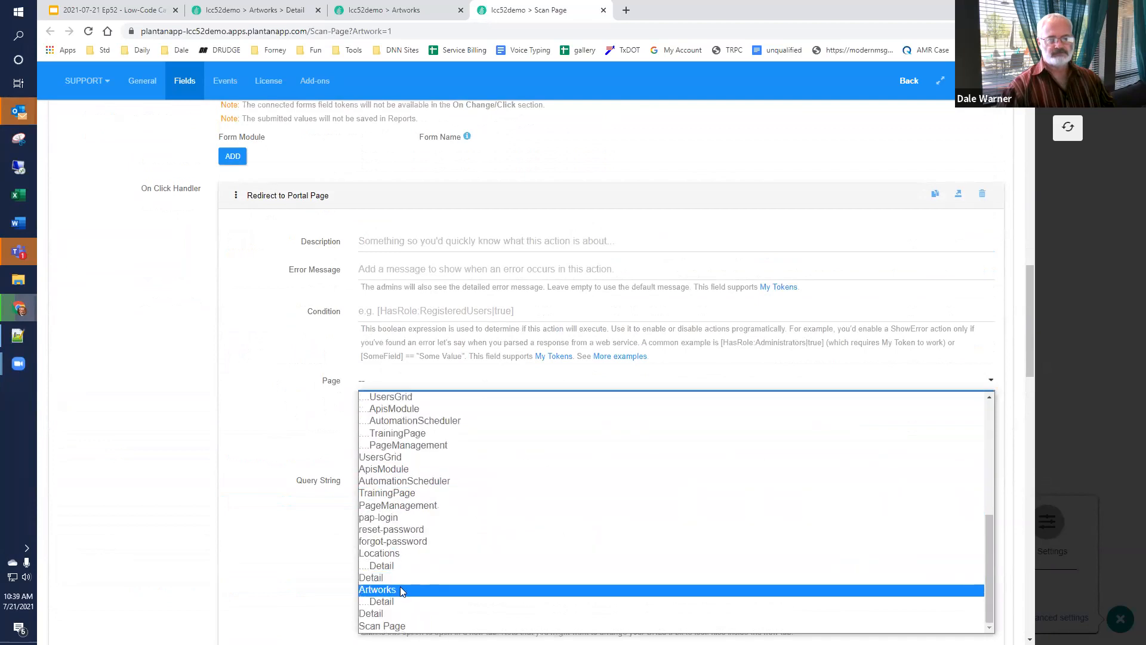
click(402, 603)
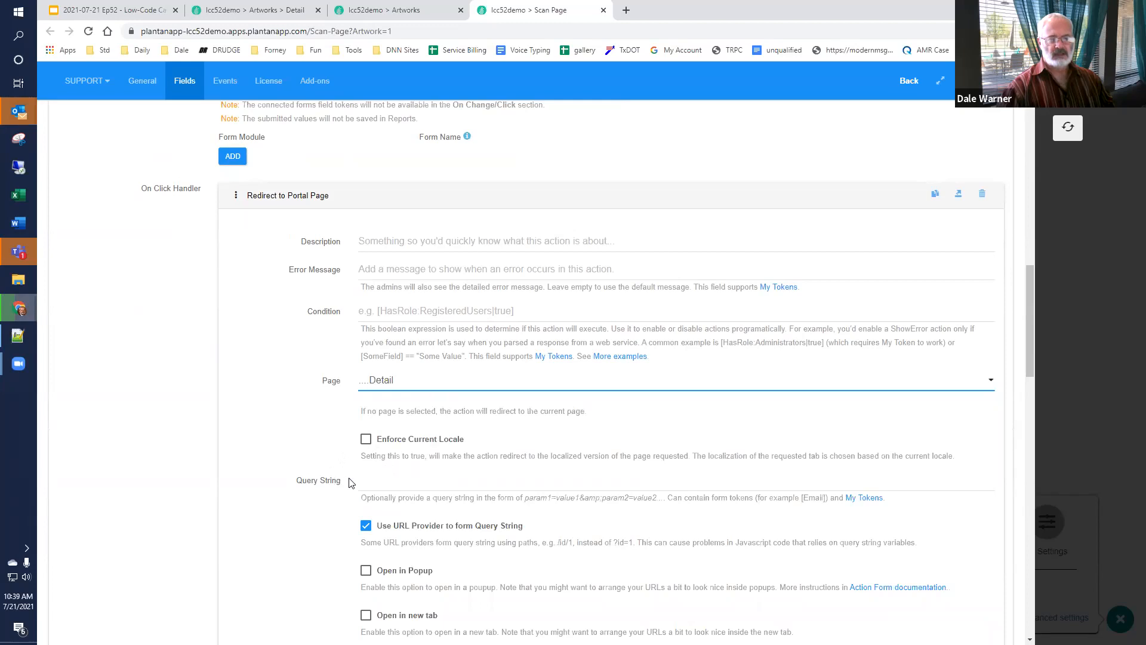
Step: Check the parameter in the artwork detail page's URL and set the redirect's query string to ArtworkId=[Get:Artwork]
click(372, 479)
click(378, 8)
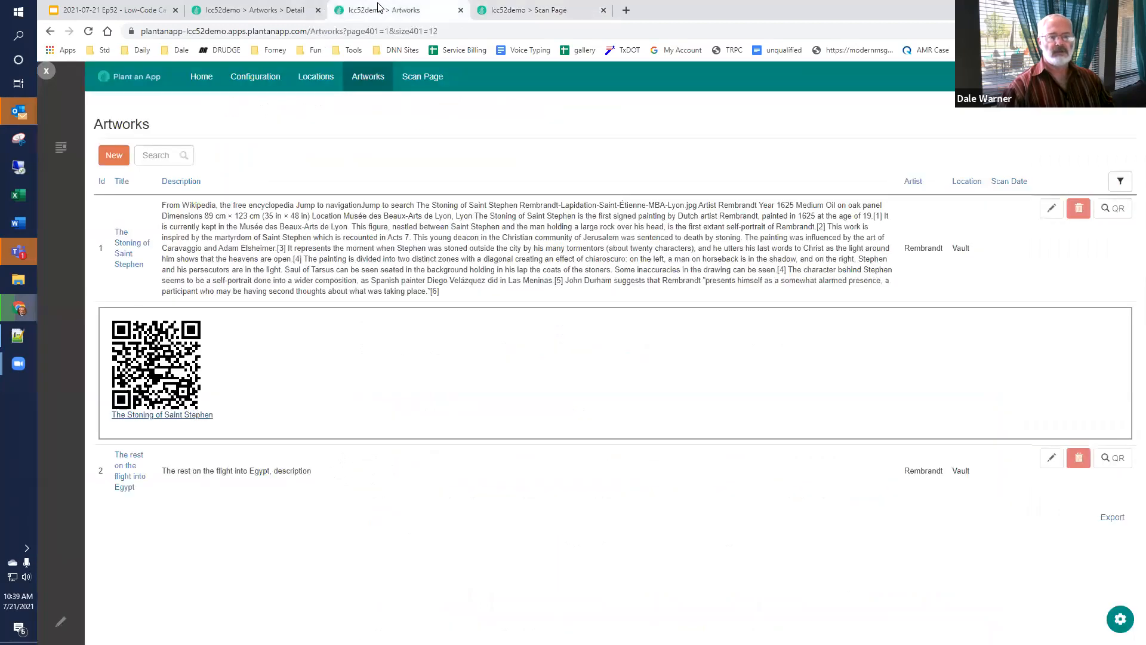
click(126, 246)
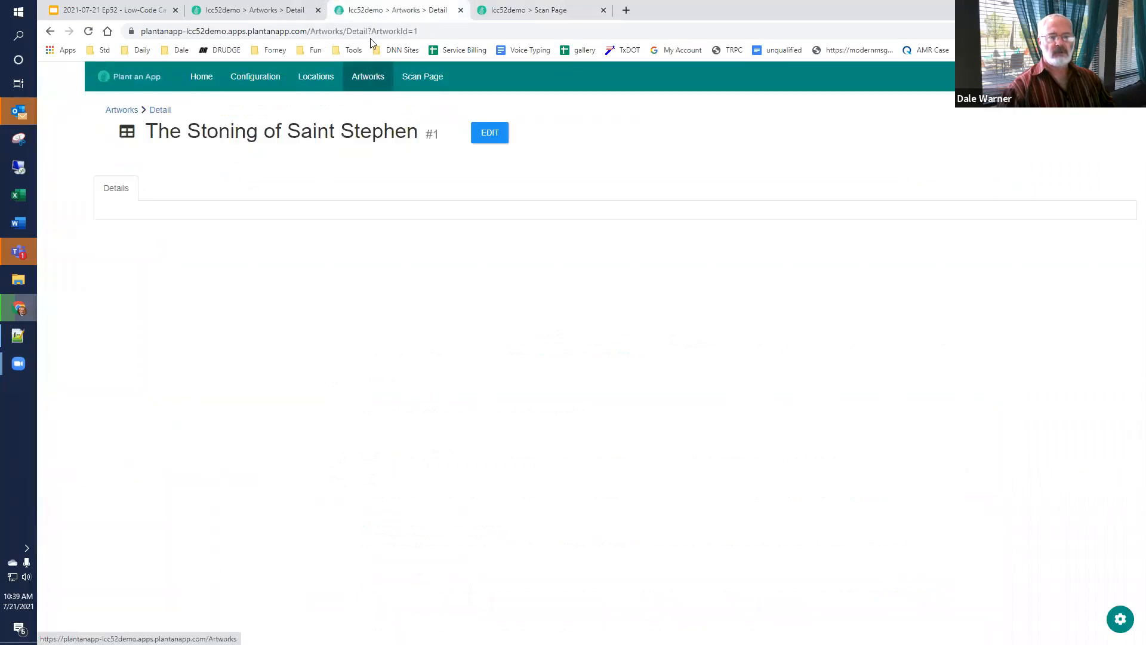
click(506, 10)
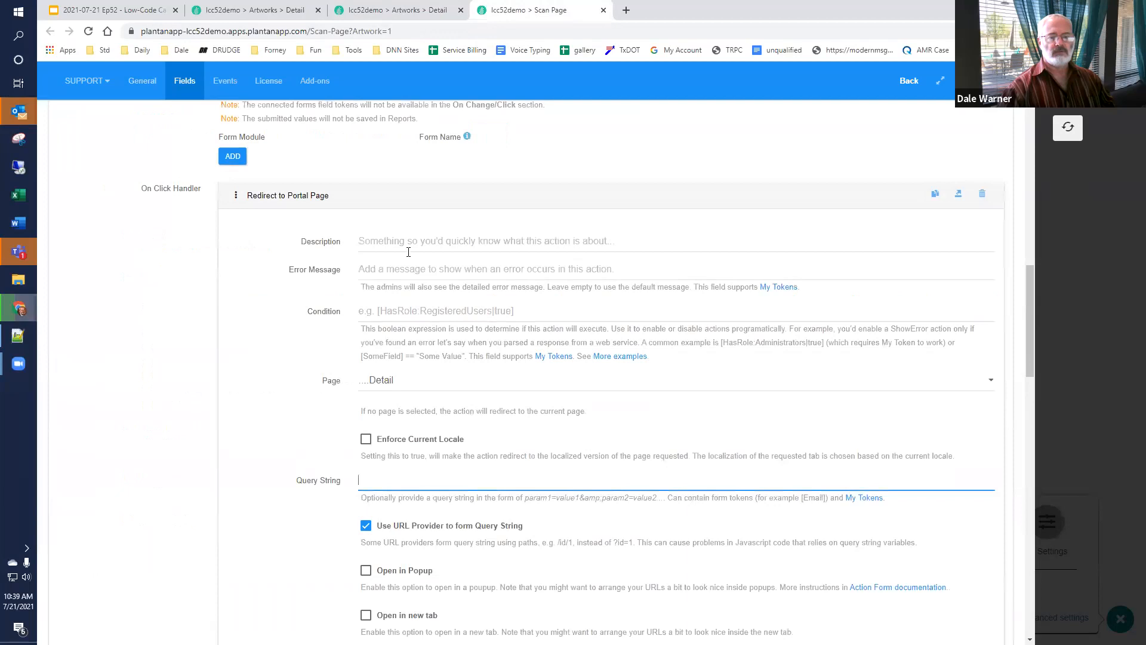
text(Artwork)
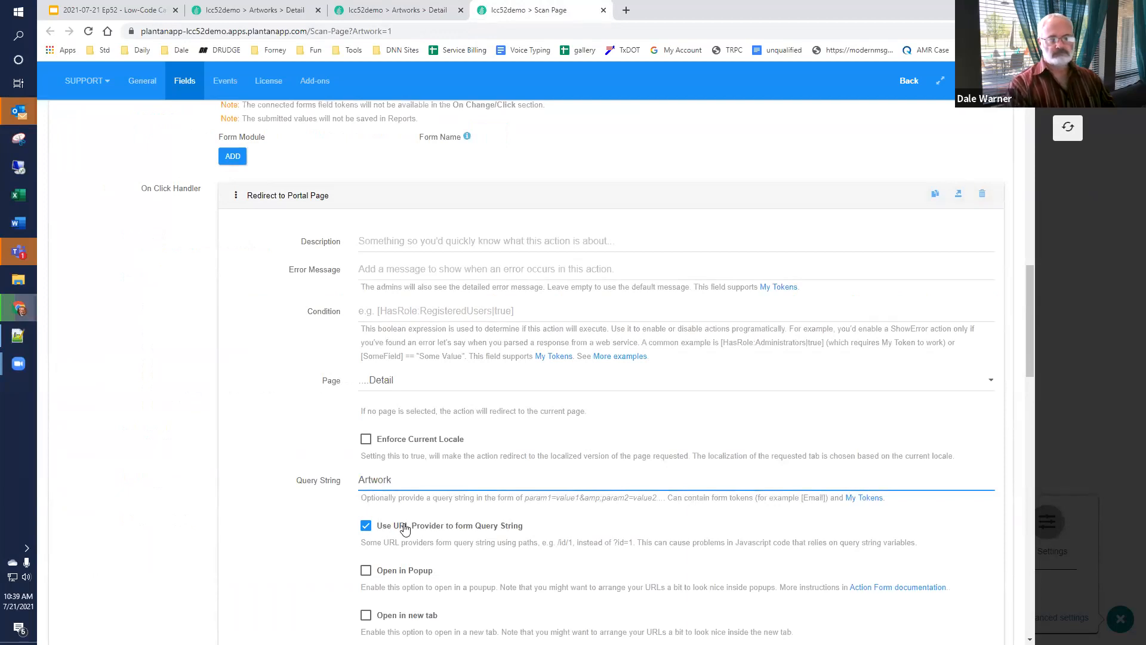
text(Id =)
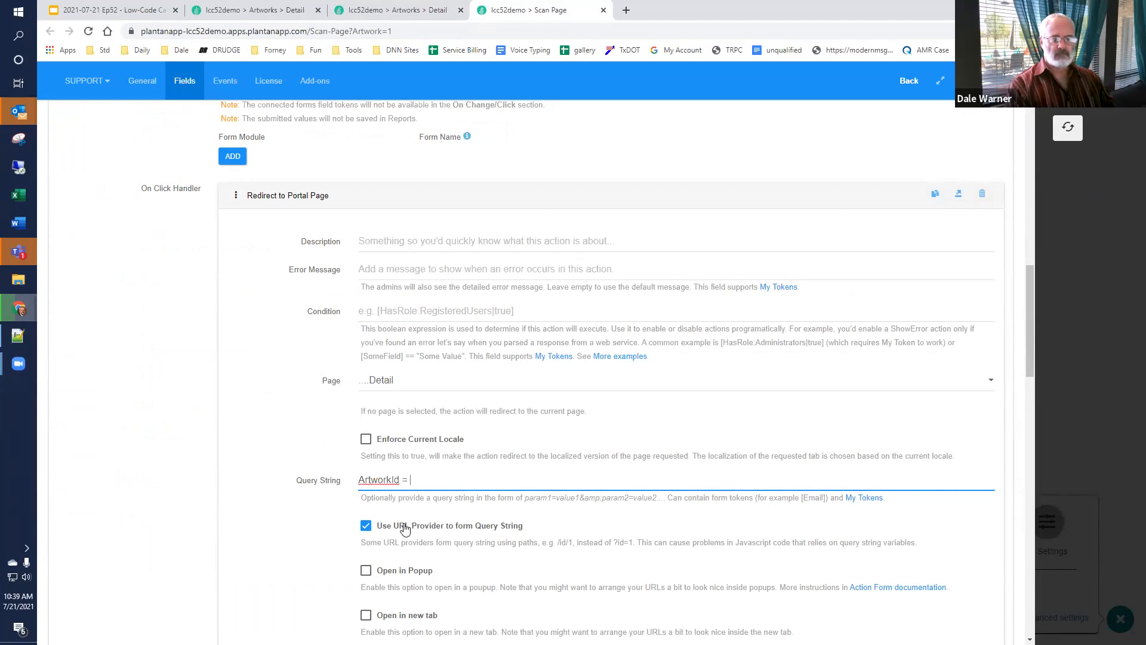
key(BackSpace)
key(BackSpace)
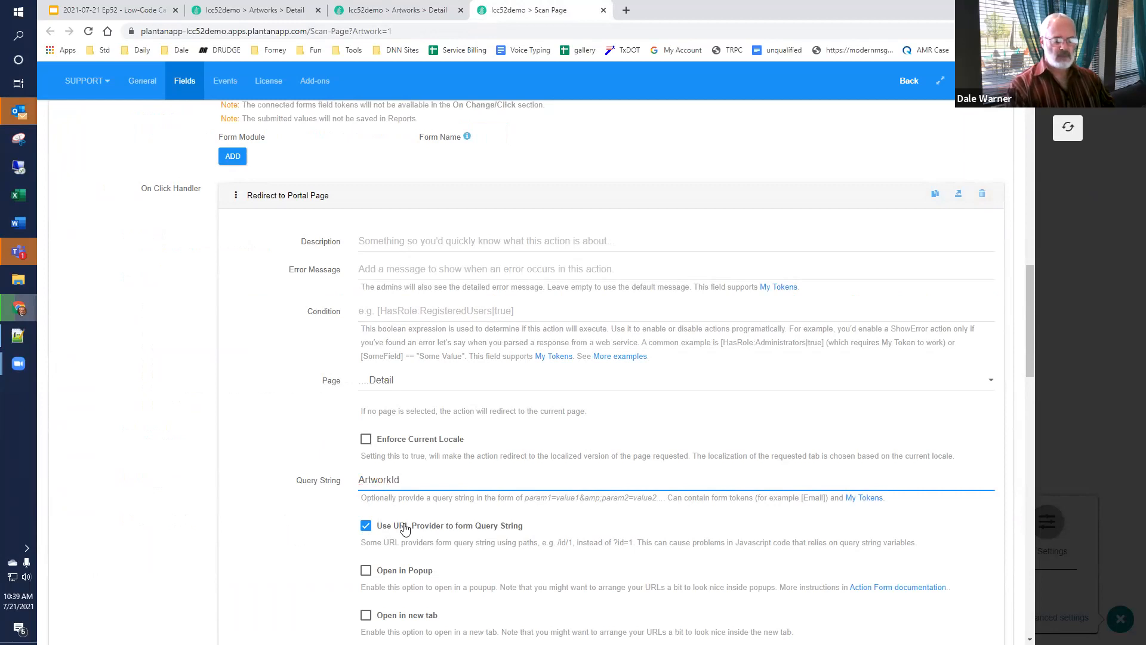
text(=)
key(ctrl+v)
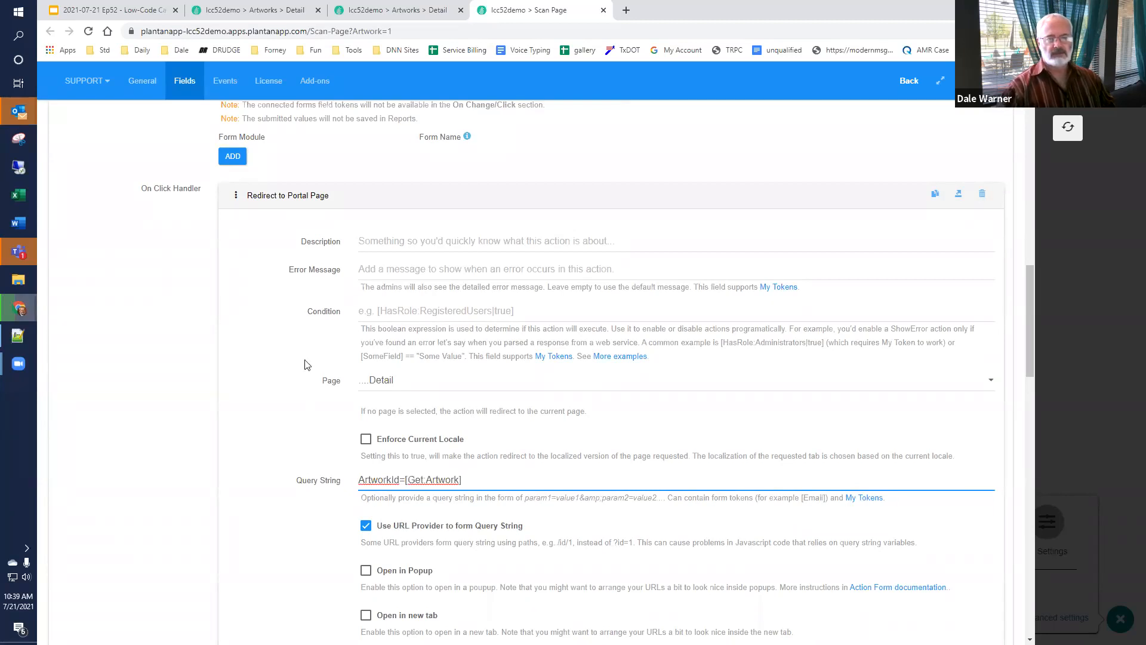
Step: Describe the redirect action as "When they click the view button, send them to the detail page" and save the form
click(380, 246)
text(When they click the view button, send them to the detail page)
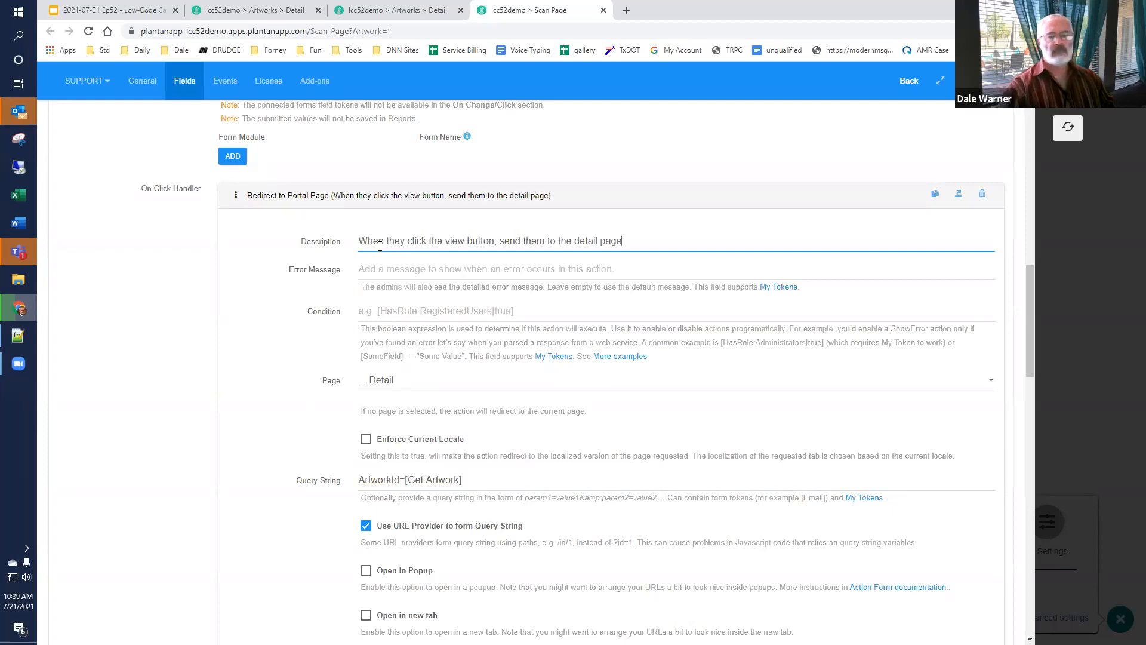
scroll(519, 349, down, 2)
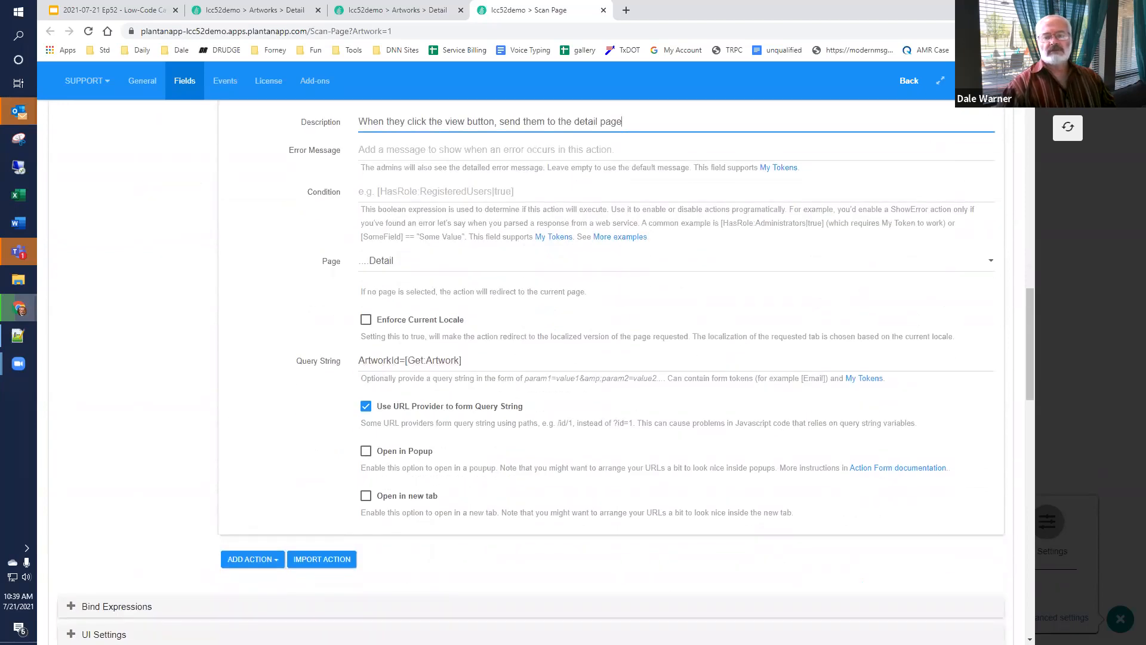
click(979, 80)
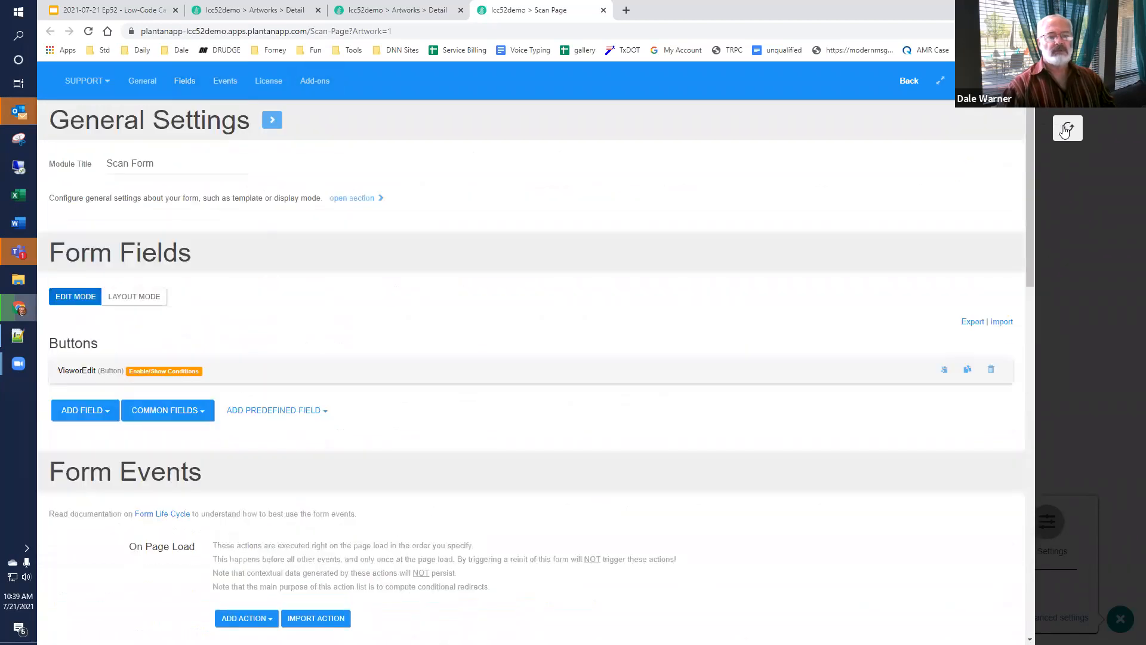
Step: Reload the Scan Page and test the View or Edit button's visibility without and with Artwork=1 in the URL
click(1068, 128)
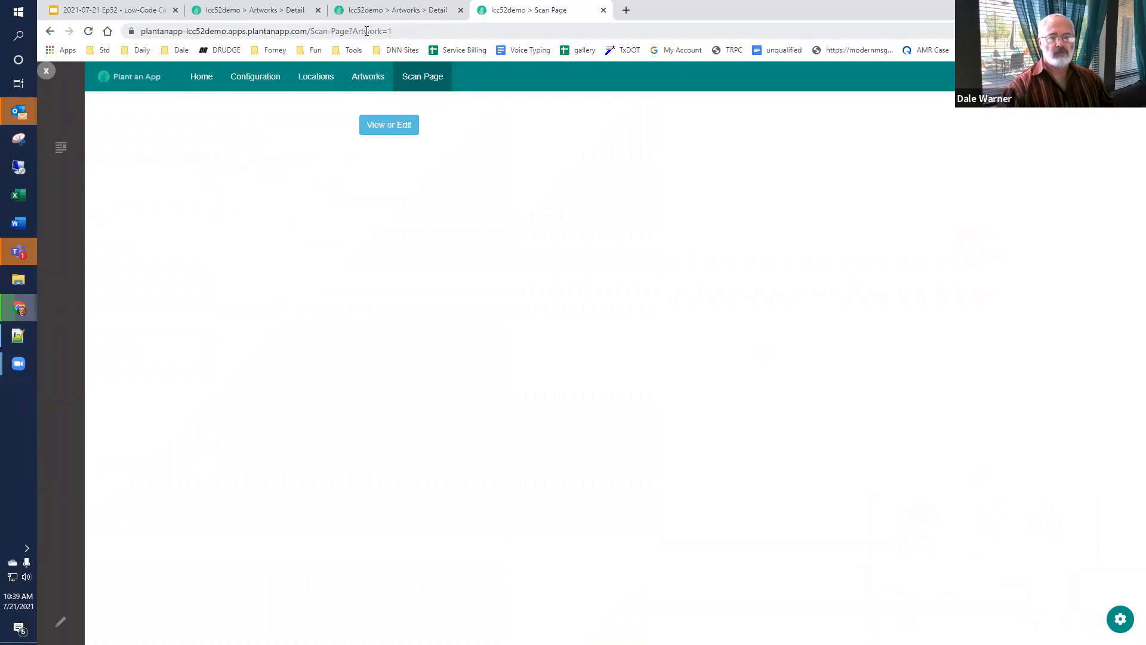
drag(354, 30, 465, 29)
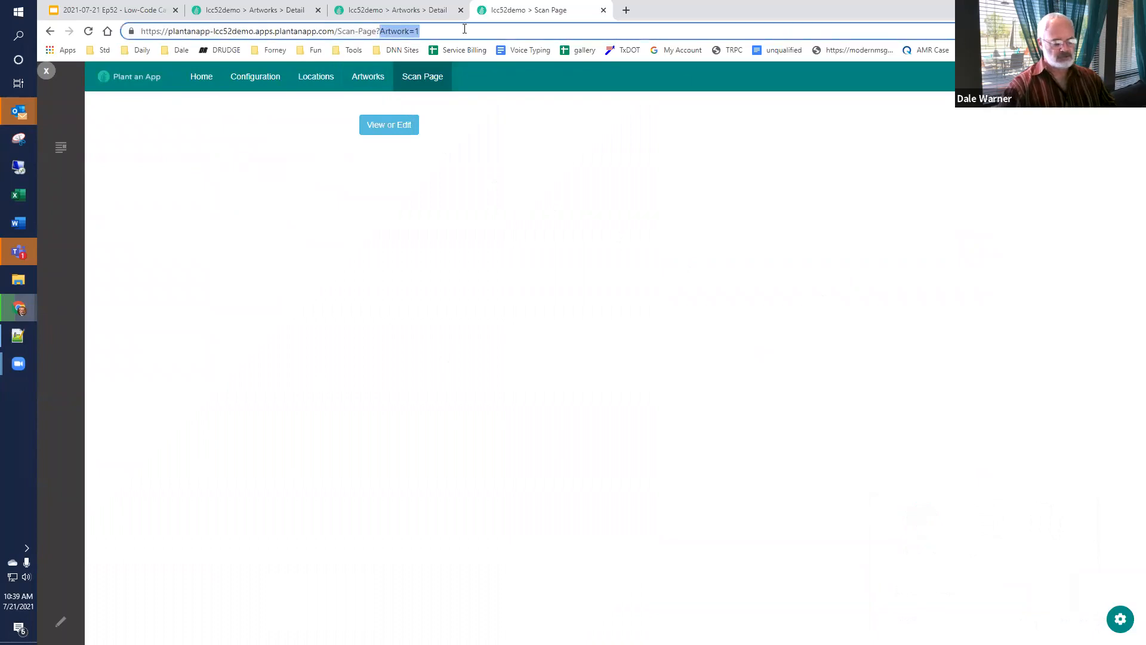
key(BackSpace)
key(Return)
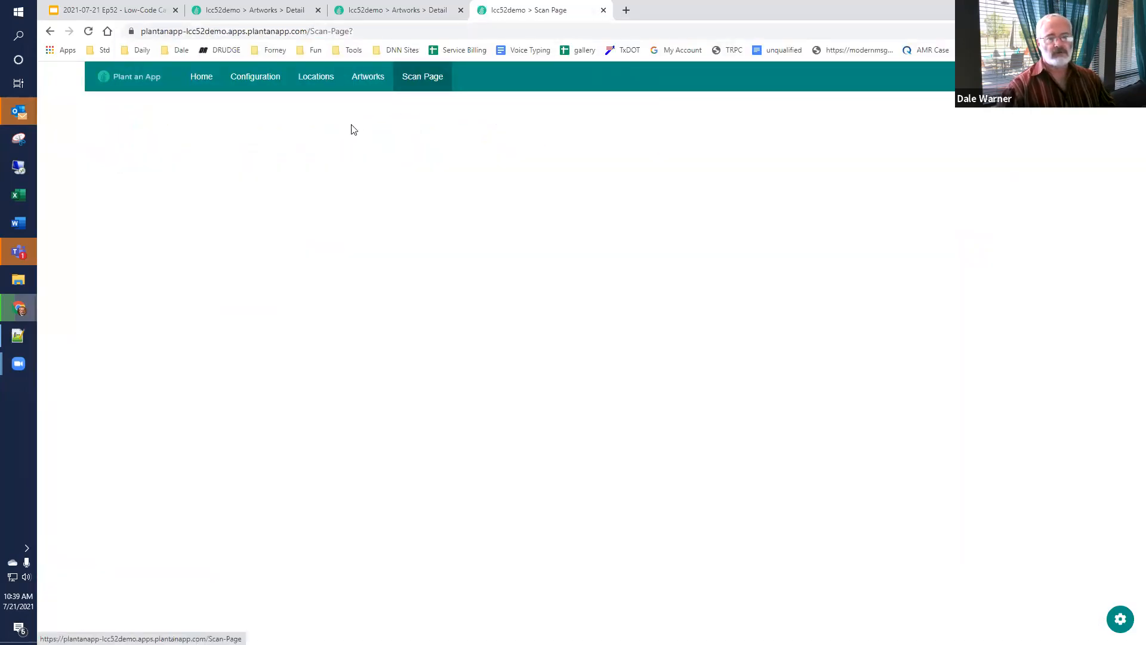
click(397, 30)
text(Artwork=1)
key(Return)
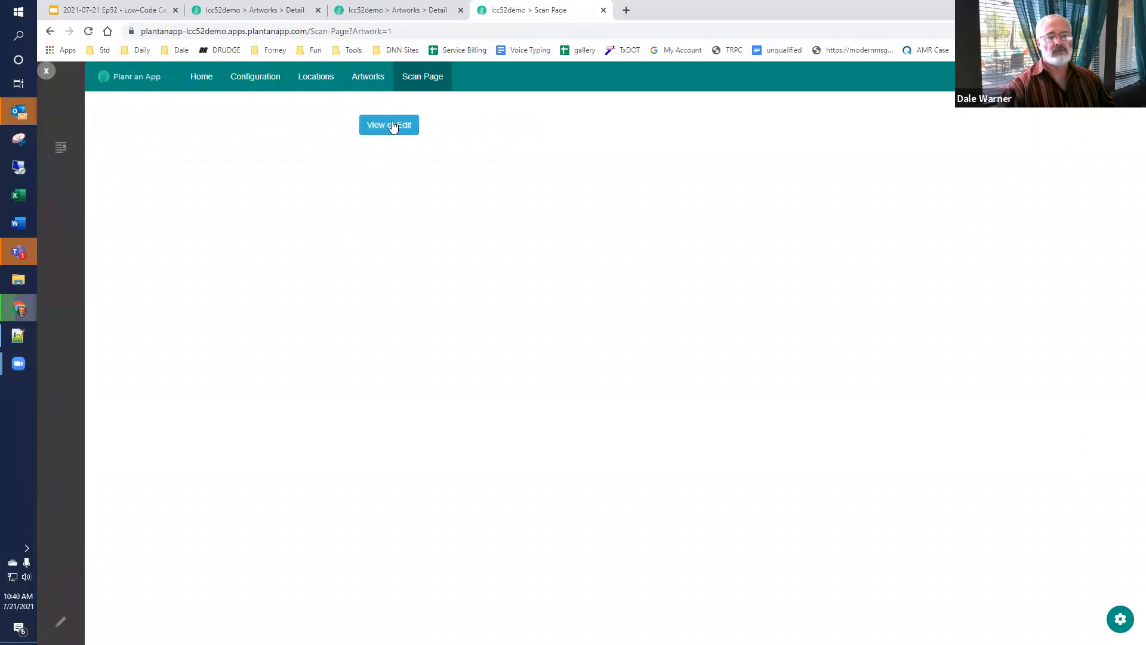
Step: Test the View or Edit button's redirect, then open and close the artwork's edit form on the detail page
click(392, 126)
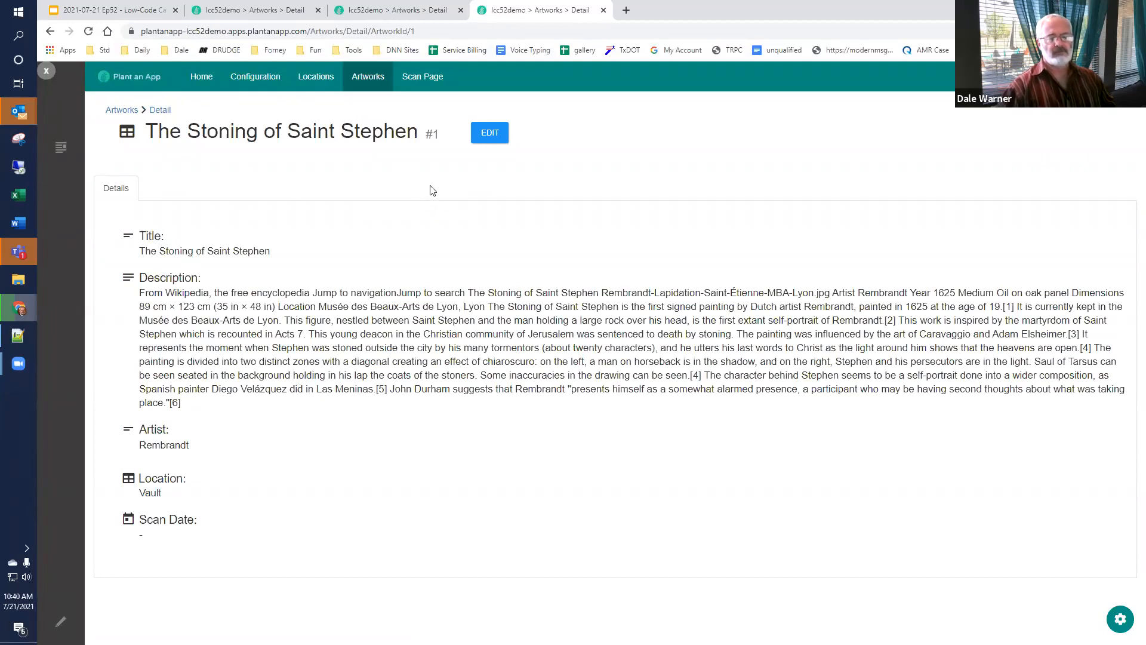
click(494, 133)
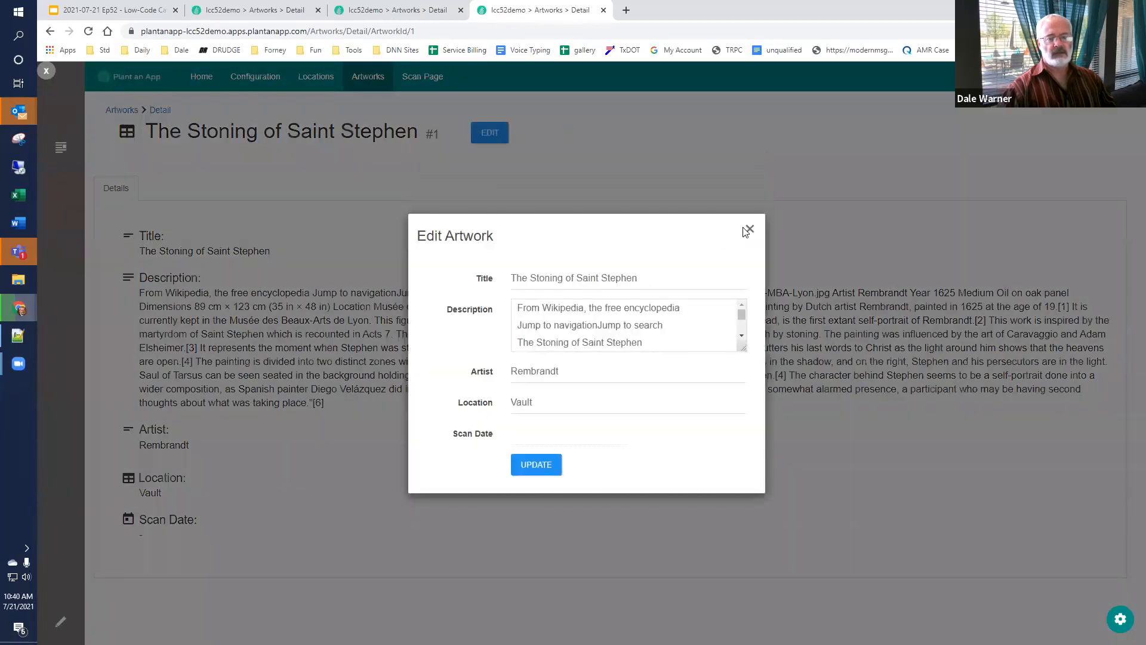
click(749, 229)
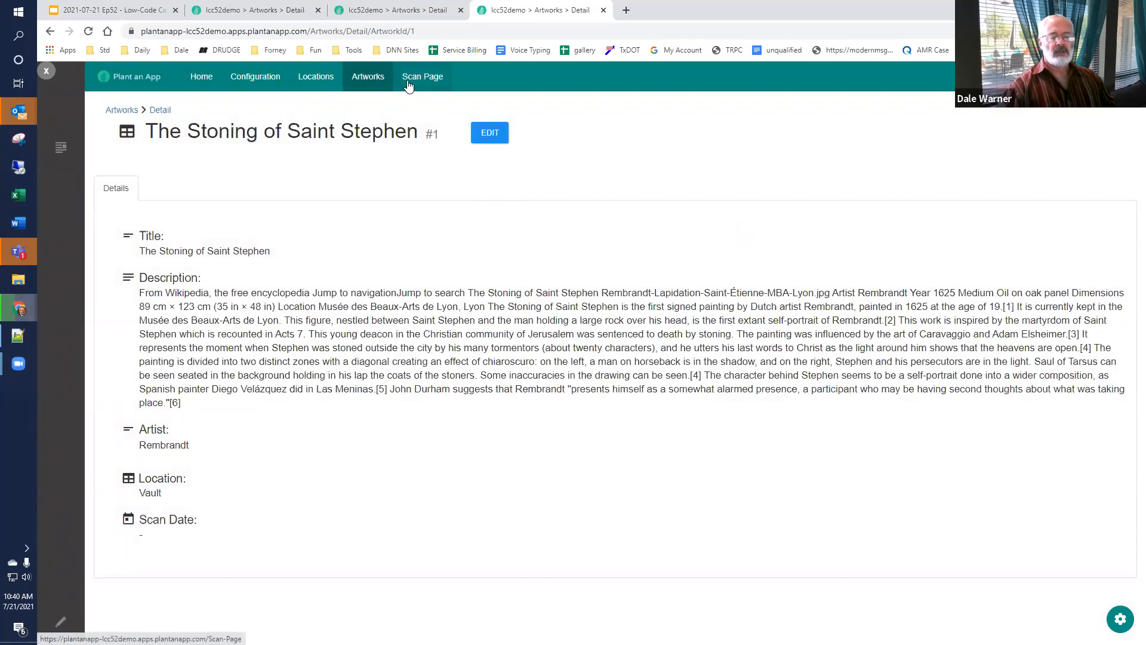
Step: Switch to the Low-Code Café slides and highlight the View / Edit Option item under Managers
click(108, 11)
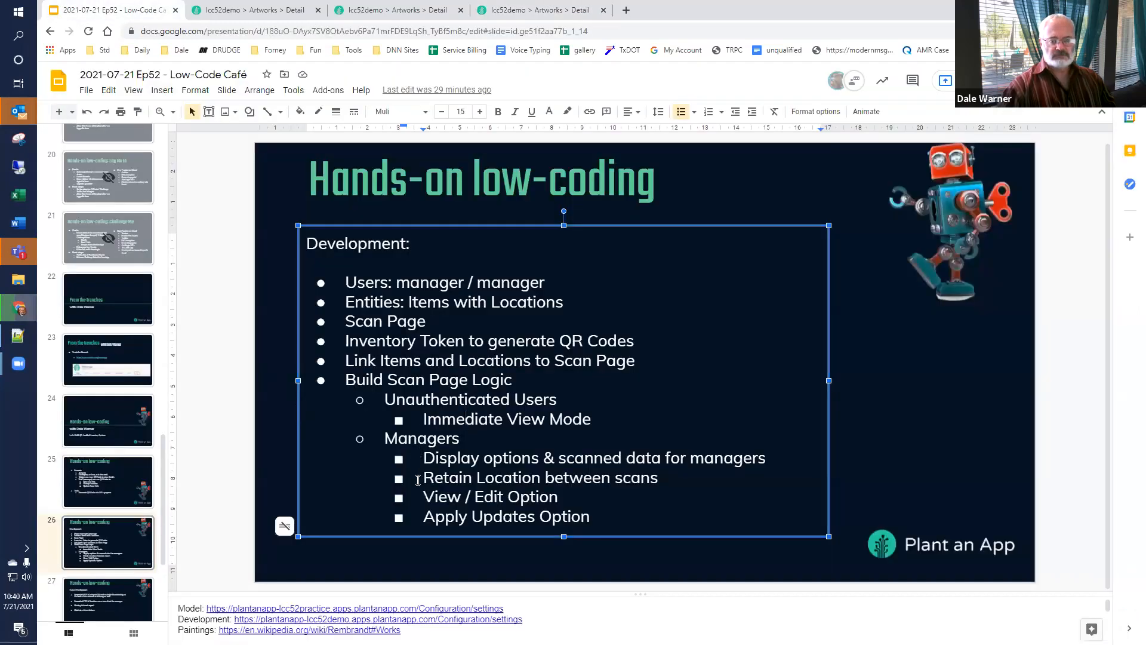
triple_click(610, 498)
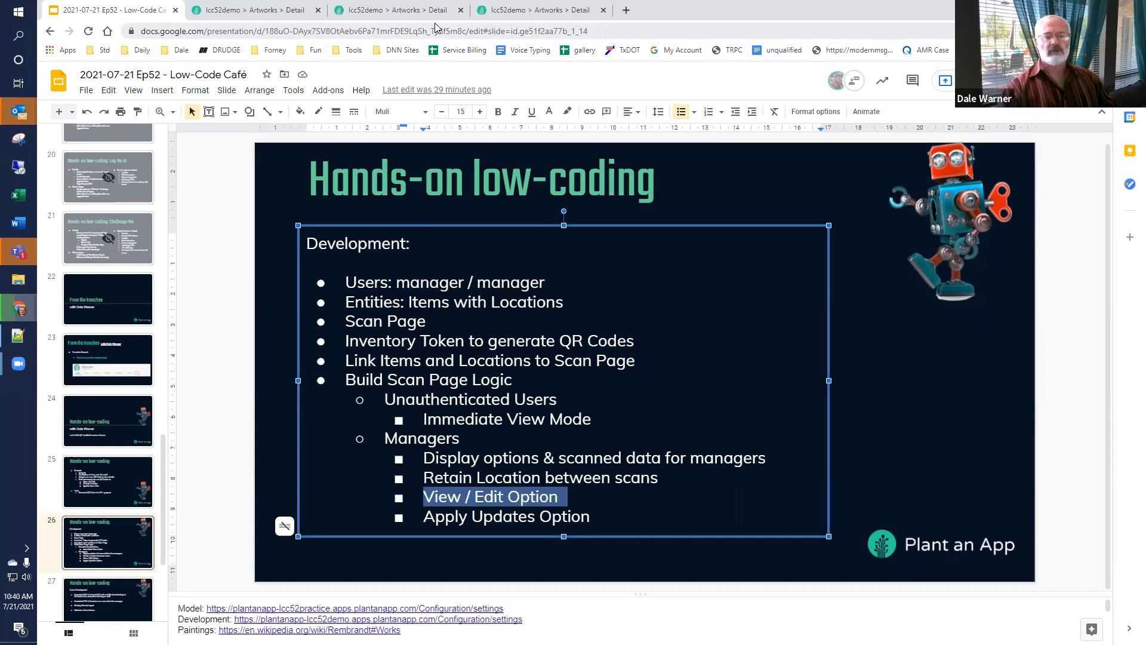
Step: Close the tab used for the redirect test and open the Scan Page without an artwork parameter
click(529, 10)
click(603, 10)
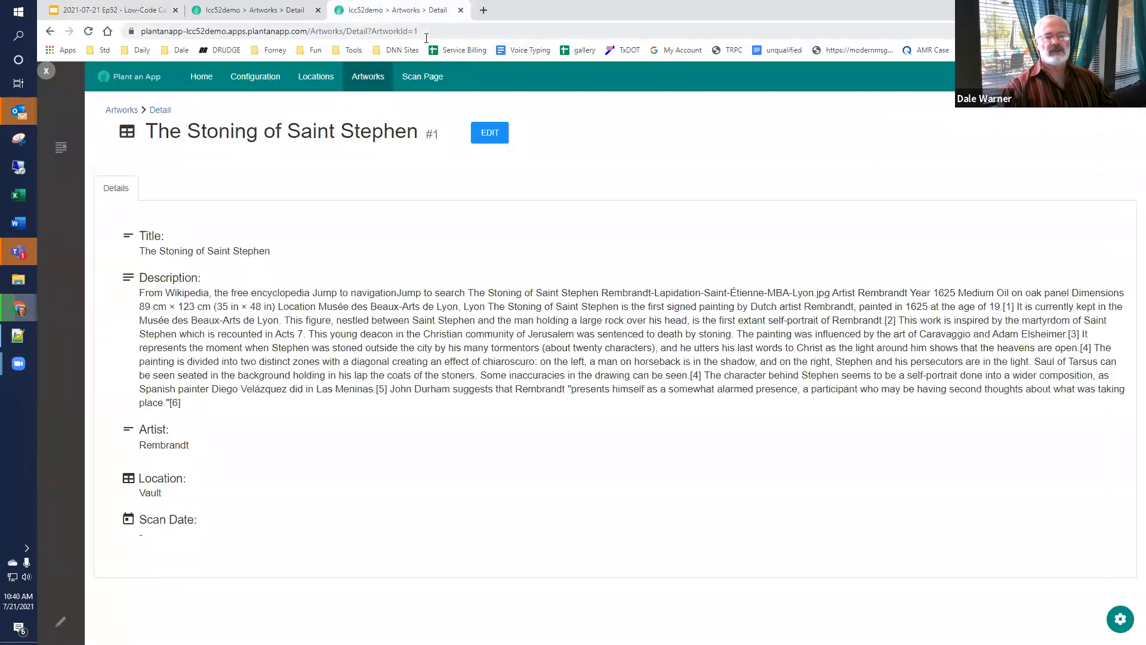
click(417, 79)
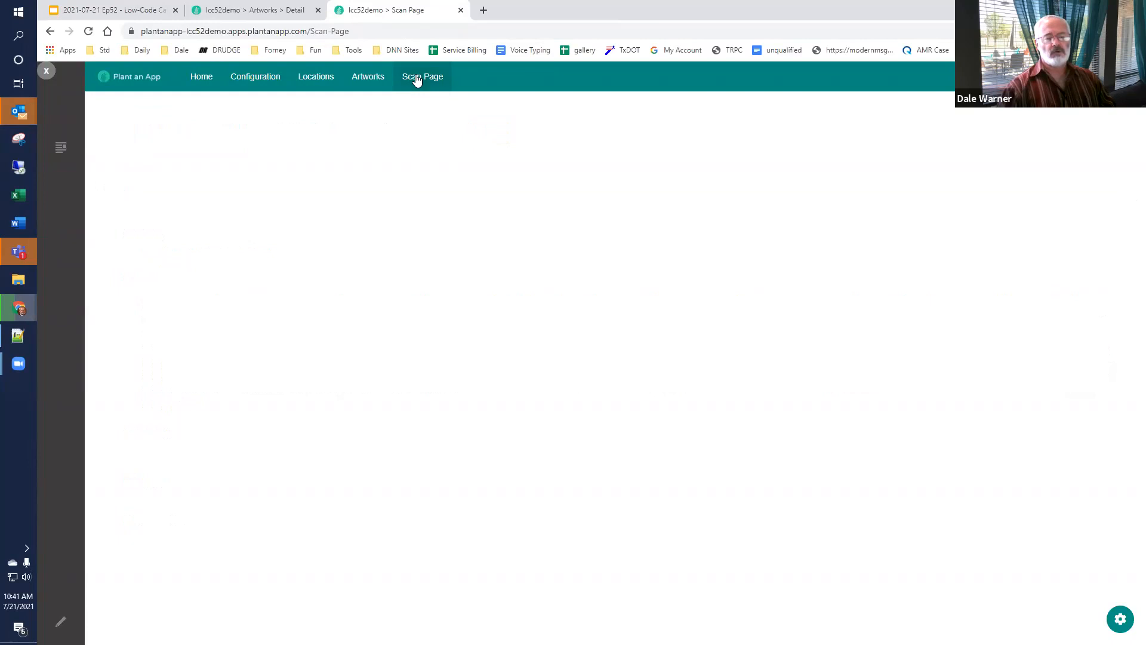
click(417, 83)
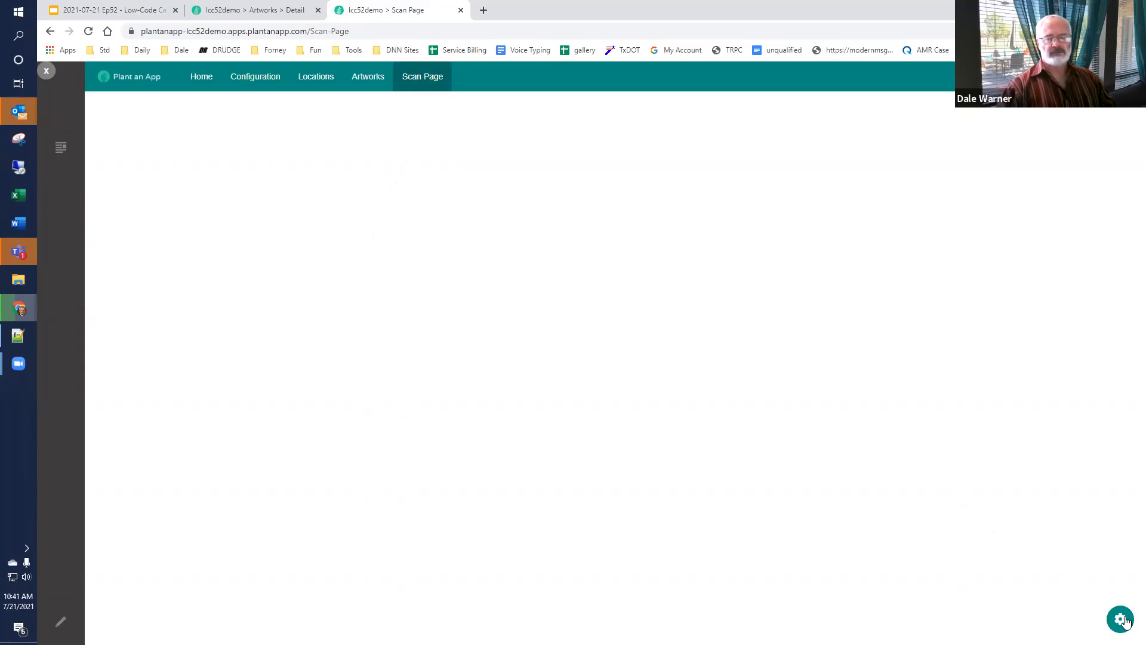
Step: Open the Scan Form's configuration and add a Text Box field titled Location Name
click(1122, 620)
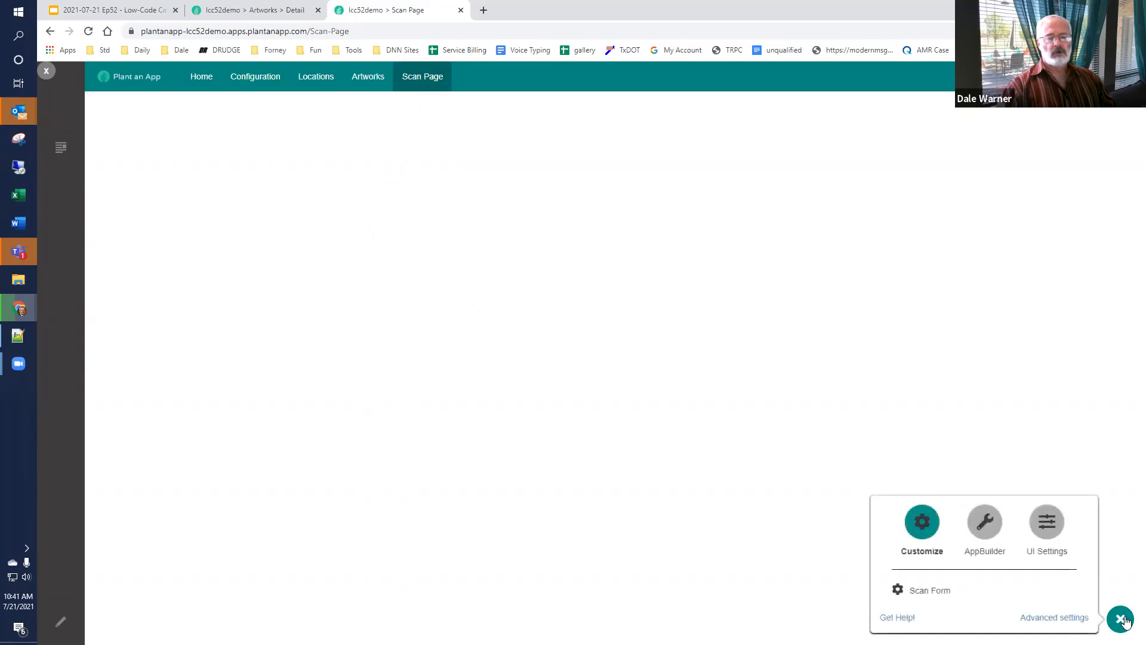
click(935, 591)
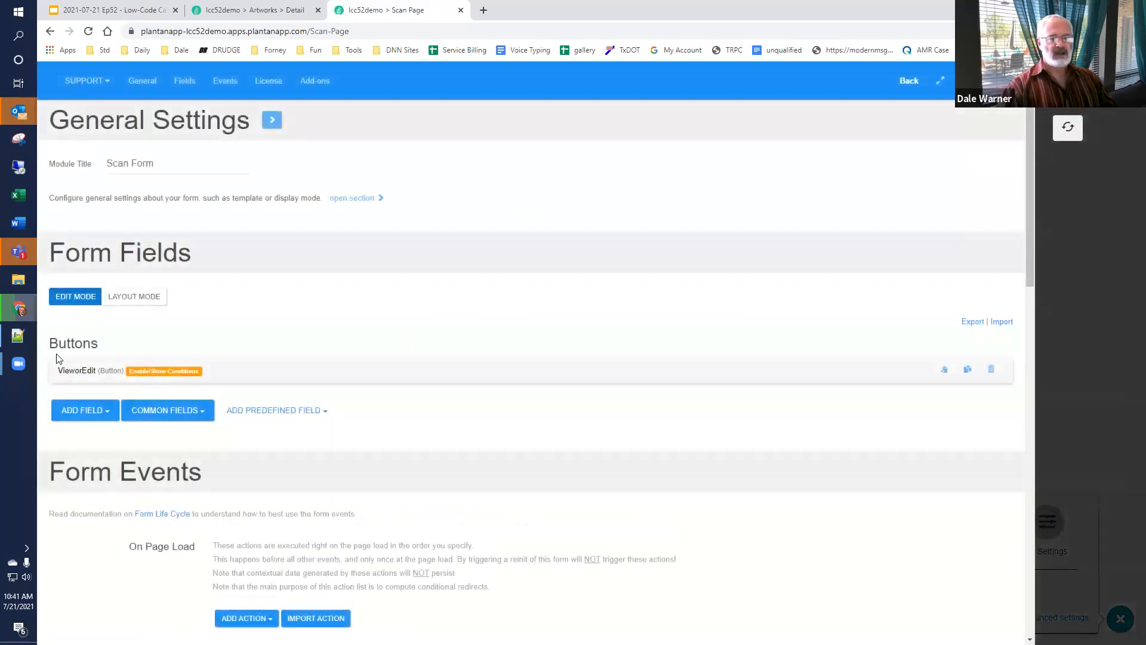
click(96, 414)
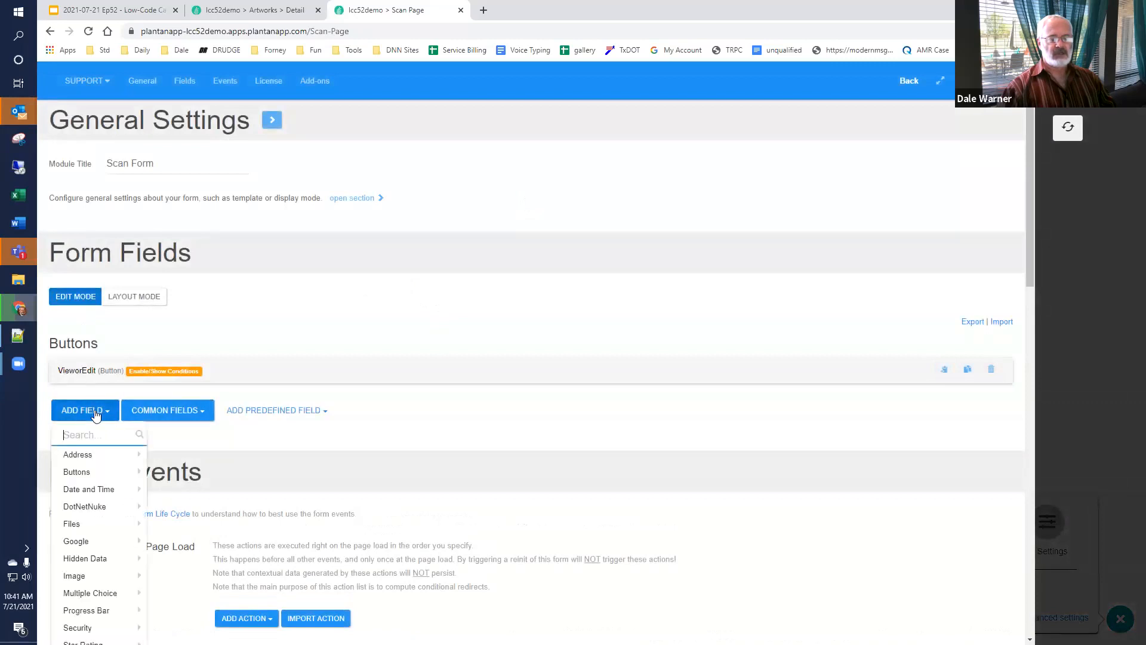
scroll(95, 413, down, 3)
mouse_move(96, 497)
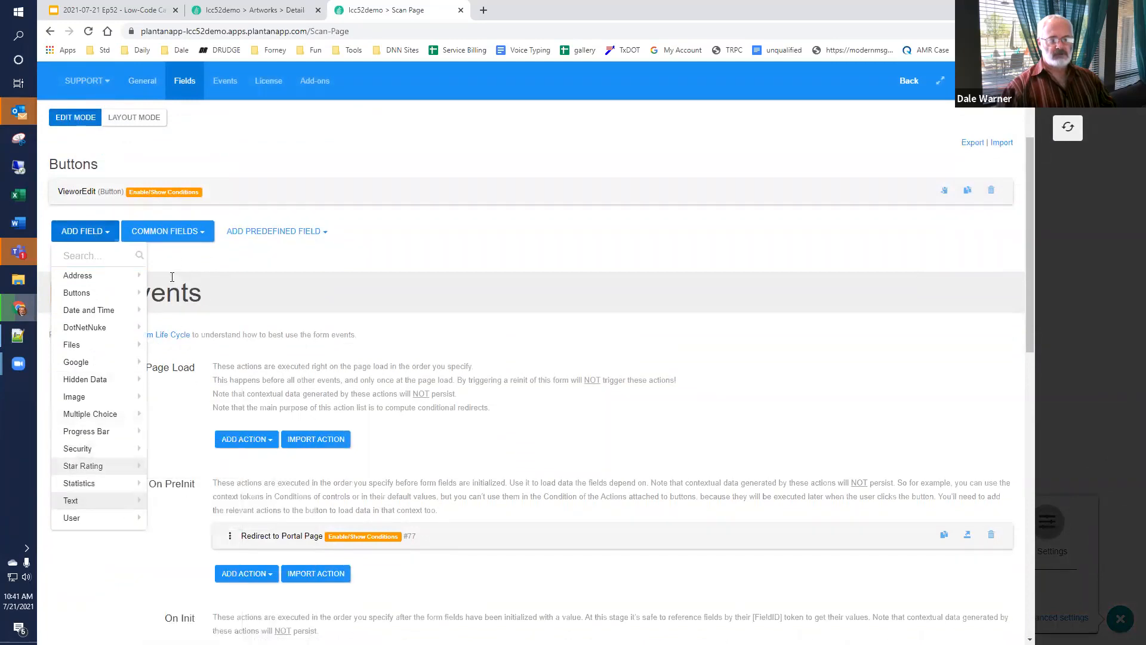
click(184, 227)
click(184, 227)
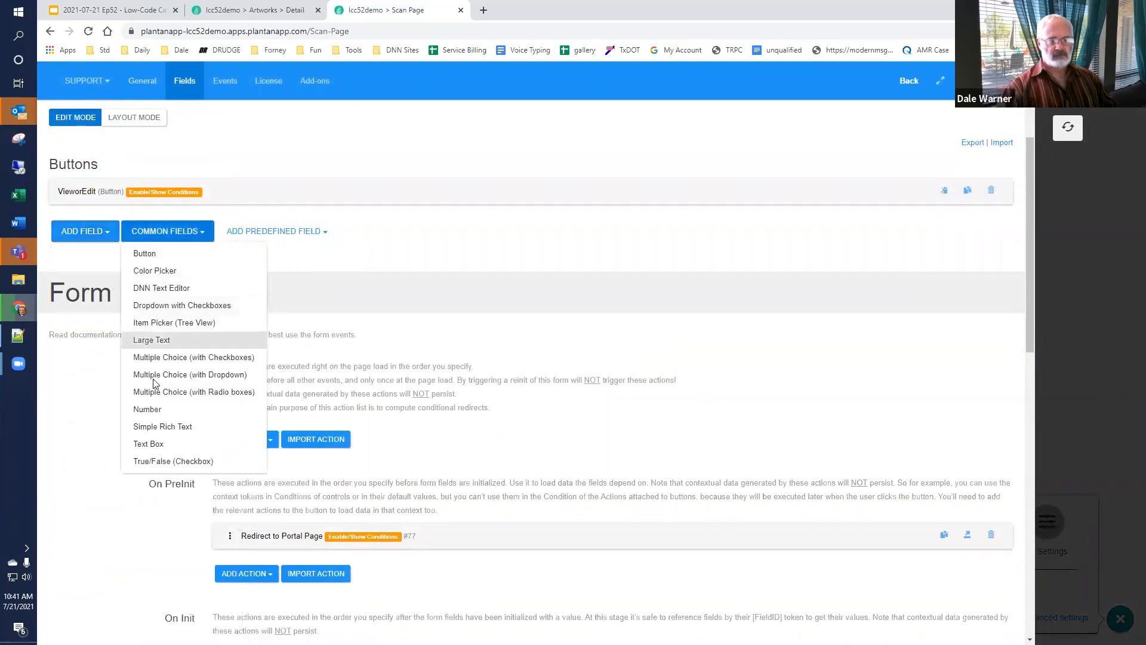
click(156, 442)
text(L)
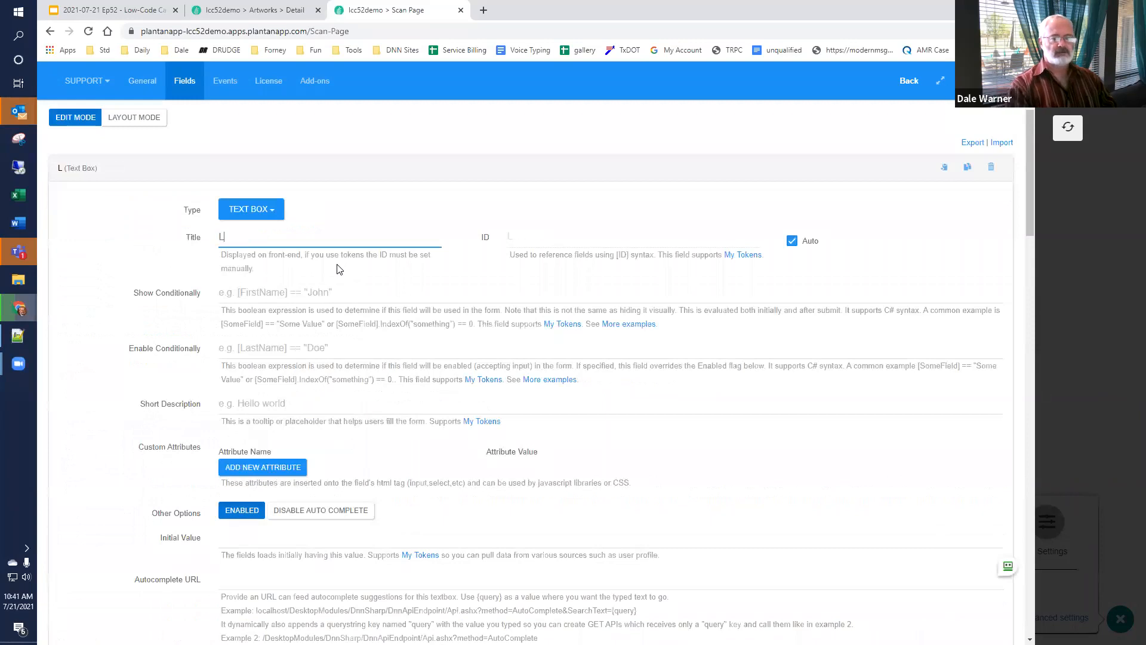
text(ocation Name)
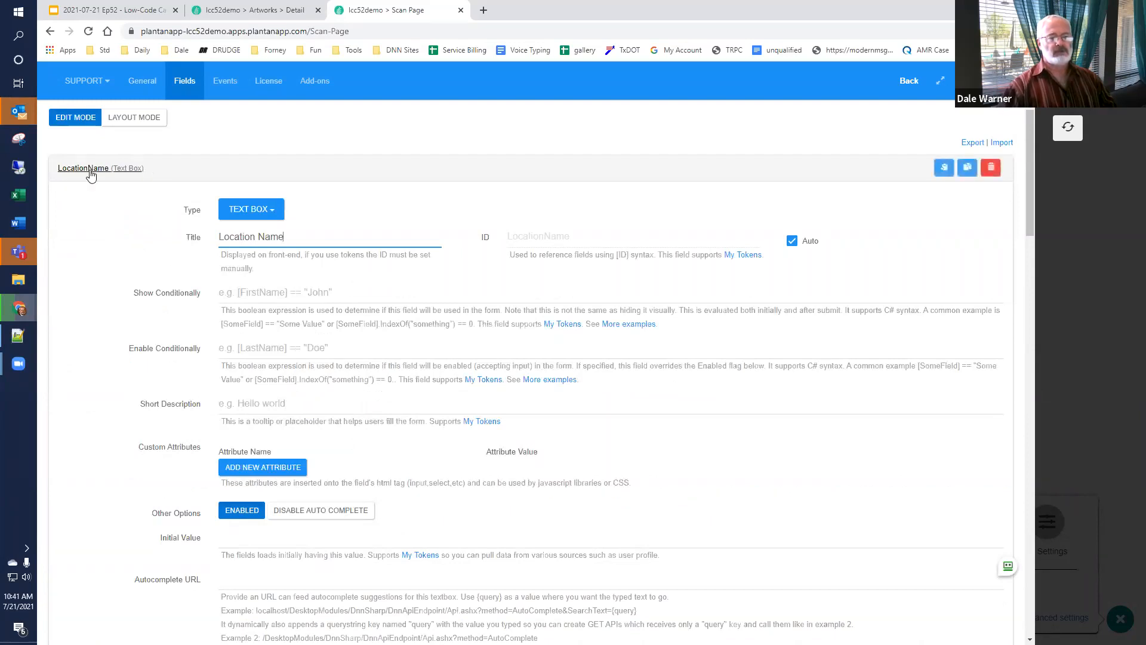
click(130, 169)
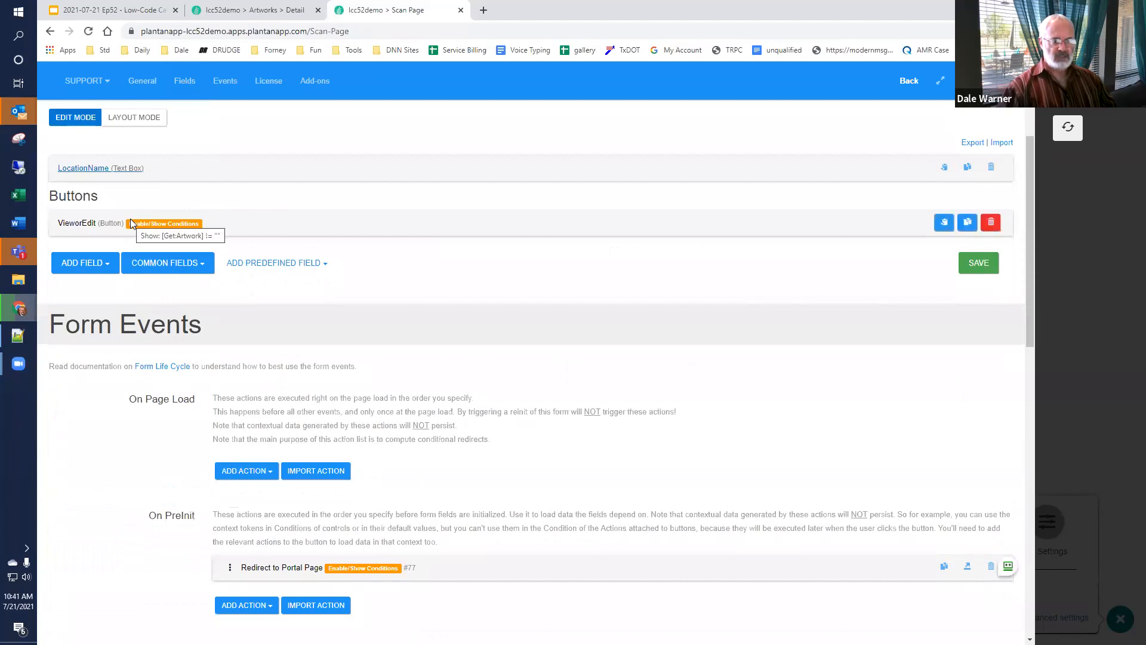
Step: Add a Read Location action to the form's On PreInit event
scroll(130, 218, down, 4)
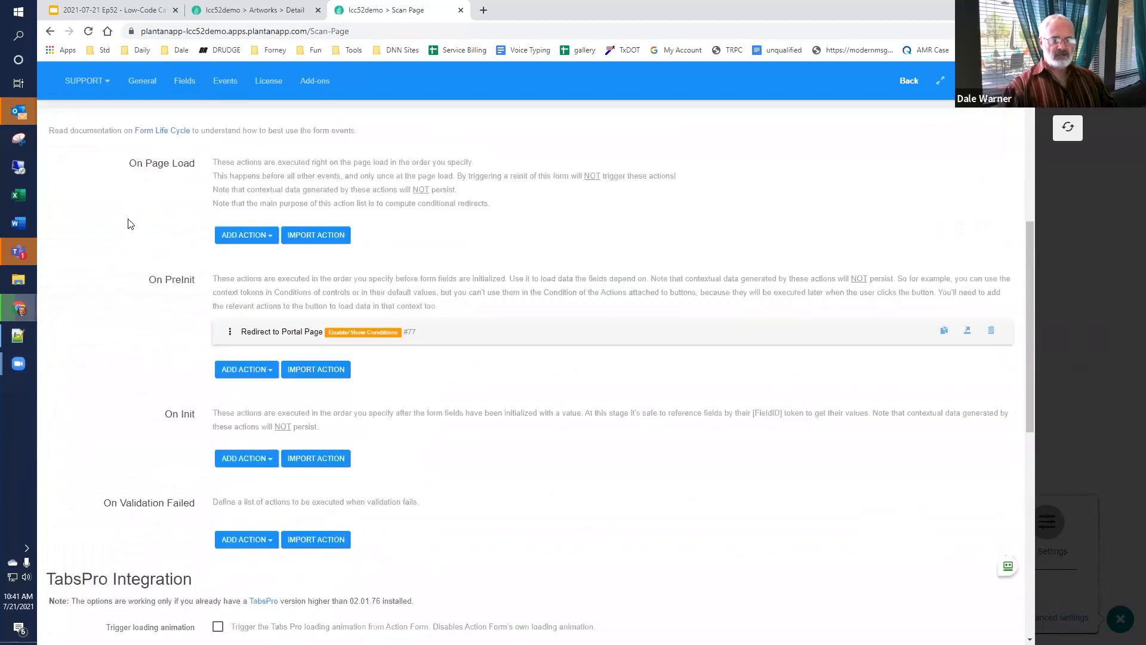
click(252, 371)
text(location)
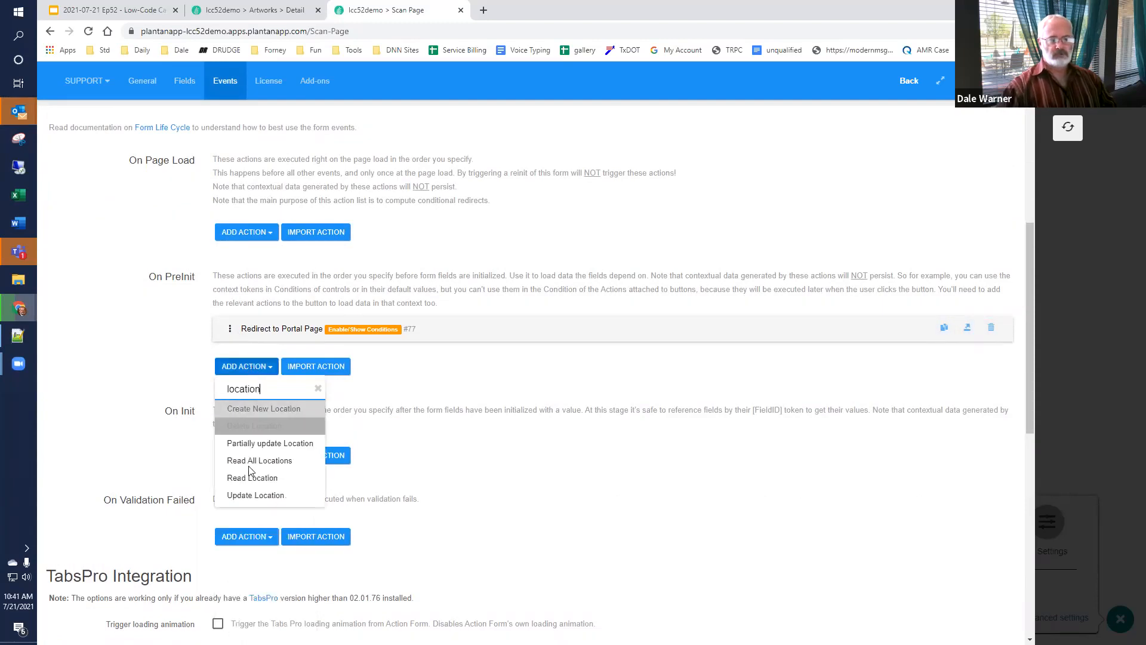
click(258, 481)
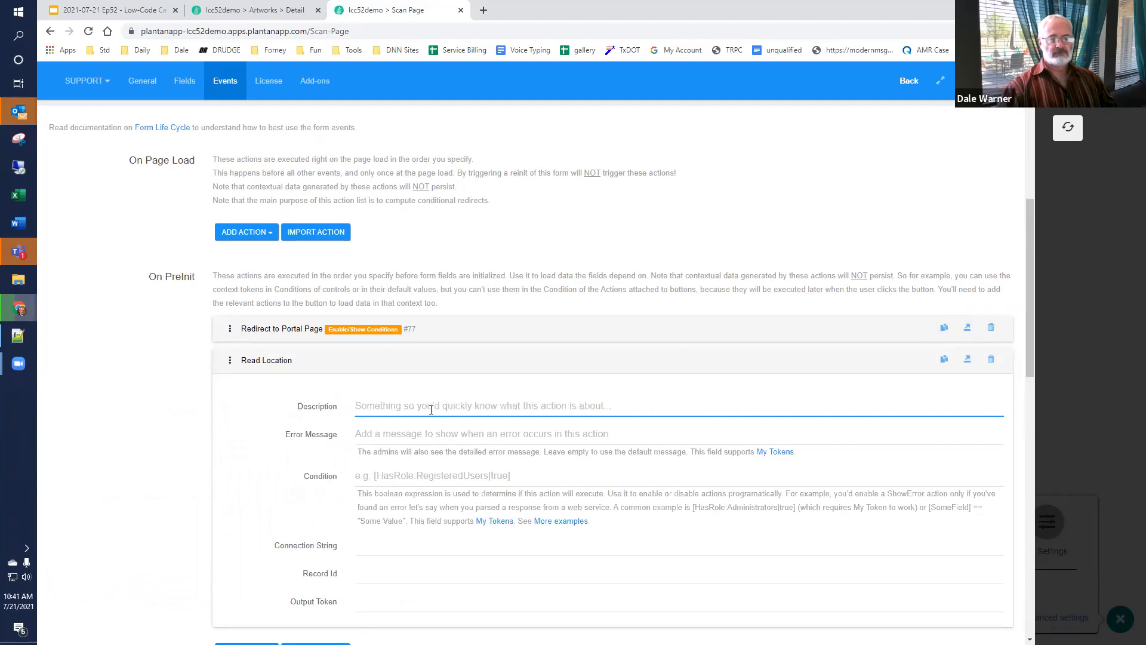
Step: Describe the On PreInit Redirect to Portal Page action as "unauth users are redirected"
click(275, 329)
text(unauth users are redirected)
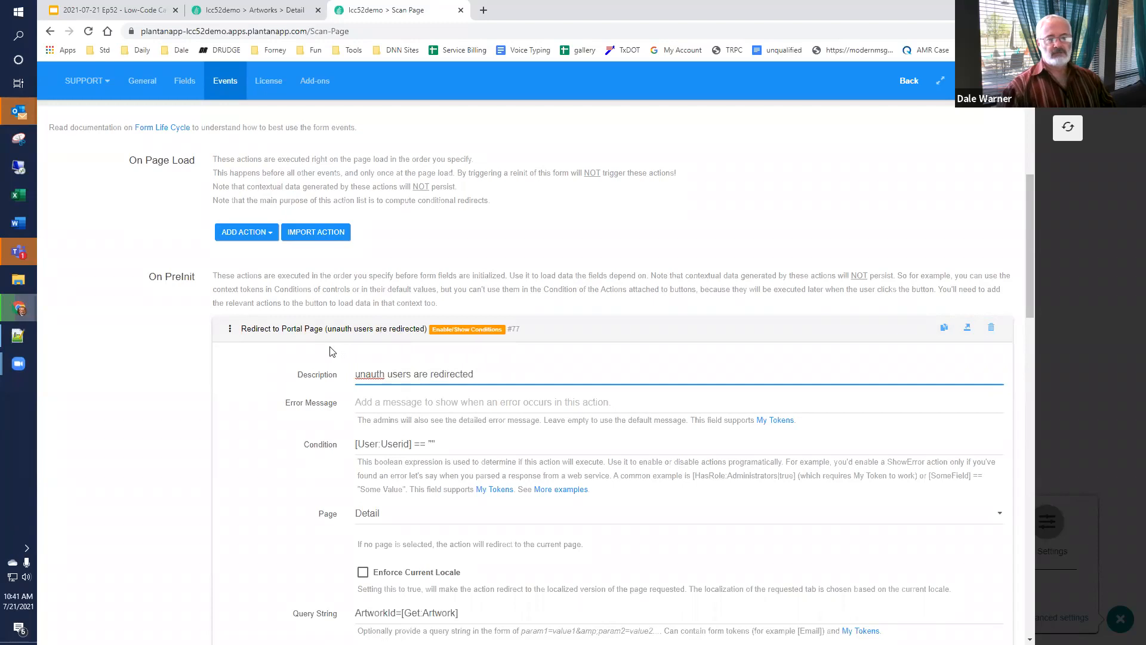
click(318, 334)
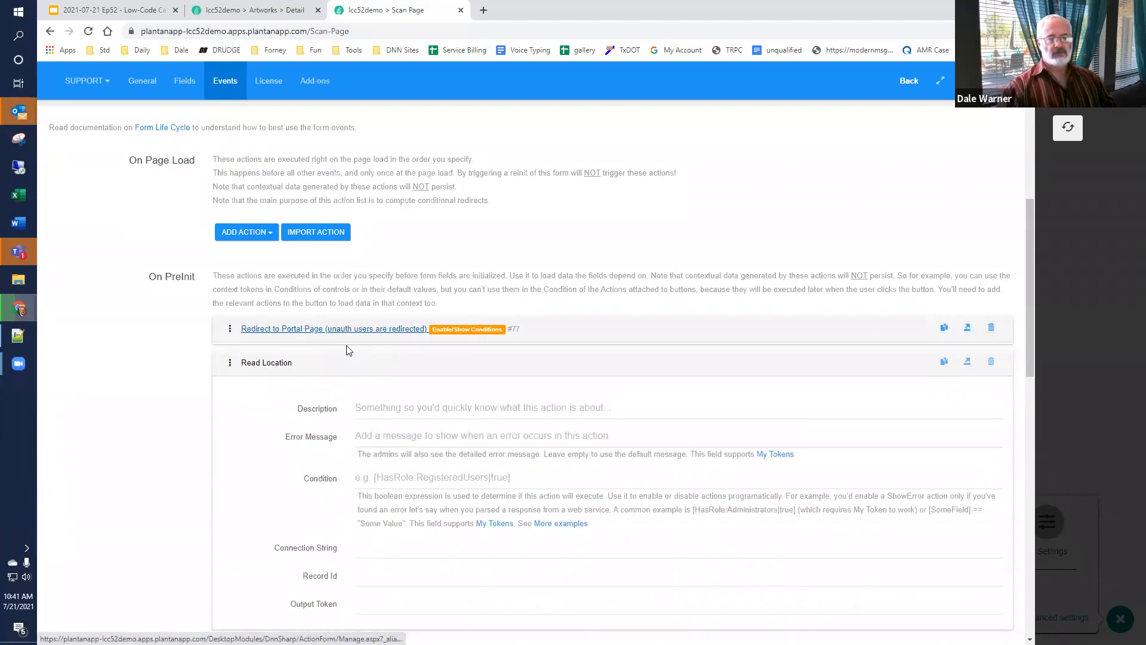
Step: Describe the Read Location action as "read and display location"
click(390, 413)
text(rea)
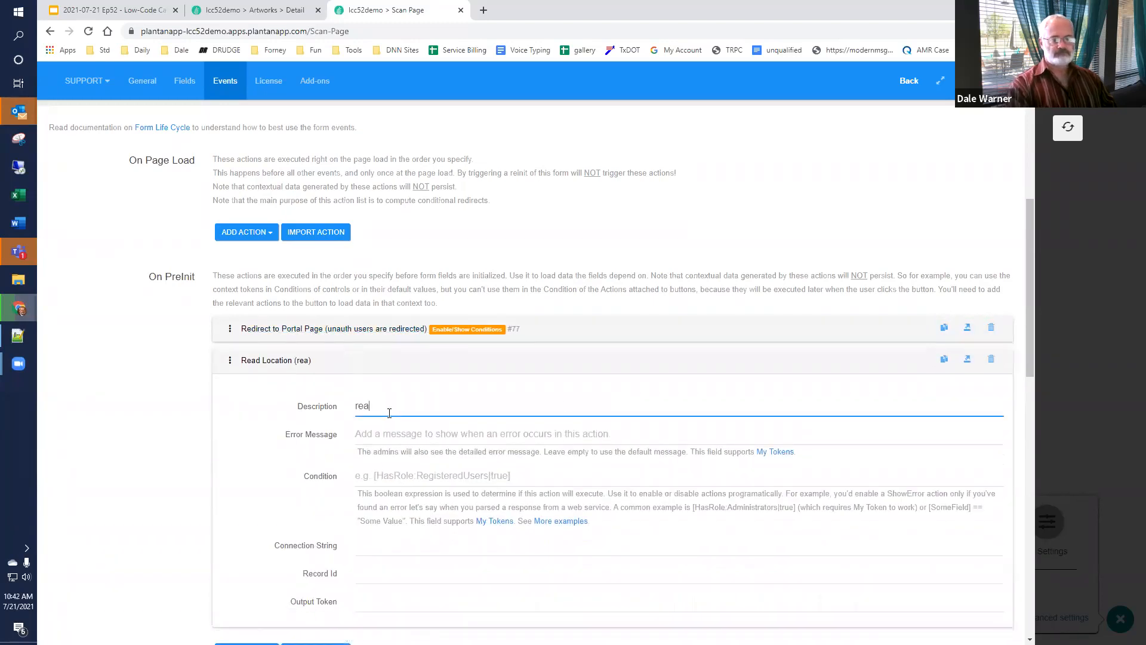
text(d and display location)
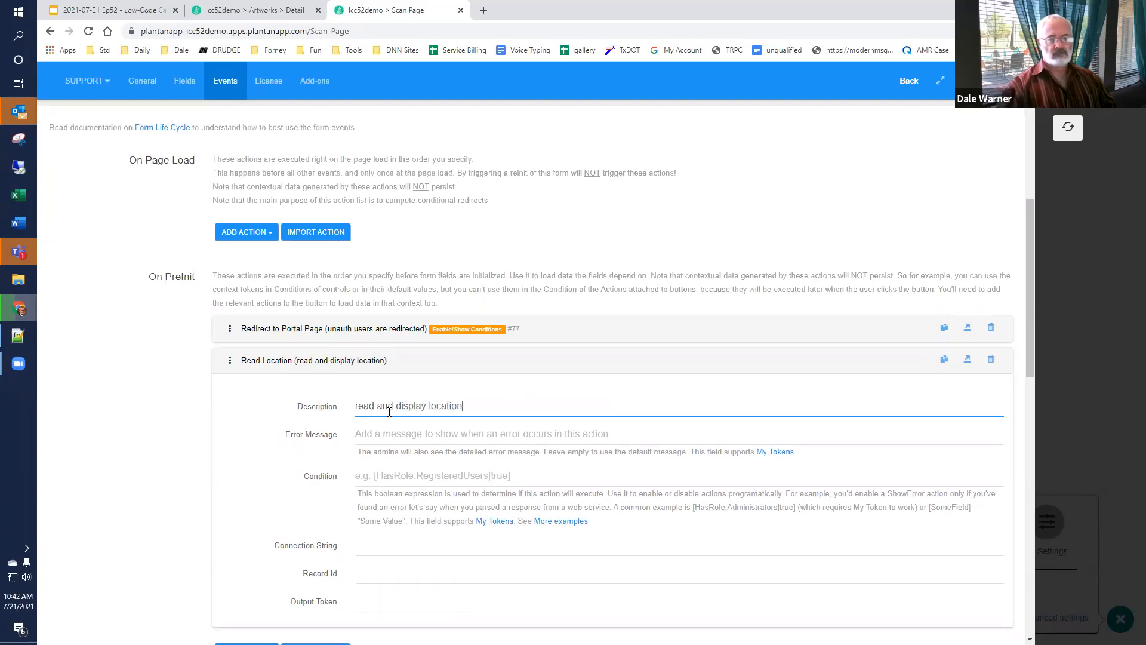
Step: Set the Read Location action's Record Id to [GetOrSession:Location] and its Output Token to Location
scroll(367, 393, down, 1)
scroll(367, 393, down, 2)
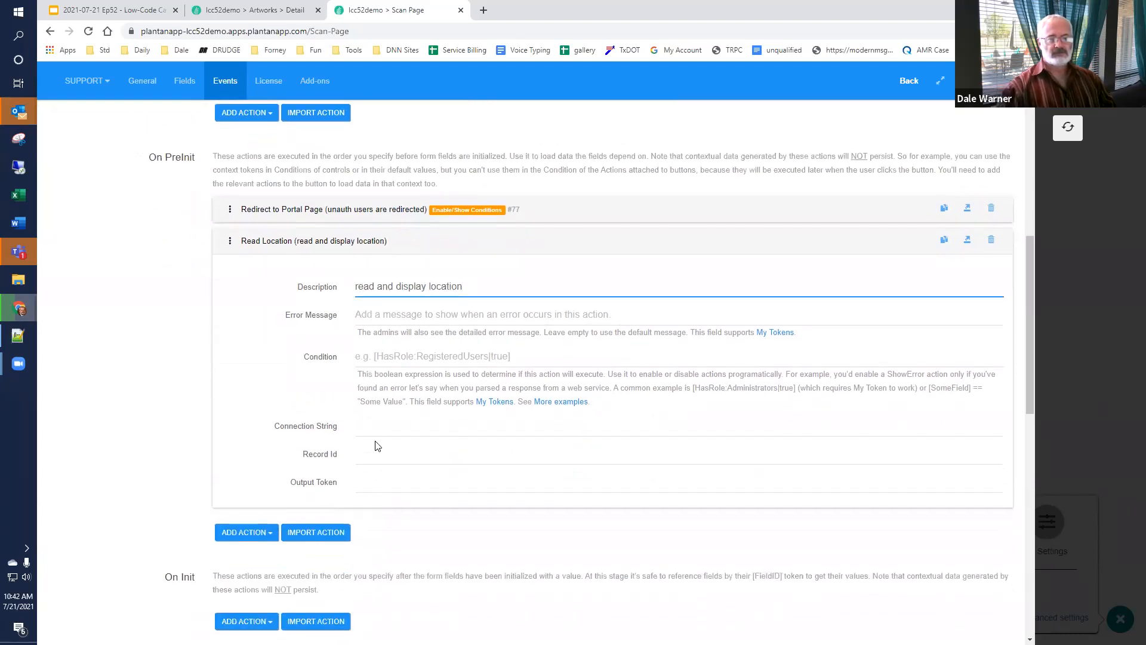
click(430, 461)
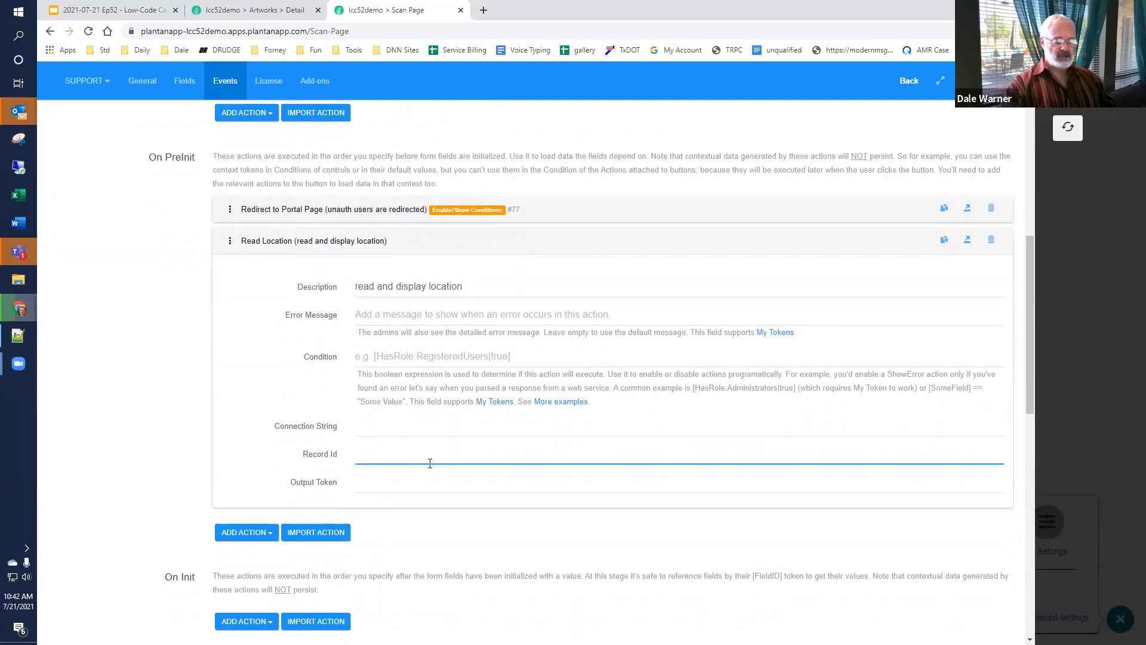
text([Get:Location])
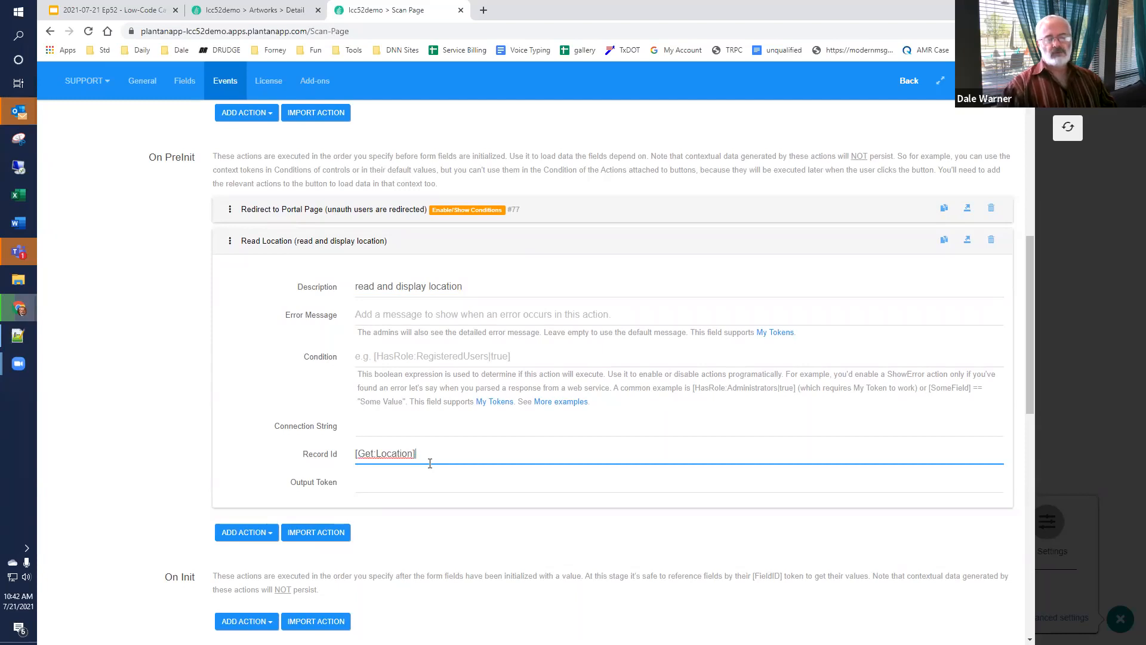
click(426, 484)
text(Location)
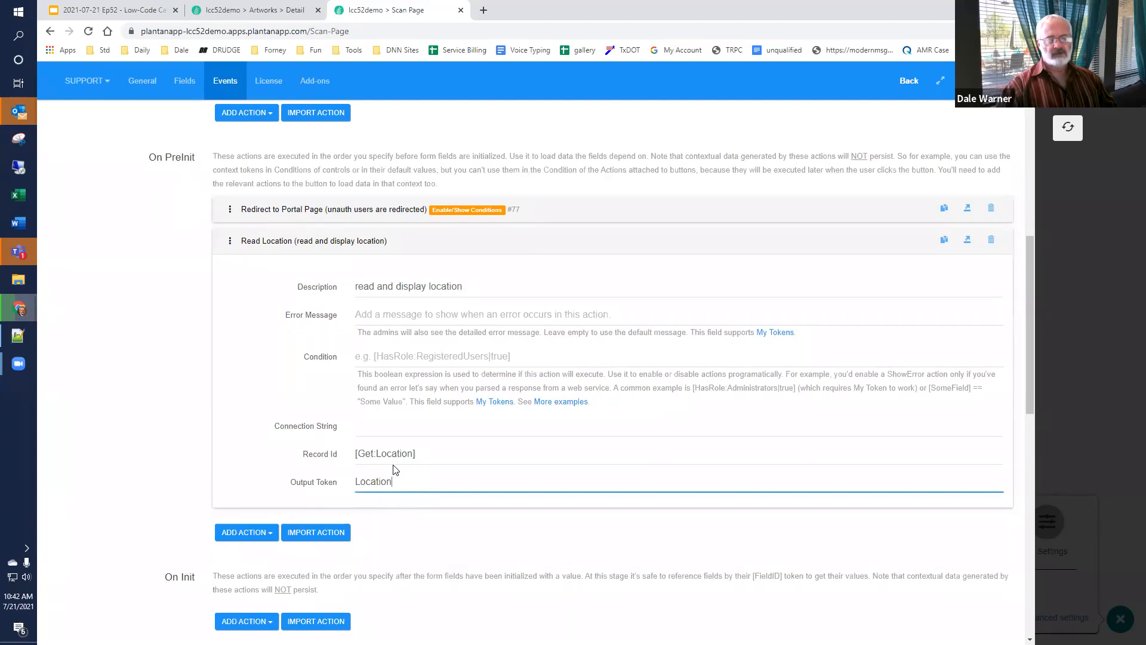
click(374, 455)
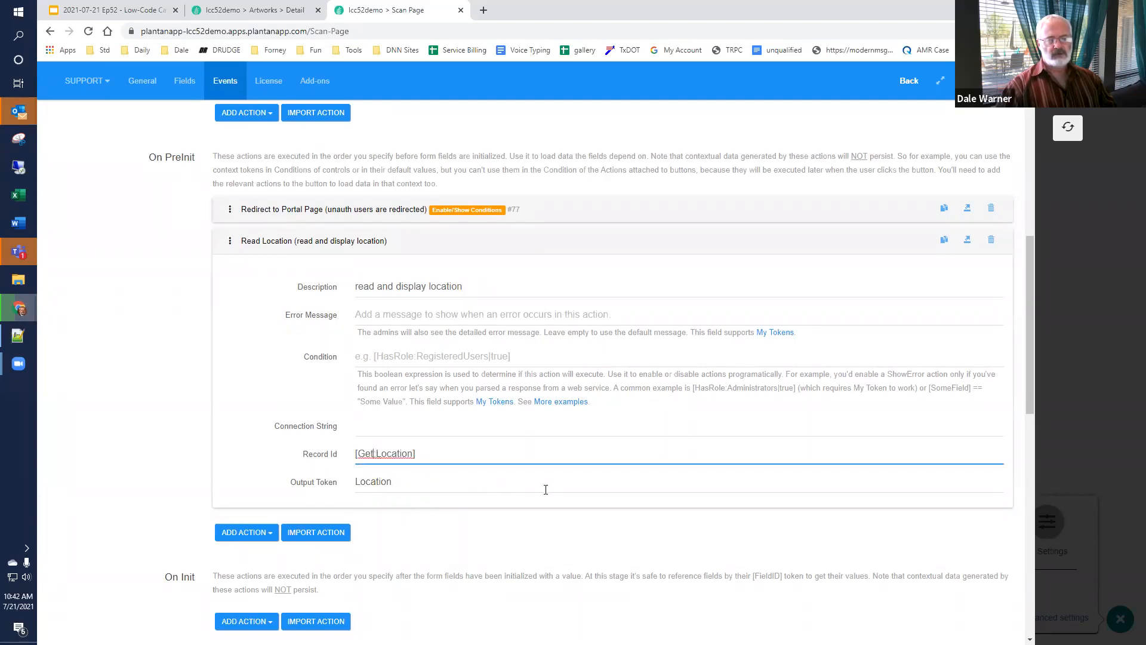
text(OrSession)
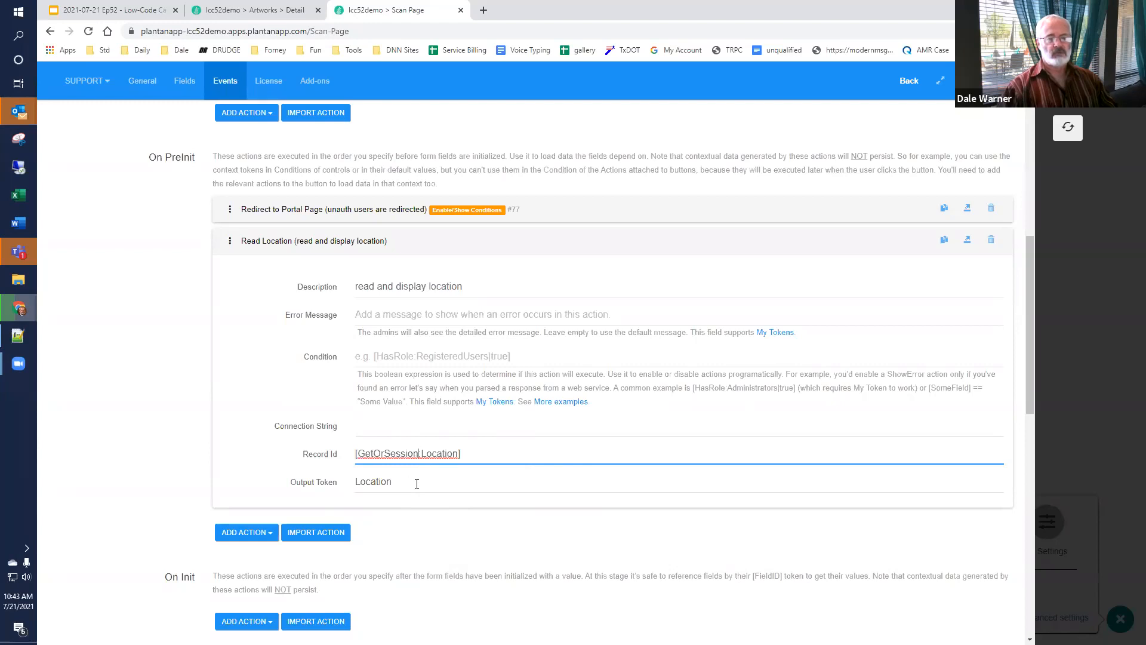
Step: Set the LocationName field's initial value to [Location:Name], reusing the Read Location action's output token
drag(417, 484, 344, 490)
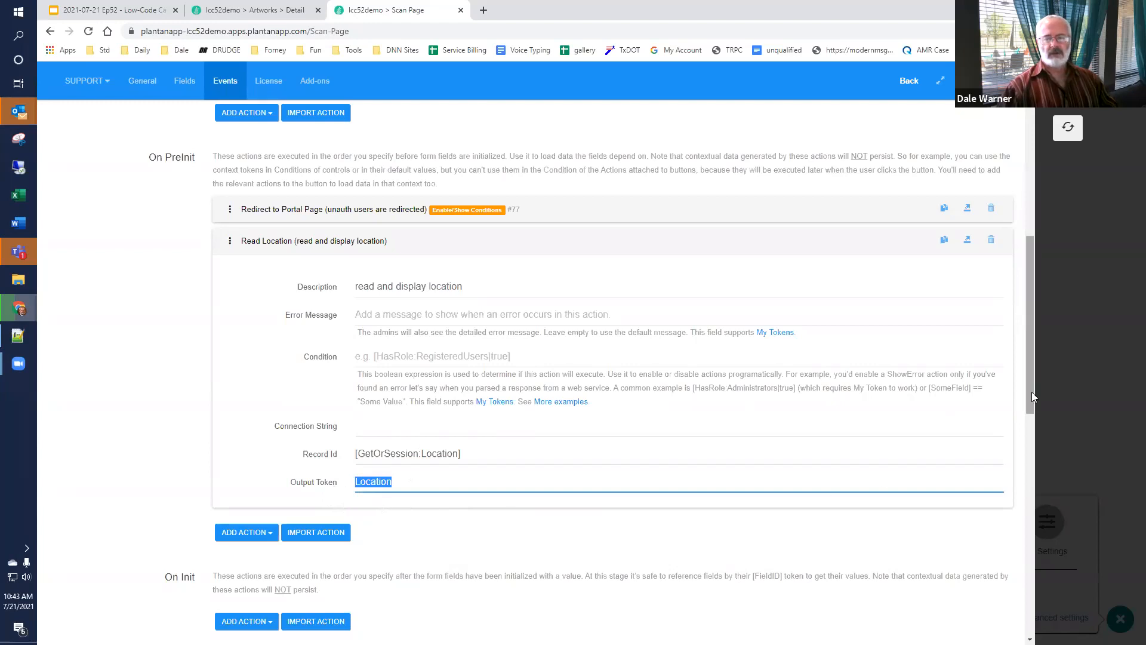
drag(1029, 392, 1021, 188)
click(95, 347)
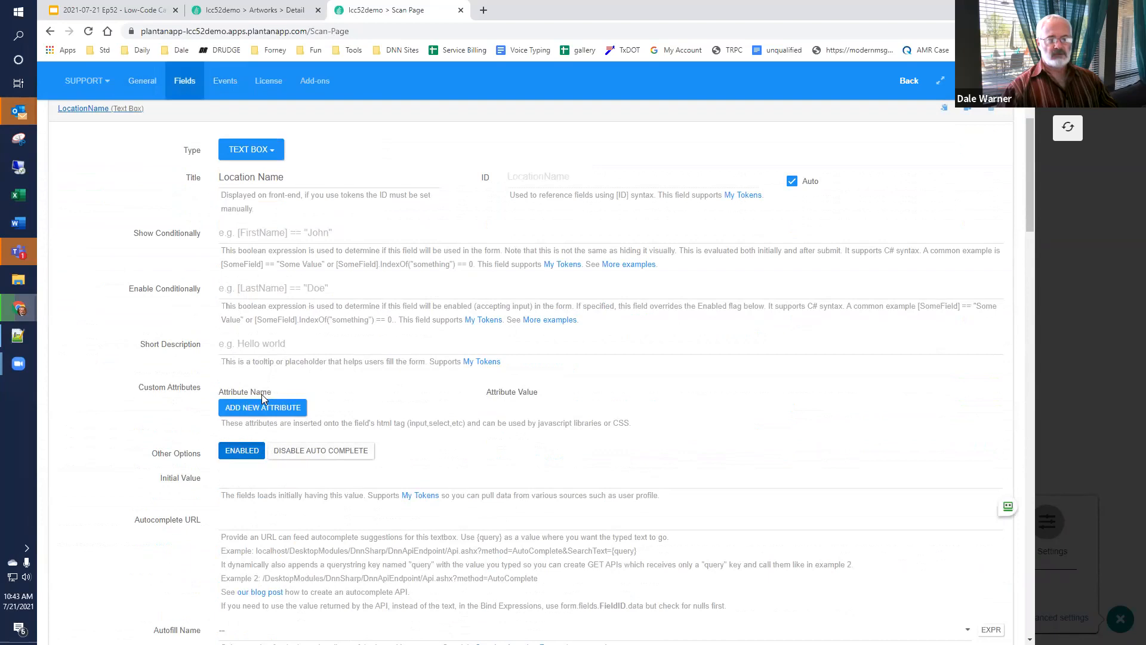
click(257, 480)
text(Location)
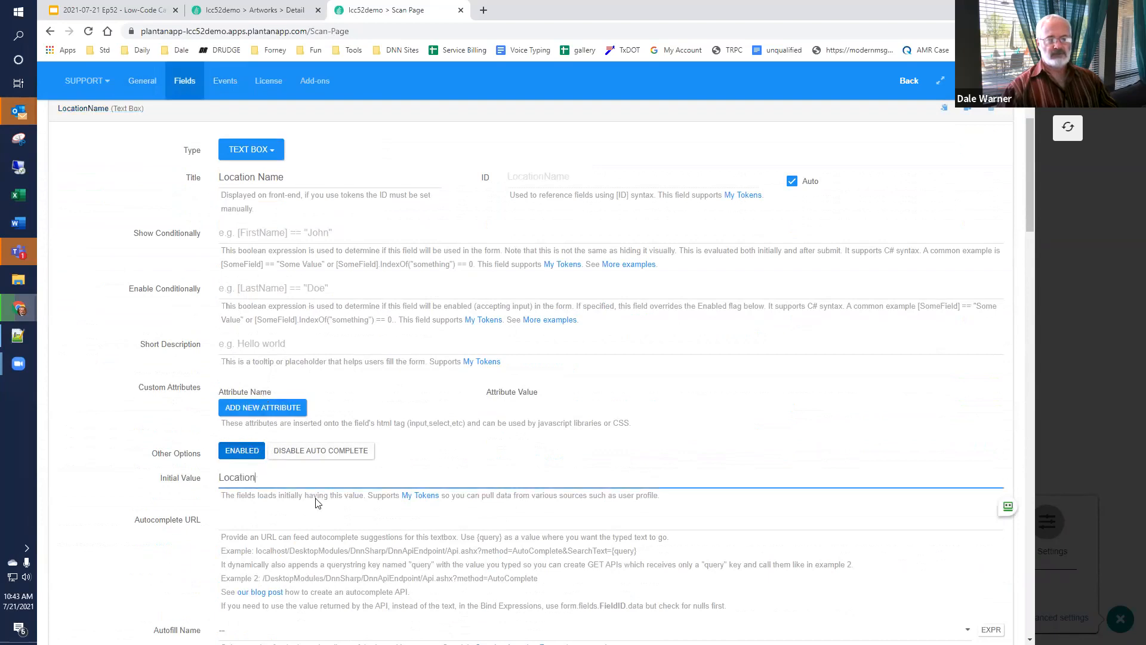
key(Home)
text([)
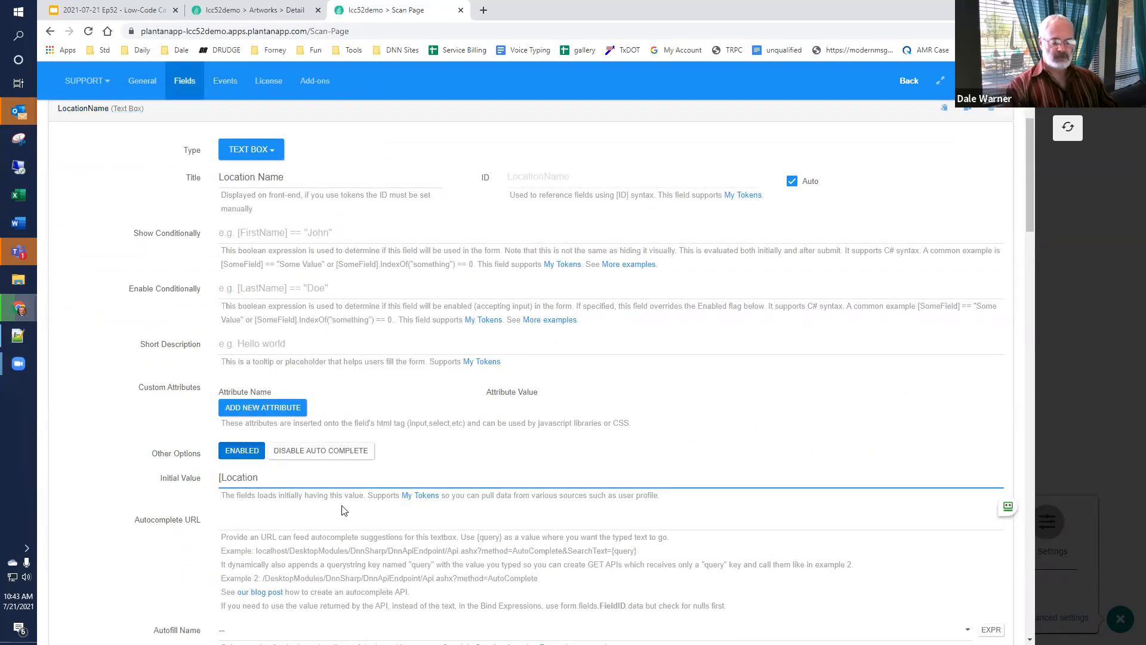
key(End)
text(:Name)
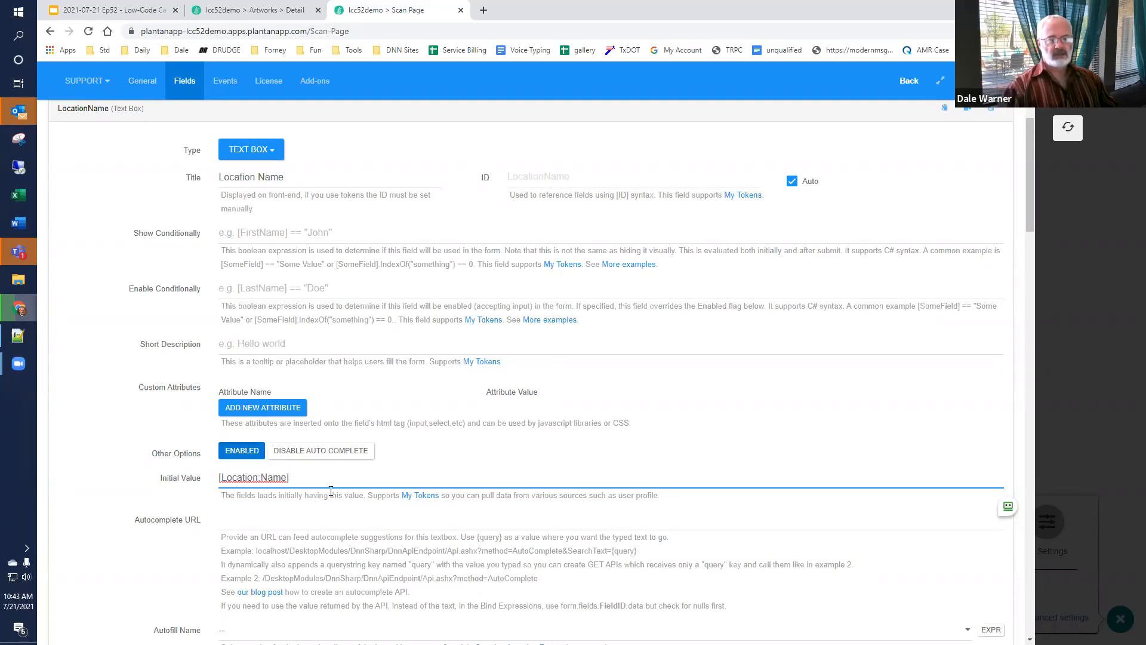
Step: Copy the Read Location record ID token and make LocationName show only when [GetOrSession:Location] != ""
scroll(332, 491, down, 15)
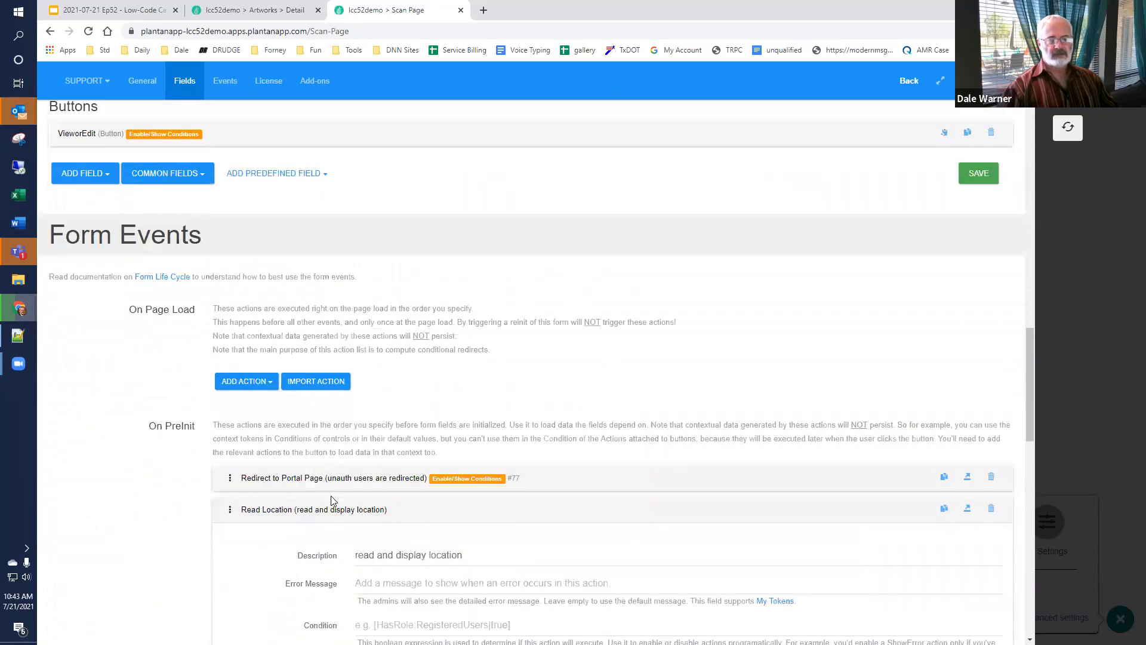
scroll(332, 501, down, 3)
drag(488, 543, 315, 547)
key(ctrl+c)
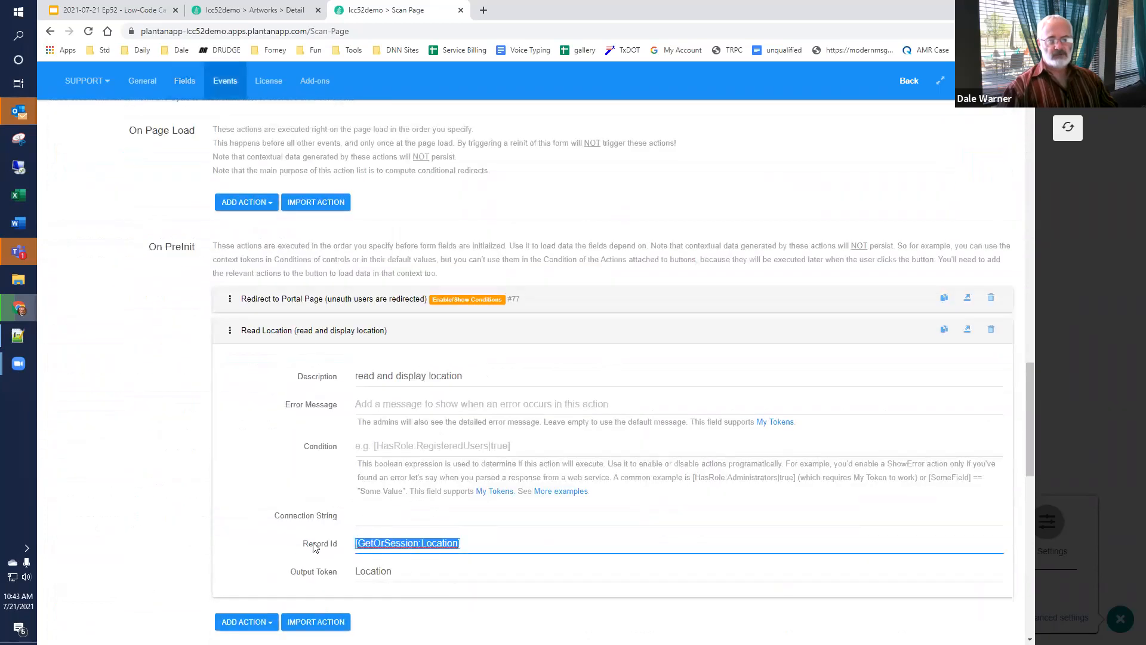
scroll(315, 547, up, 20)
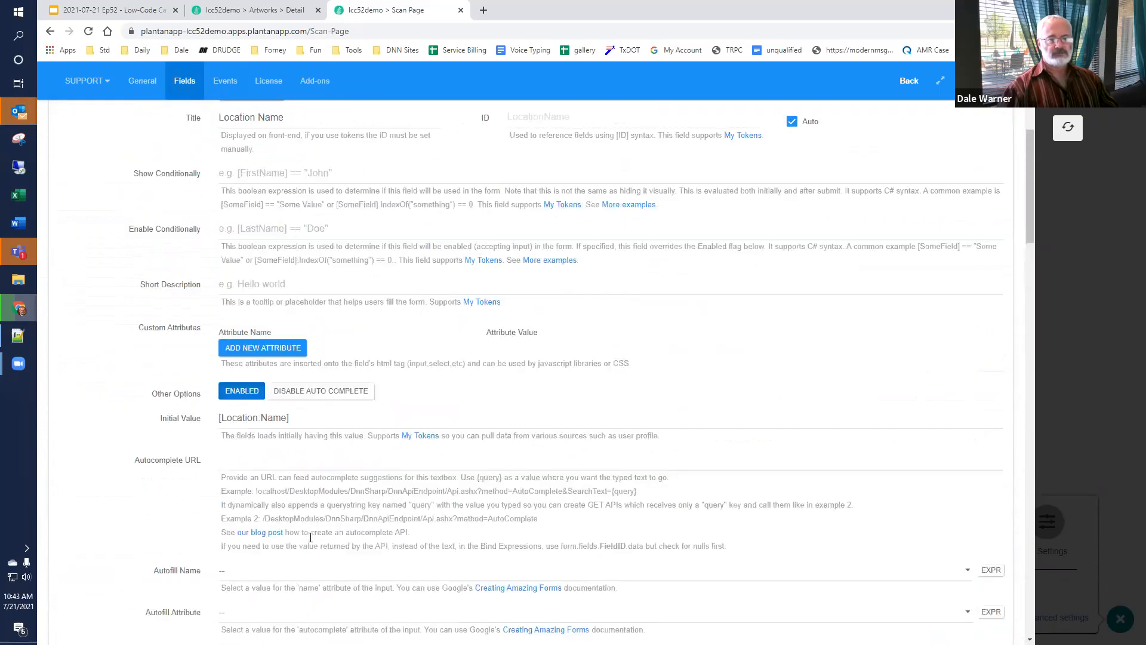
click(277, 477)
key(ctrl+v)
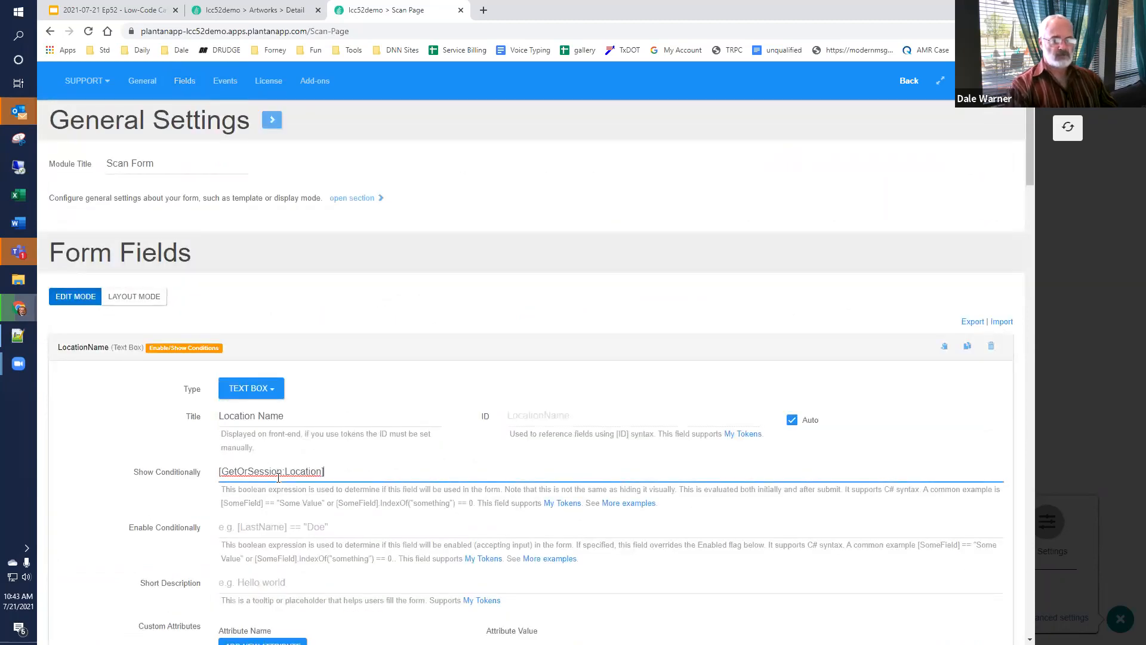
text(!=)
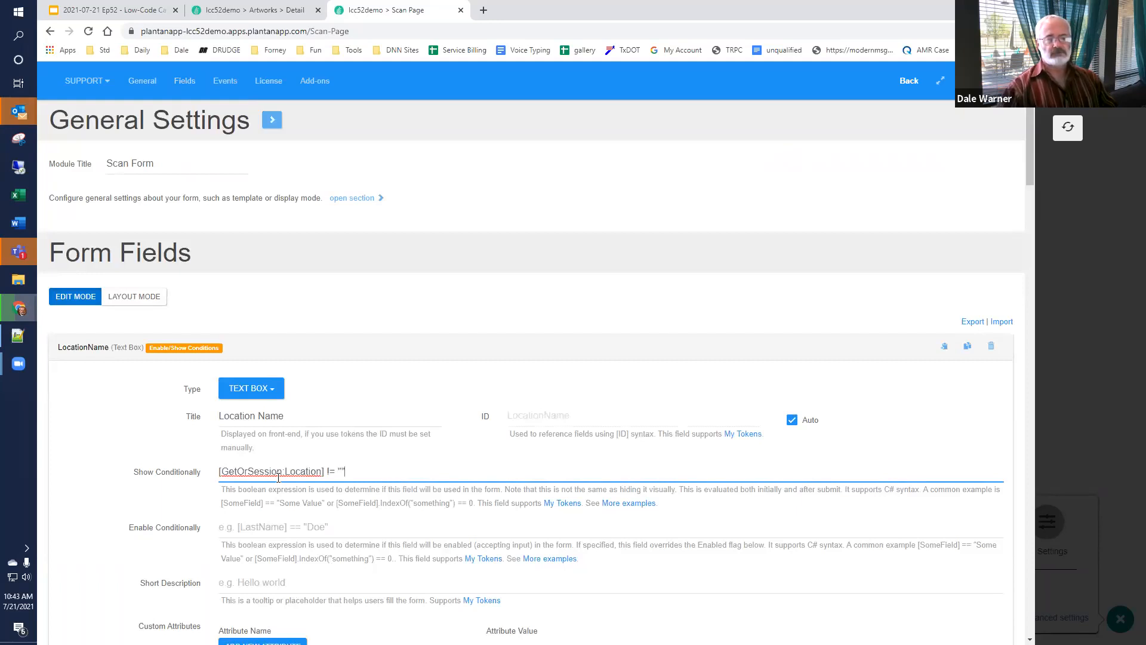
Step: Arrange the form layout with VieworEdit above LocationName, resize both fields to 3/12, and save the form
click(117, 297)
drag(49, 415, 47, 390)
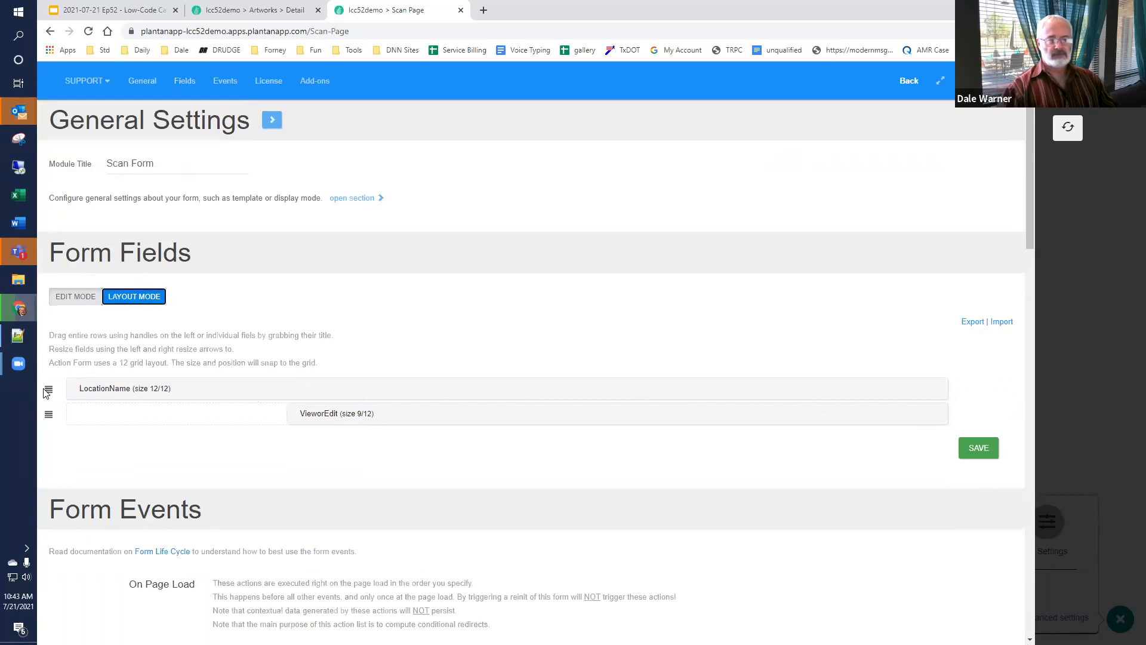
drag(48, 390, 52, 424)
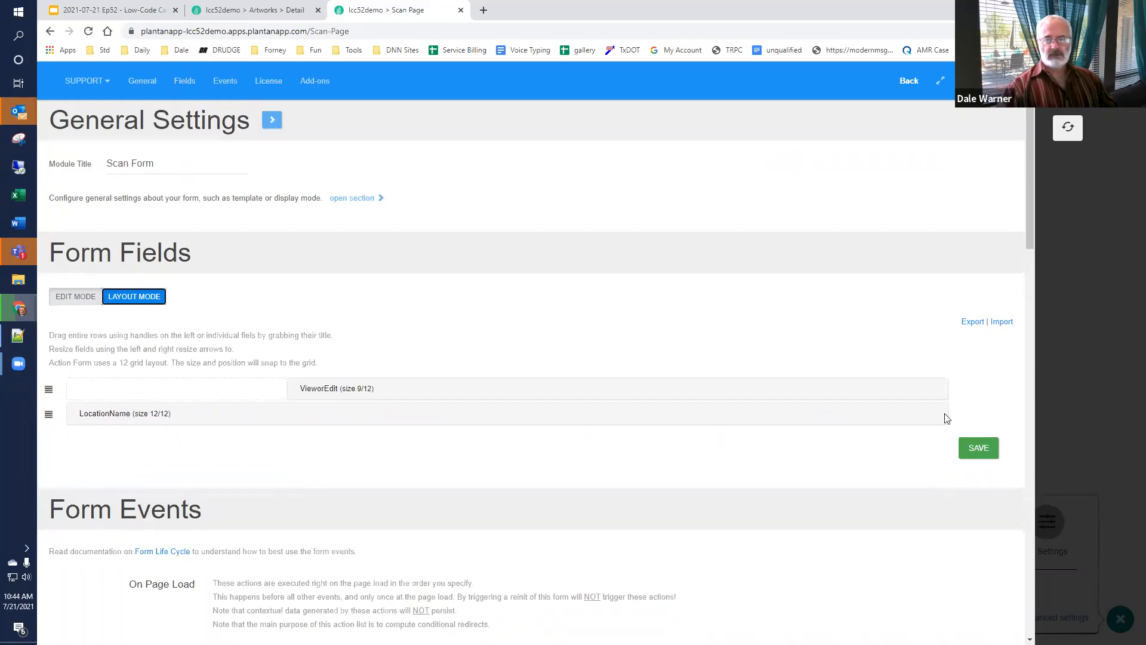
drag(345, 445, 294, 444)
drag(363, 388, 285, 437)
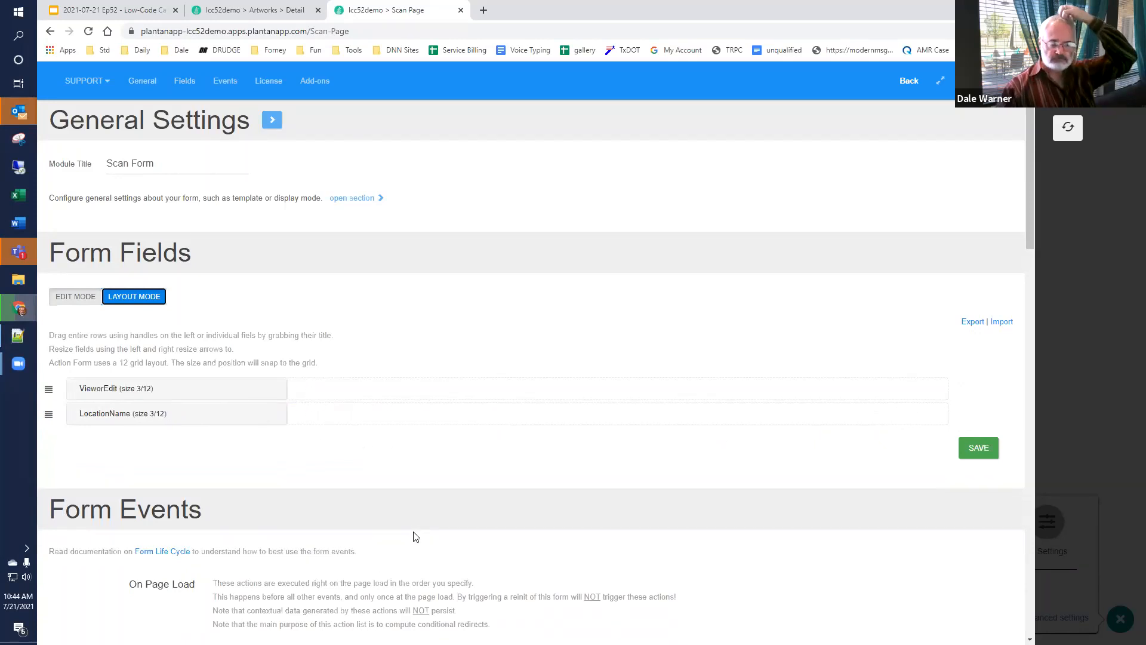
click(980, 449)
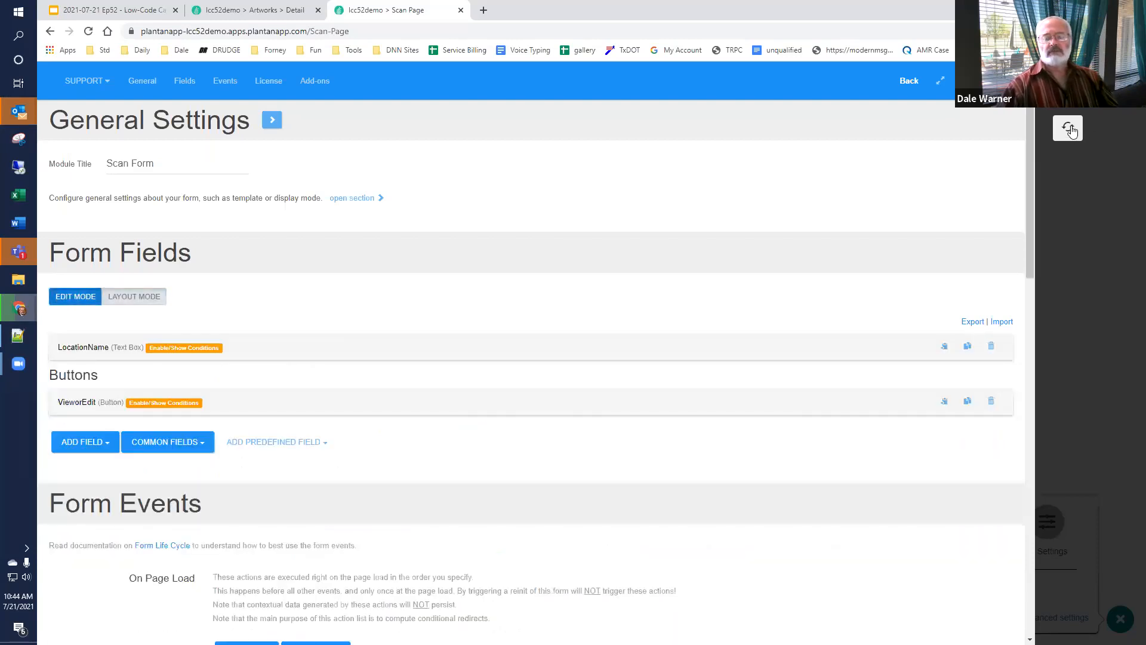
Step: Test the Scan Page by opening the QR link for First Floor, West Wing from the Locations list
click(1068, 128)
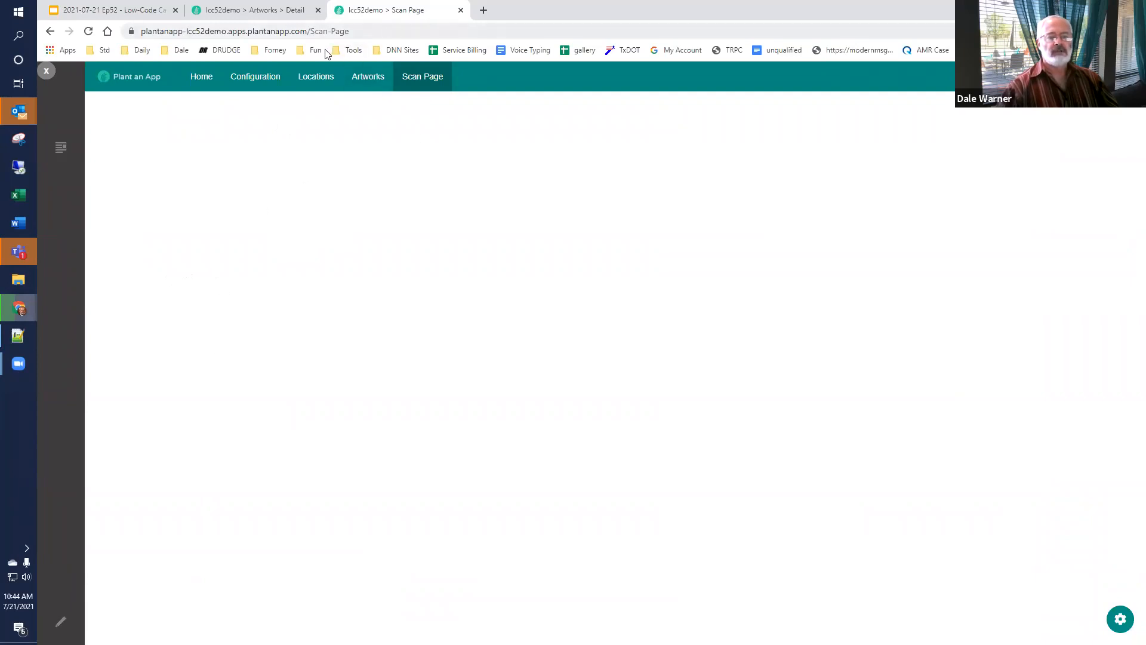
click(311, 76)
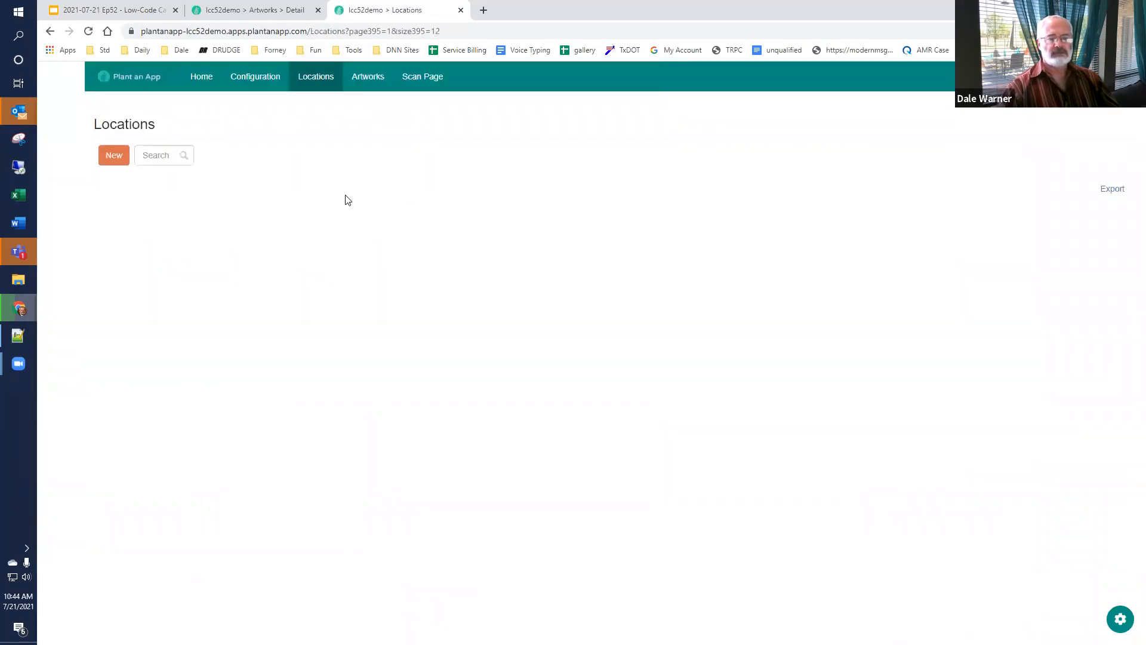
click(1114, 208)
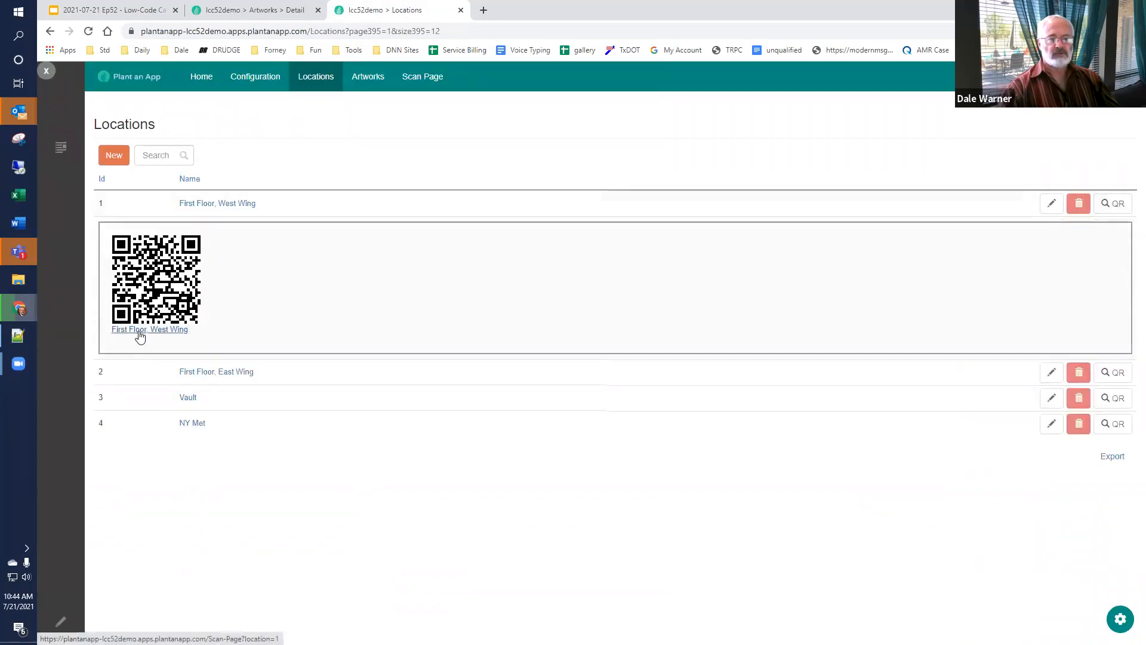
click(139, 331)
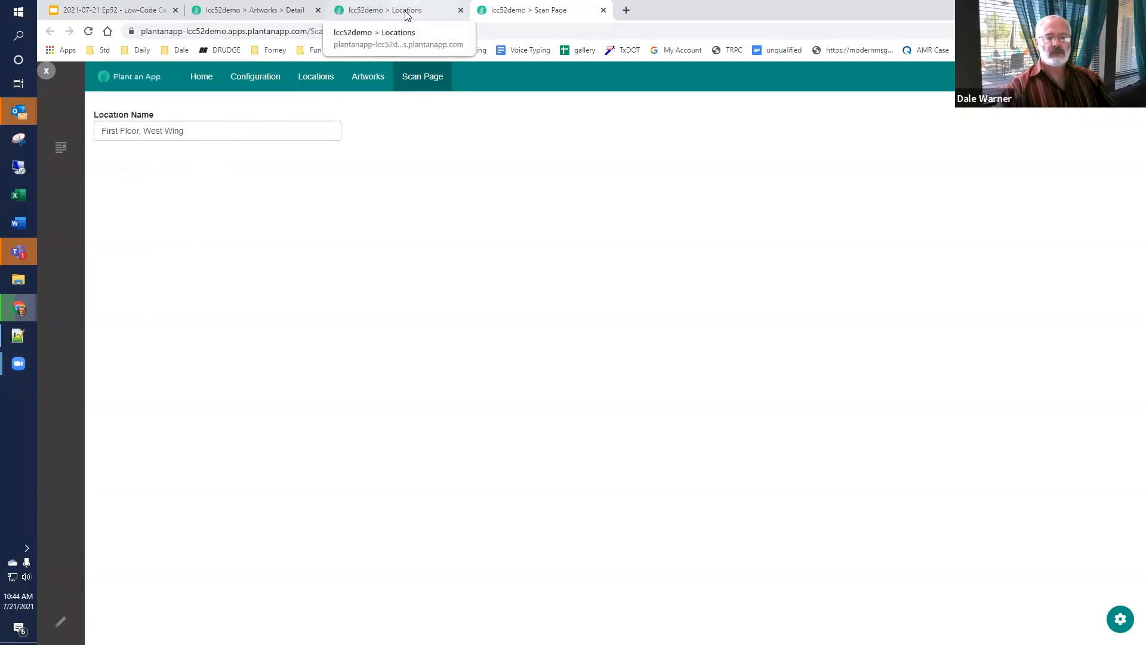
Step: Open the Scan Form settings and check the remaining manager options in the Hands-on low-coding slide
click(1116, 621)
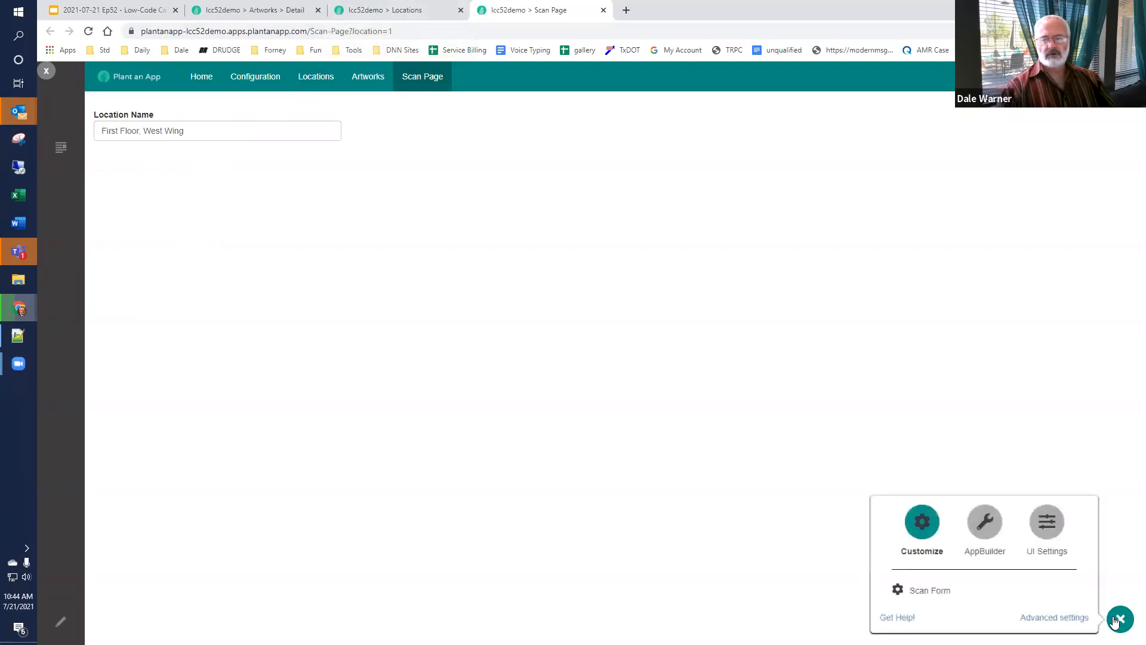
click(920, 593)
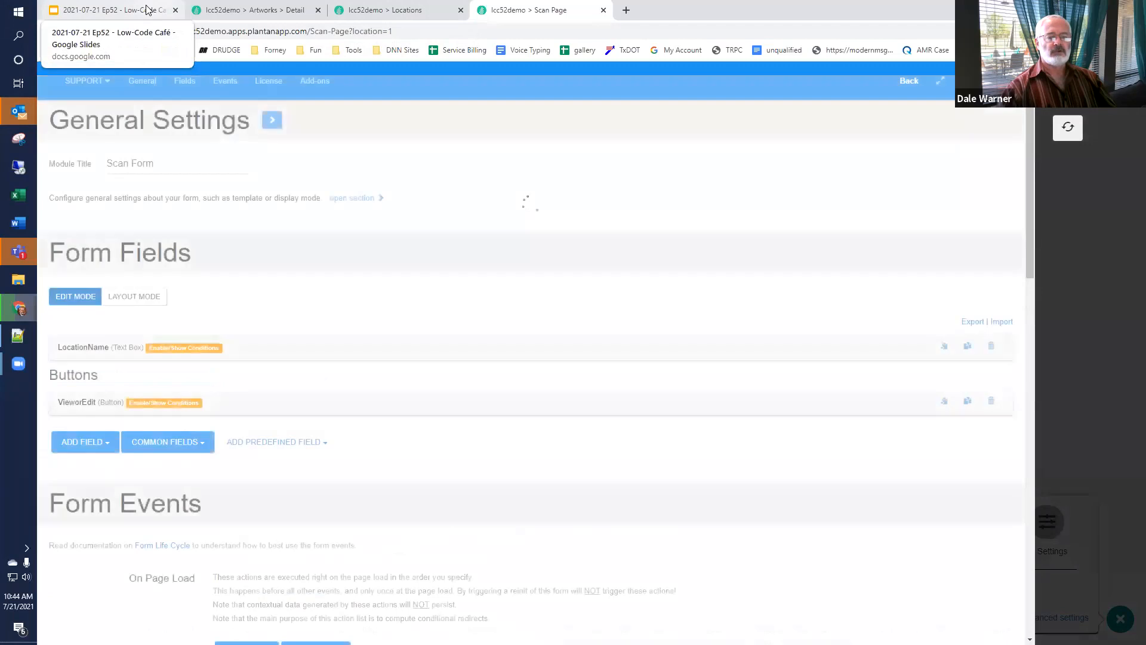
click(147, 10)
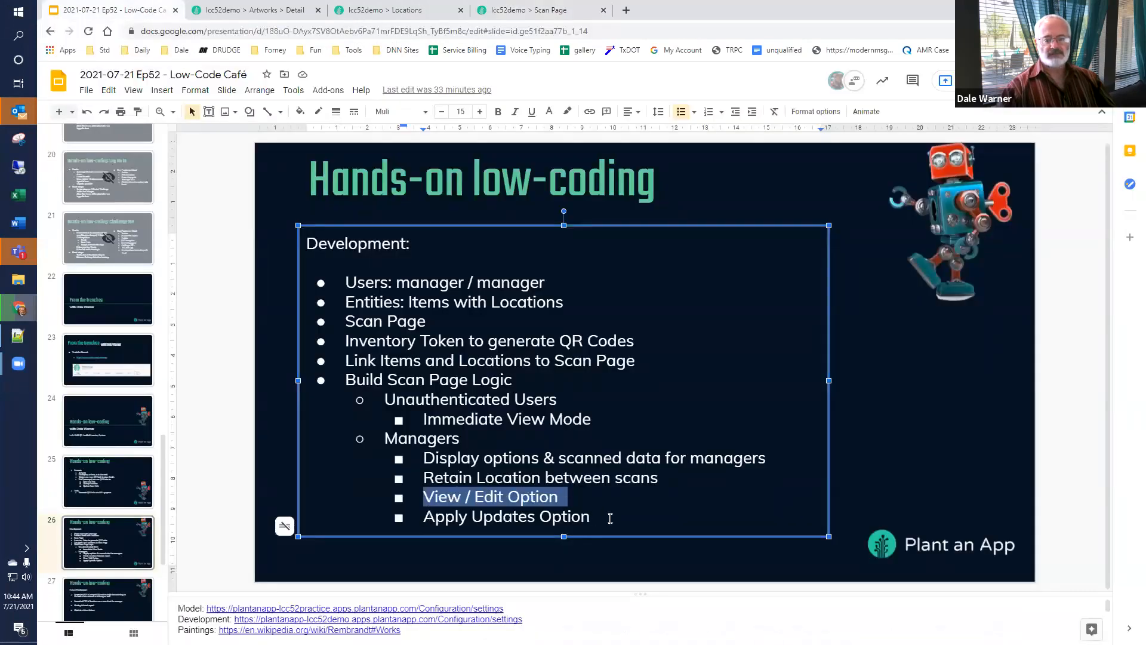
click(505, 12)
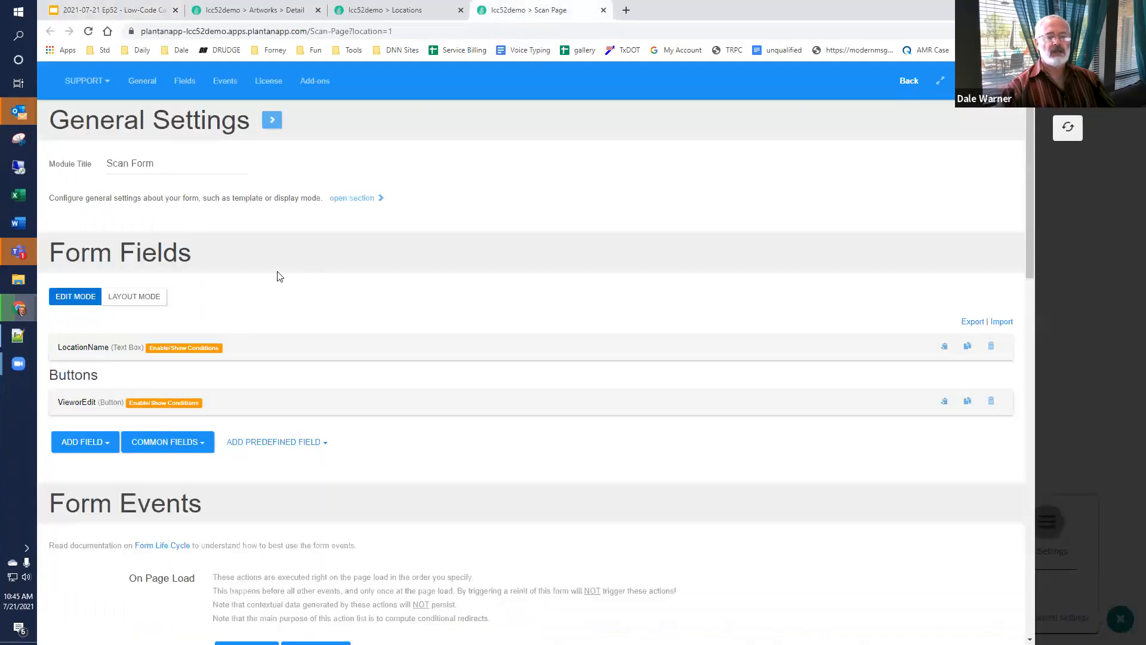
Step: Add a button titled Apply Updates to the Scan Form and make it show only when [Get:Artwork] != ""
click(149, 442)
click(149, 461)
text(Apply Updates)
scroll(307, 484, down, 2)
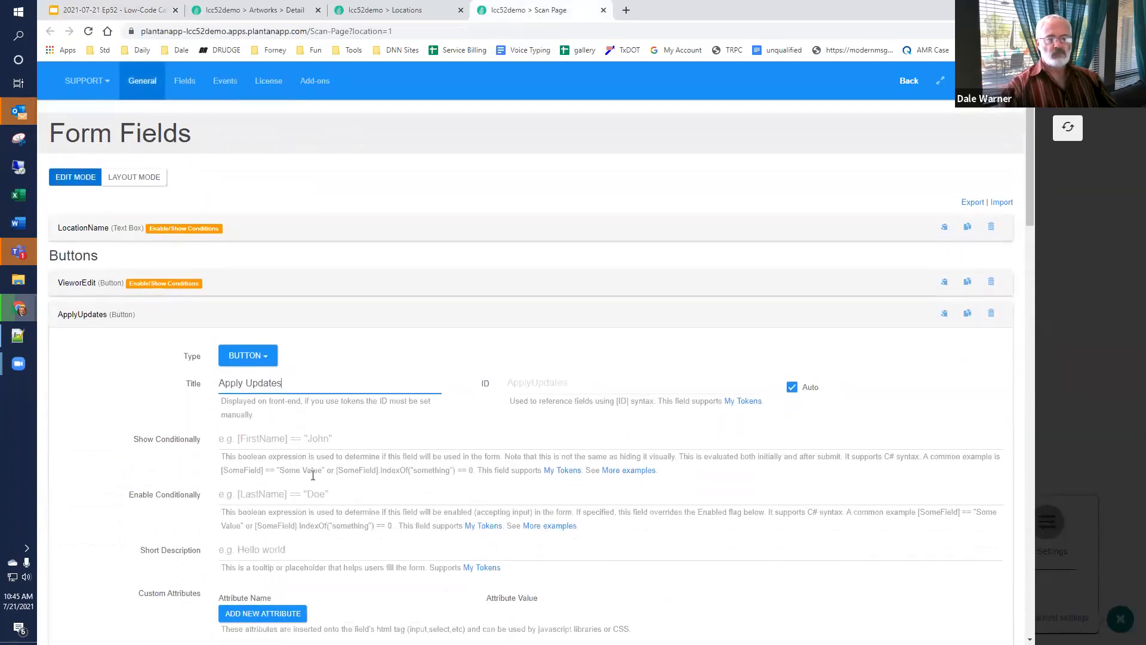
click(316, 442)
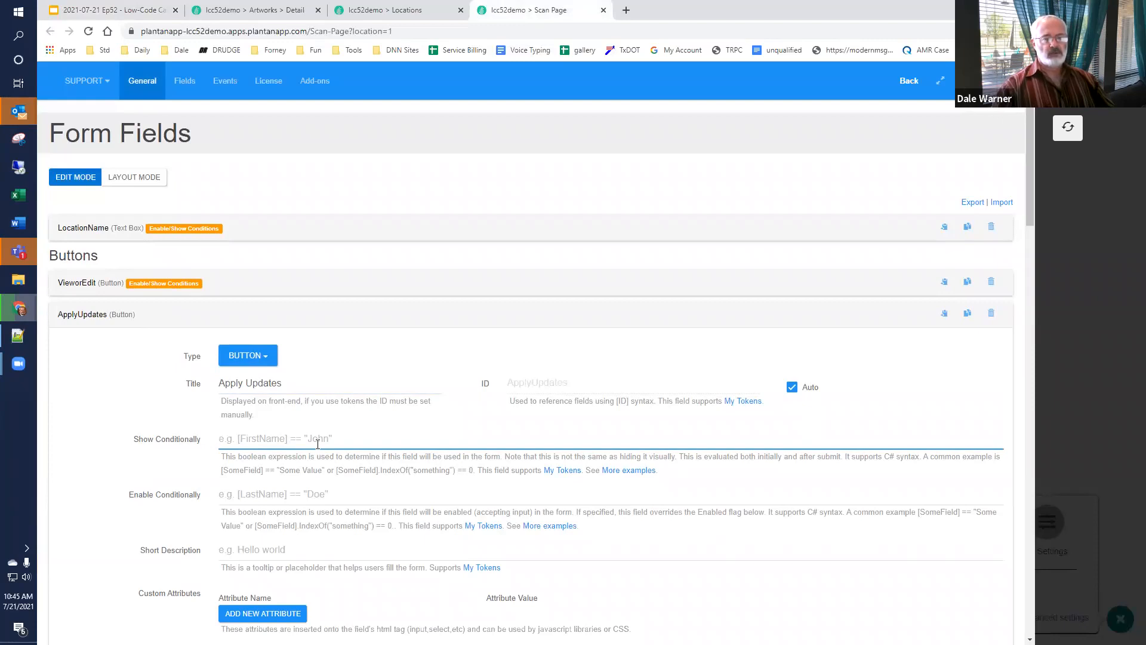
text([)
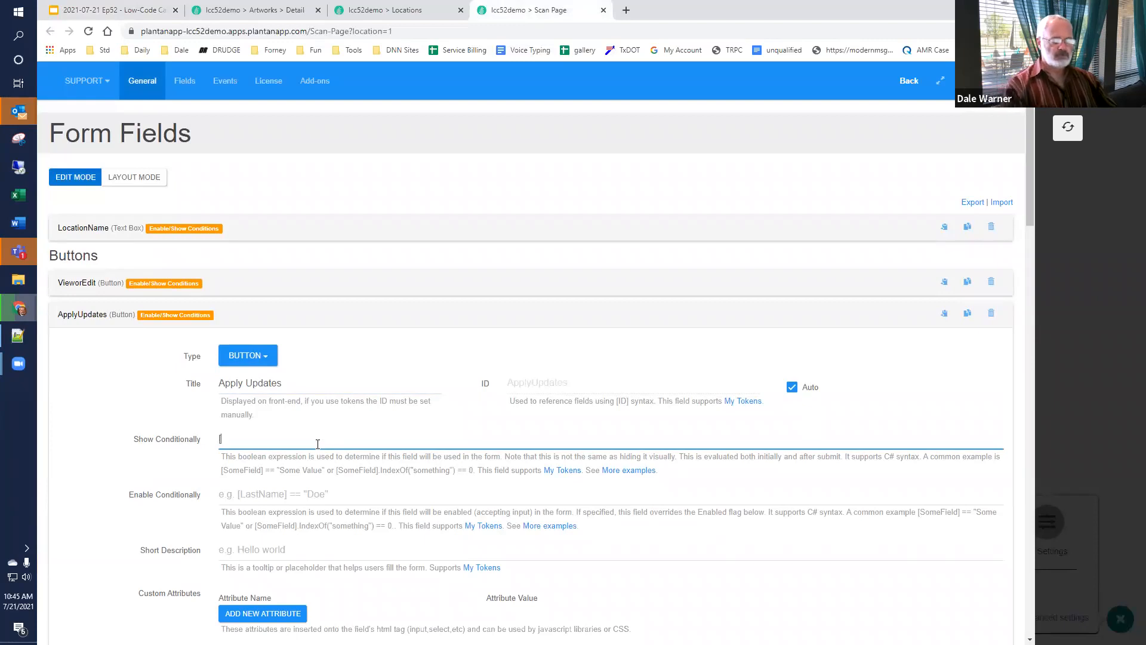
text(Get:)
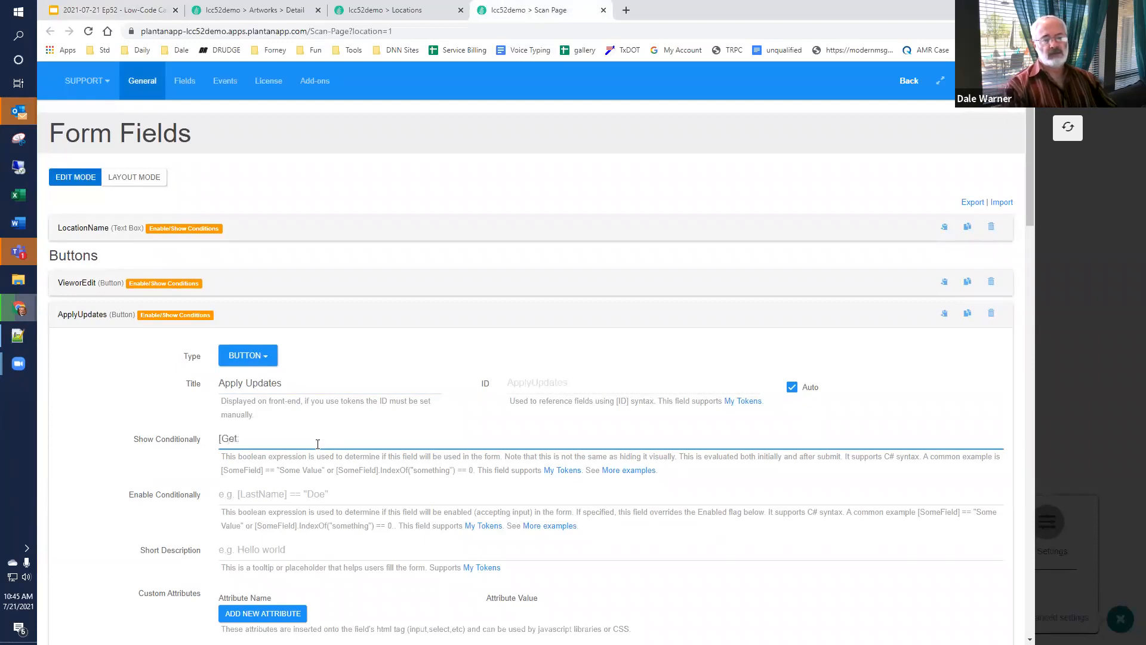
text(Artwork] != "")
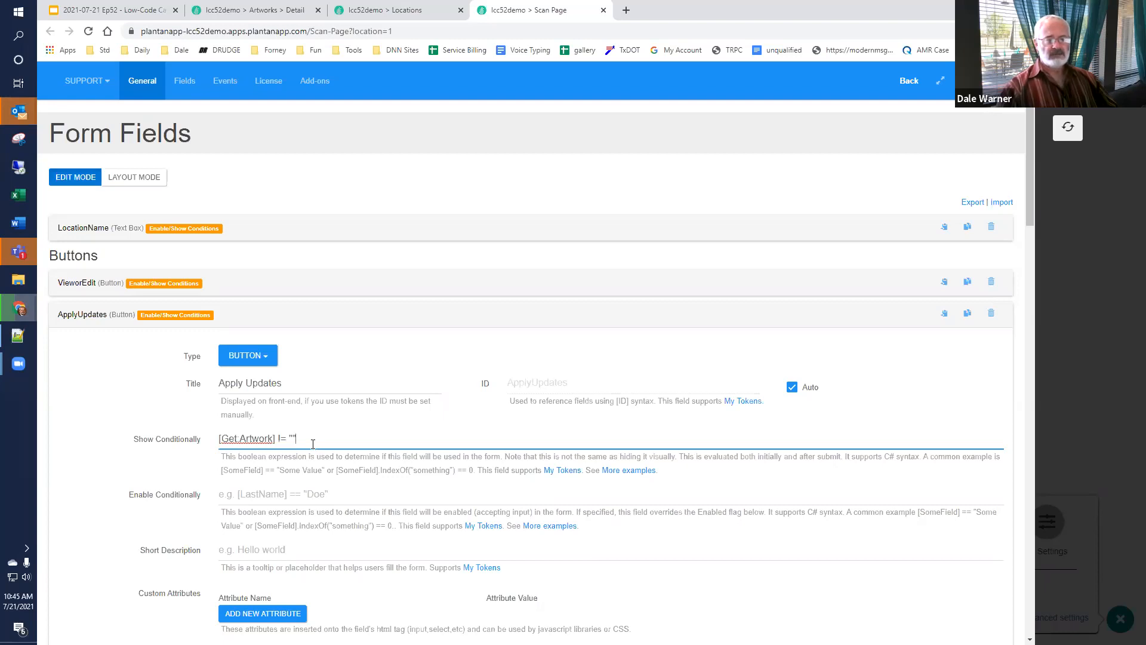
Step: Add a Partially update Artwork action to the Apply Updates button's On Click Handler
scroll(313, 444, down, 12)
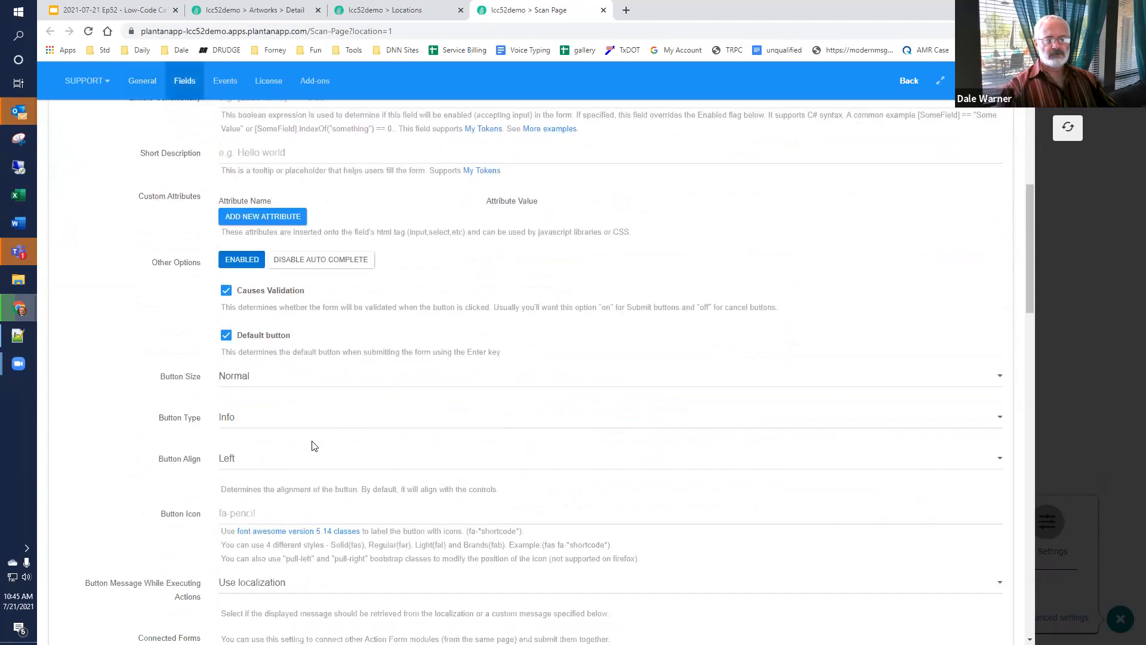
scroll(315, 445, down, 2)
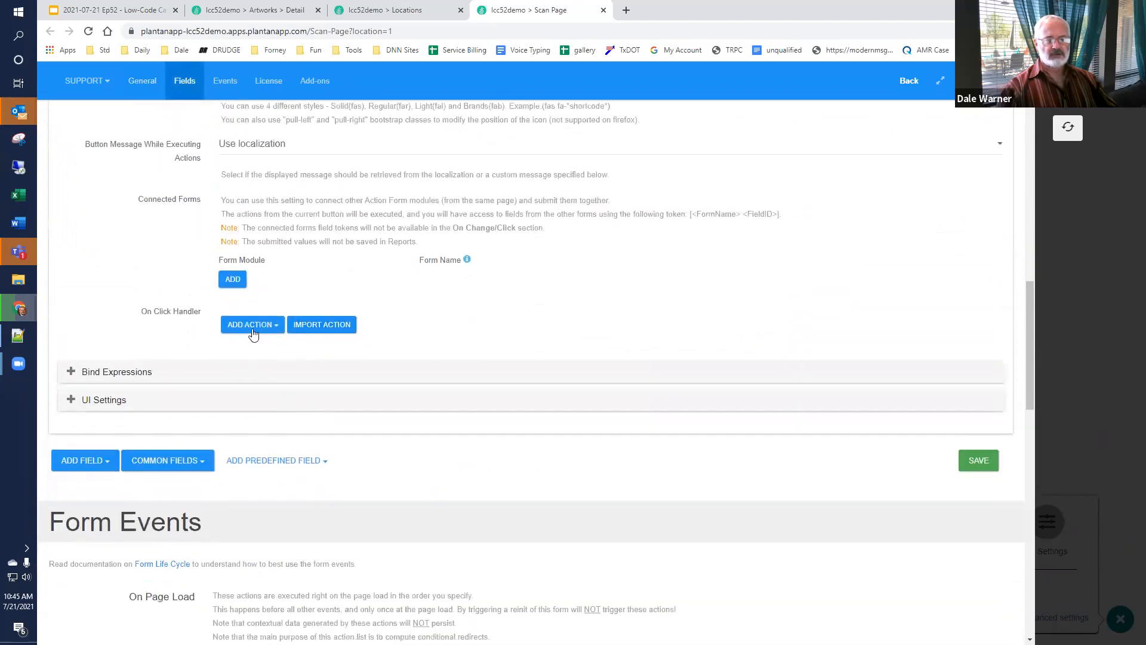
click(254, 330)
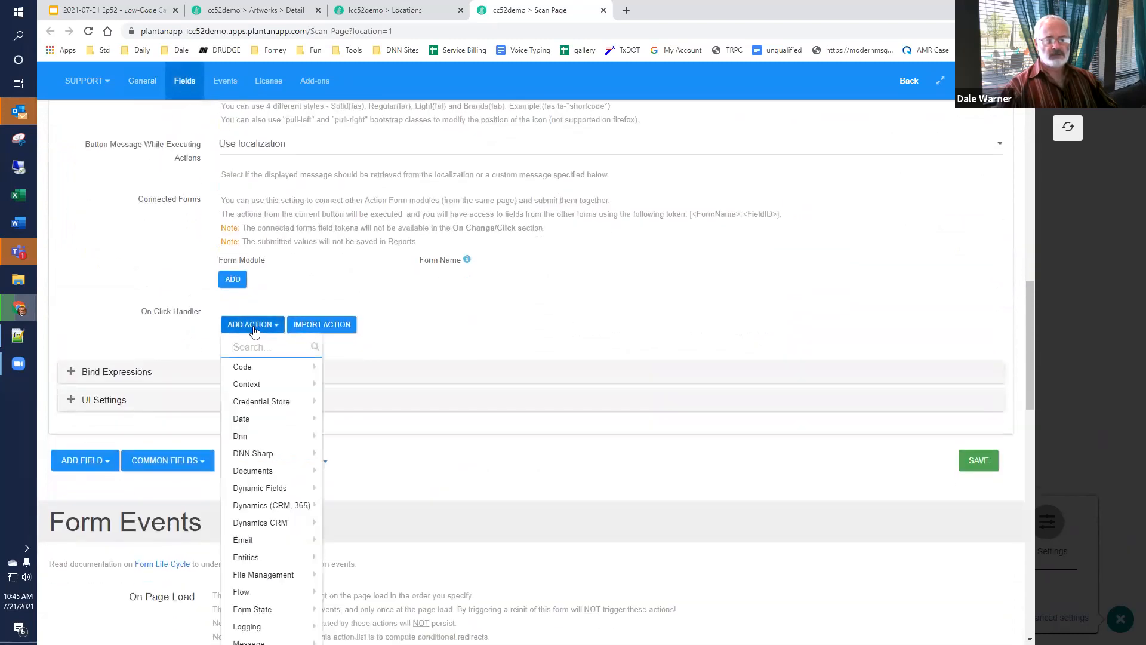
text(pari)
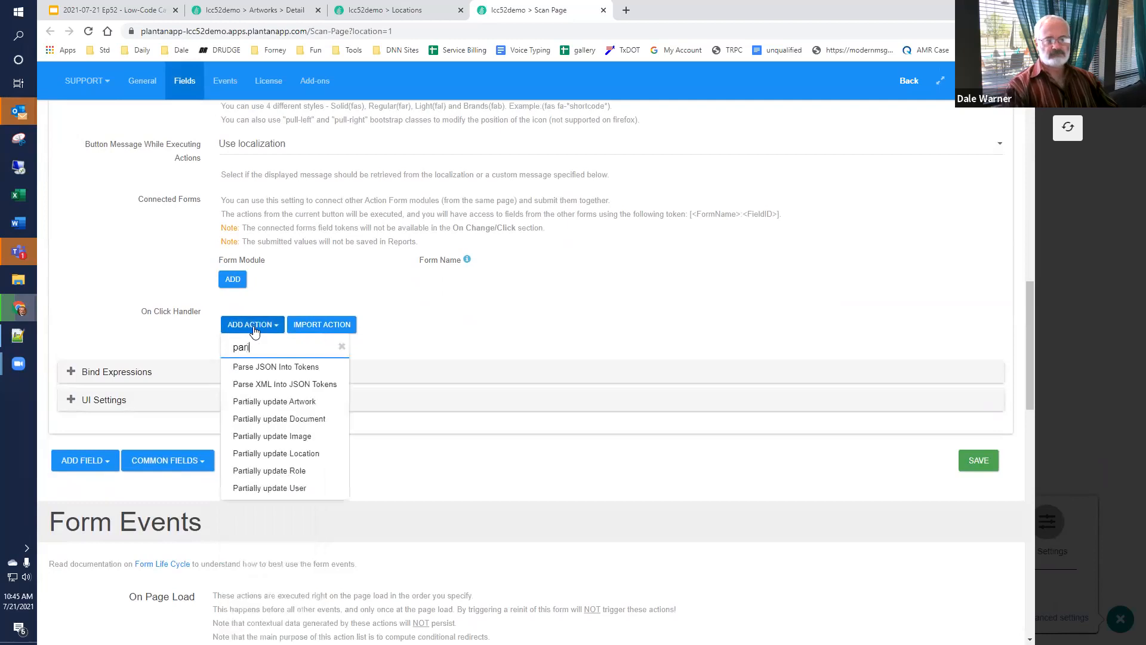
key(BackSpace)
text(ti)
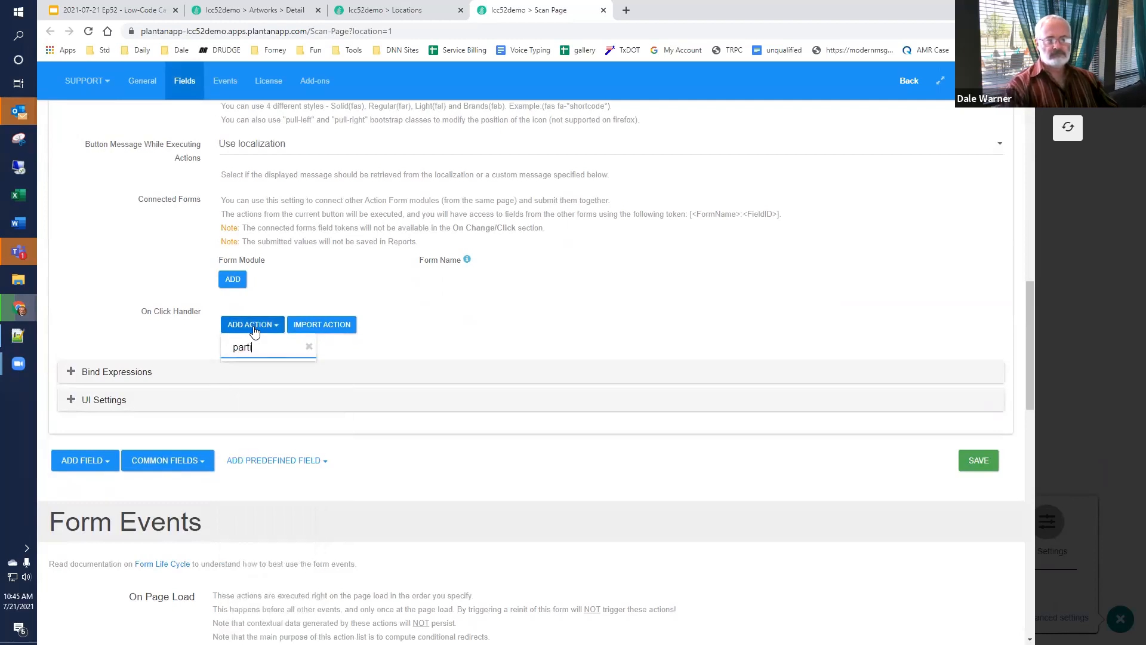
text(a)
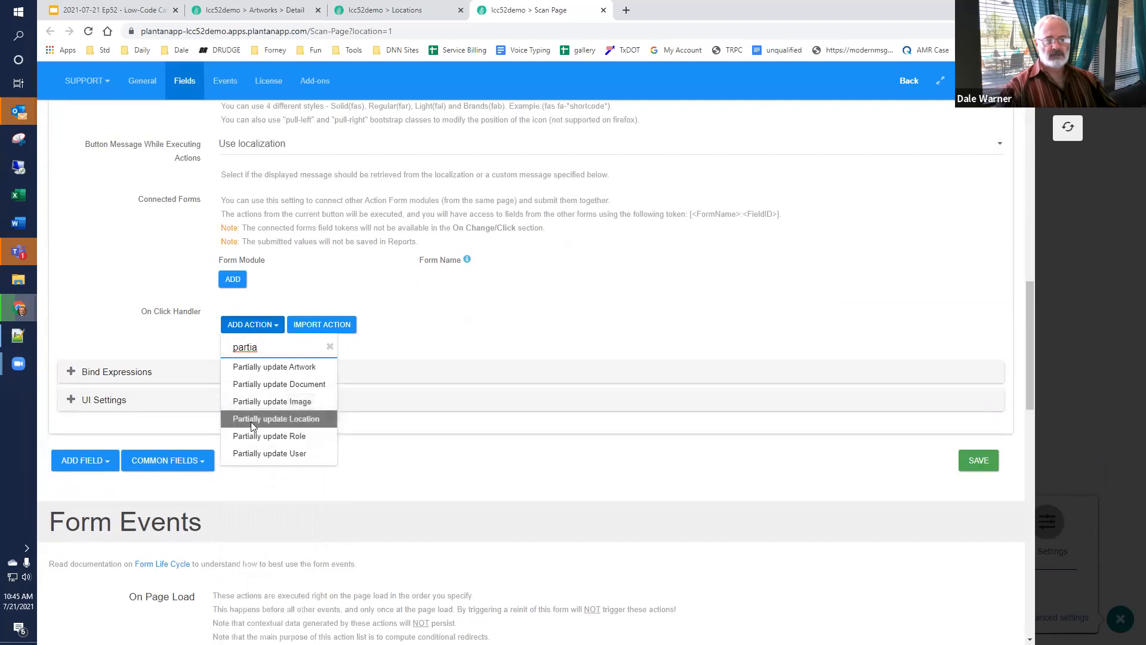
click(254, 368)
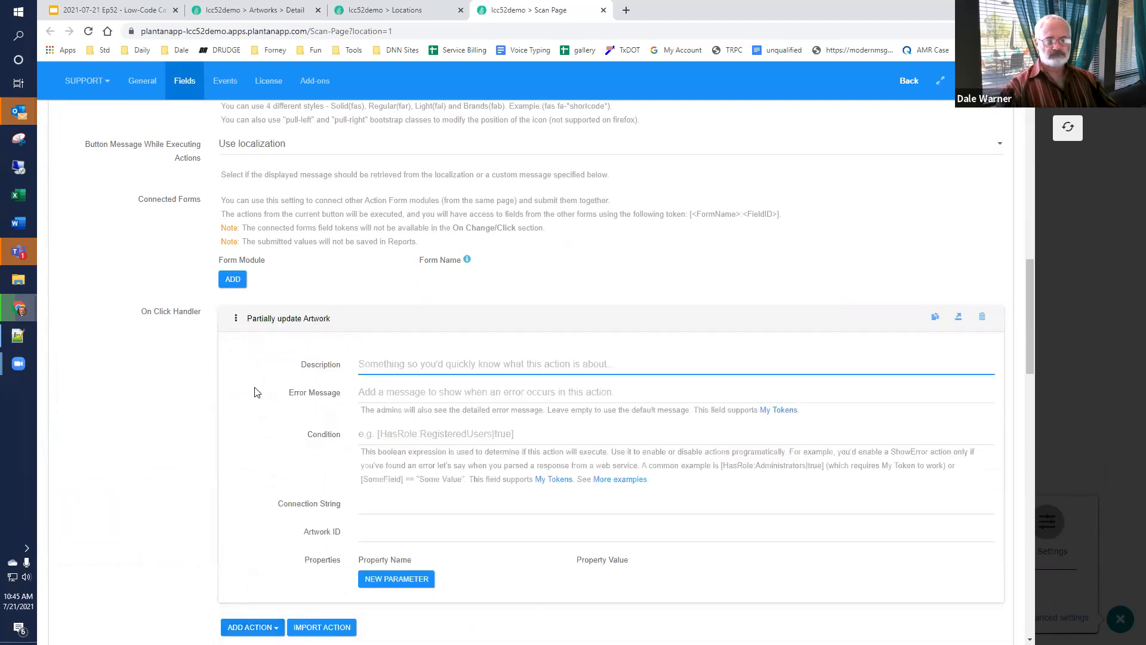
Step: Set the Partially update Artwork action's condition to [GetOrSession:Location] != "" and copy its location token
click(508, 434)
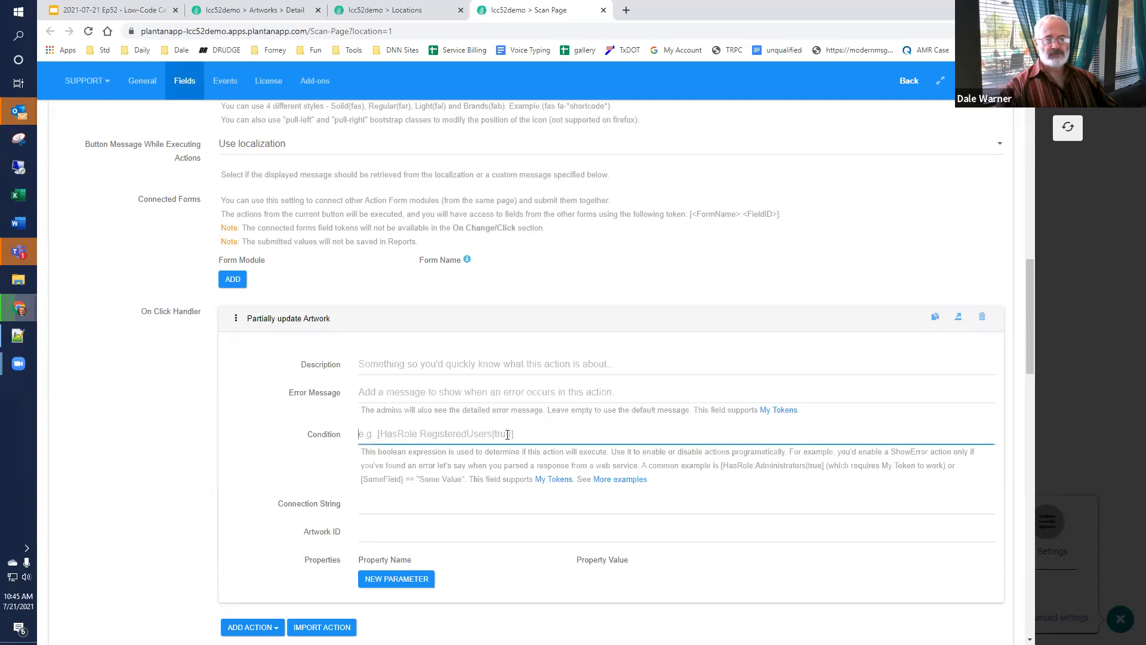
text([)
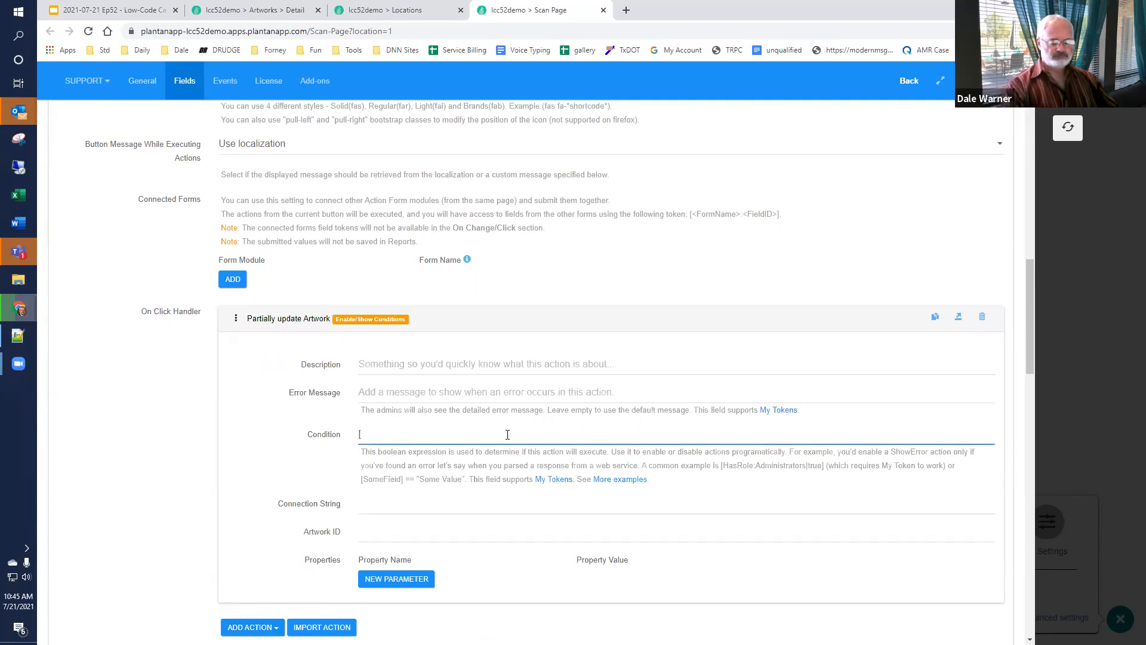
text(Get)
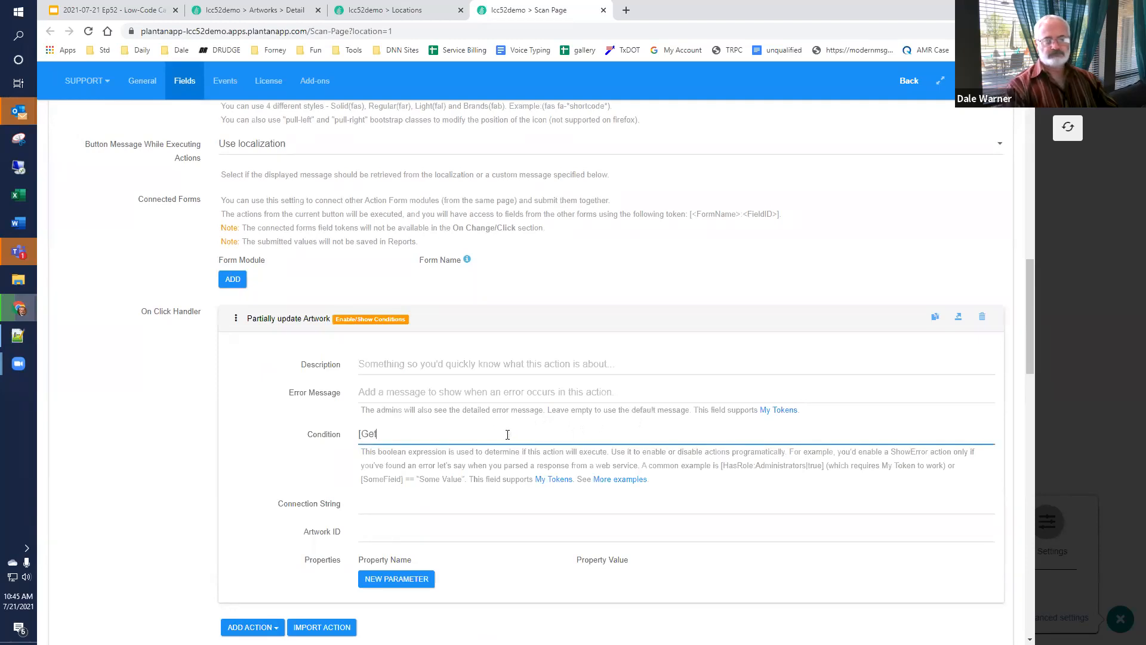
text(OrSession:Location])
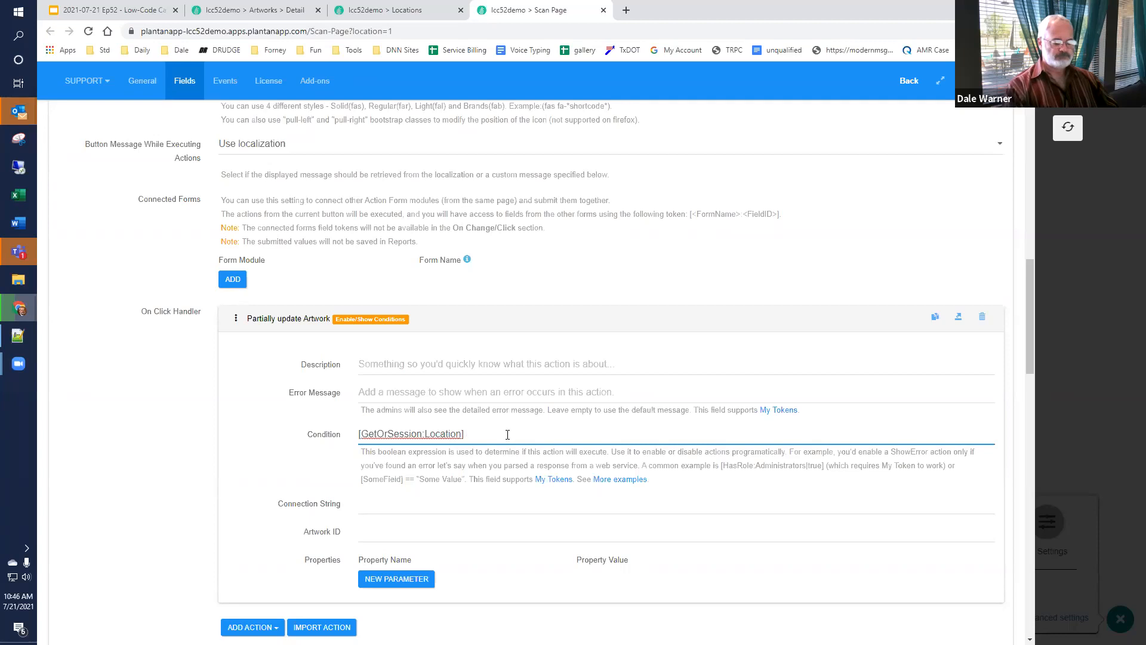
text(!= "")
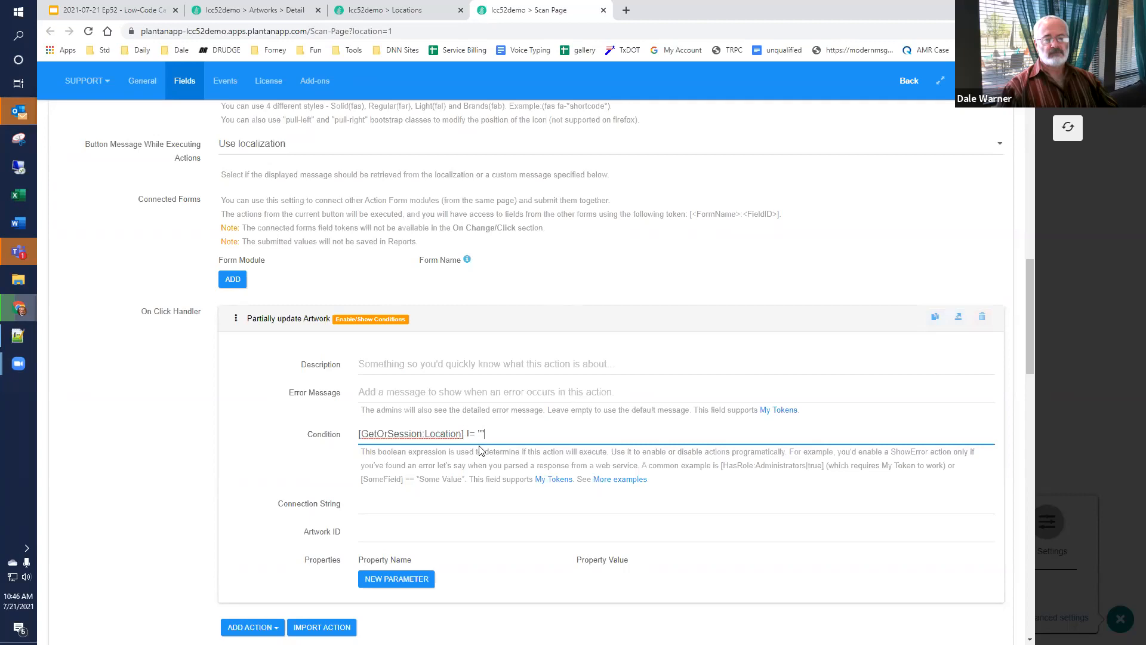
drag(465, 433, 268, 436)
key(ctrl+c)
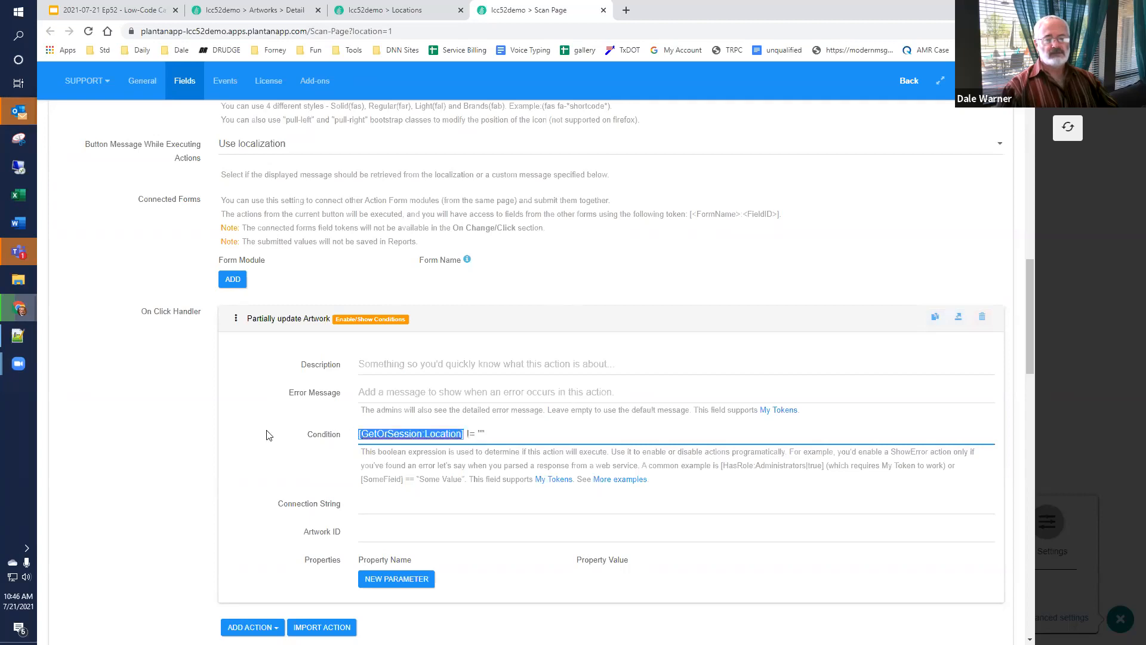
Step: Set the action's Artwork ID to [Get:Artwork] and add a Location property with the value [GetOrSession:Location]
click(386, 533)
text([Get)
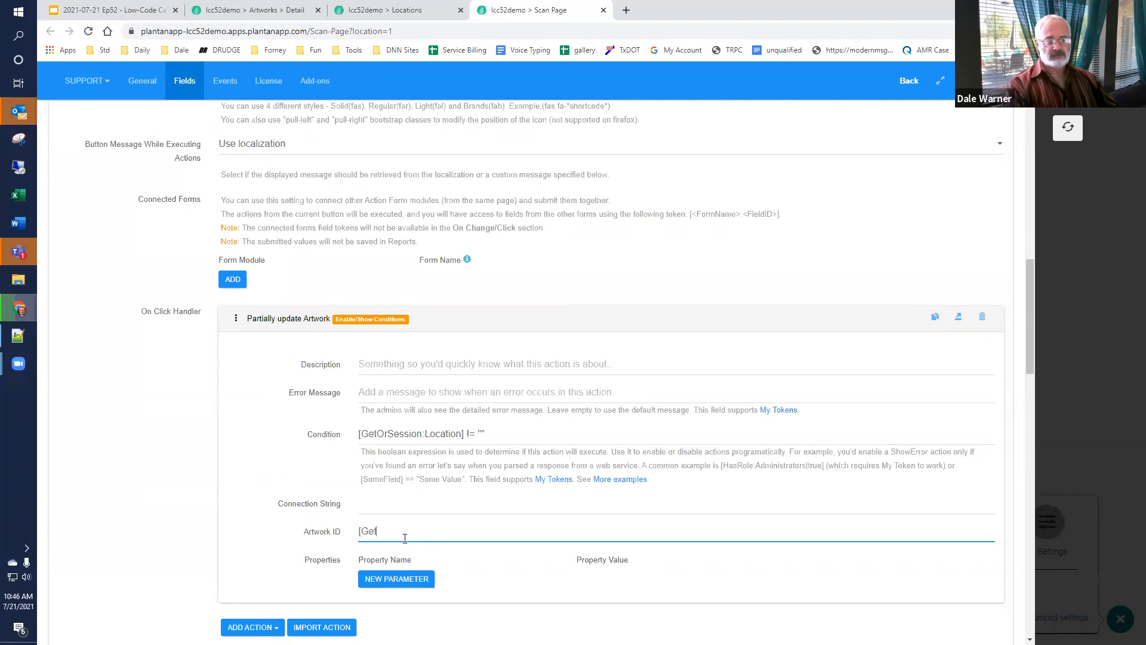
text(:Artwork])
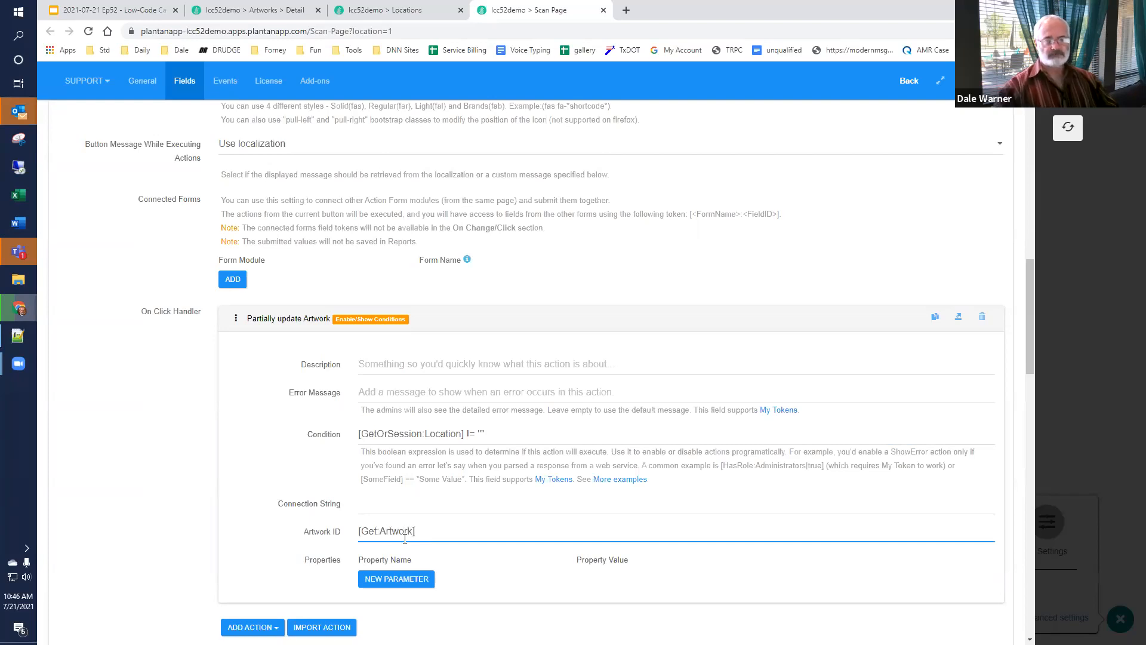
click(398, 579)
click(406, 588)
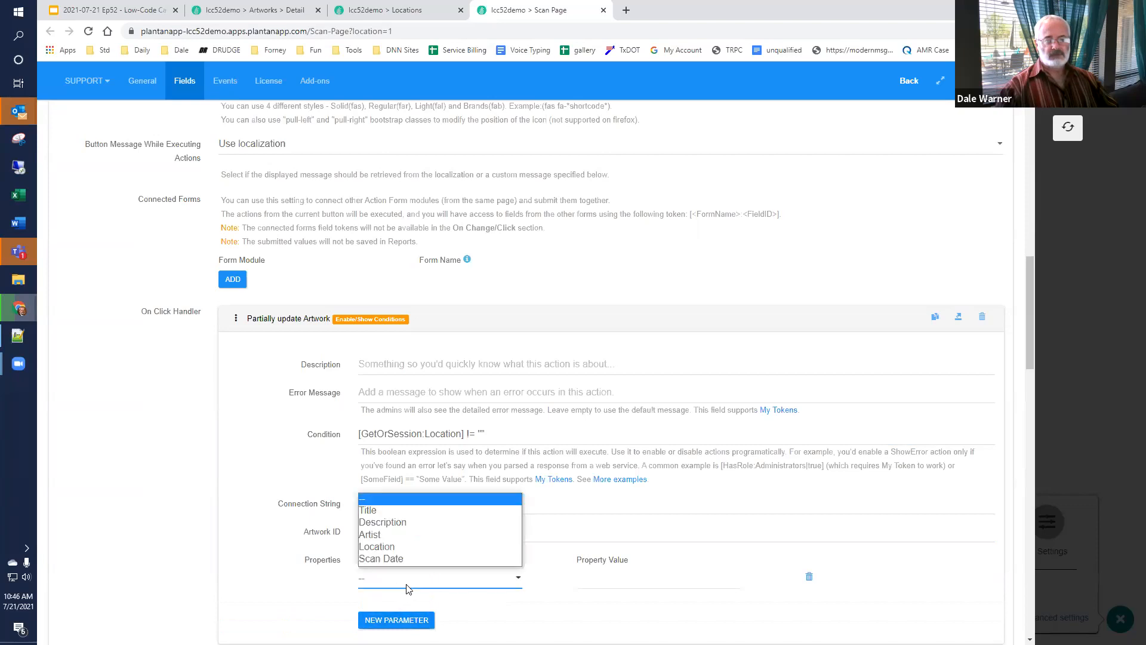
click(460, 548)
click(658, 583)
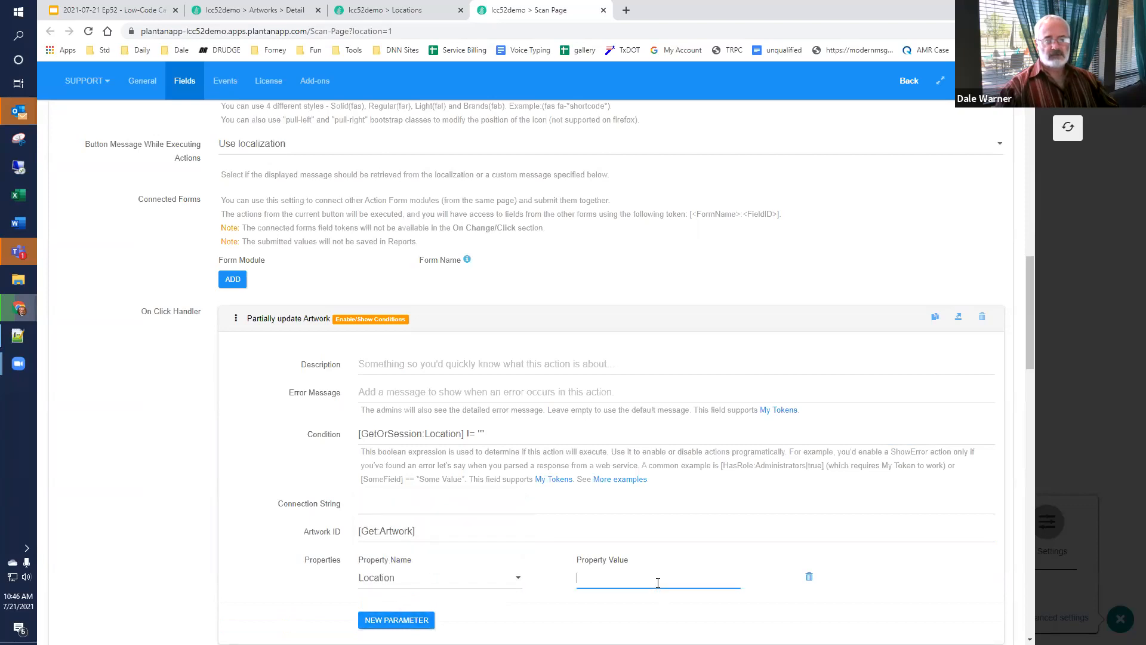
key(ctrl+v)
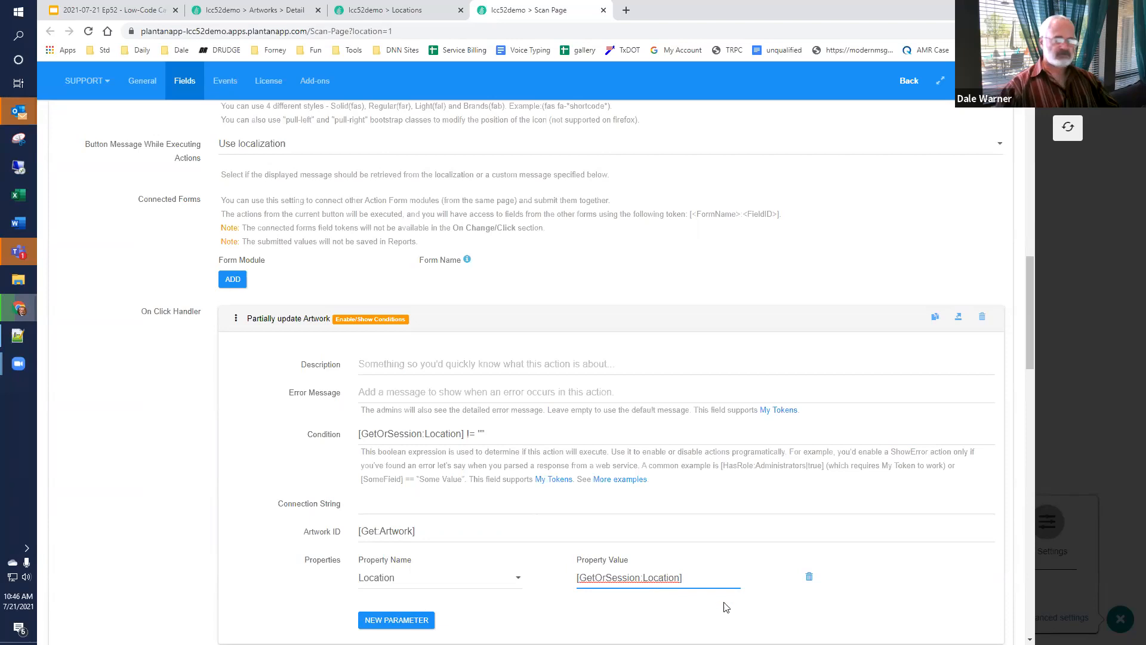
Step: Describe the Partially update Artwork action as "Update the artwork's location if one has been scanned"
click(457, 357)
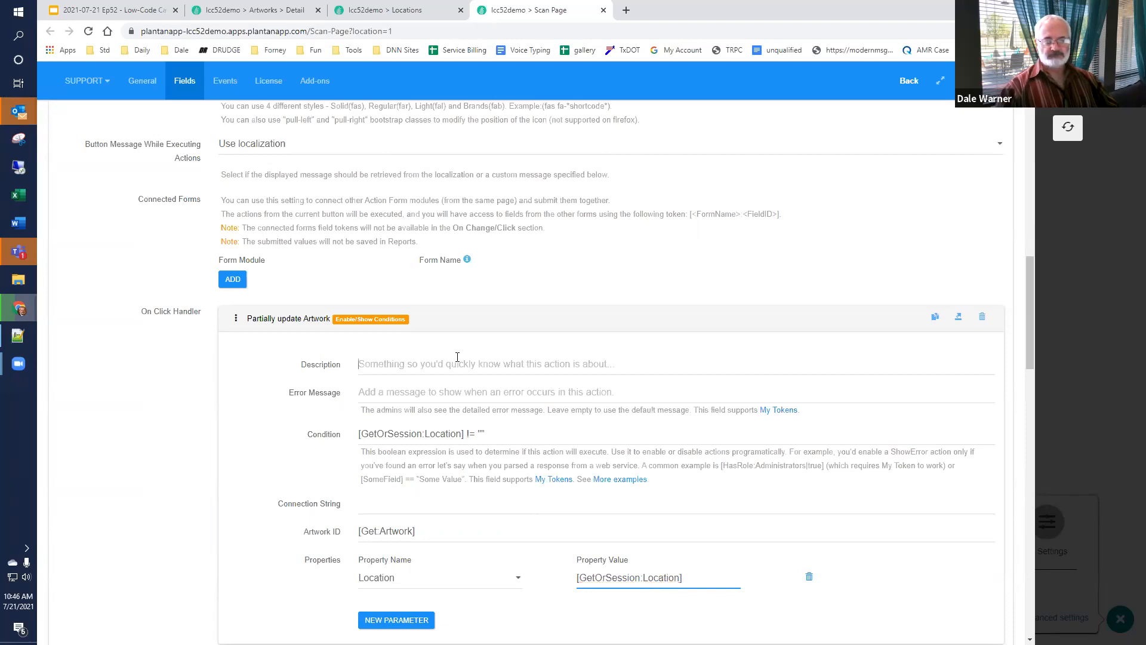
text(Update th)
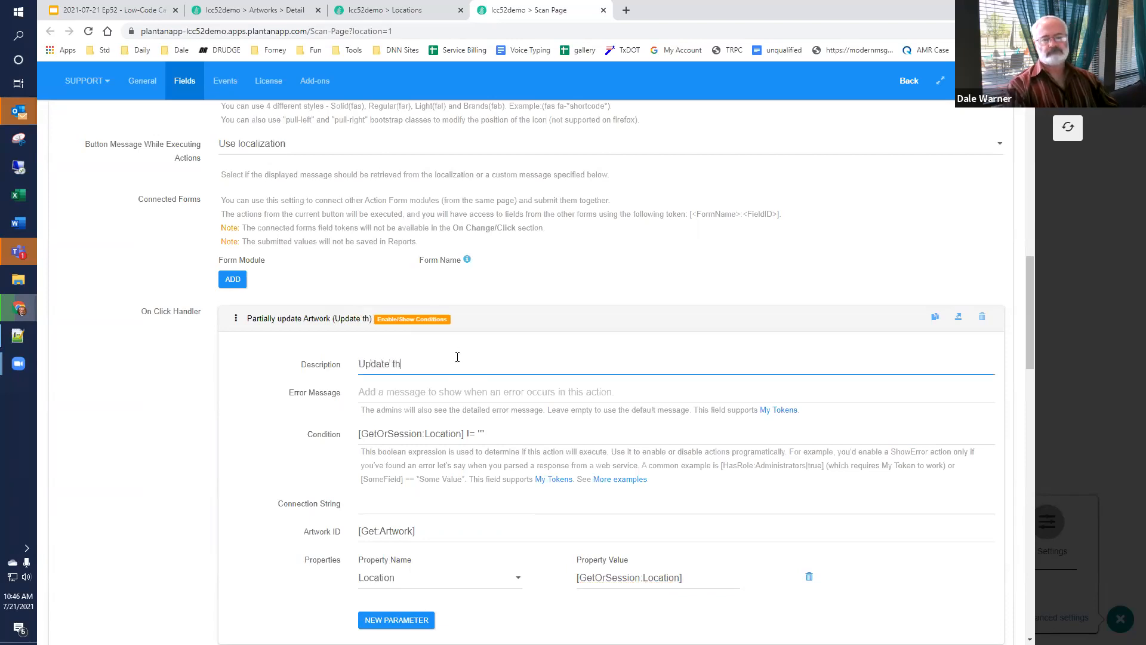
text(e artwork's location if one has been scanned)
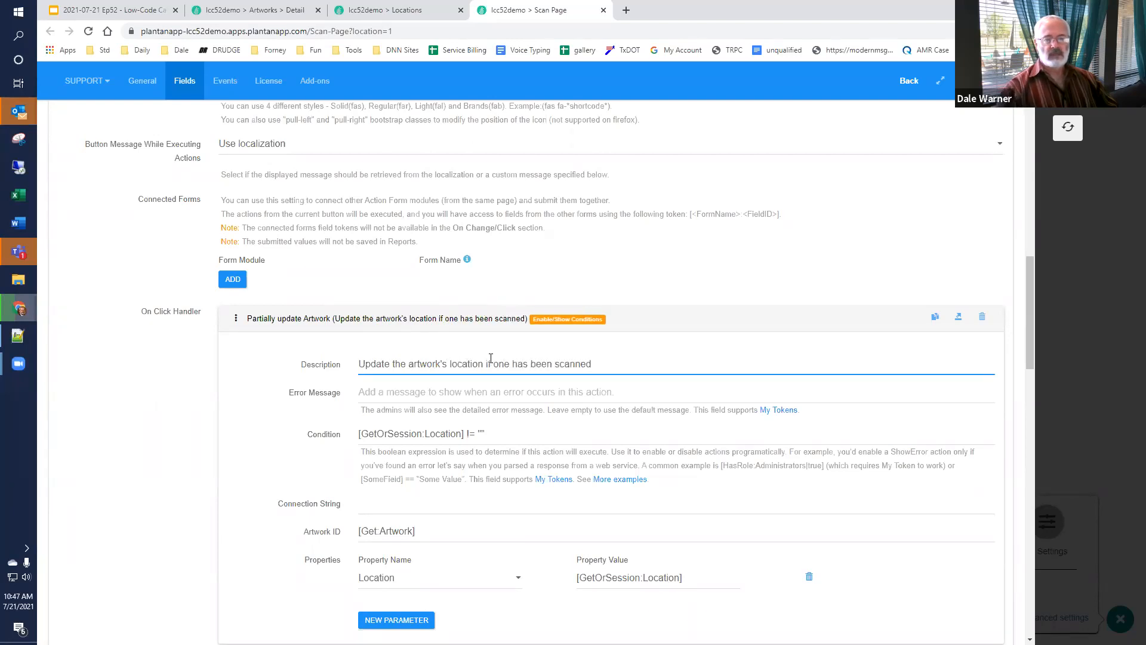
scroll(422, 386, down, 2)
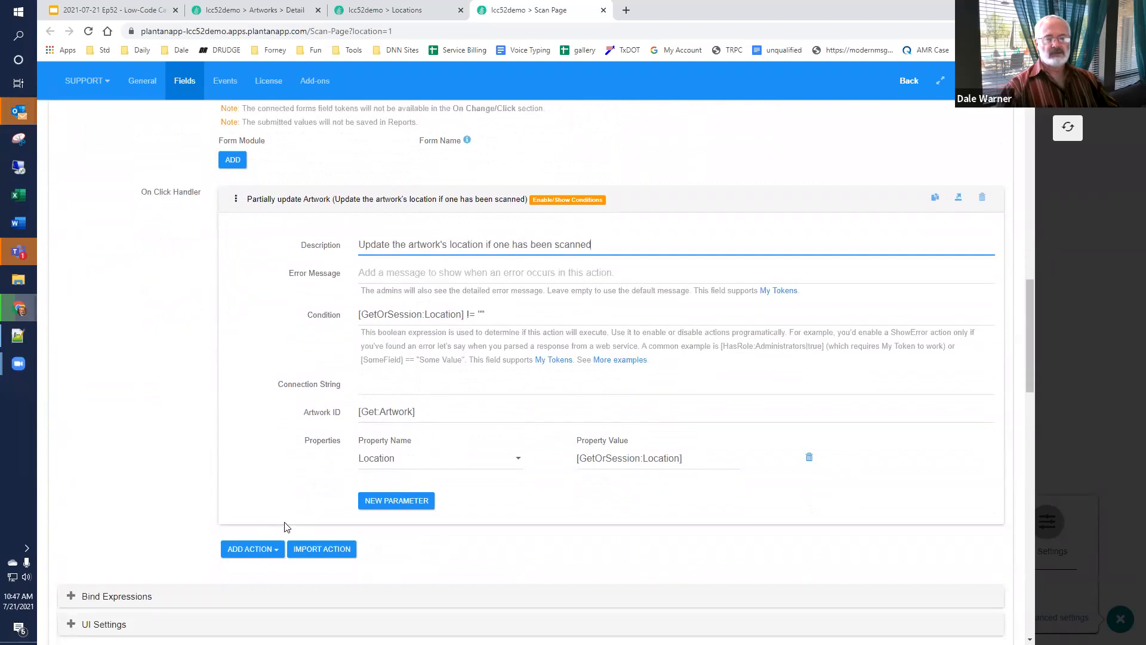
Step: Export the View or Edit button's Redirect to Portal Page action and copy its JSON
scroll(285, 528, up, 15)
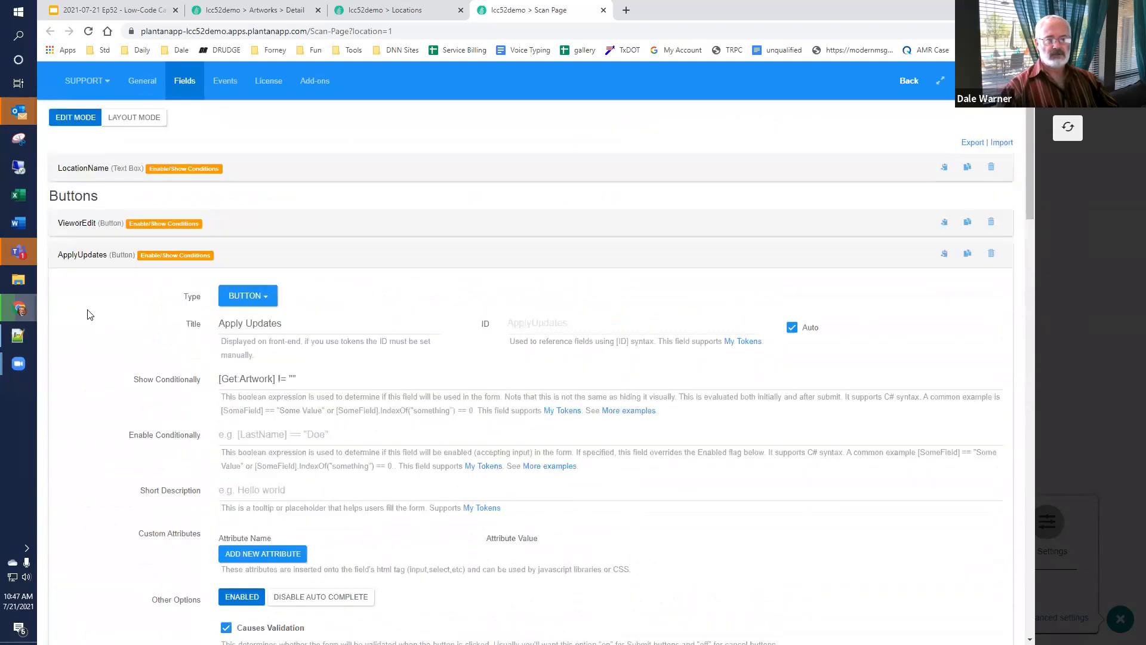
click(92, 253)
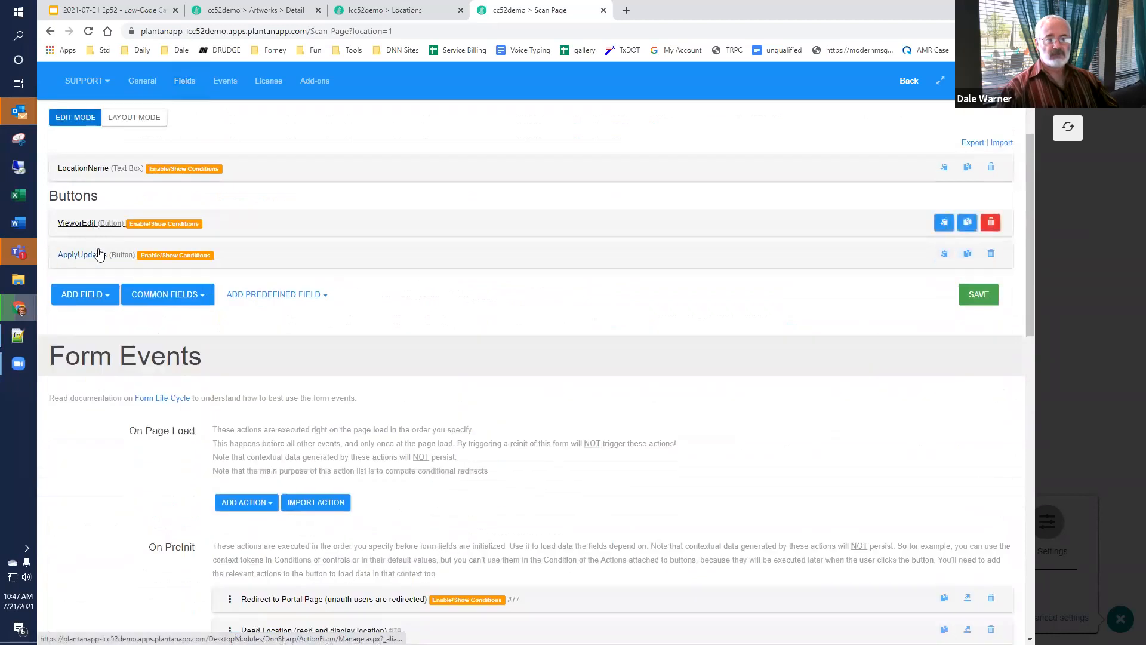
click(78, 222)
scroll(920, 302, down, 15)
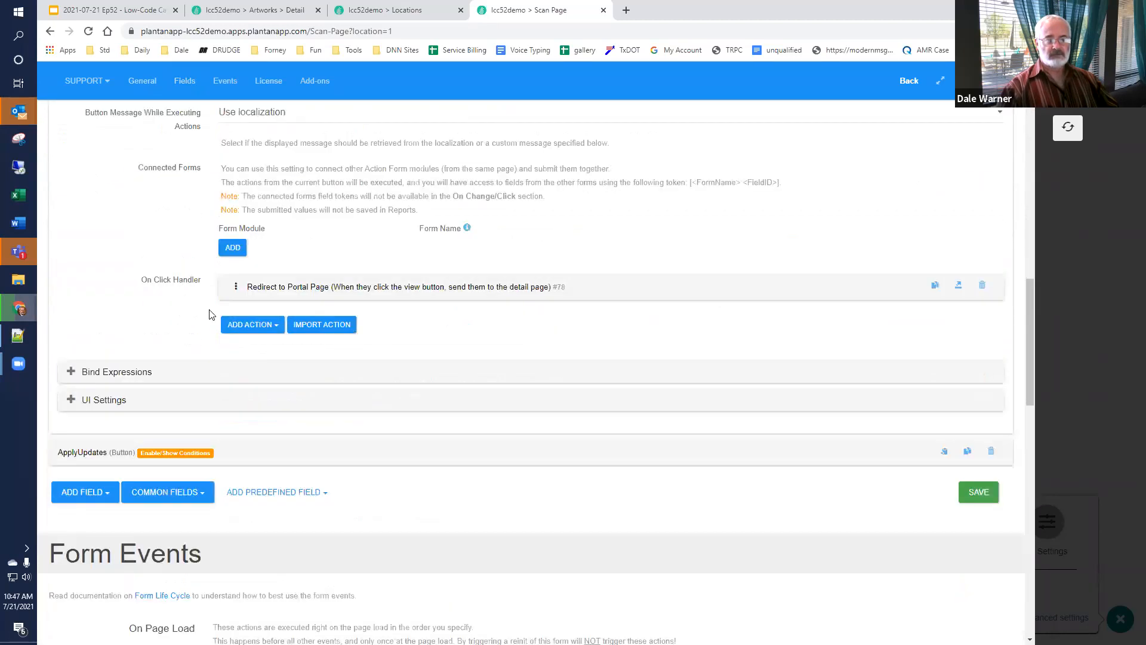
click(958, 285)
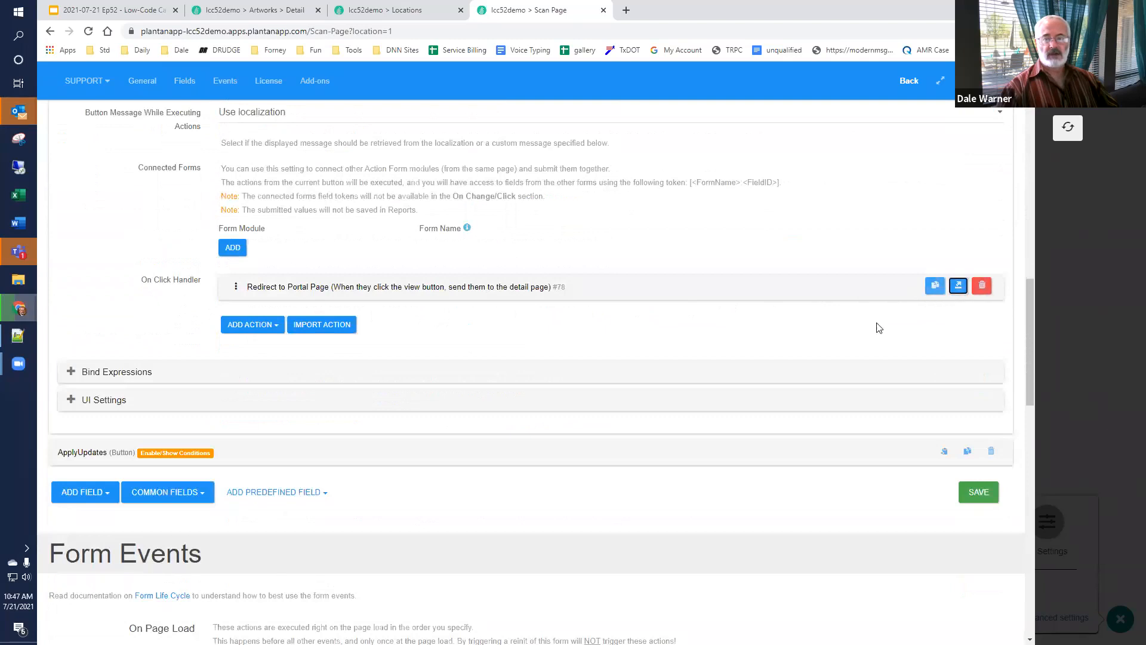
click(767, 440)
click(785, 303)
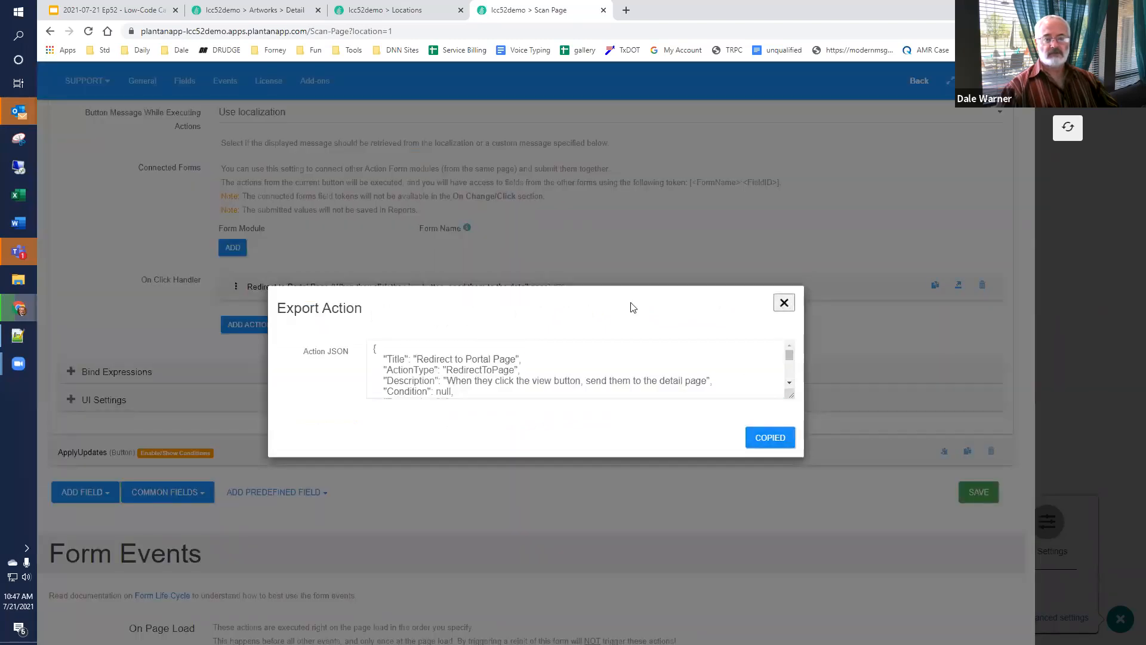
Step: Import the copied redirect action into the Apply Updates button's On Click Handler, check its settings and refresh the Scan Page
click(86, 453)
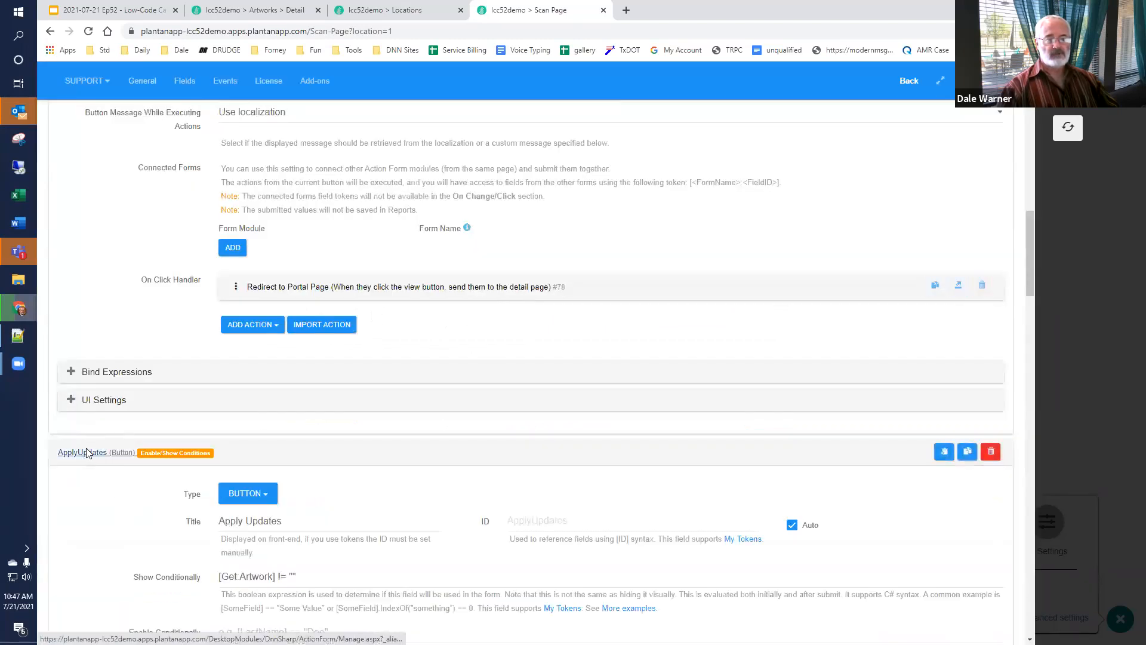
scroll(120, 440, down, 11)
scroll(135, 438, down, 8)
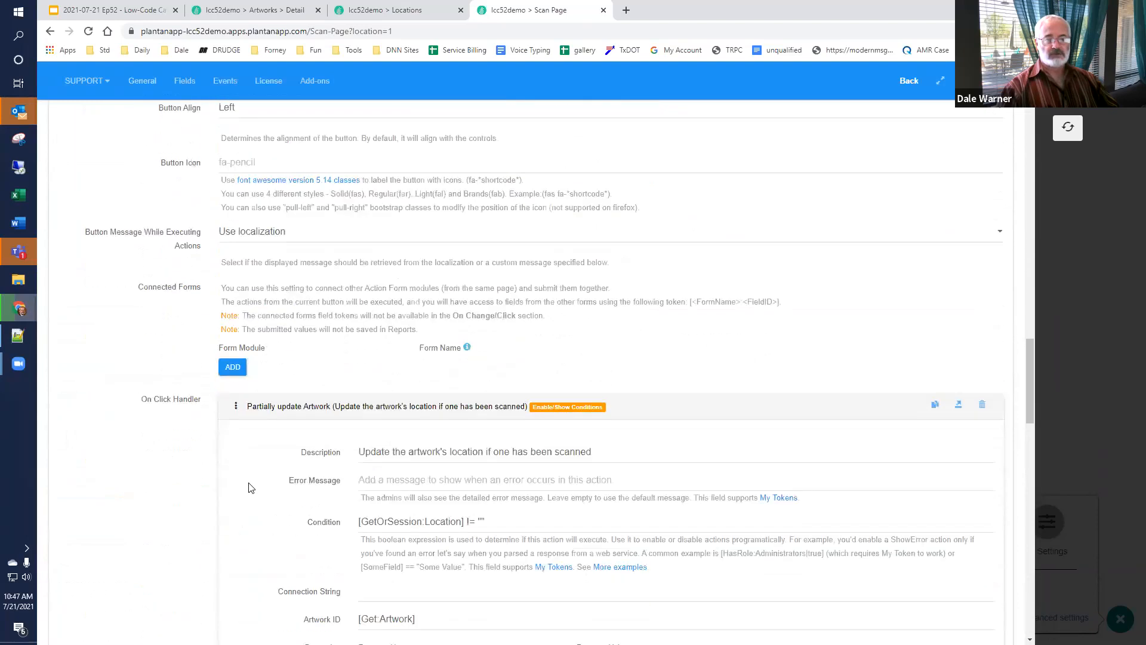
click(315, 508)
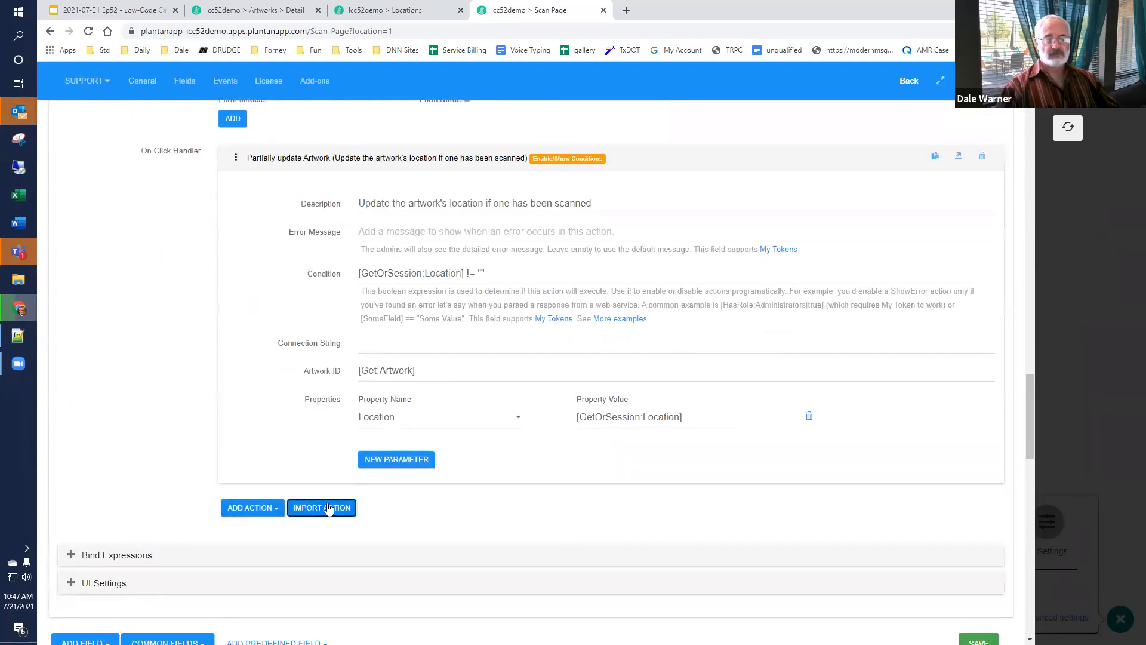
key(ctrl+v)
click(769, 495)
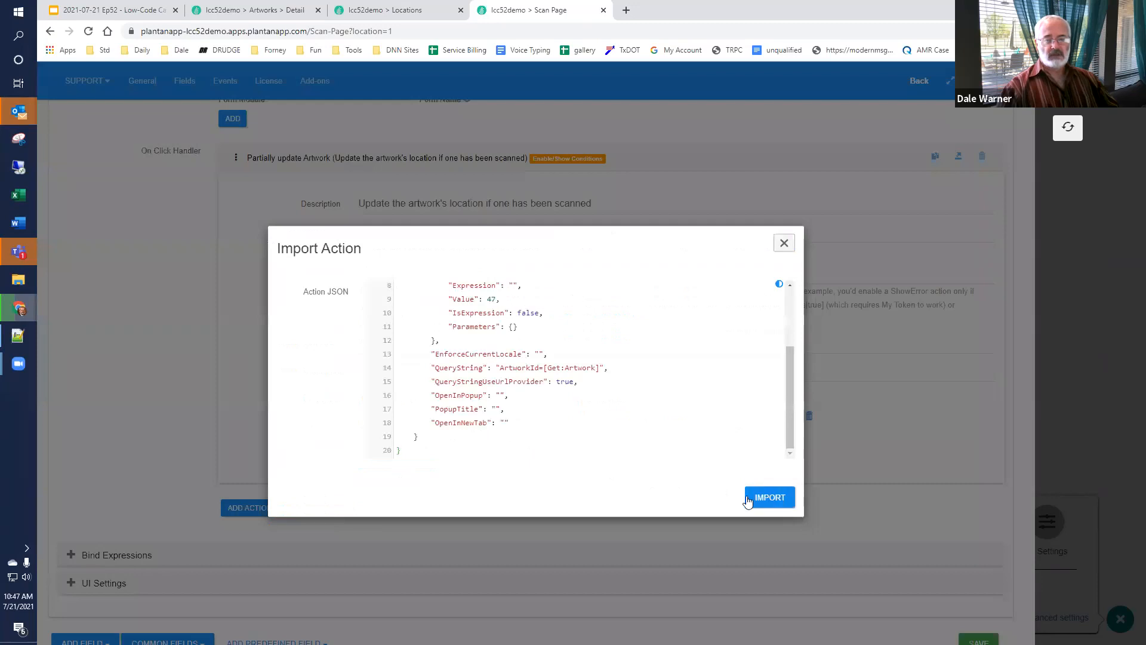
scroll(322, 478, down, 2)
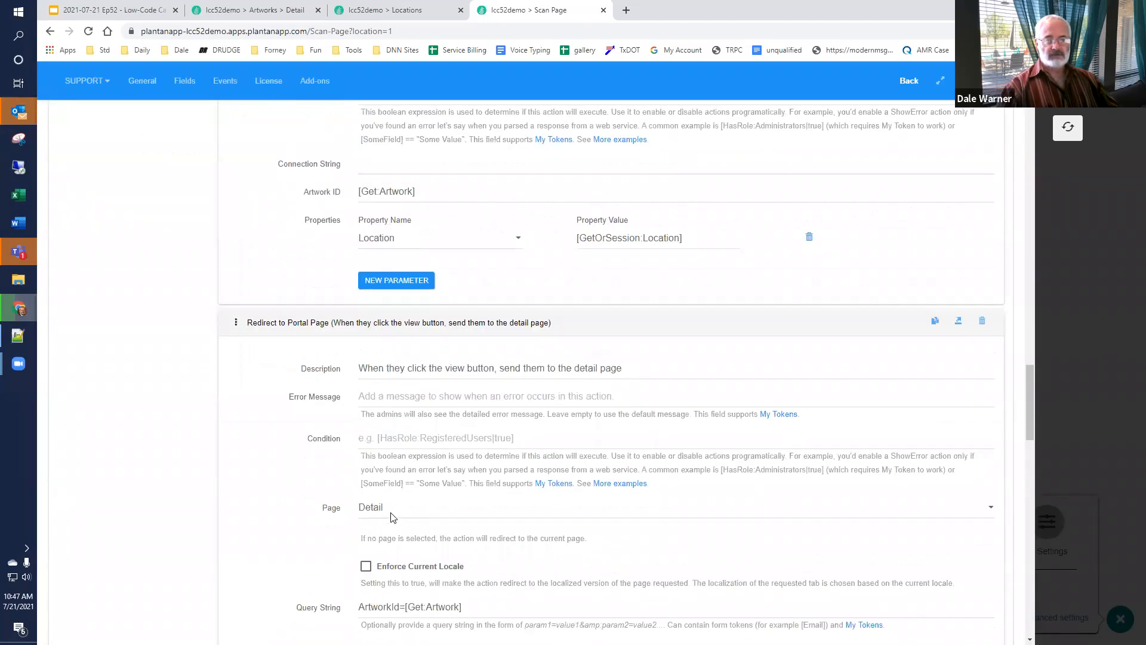
scroll(393, 512, down, 3)
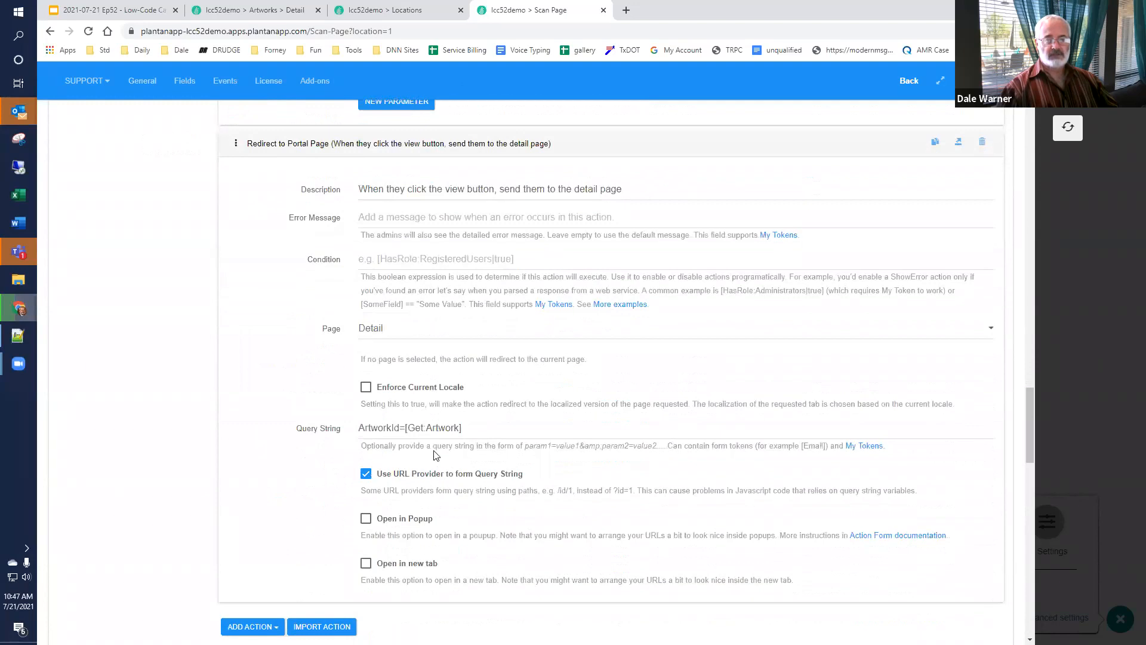
scroll(439, 464, up, 3)
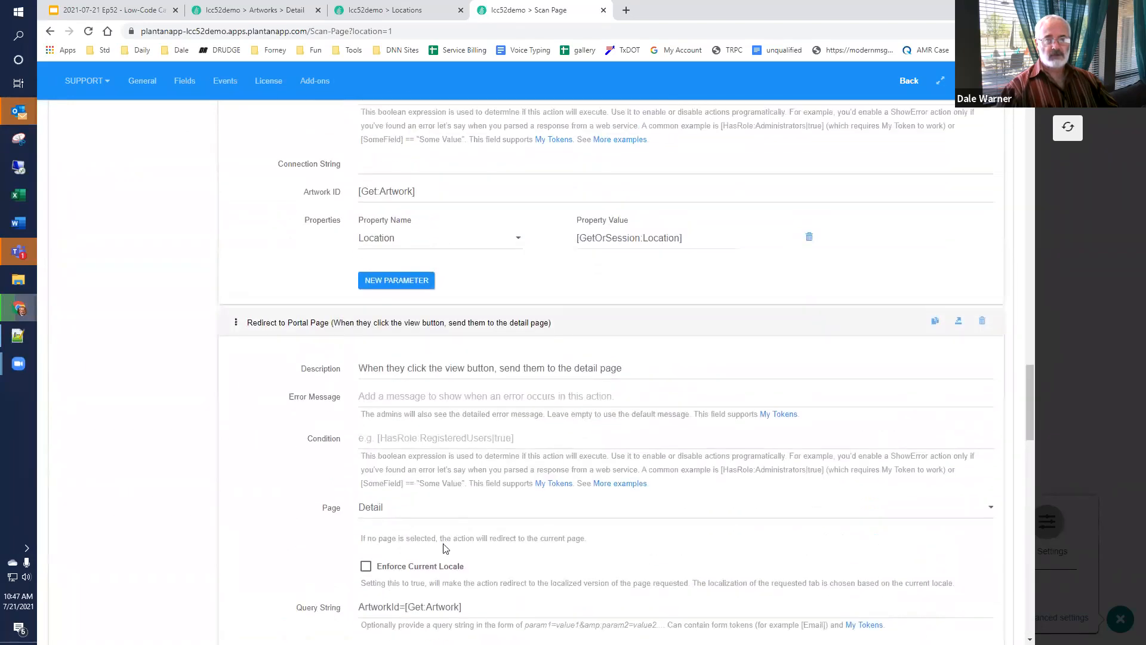
scroll(458, 613, down, 2)
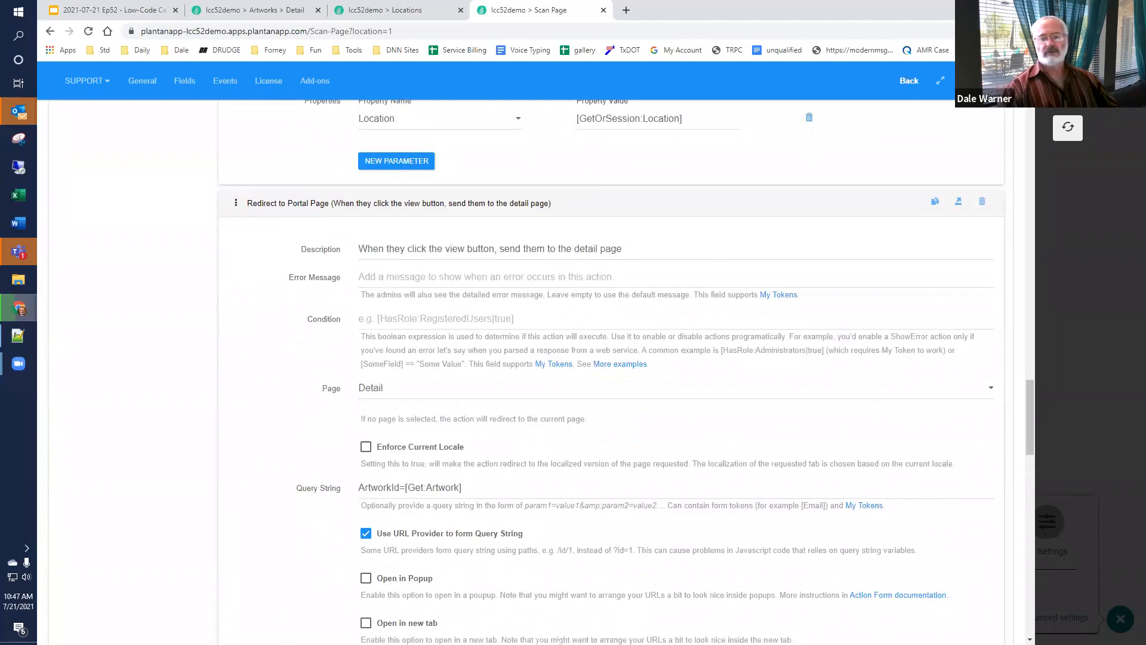
click(1068, 127)
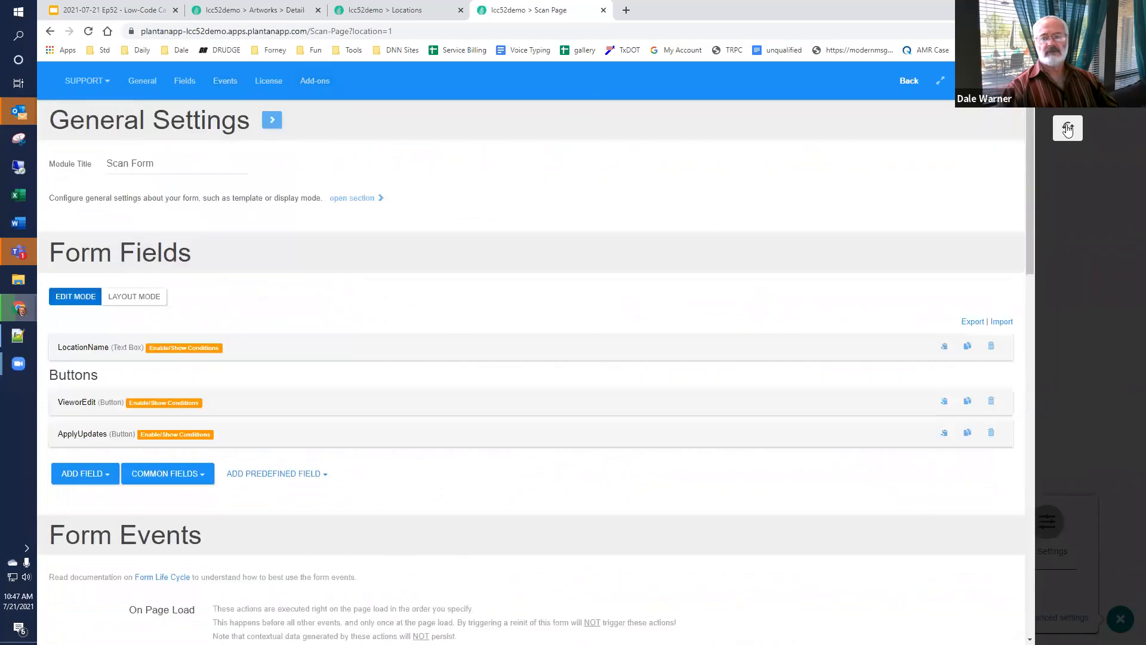
click(1068, 126)
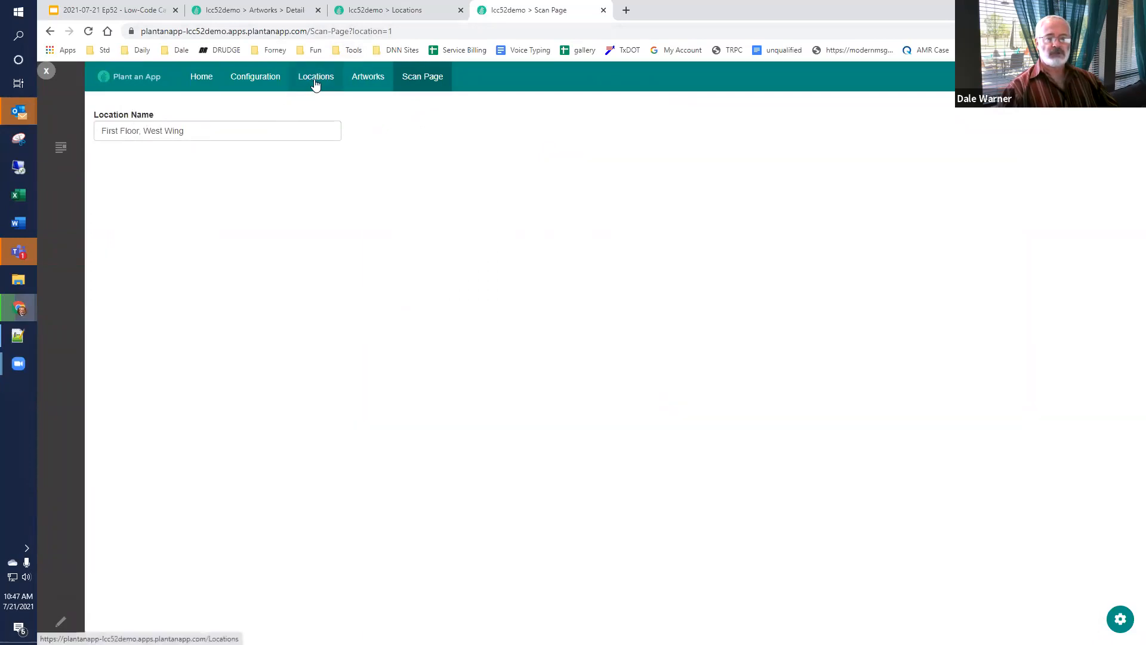
Step: Follow the QR link of The Stoning of Saint Stephen in Artworks, apply the location update and close the resulting detail page
click(368, 75)
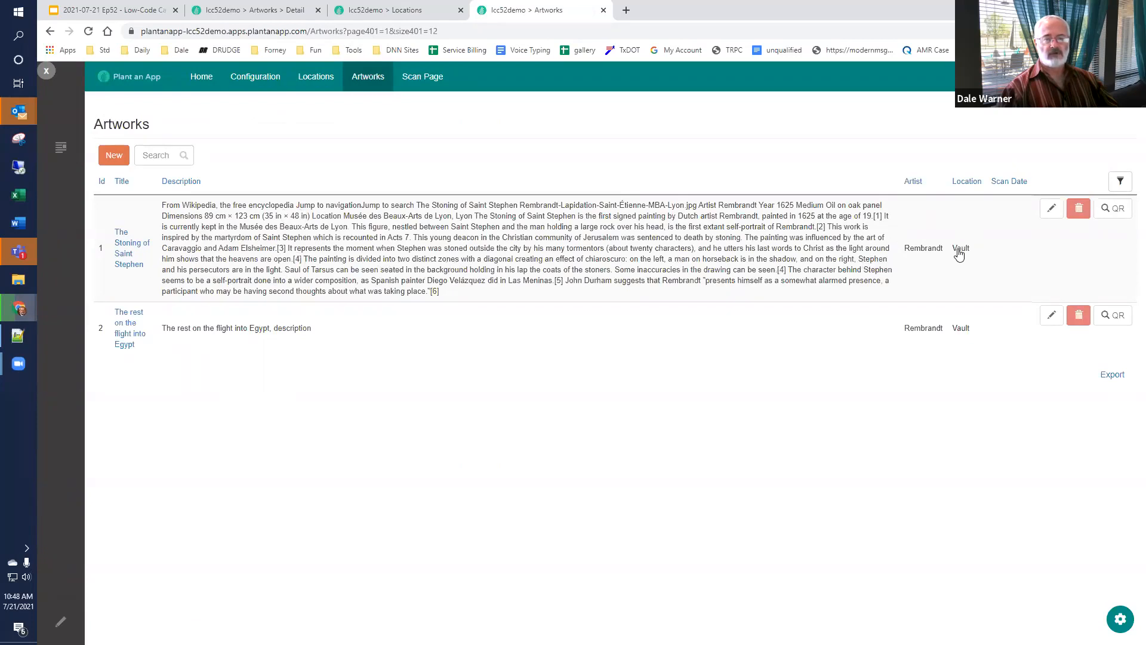
click(1120, 212)
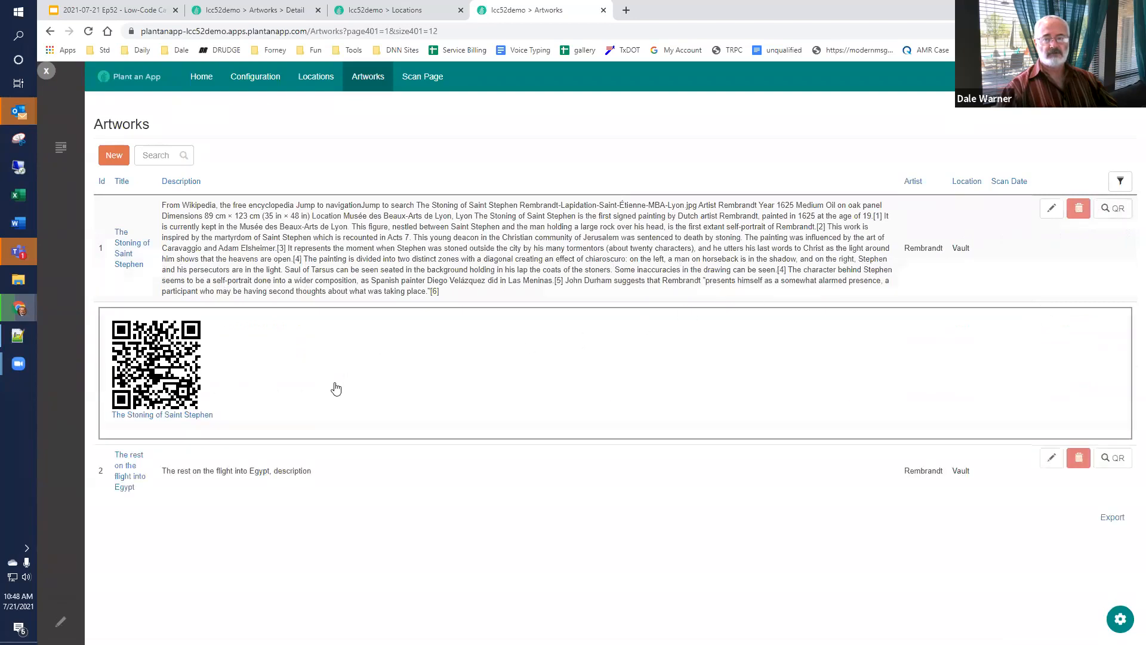
click(141, 418)
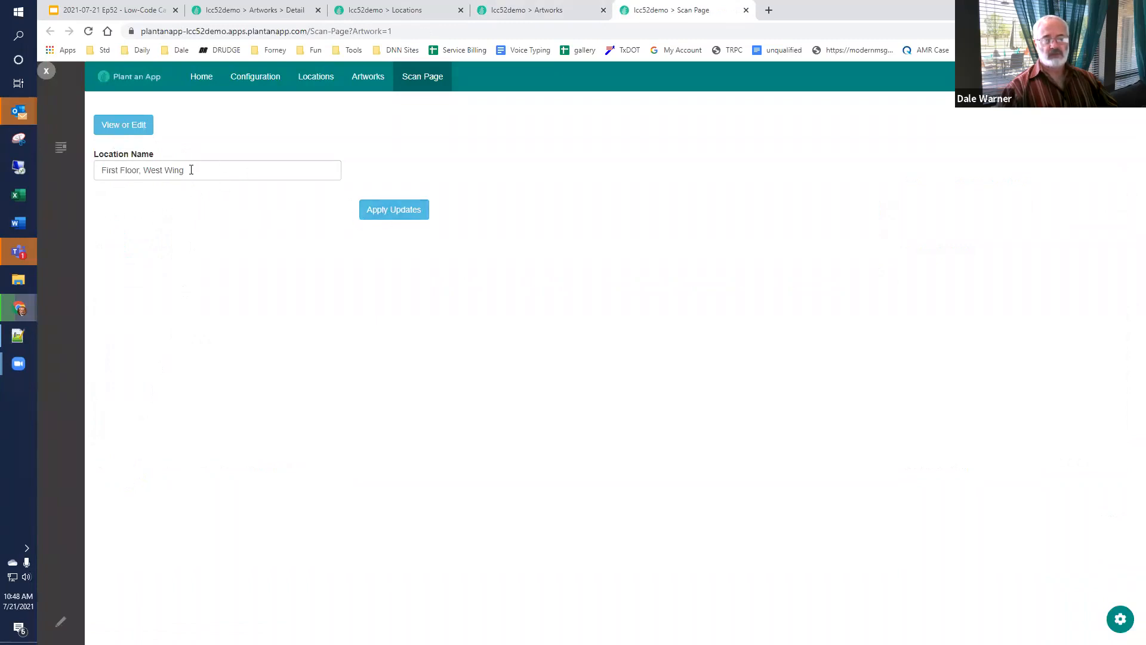
click(385, 215)
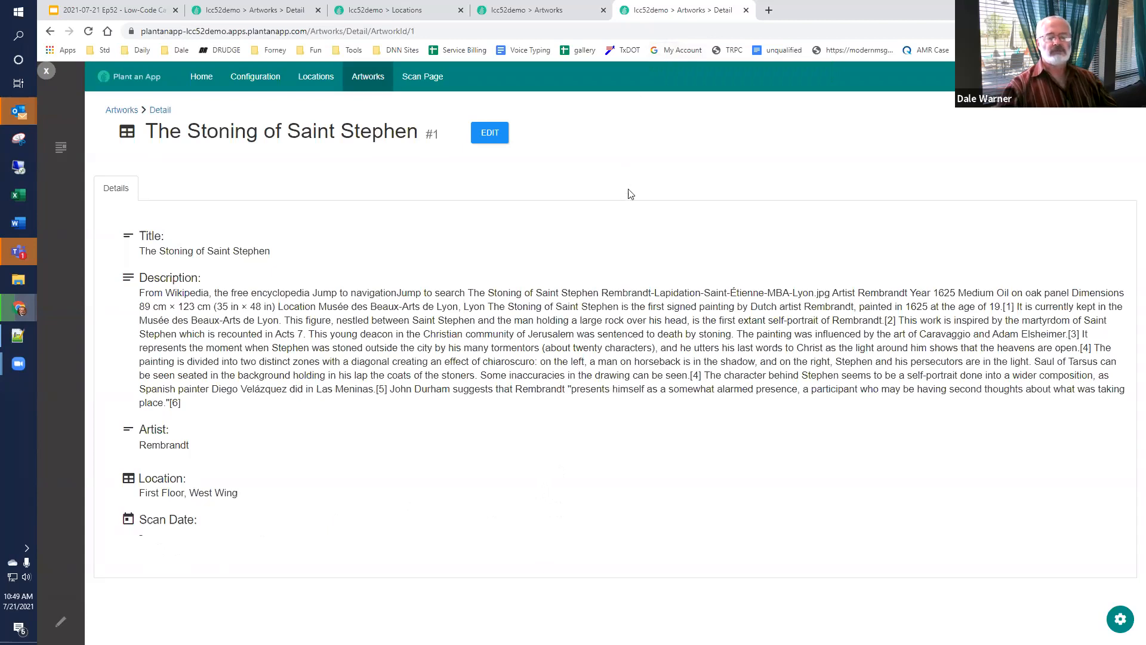
click(747, 10)
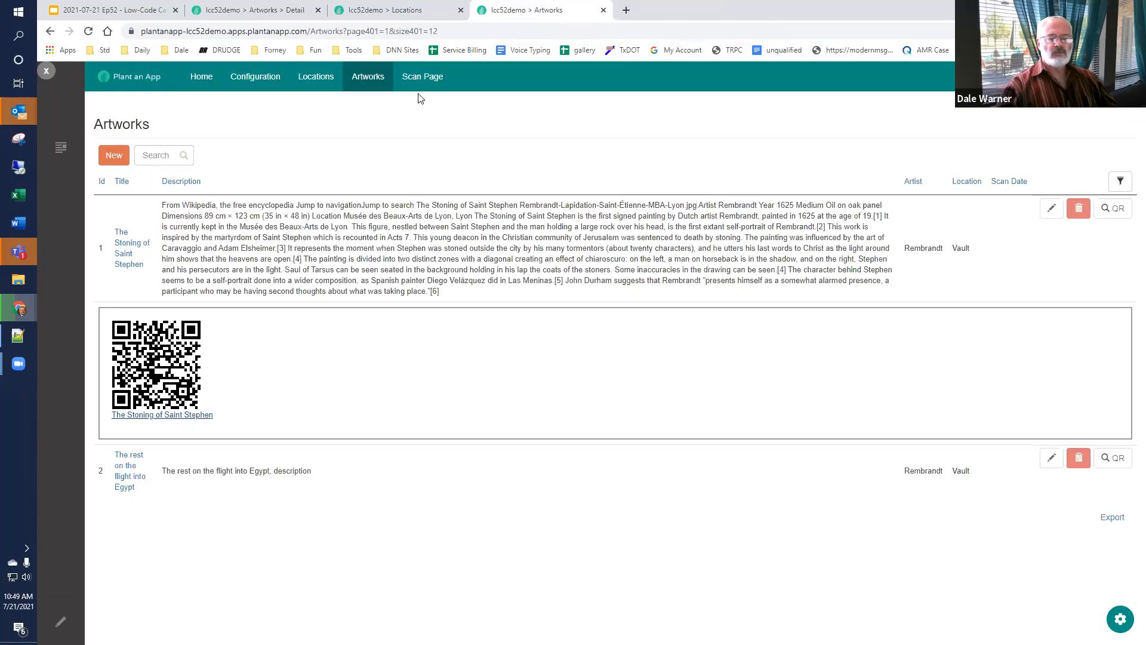
Step: Reopen the Scan Page's form settings and add a text box field titled "Scan Date"
click(423, 77)
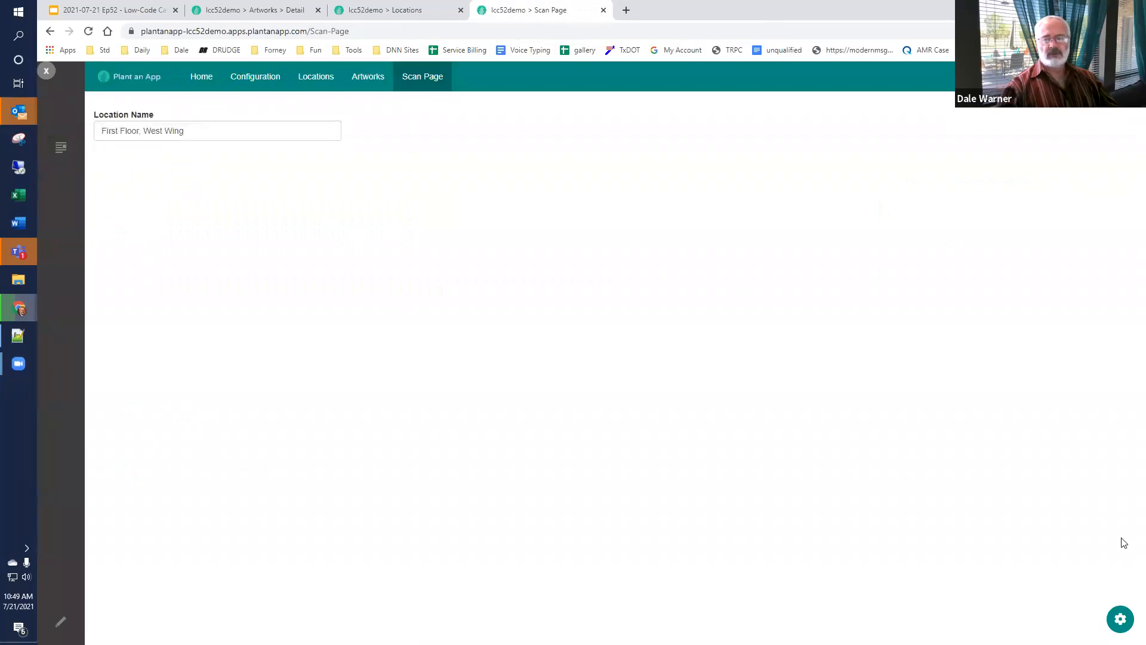
click(1120, 620)
click(922, 592)
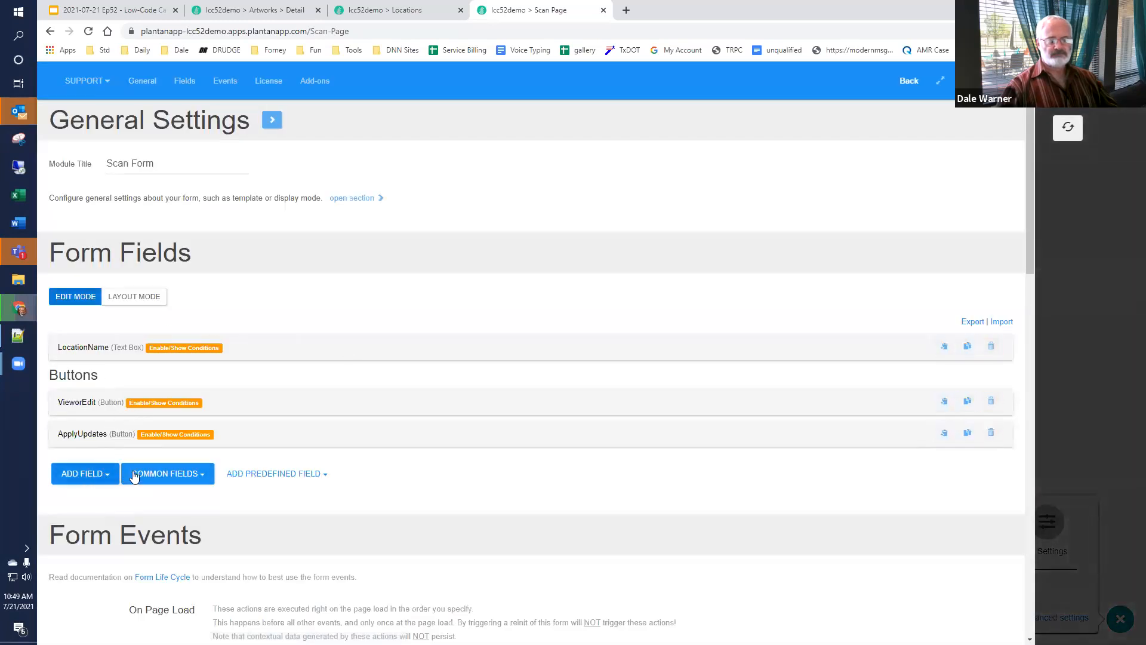
click(167, 473)
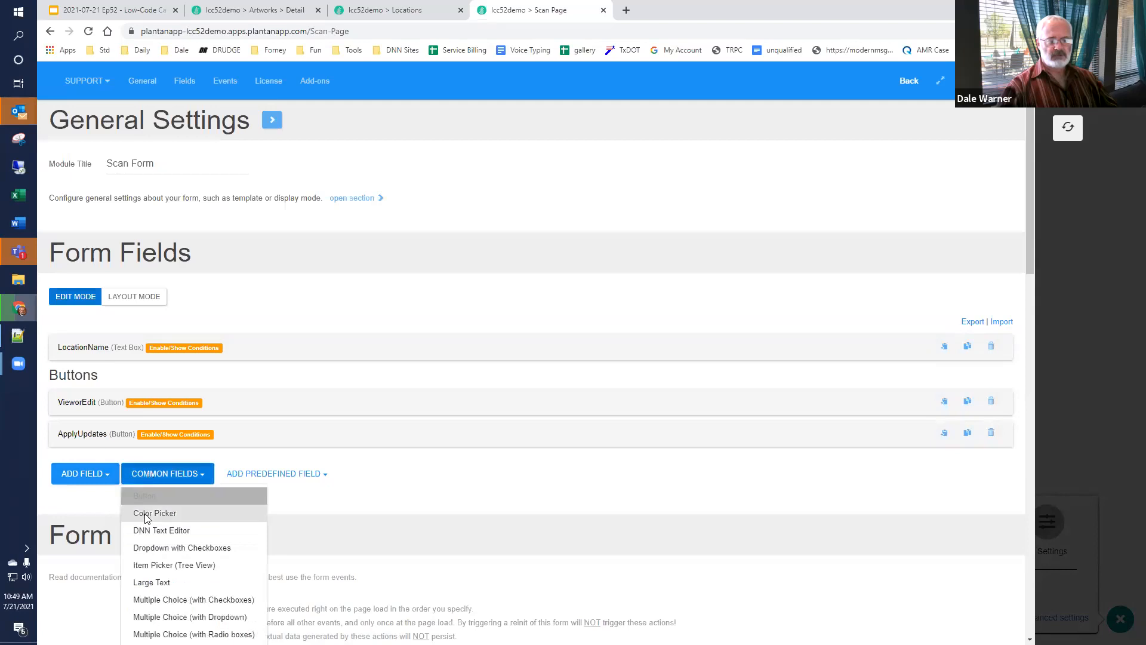
scroll(158, 570, down, 3)
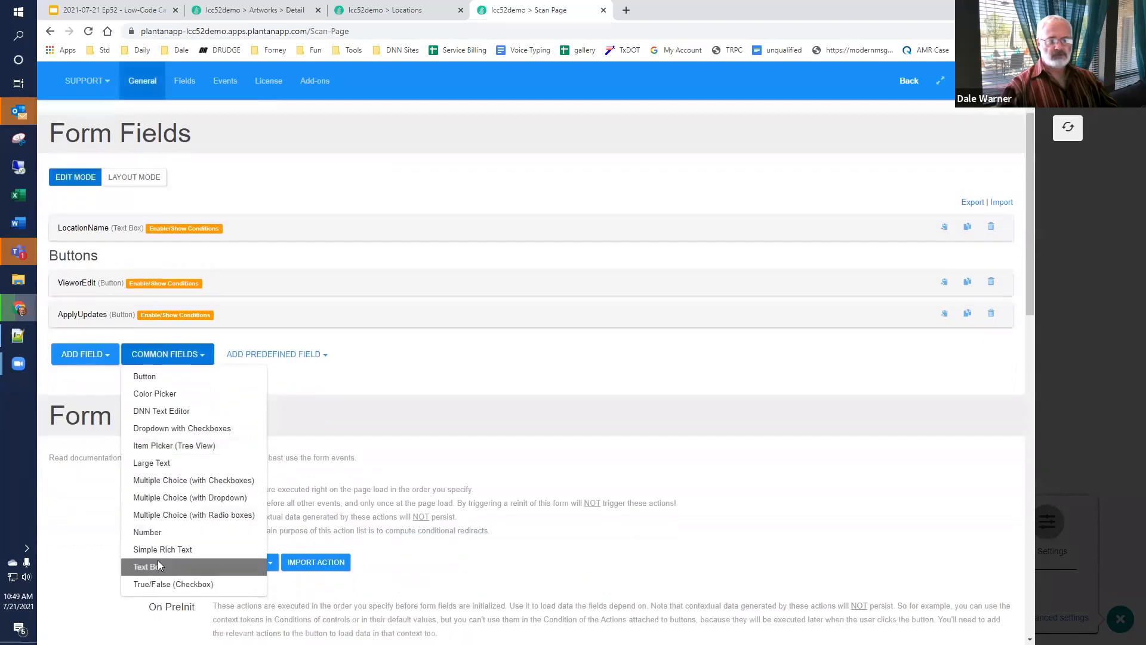
click(155, 565)
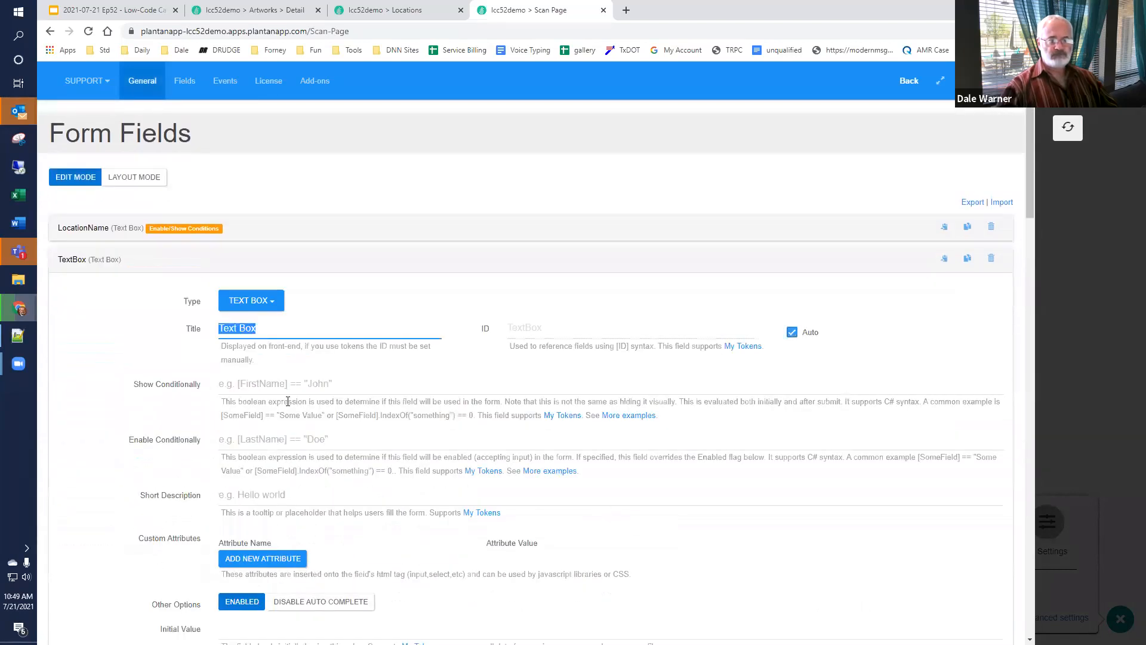
text(Scan Date)
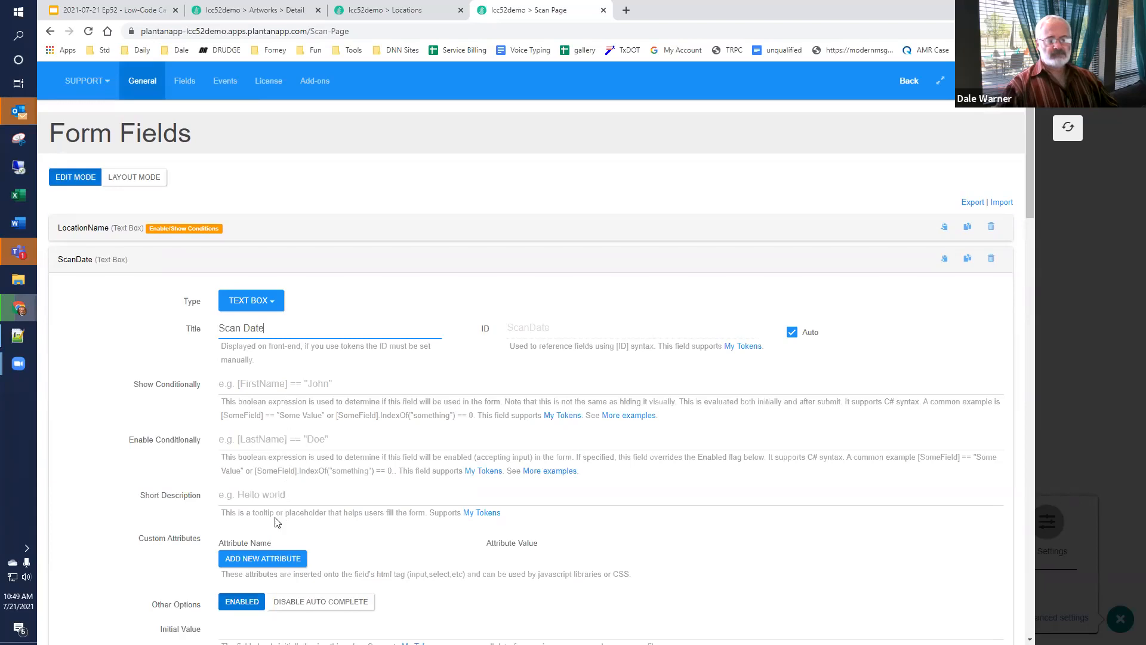
click(76, 260)
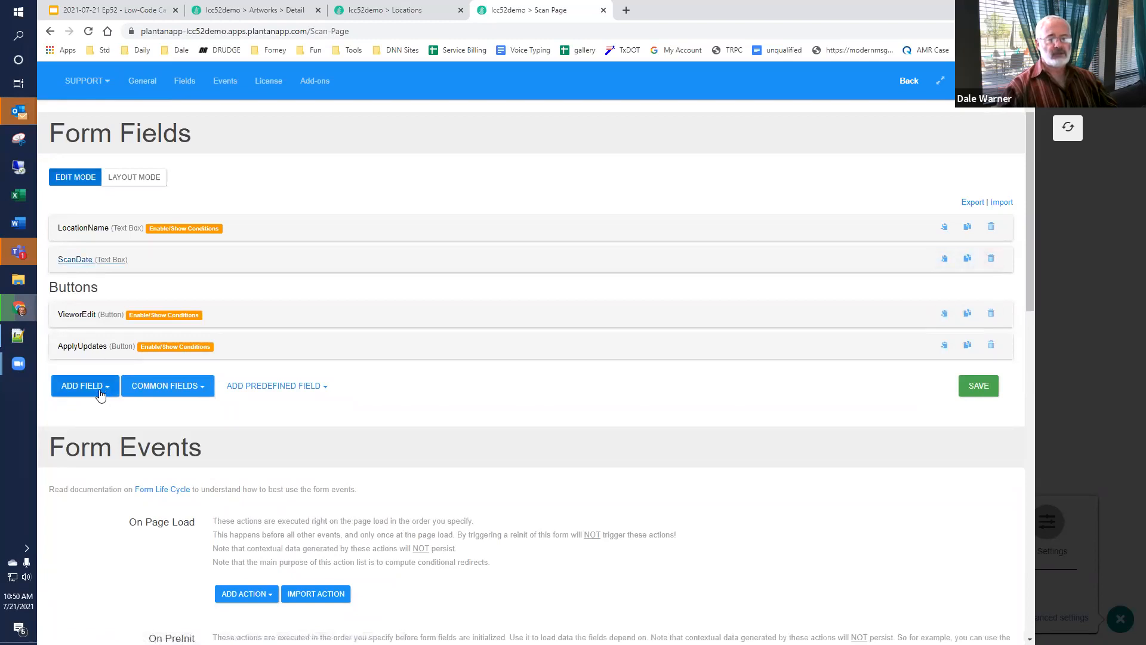
Step: Add a Run SQL Query action to the On PreInit event with the description "Get the Scan Date"
scroll(113, 421, down, 5)
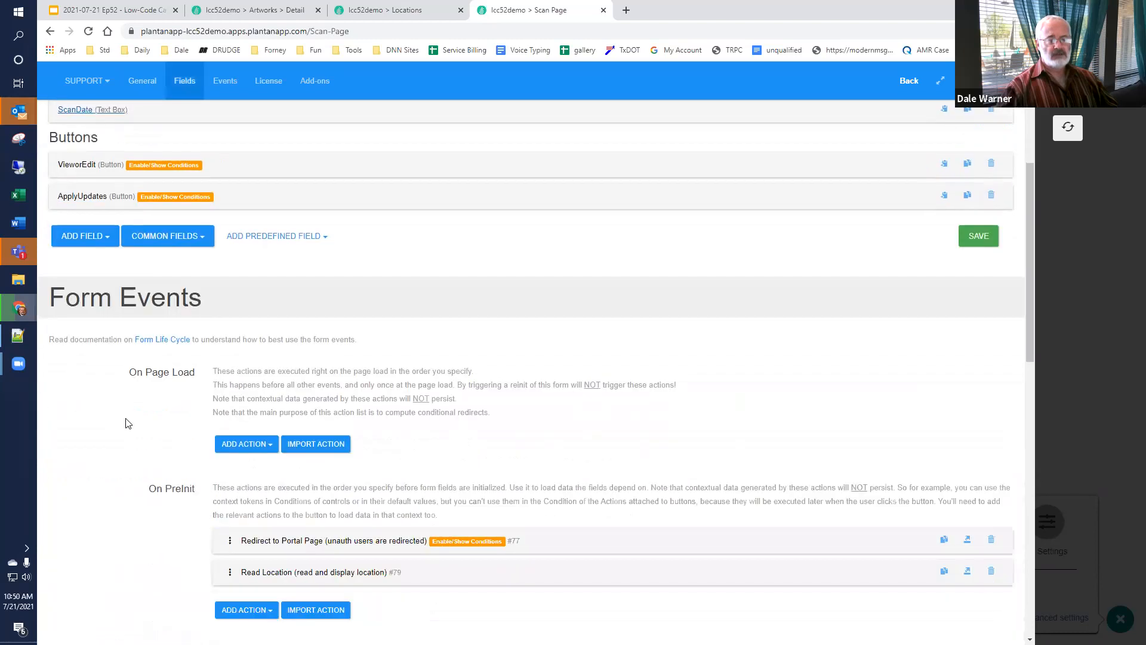
click(251, 404)
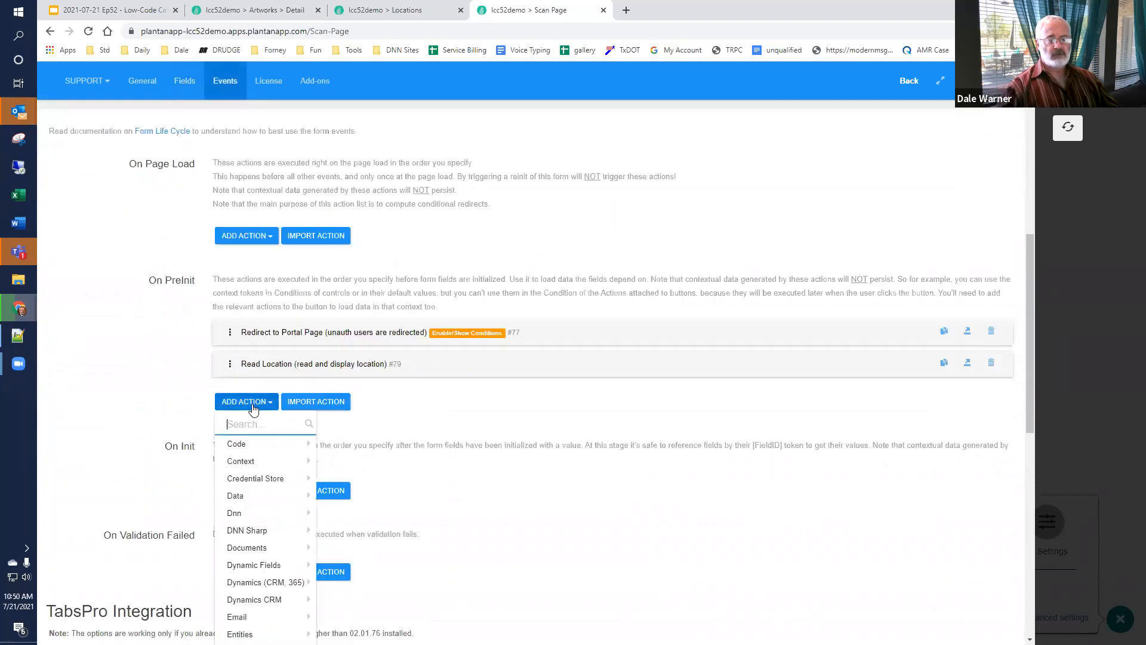
text(run sq)
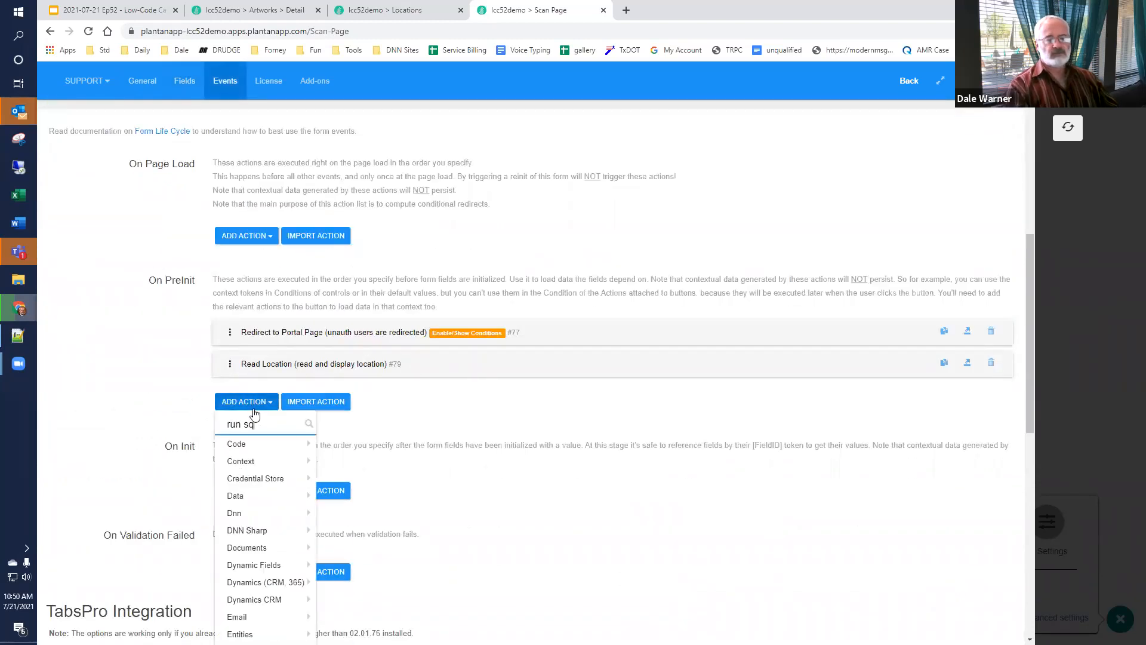
text(l)
click(261, 441)
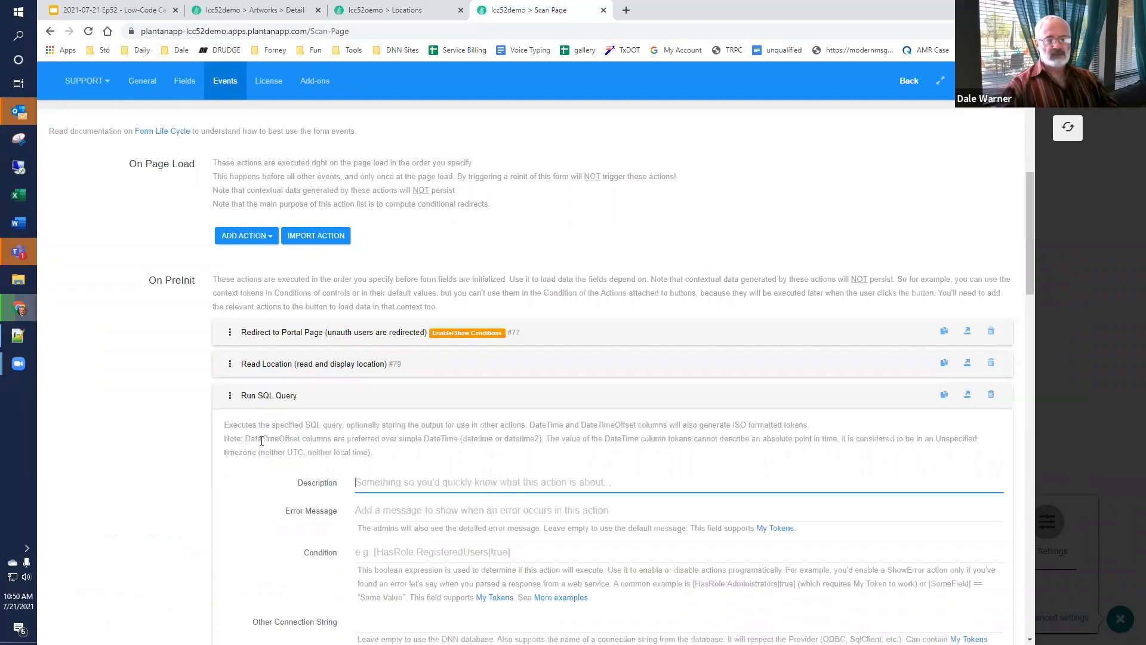
text(Get the )
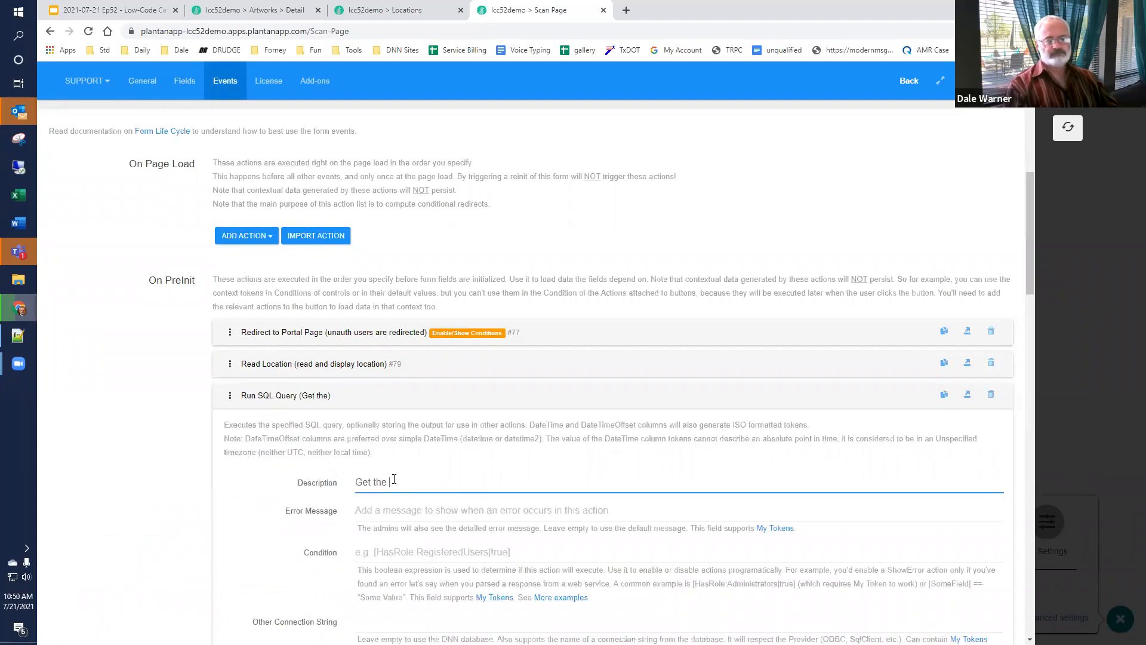
text(Scan Date)
Step: Enter "select GetUtcDate()" as the SQL query of the Get the Scan Date action
scroll(393, 478, down, 3)
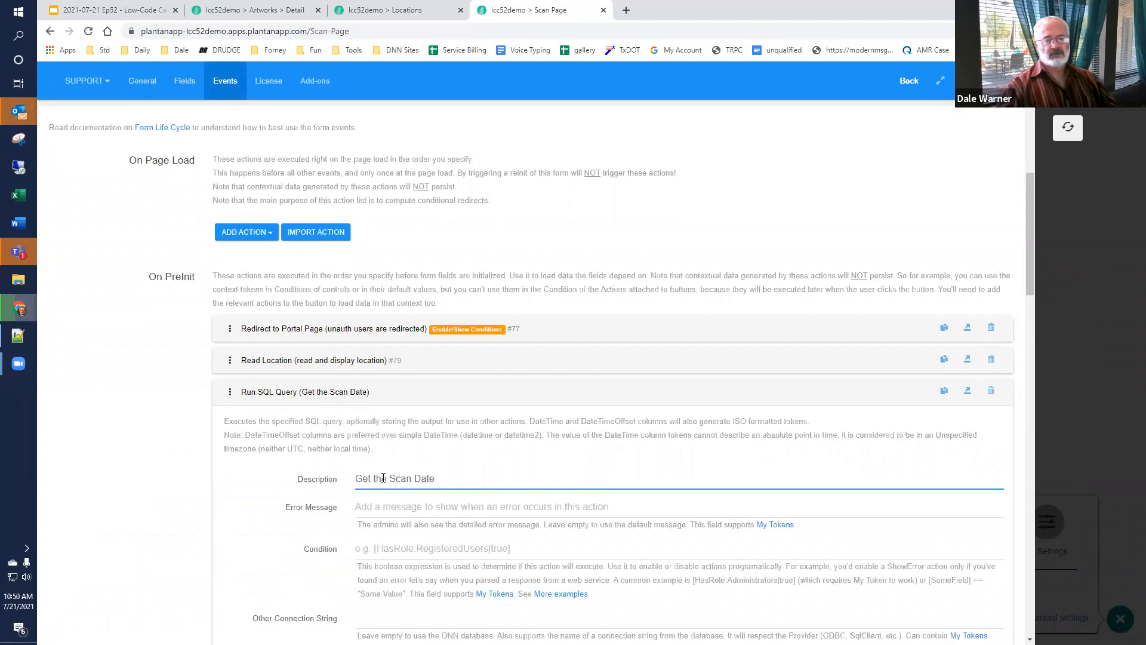
click(454, 545)
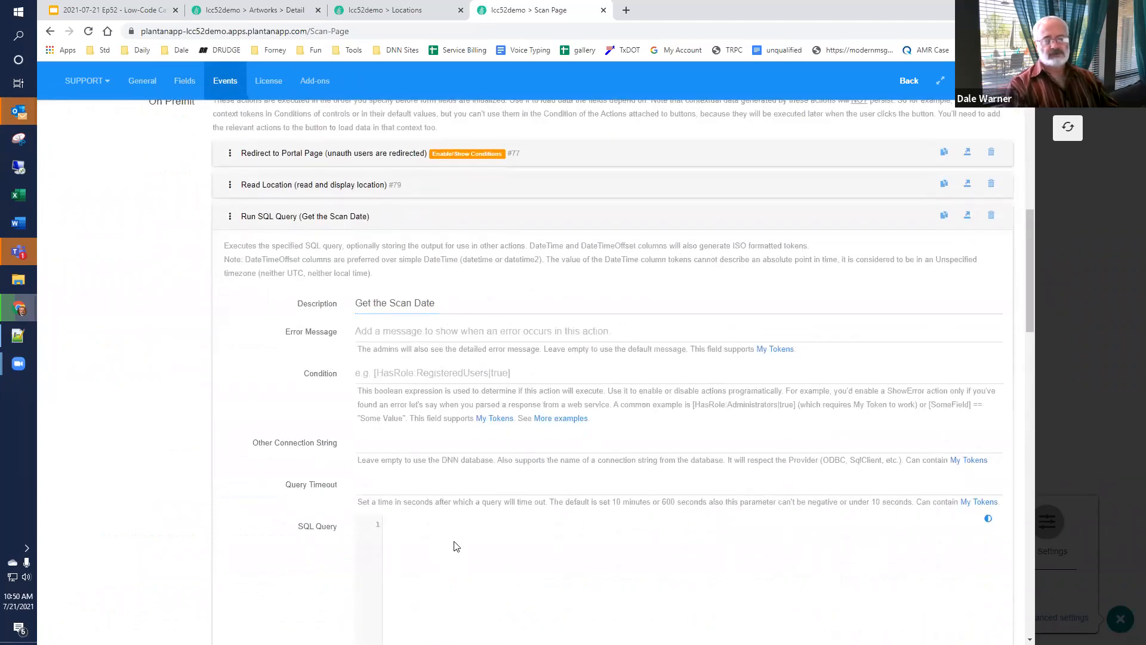
text(select GetUtcDate())
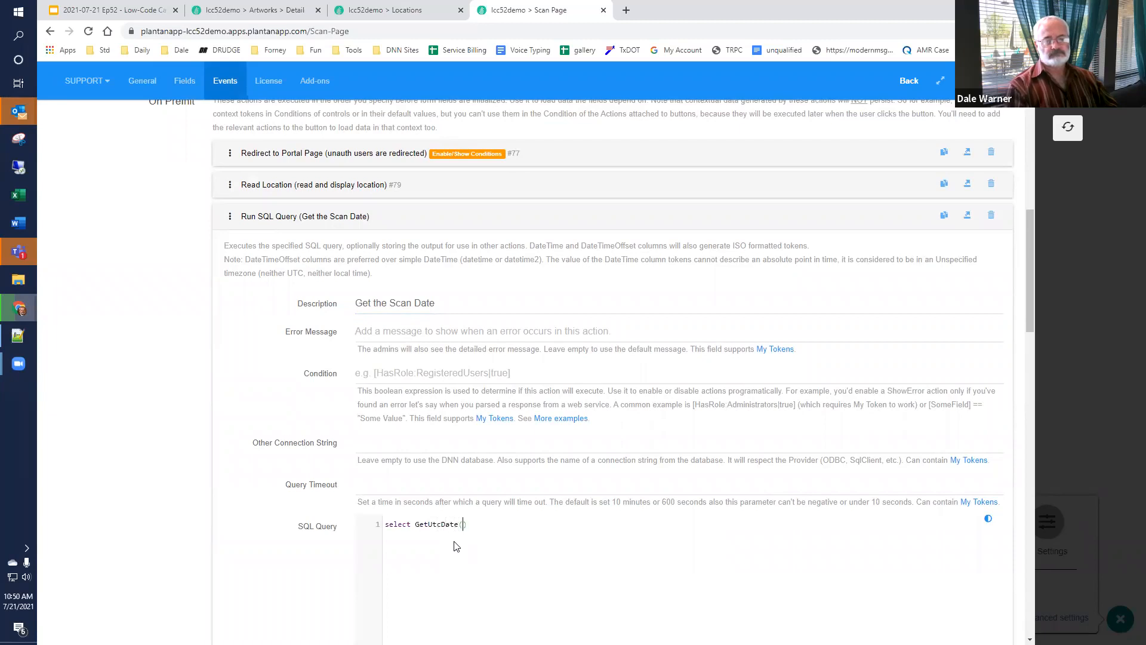
Step: Alias the SQL query result as CurrentDate and extract the CurrentDate column, storing it as CurrentDate
text( as CurrentDate)
scroll(455, 524, down, 2)
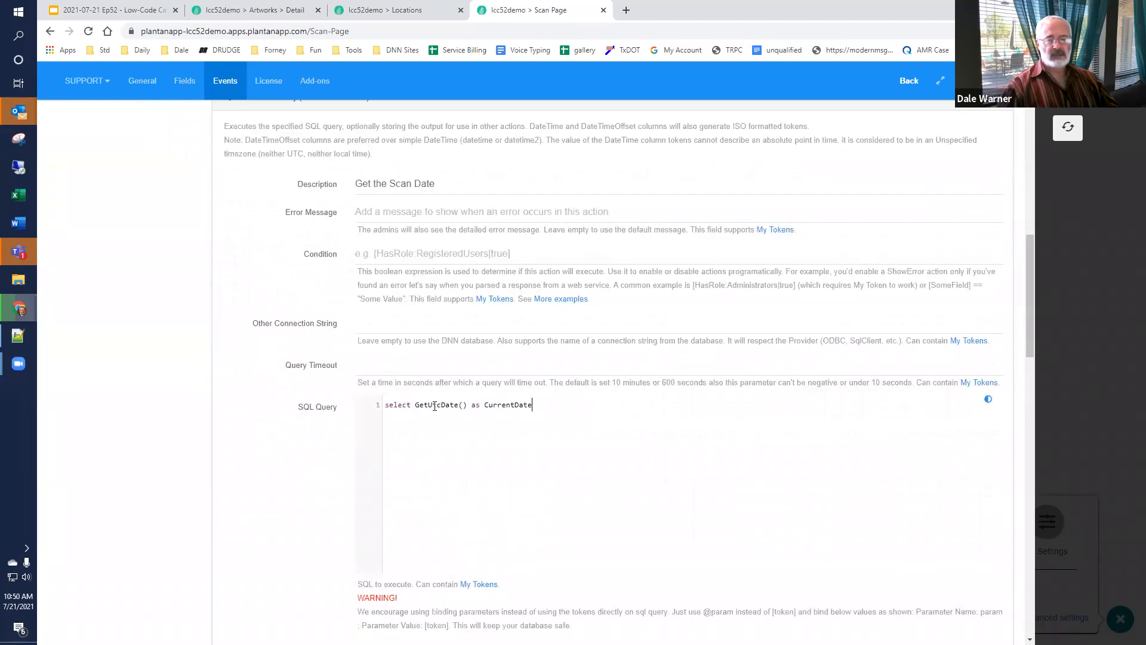
double_click(509, 405)
key(ctrl+c)
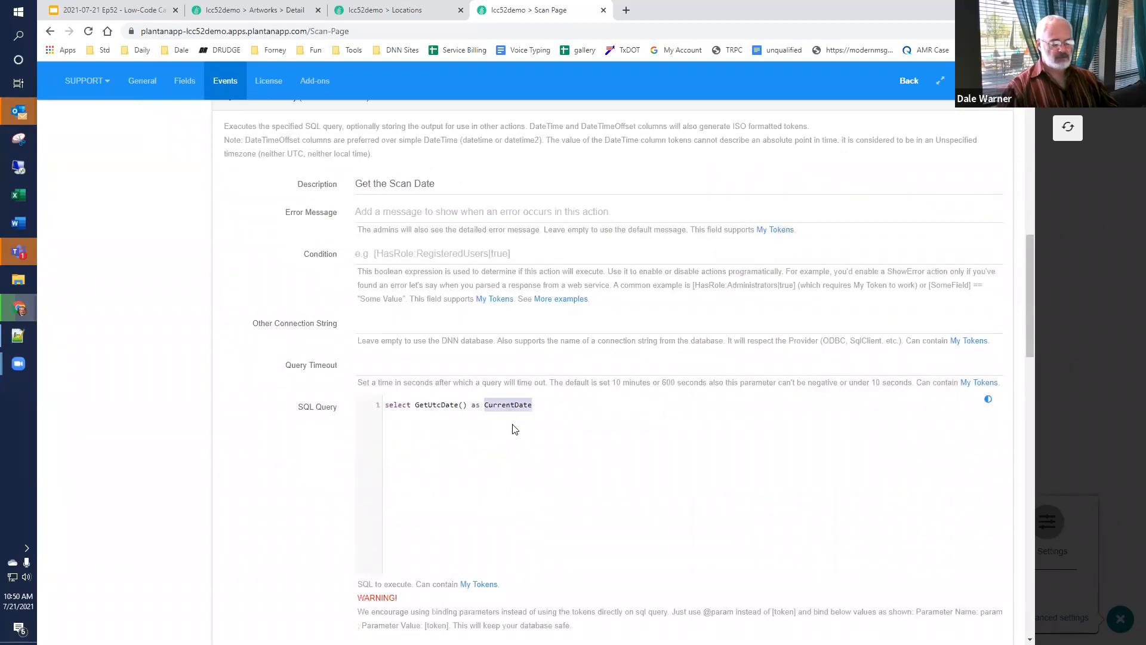
scroll(515, 429, down, 5)
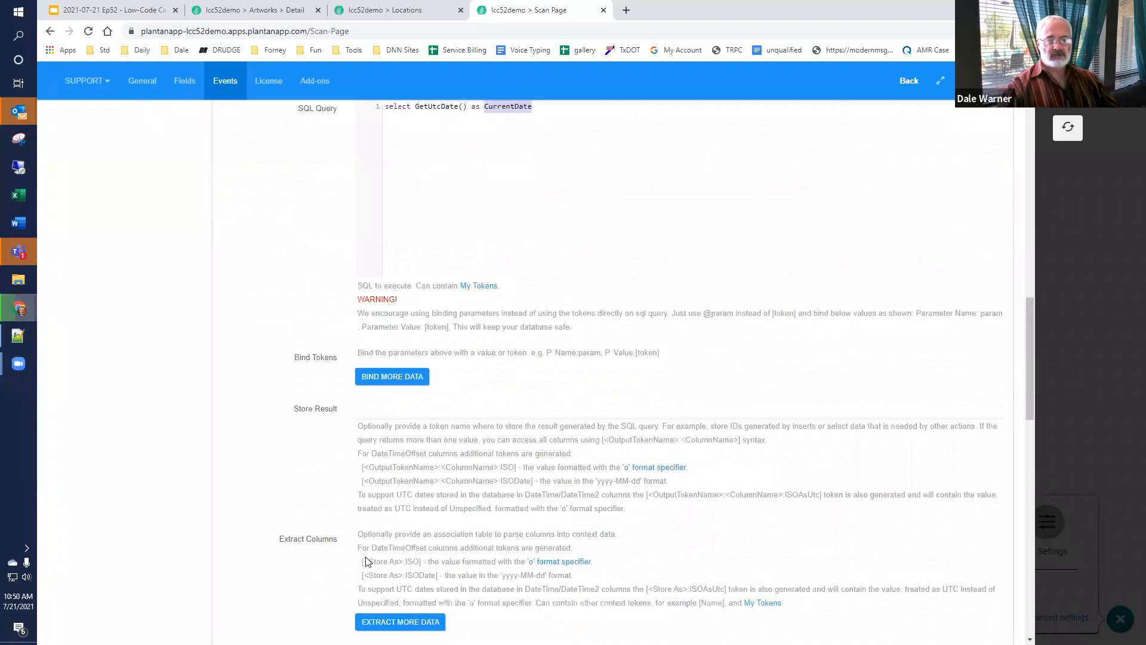
scroll(366, 562, down, 2)
click(400, 501)
click(390, 520)
key(ctrl+v)
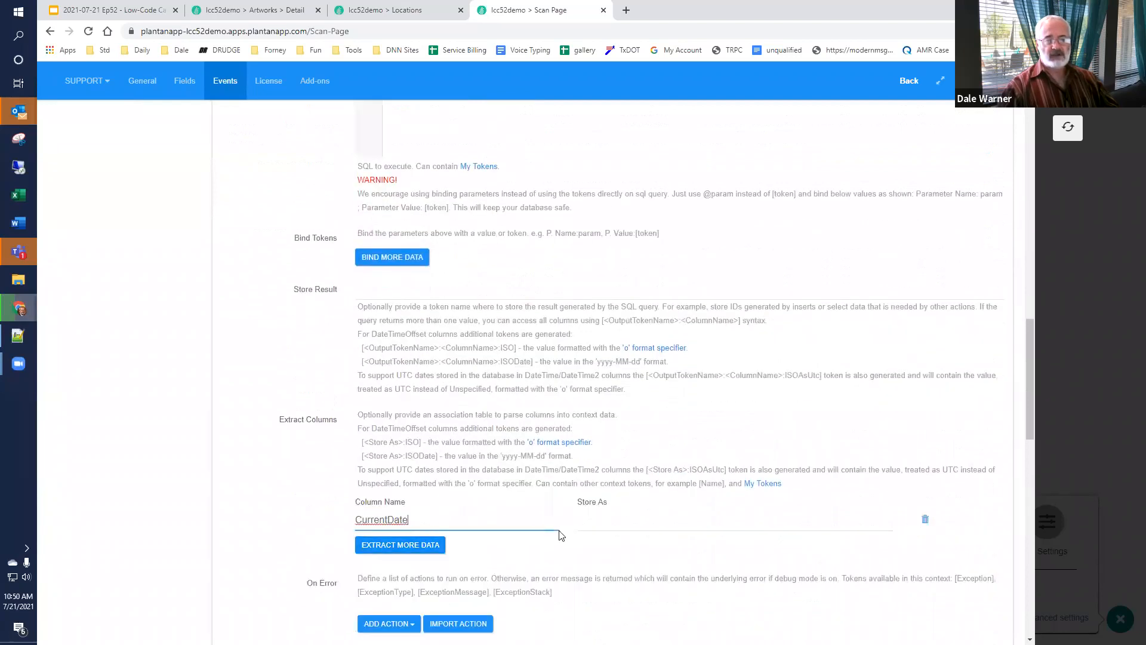
click(598, 520)
key(ctrl+v)
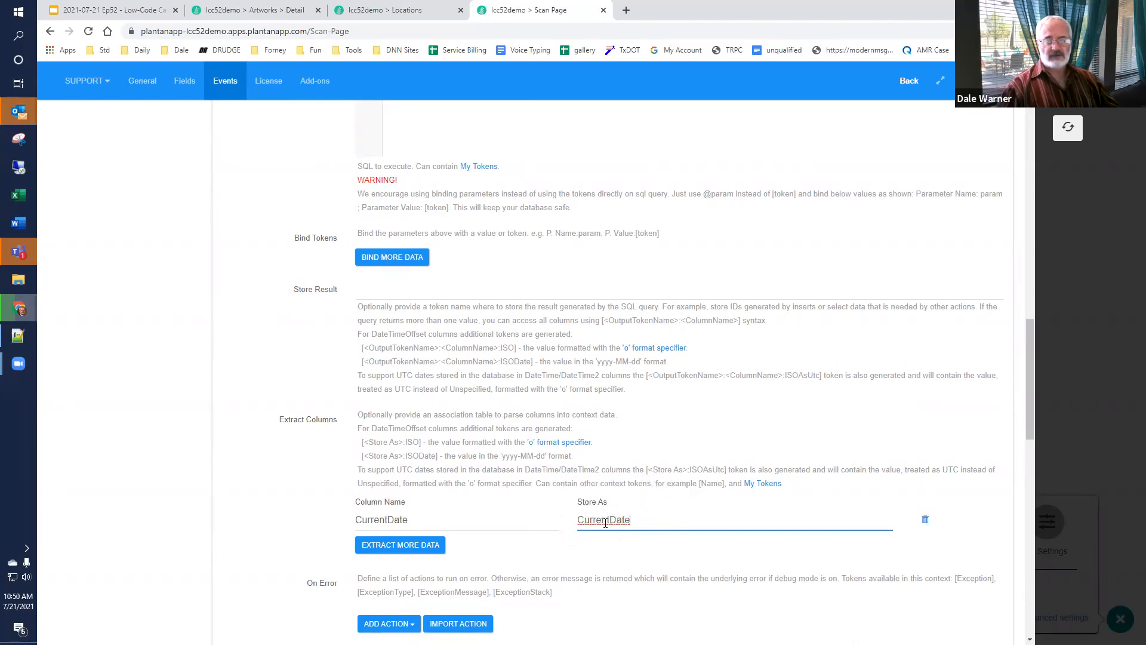
Step: Set the ScanDate field's initial value to [CurrentDate:ISOAsUtc], then return to the Scan Page and reload it
drag(726, 470, 690, 469)
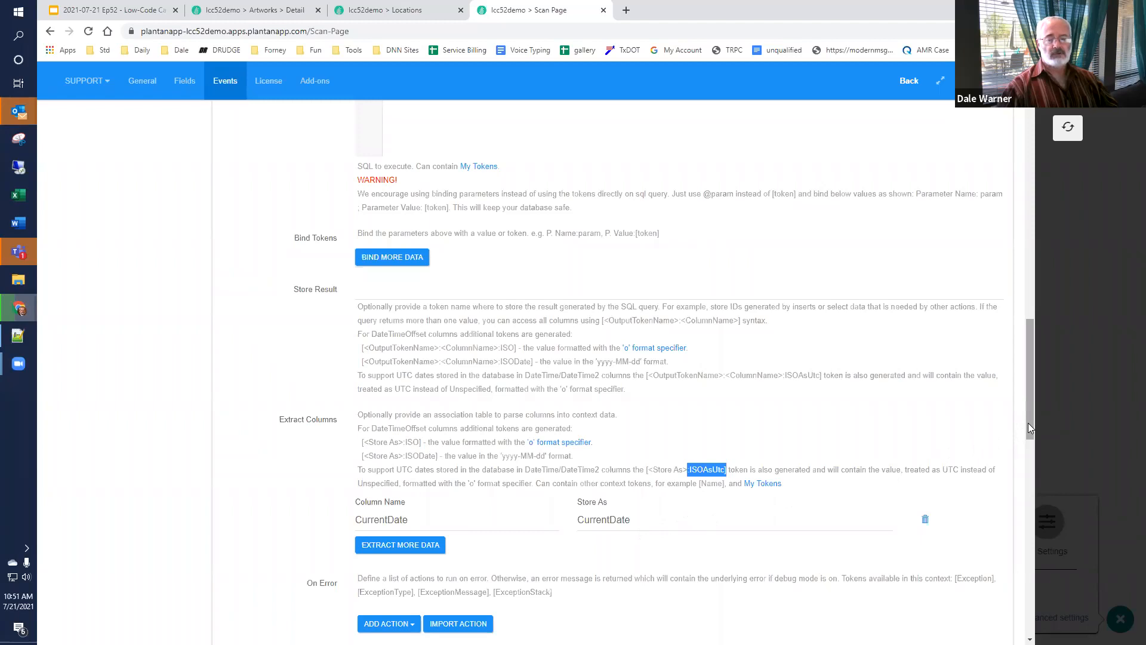
drag(1028, 422, 1040, 114)
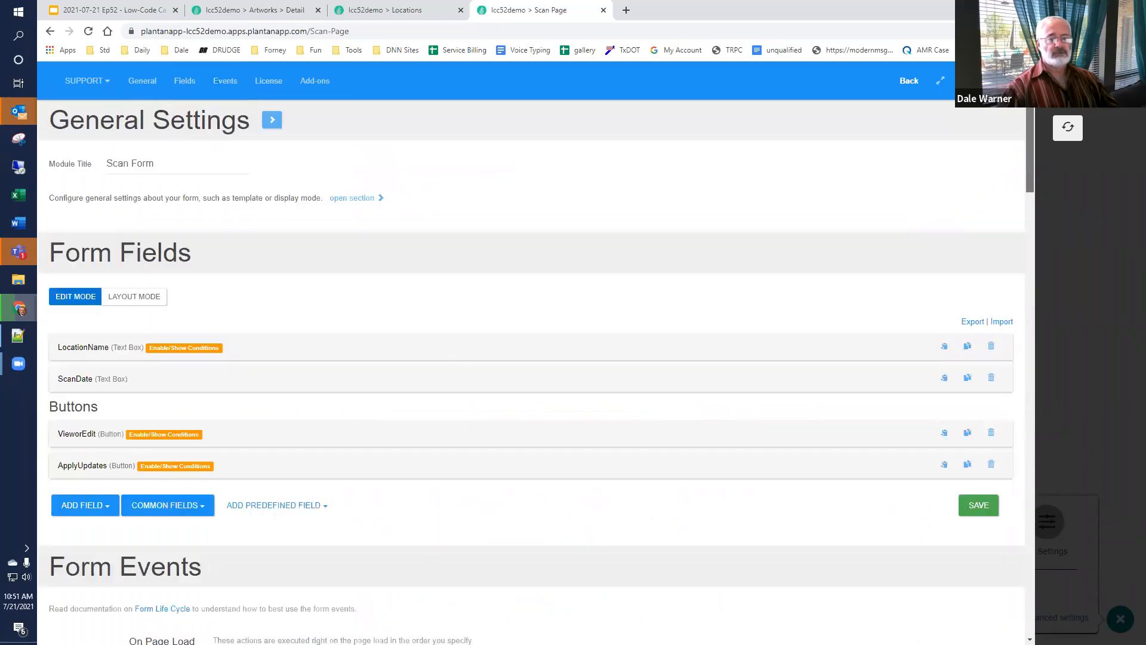
click(64, 379)
scroll(287, 414, down, 1)
click(287, 390)
text([Cu)
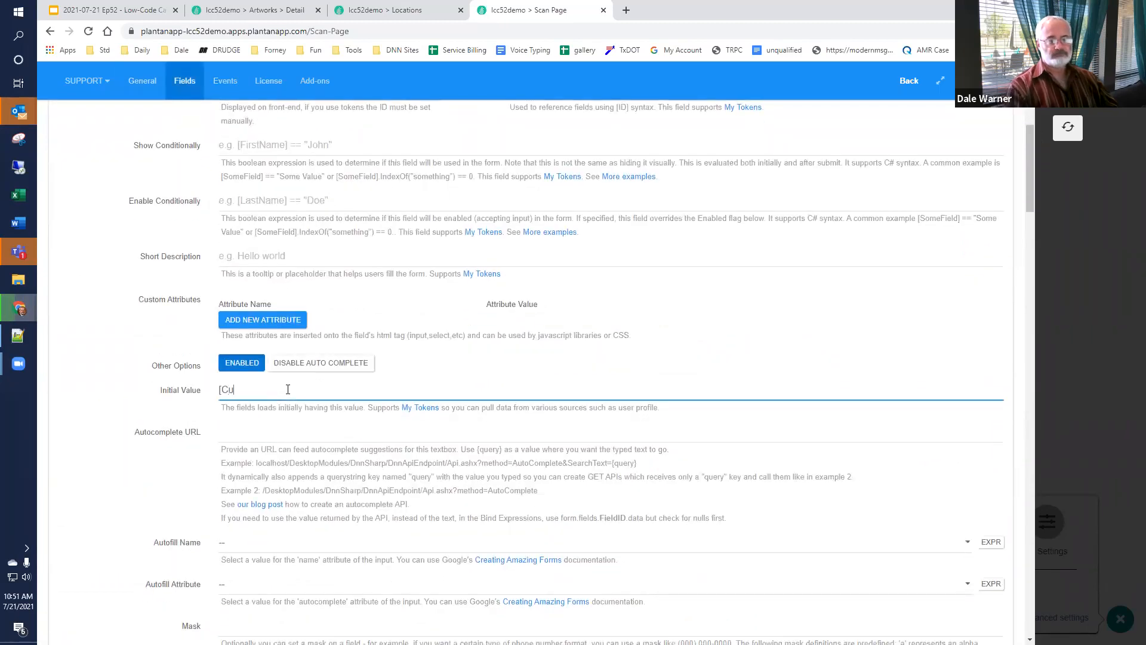
text(rrentDate)
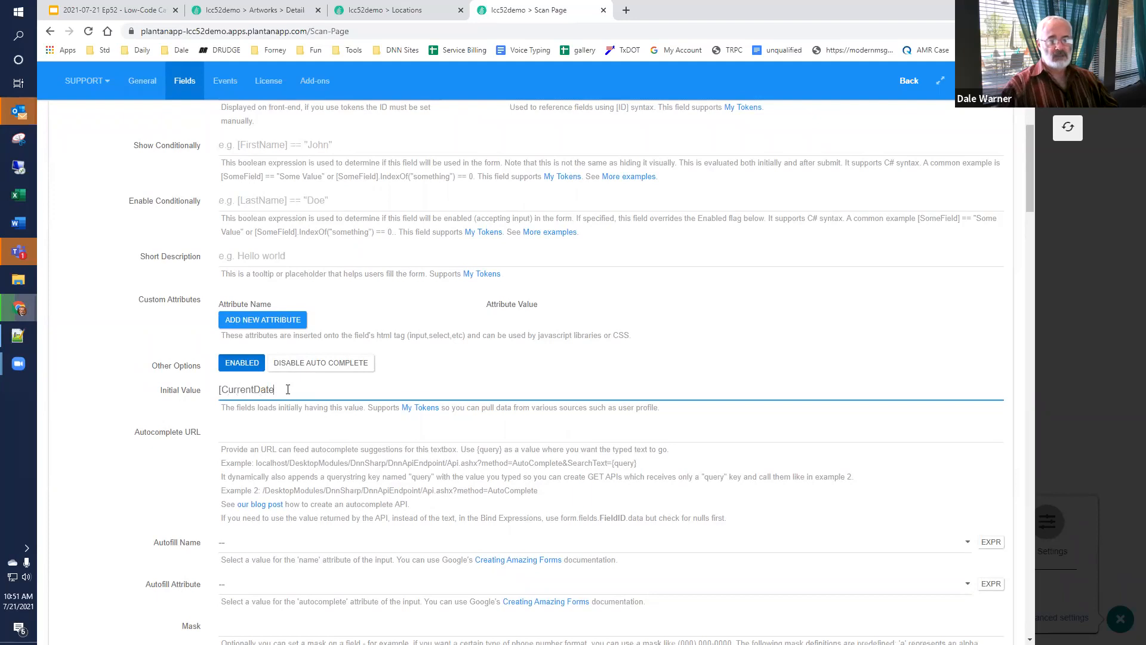
text(:ISOAsUtc])
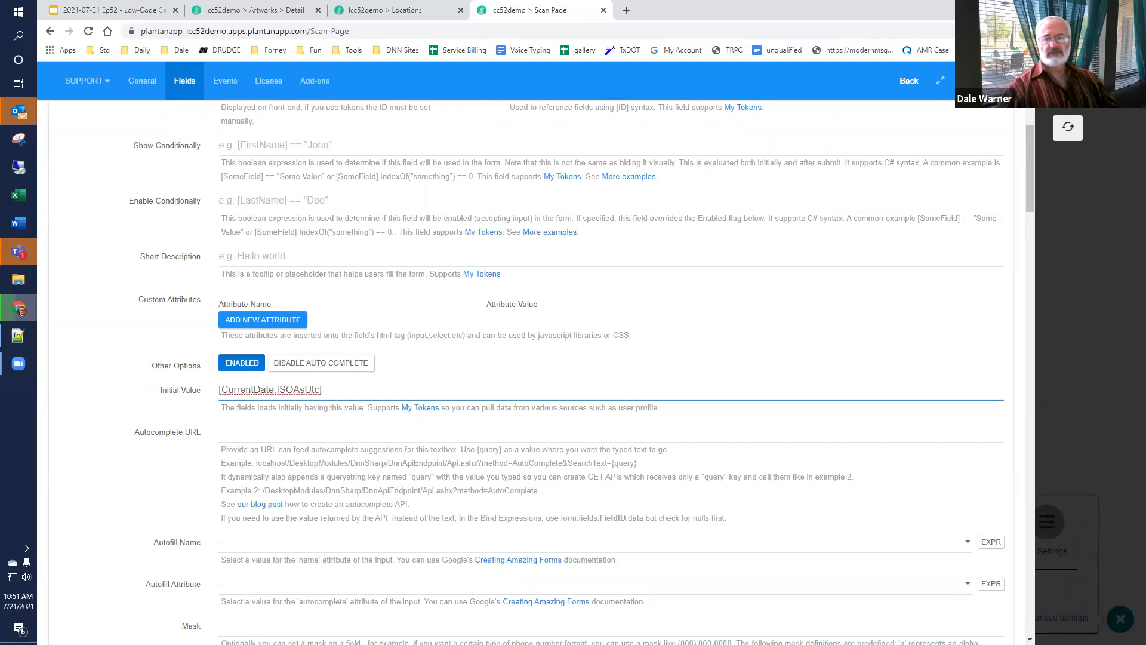
click(1068, 127)
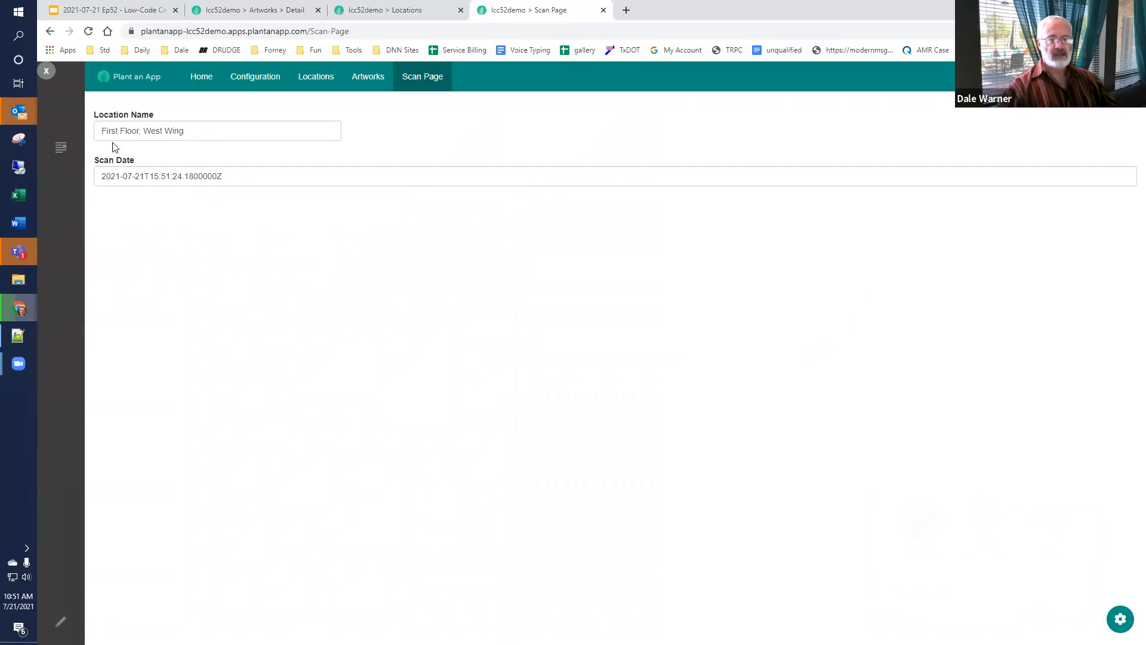
click(88, 31)
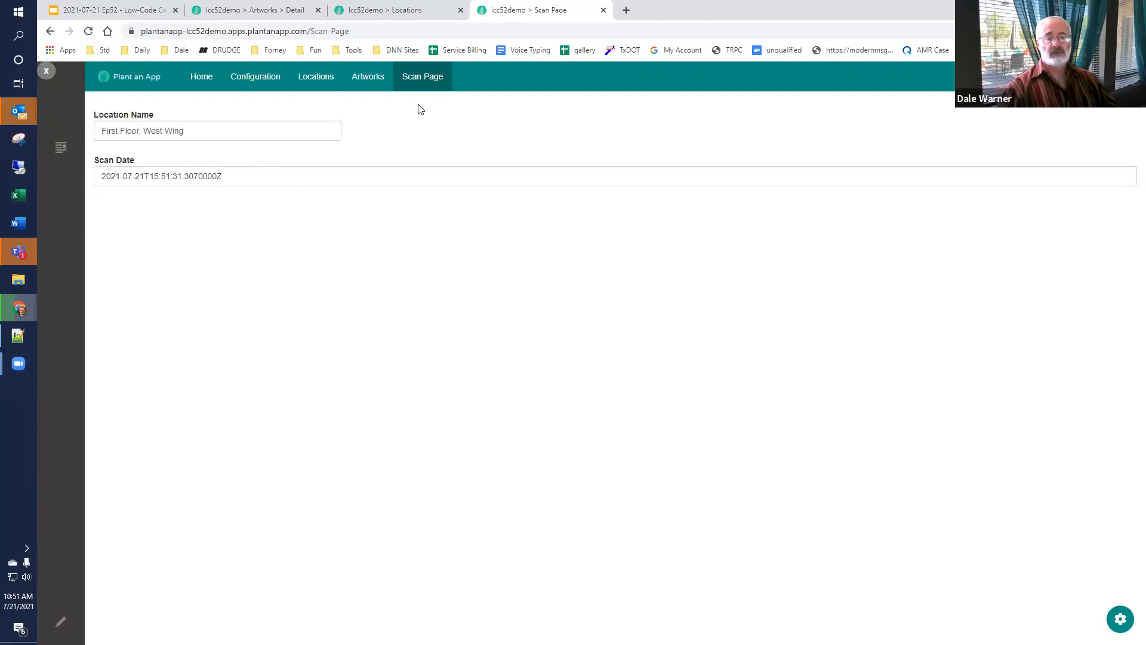
Step: In the Scan Form's layout, place ApplyUpdates on the same row as ViewOrEdit and narrow ScanDate to match LocationName's width
click(1121, 619)
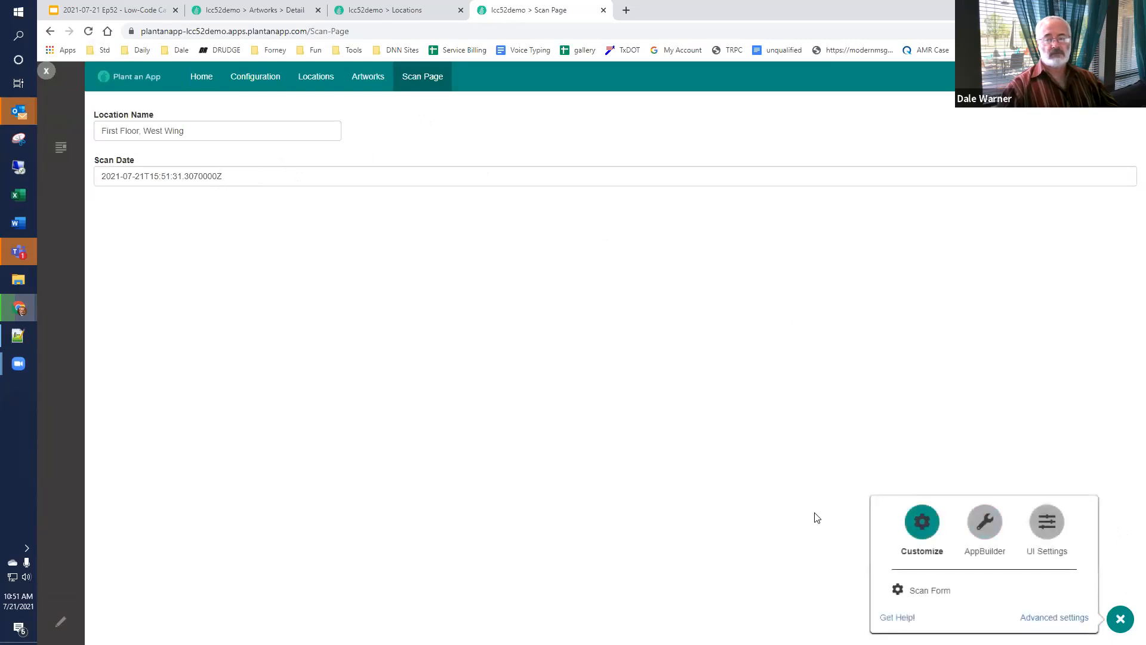
click(899, 590)
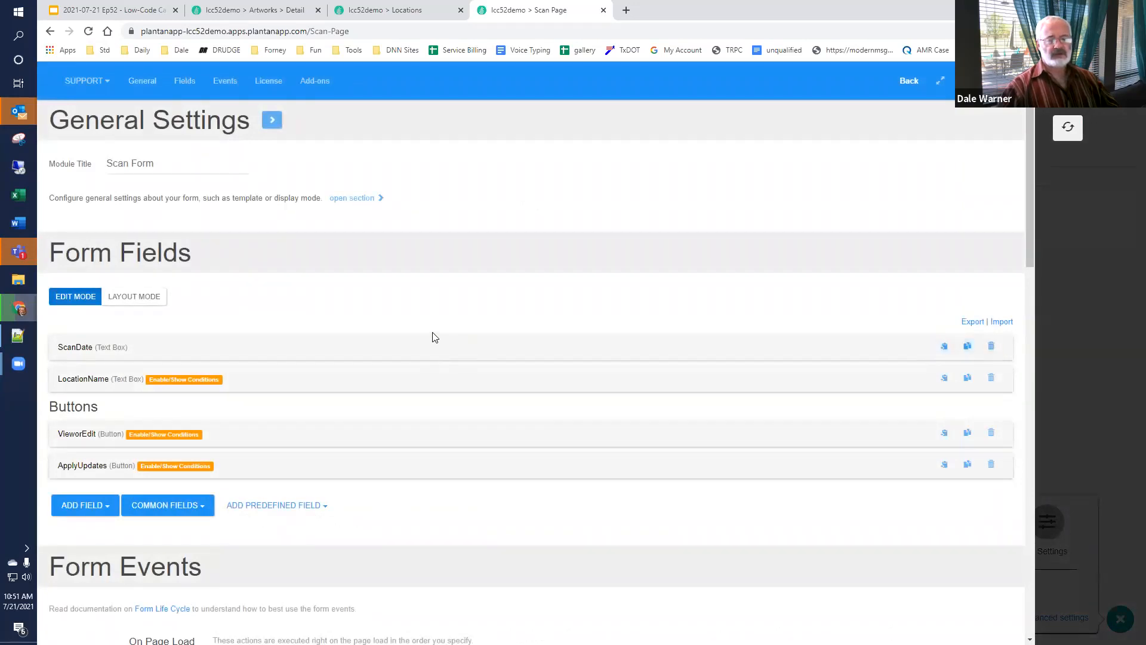
click(134, 295)
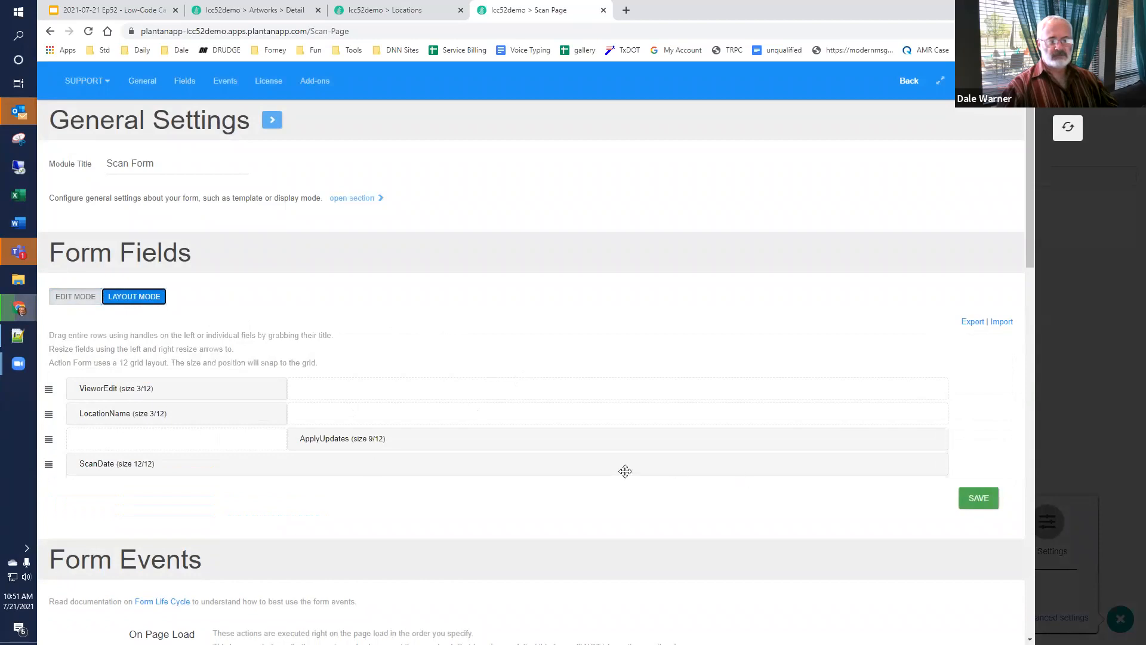
drag(332, 439, 335, 387)
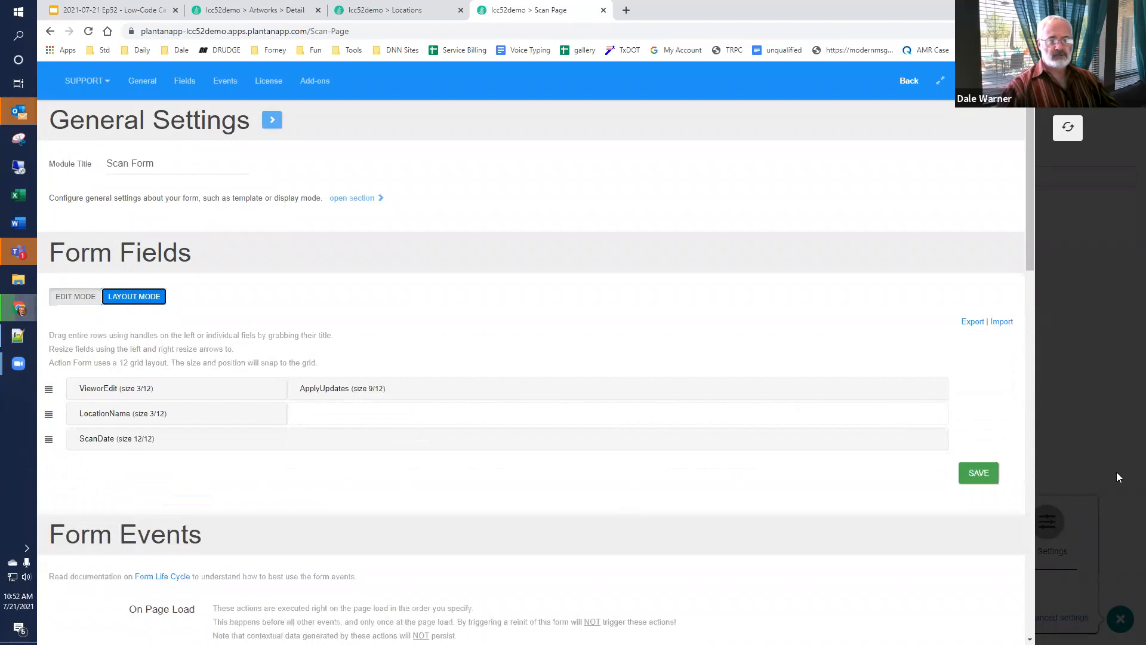
drag(945, 439, 281, 437)
click(76, 296)
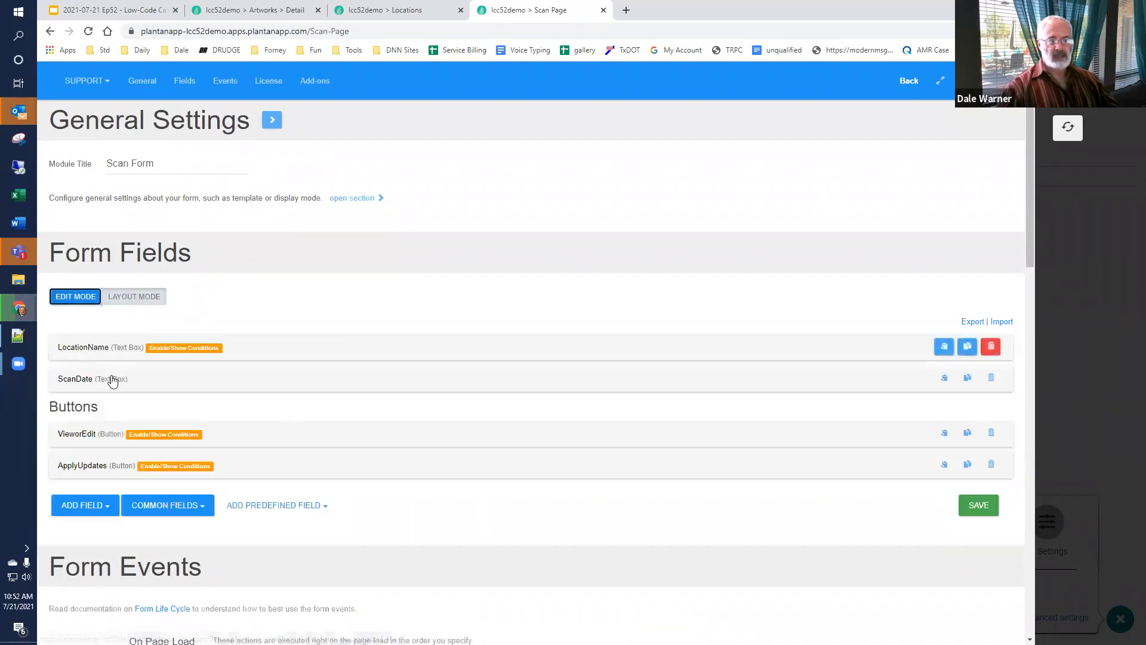
Step: Duplicate the ApplyUpdates button's Partially update Artwork action and place the copy above the Redirect to Portal Page action
scroll(110, 378, down, 2)
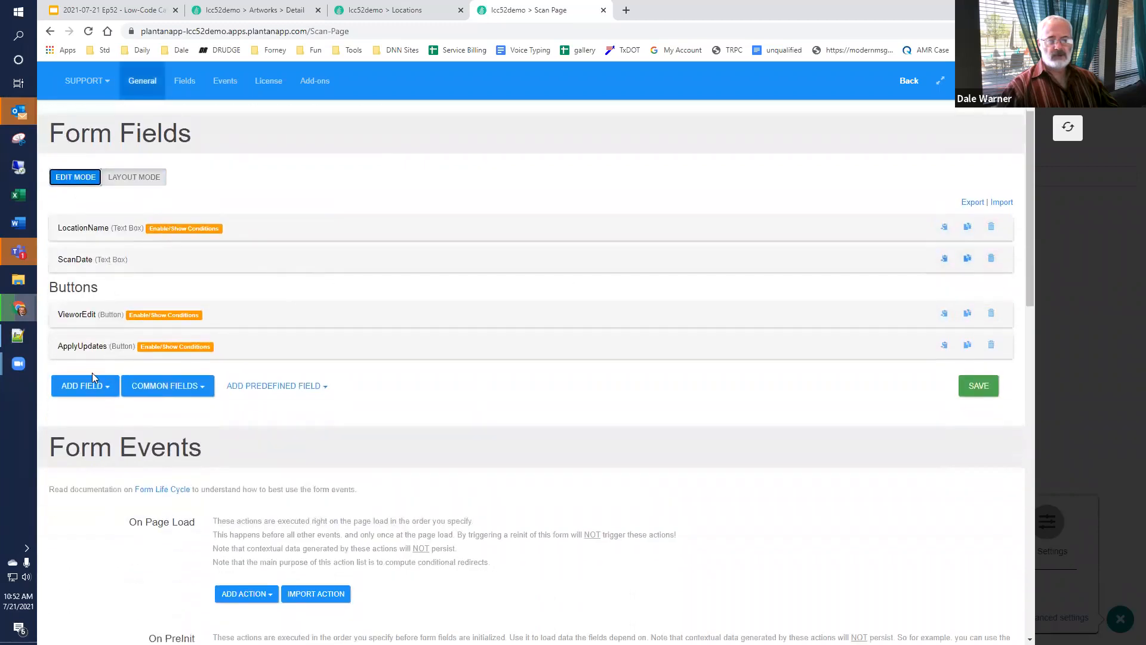
click(80, 352)
scroll(84, 356, down, 10)
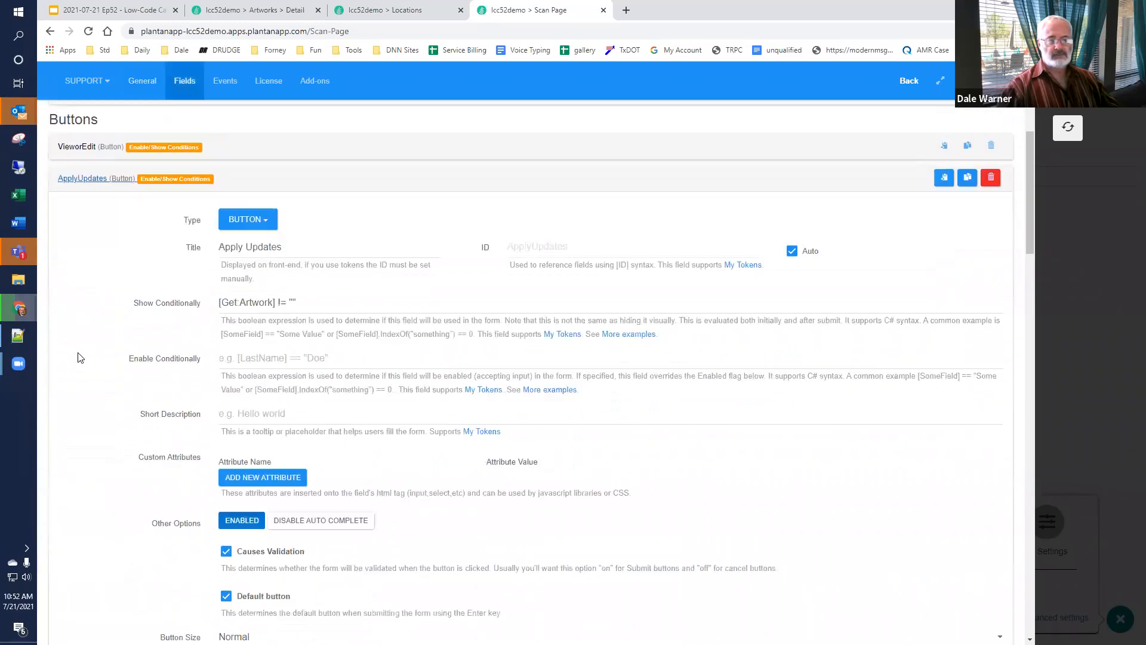
scroll(95, 361, down, 2)
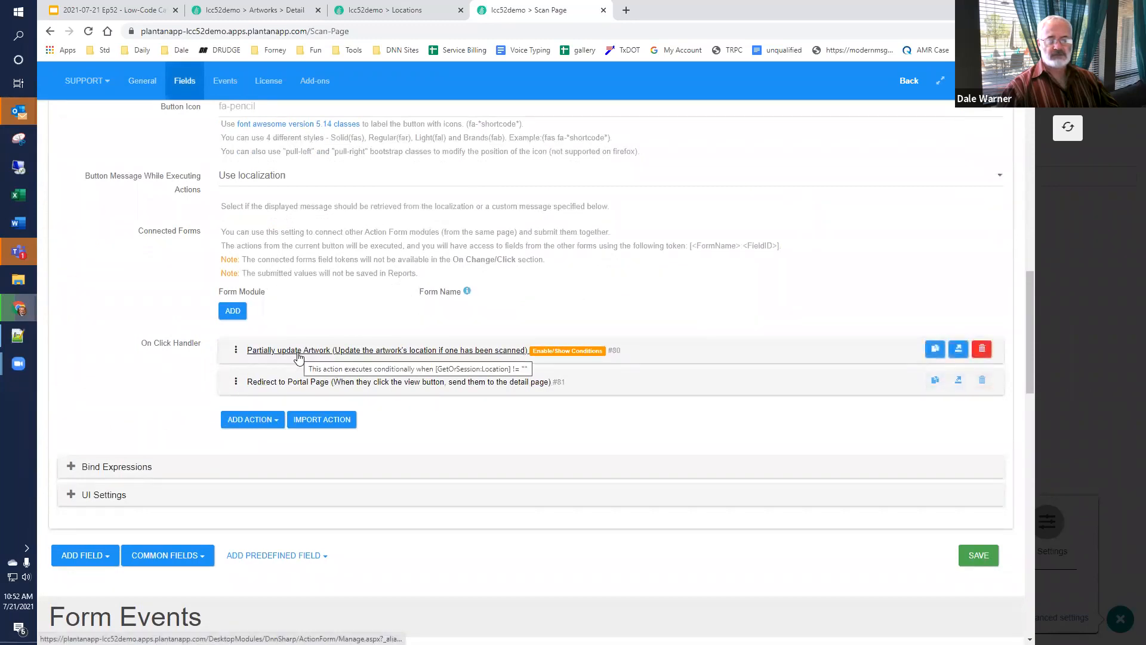
click(935, 349)
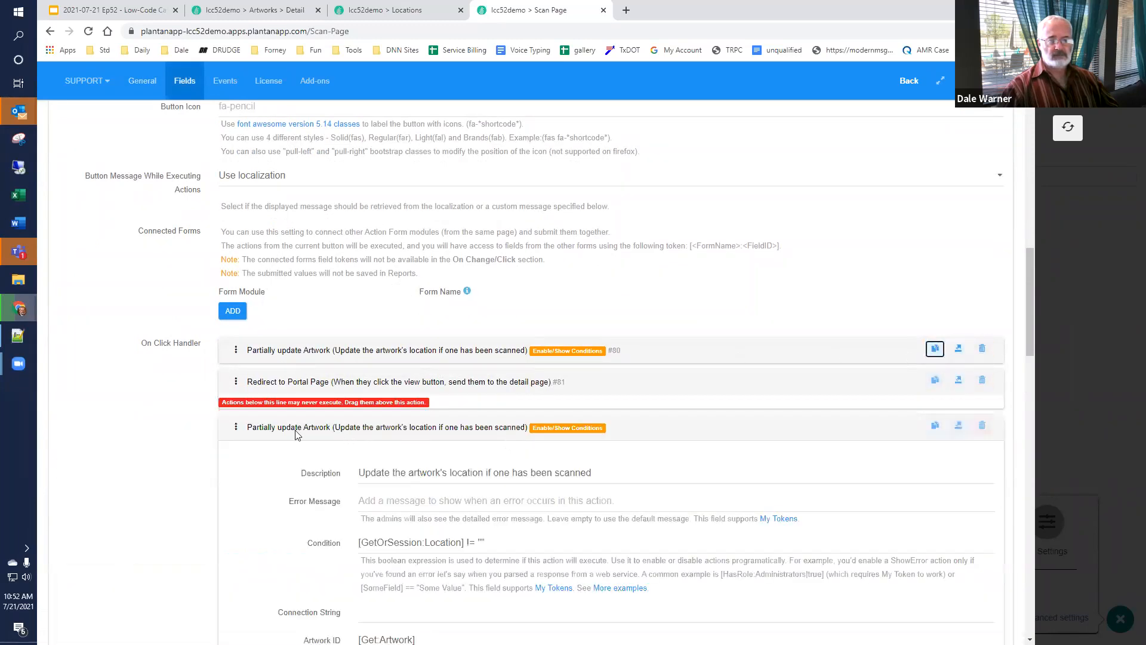
drag(236, 425, 251, 379)
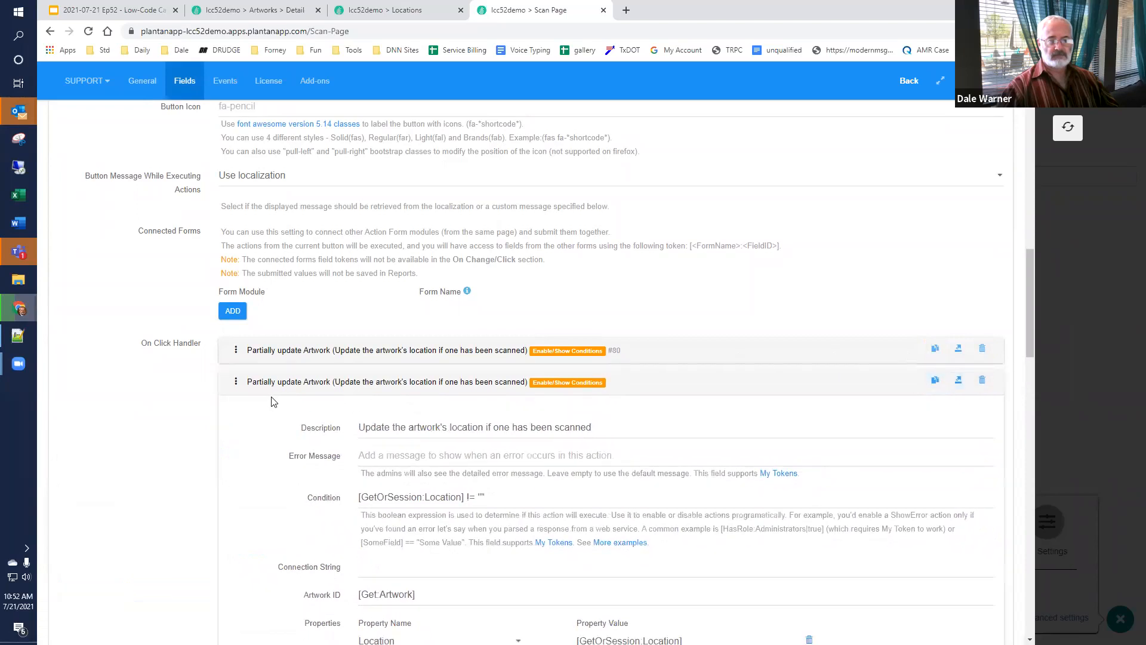
Step: Change the copied action's description to "Update the artwork's scan date" and clear its condition
scroll(576, 376, down, 2)
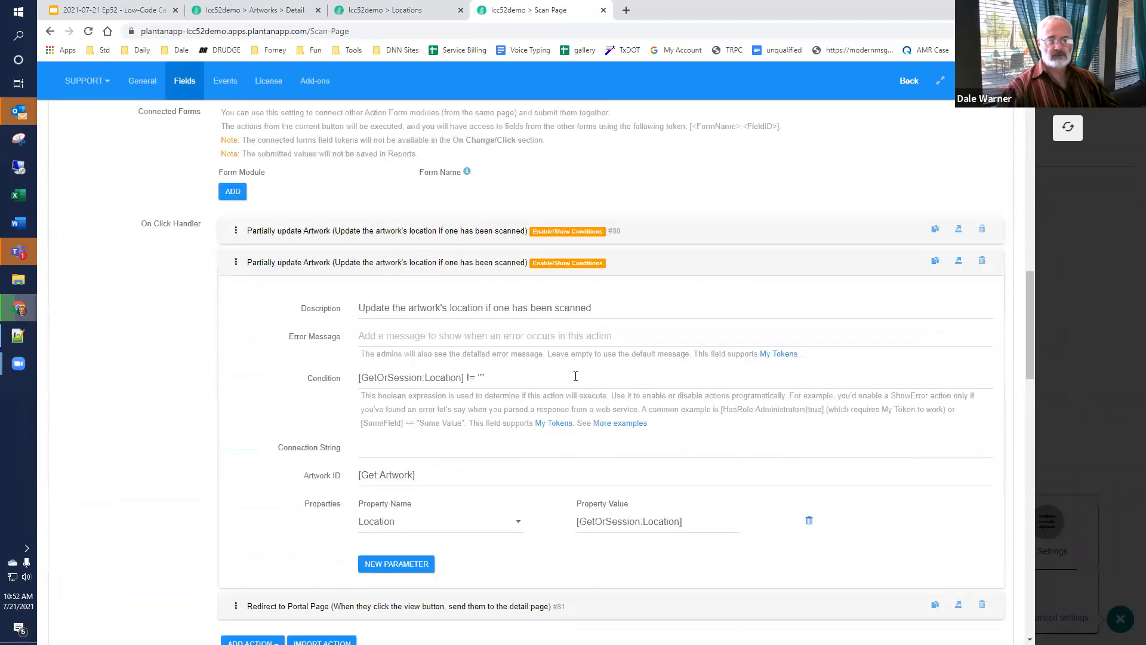
double_click(460, 308)
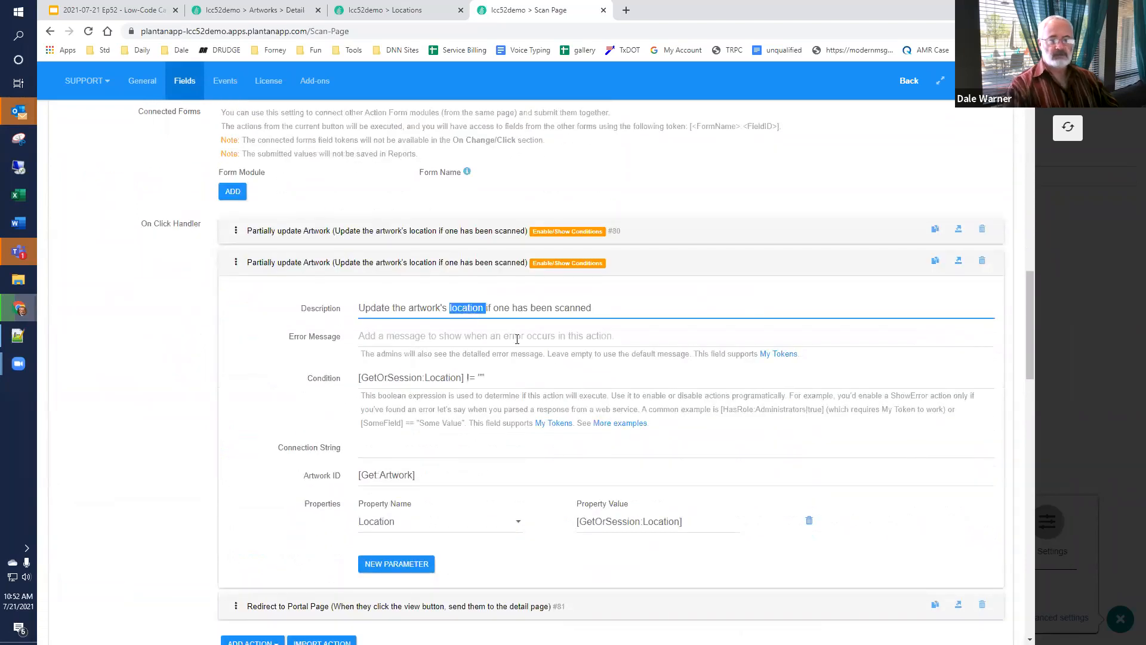
text(scan date)
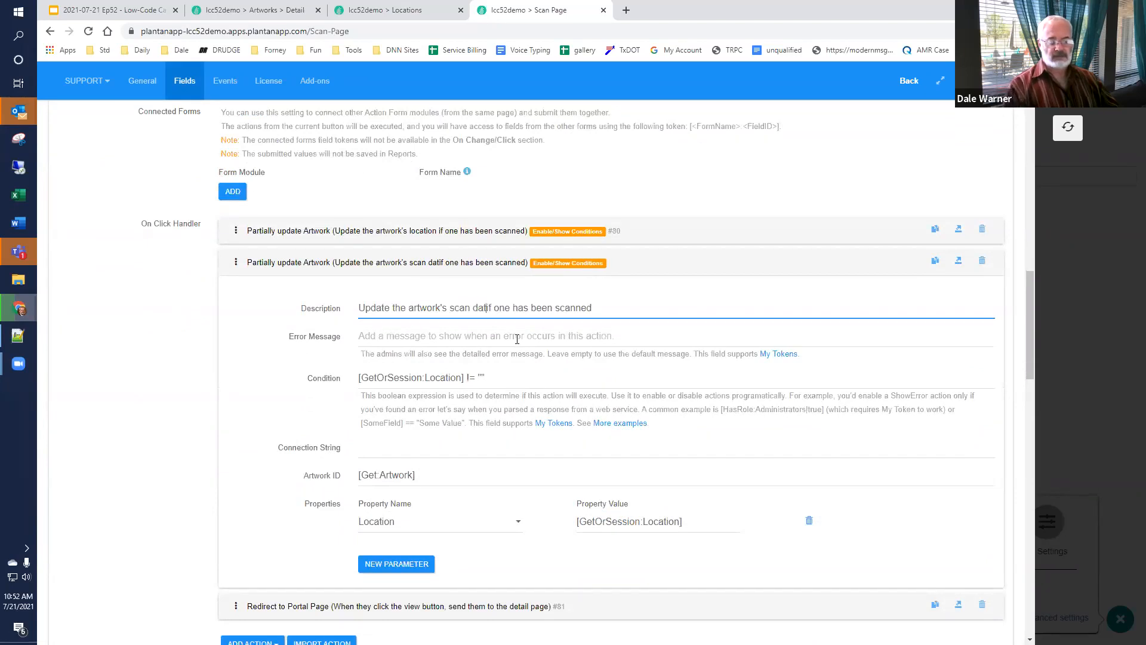
key(shift+End)
key(Delete)
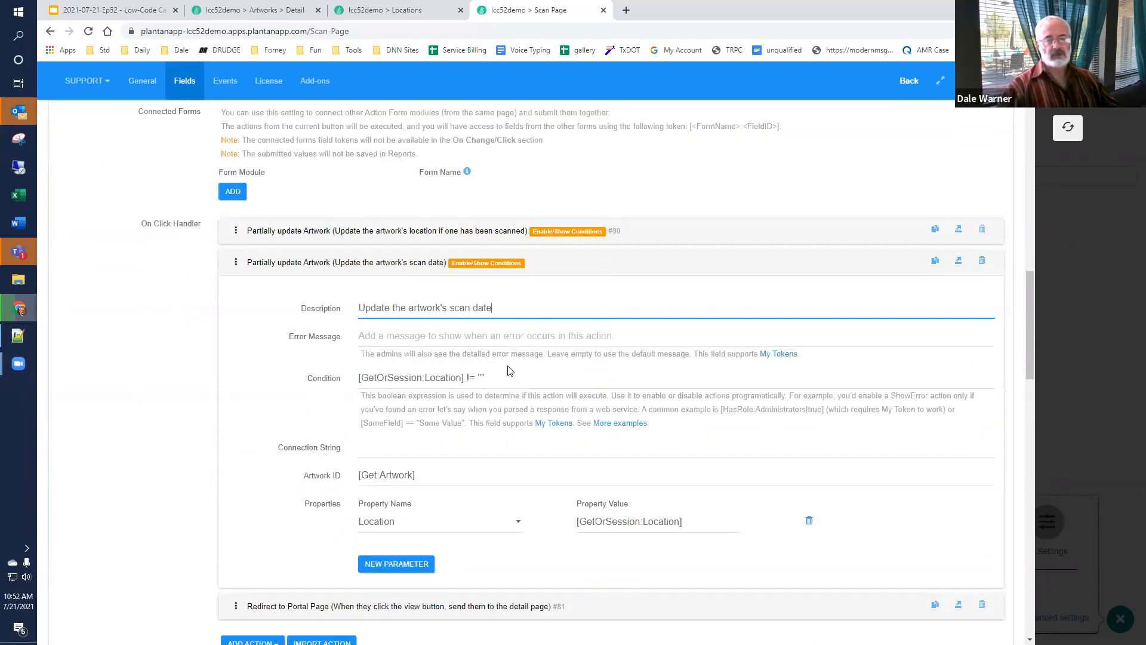
triple_click(476, 369)
key(Delete)
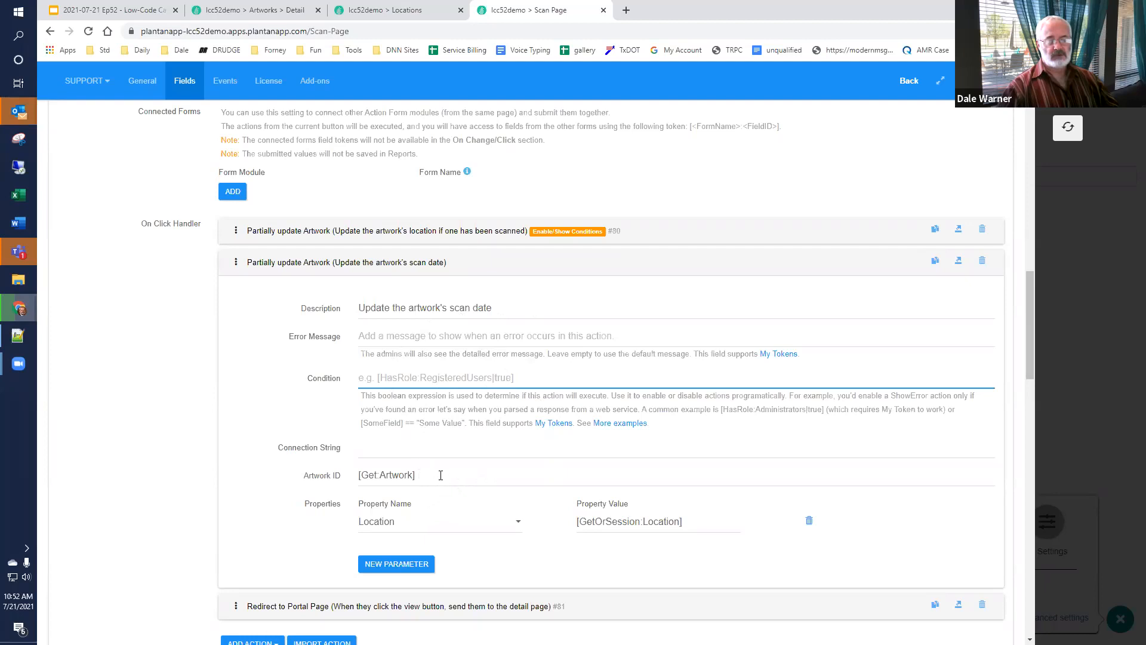
Step: Make the copied action update the Scan Date property with the value [ScanDate]
click(421, 529)
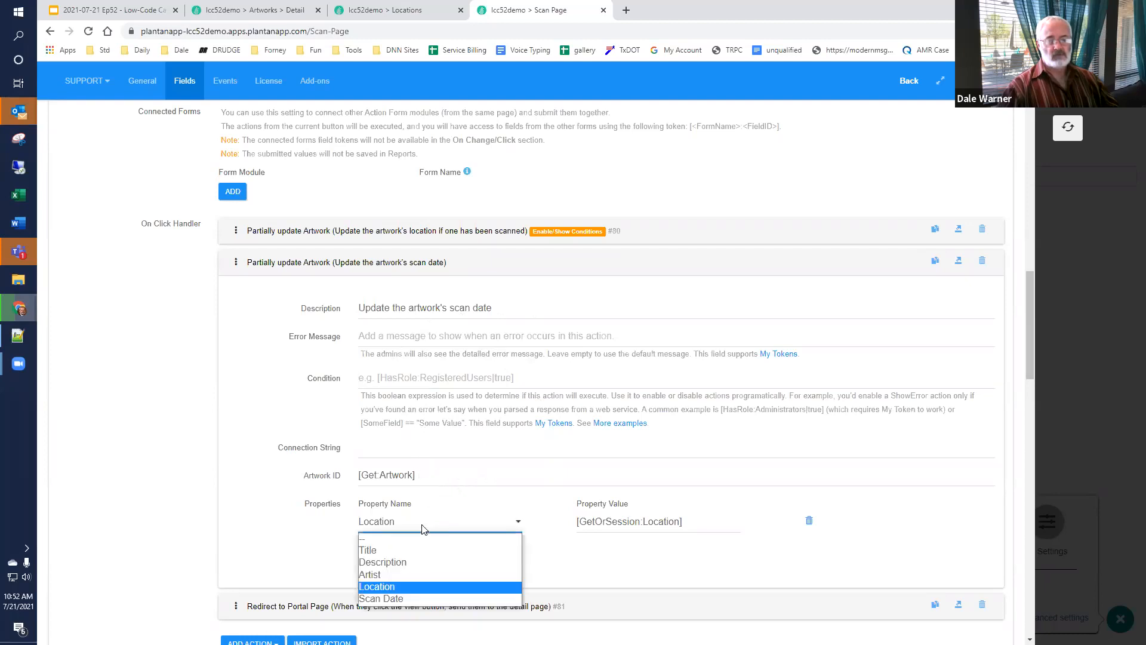
click(419, 599)
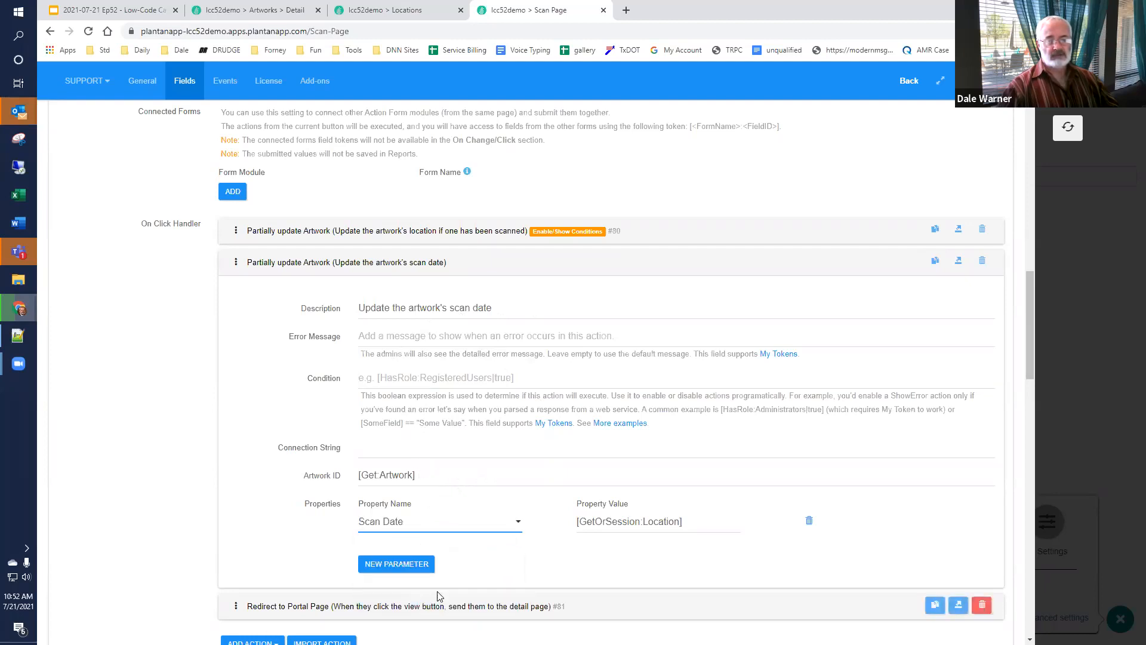
drag(737, 521, 573, 522)
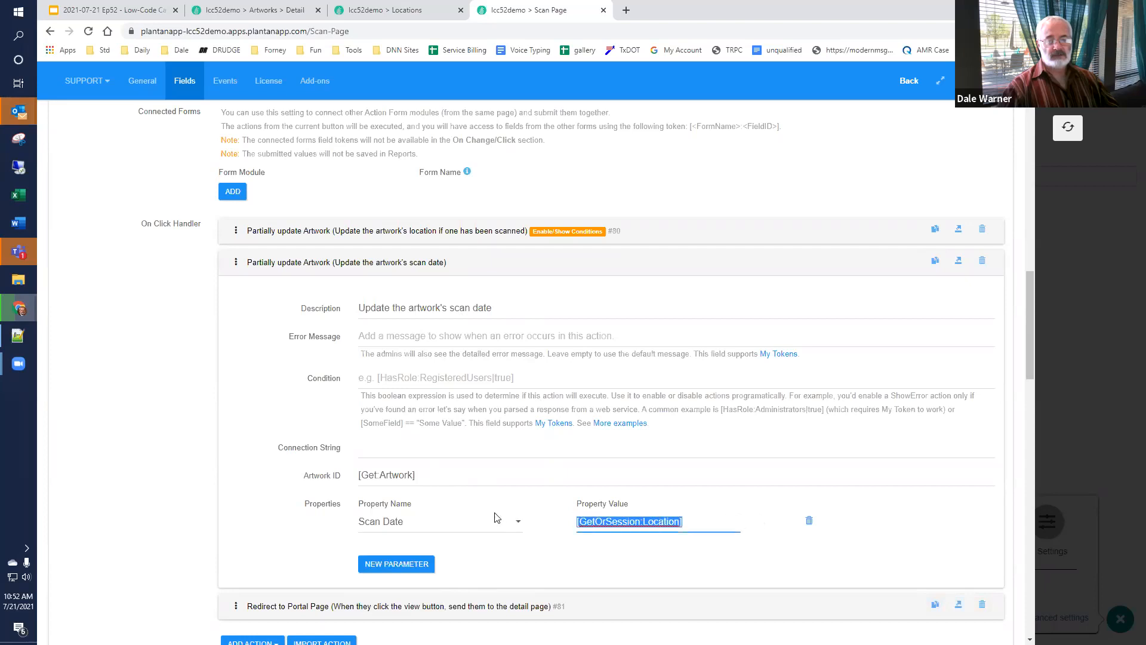
text([Curr)
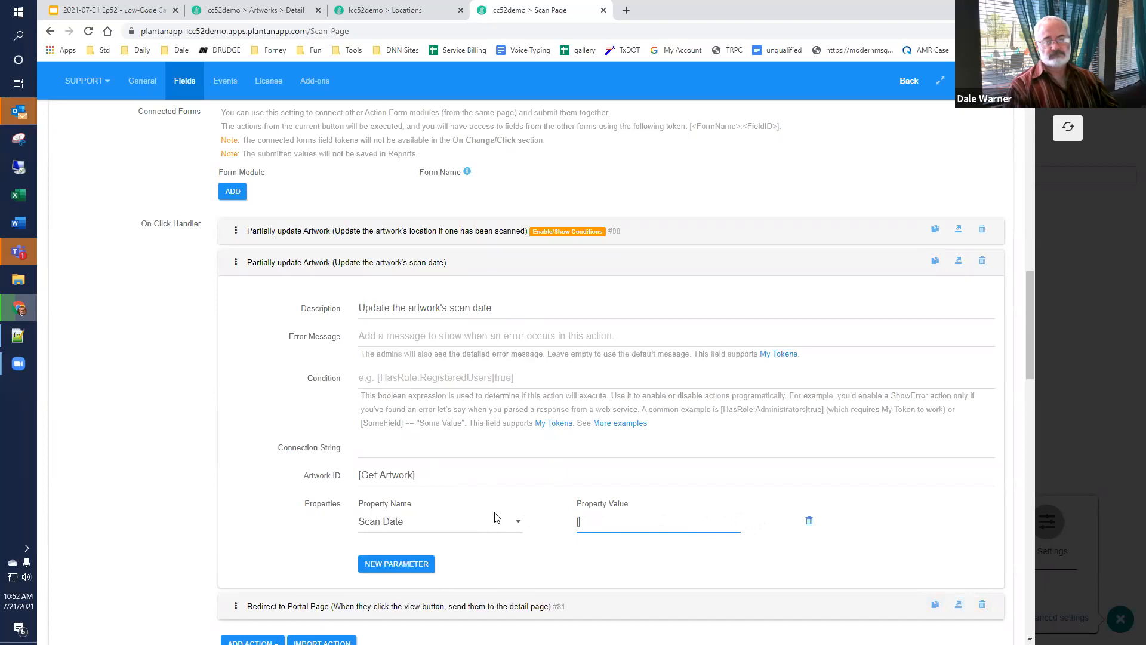
text(Date])
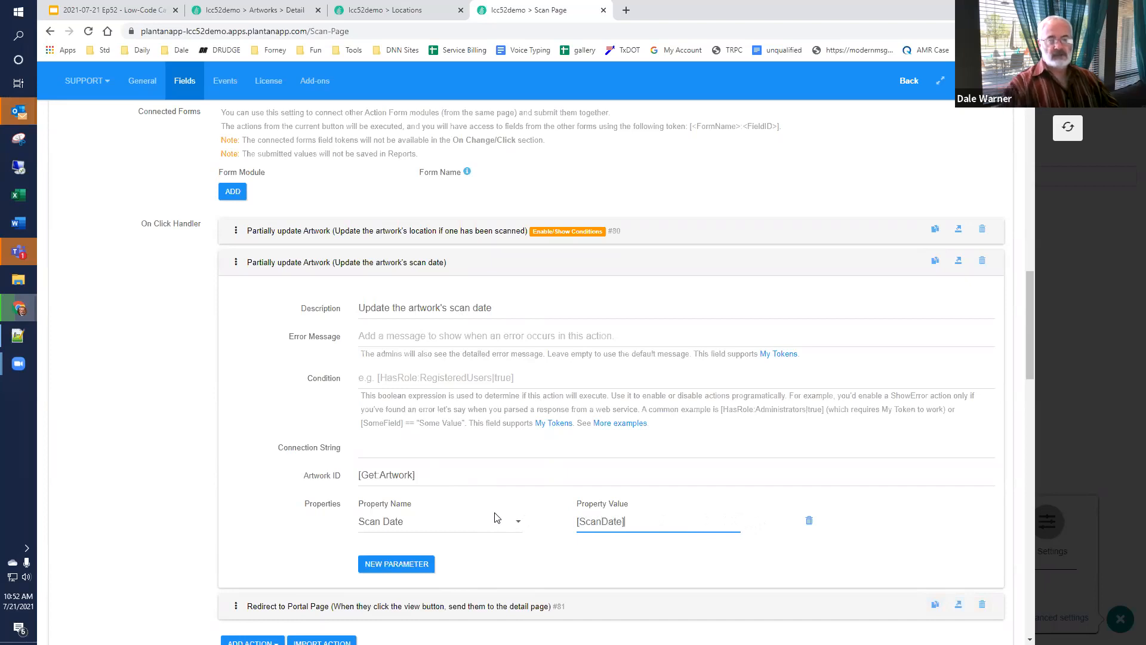
Step: Review the ScanDate field, collapse the copied scan-date action, and save the Scan Form before returning to the Scan Page
scroll(1028, 332, up, 12)
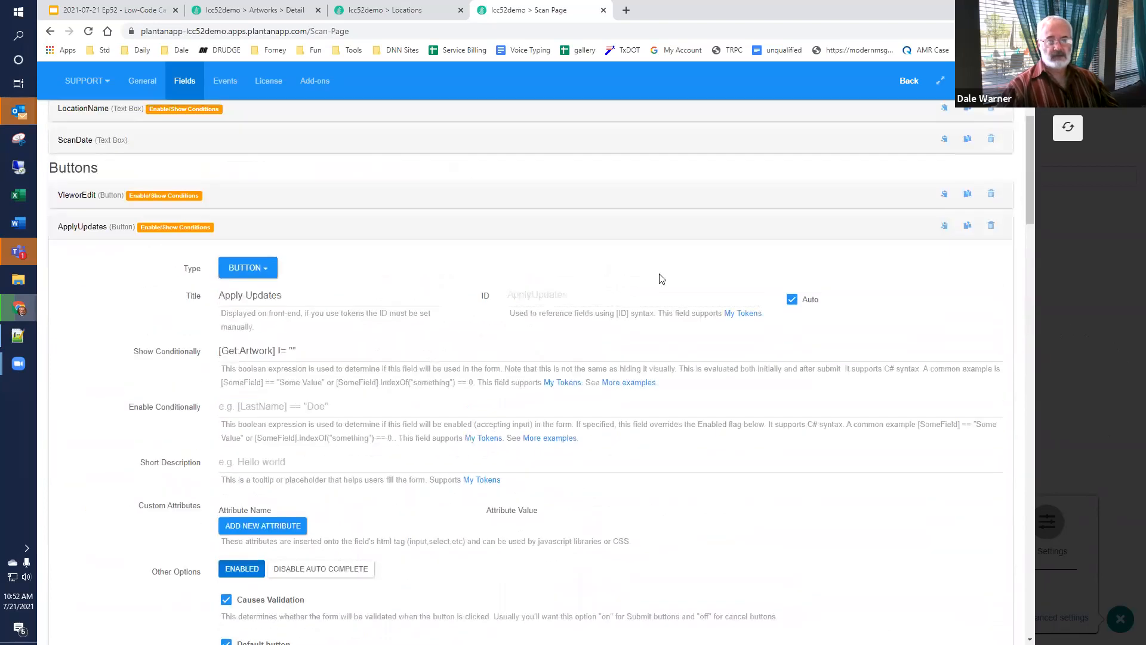
scroll(64, 257, up, 1)
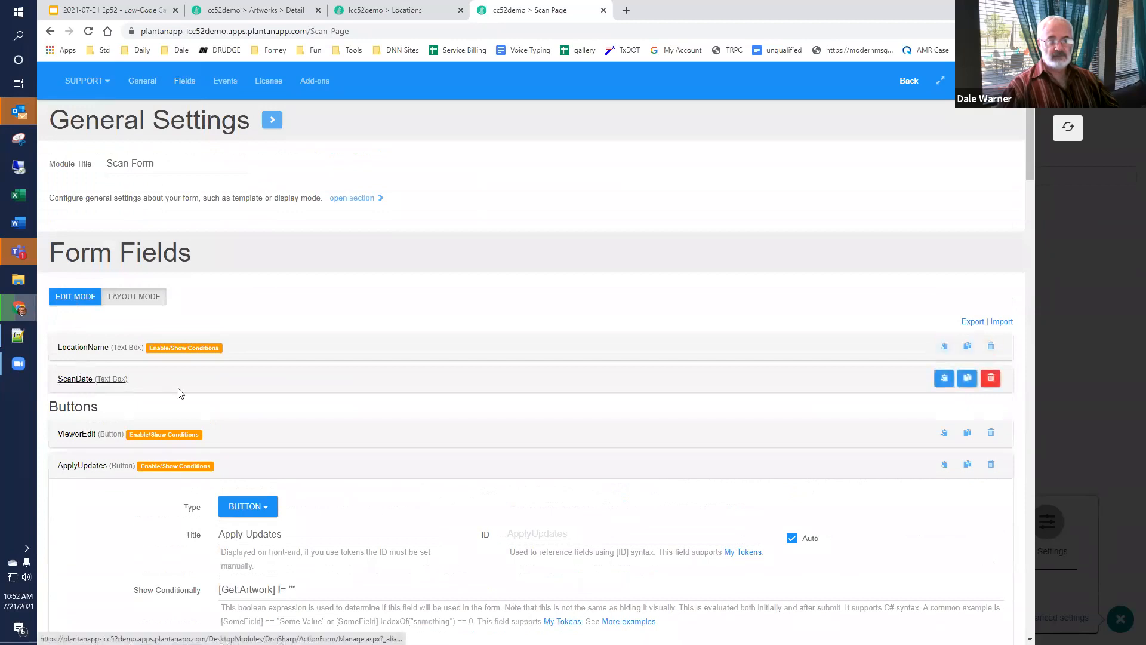
click(77, 380)
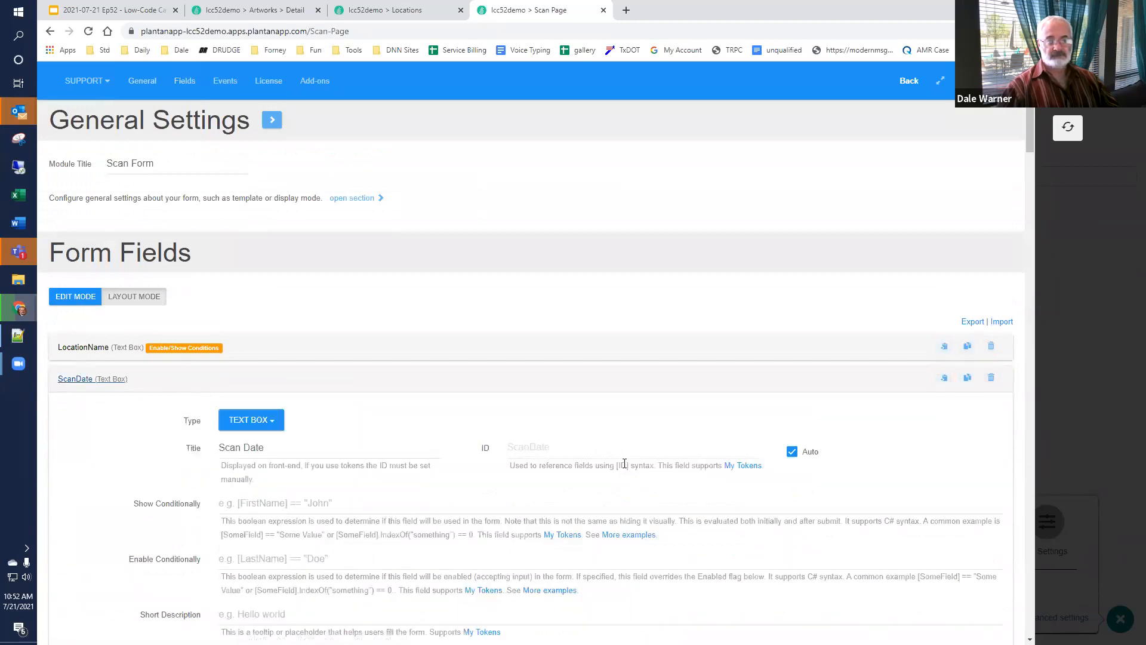
scroll(624, 463, down, 12)
scroll(628, 462, down, 15)
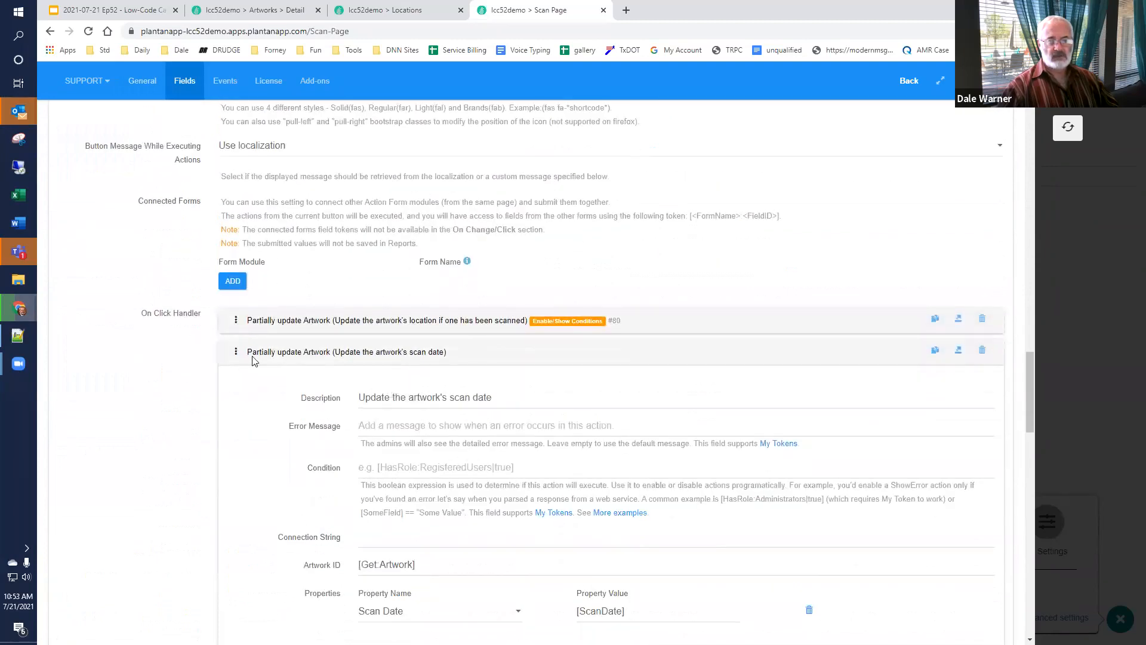
click(257, 353)
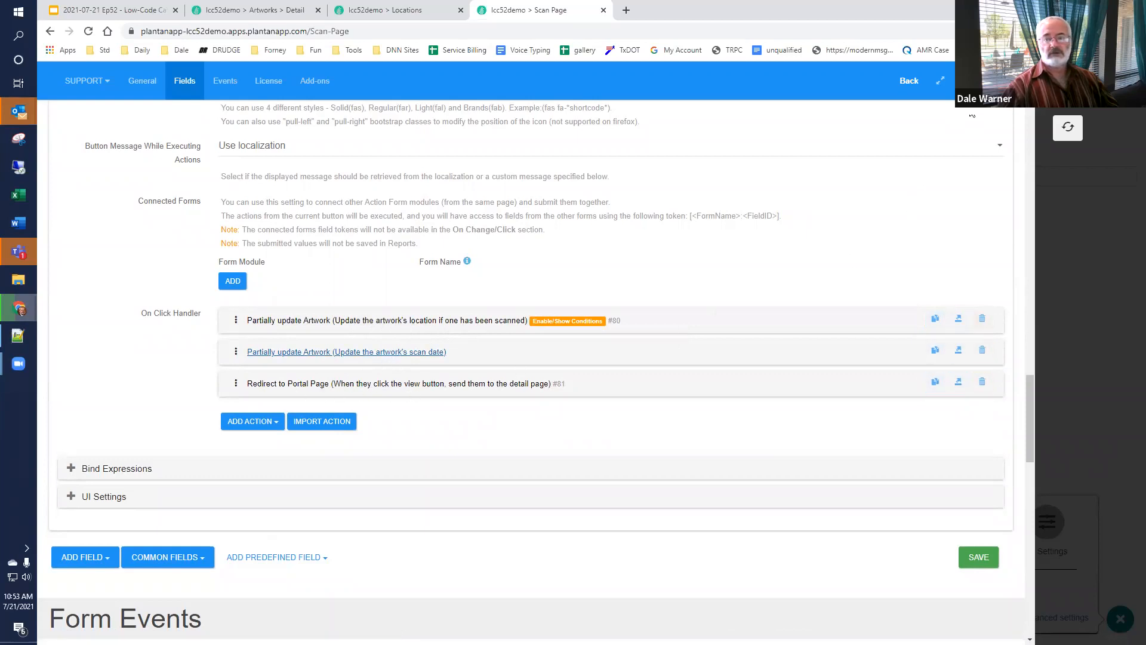
click(988, 80)
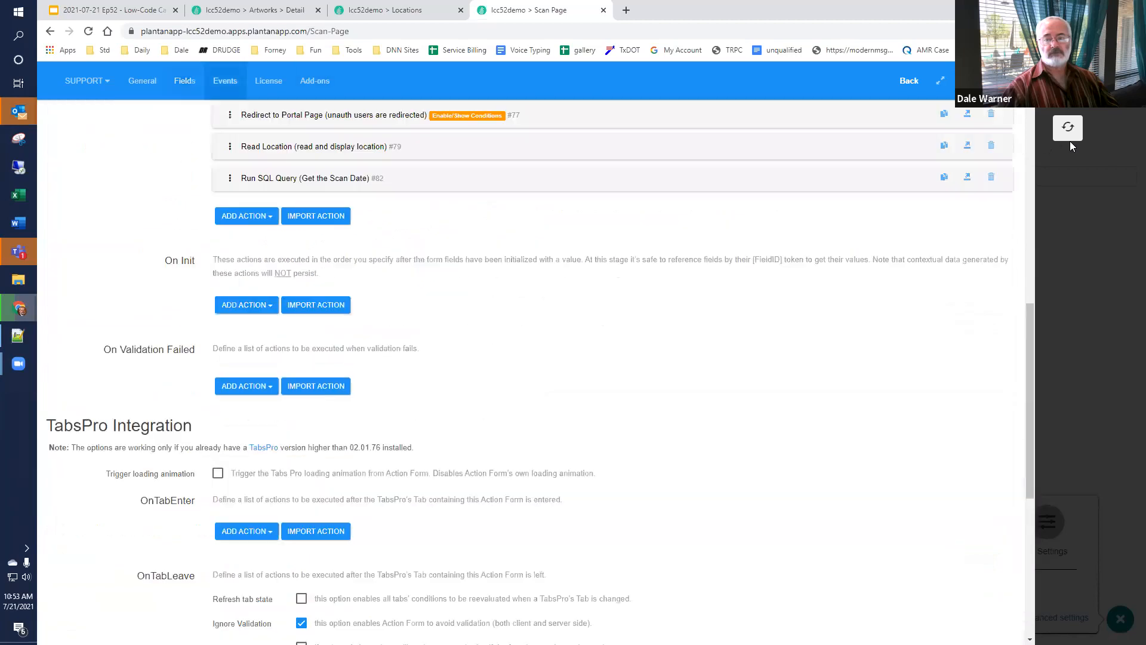
click(1069, 129)
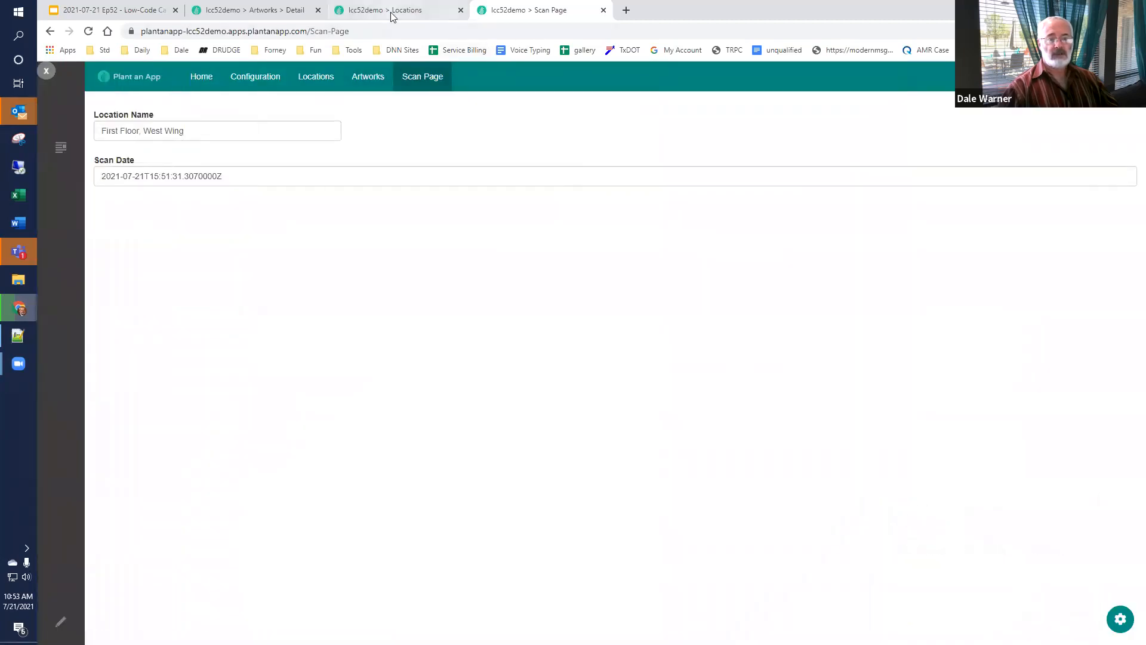
Step: Return to the Artworks list from the artwork's detail page and close the Locations and Scan Page browser tabs
click(273, 12)
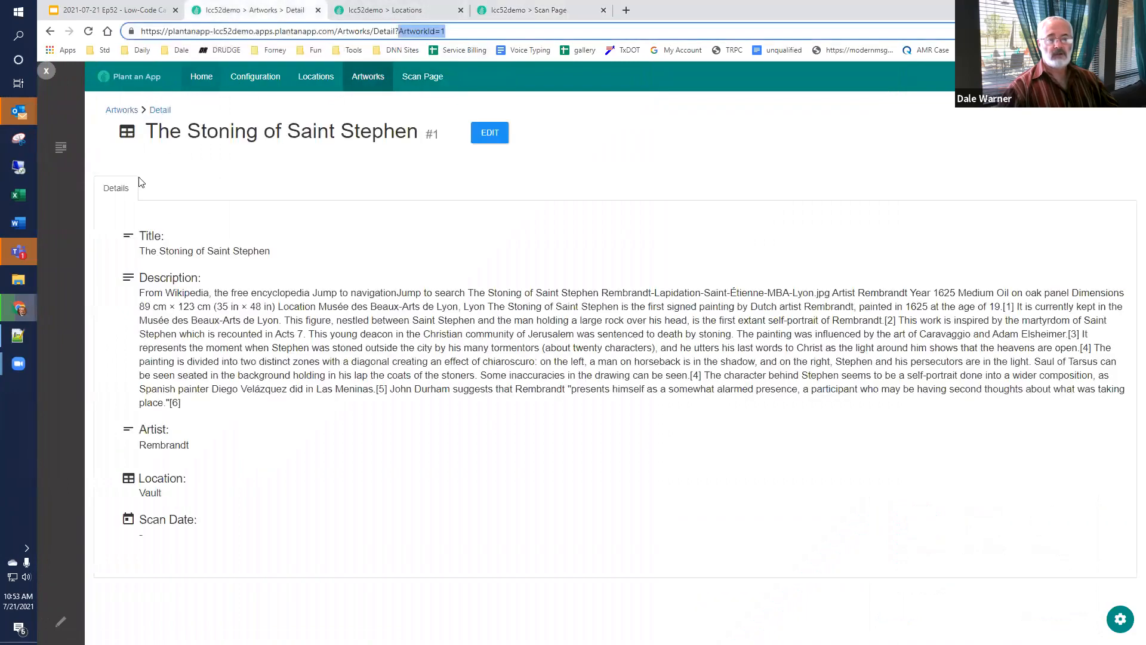
click(116, 110)
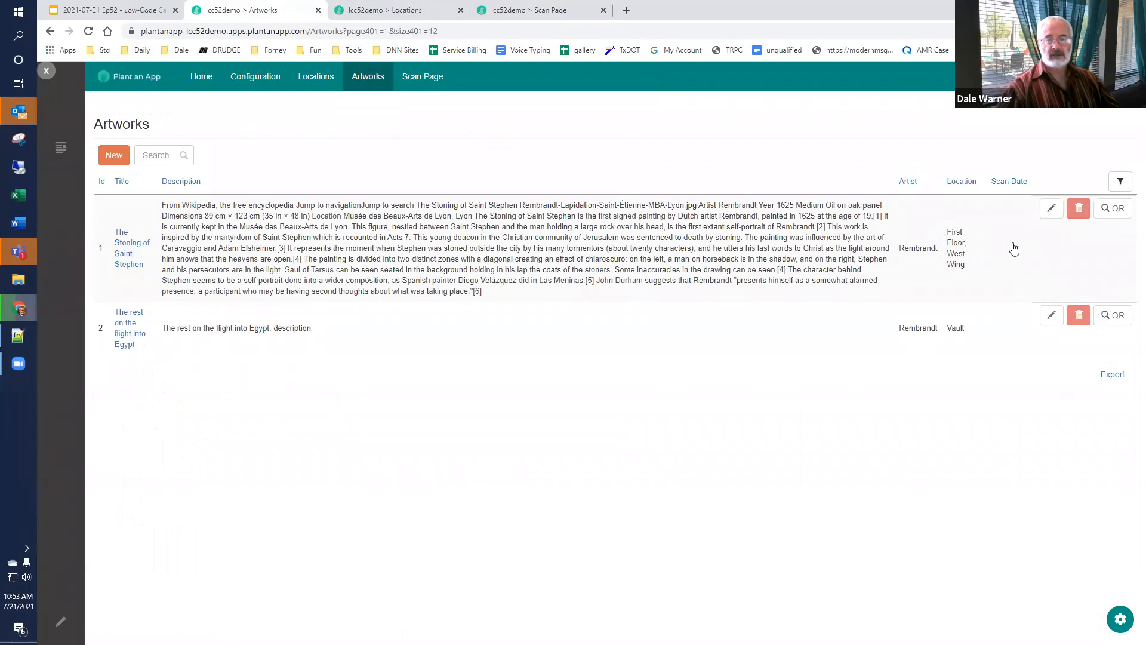
click(460, 10)
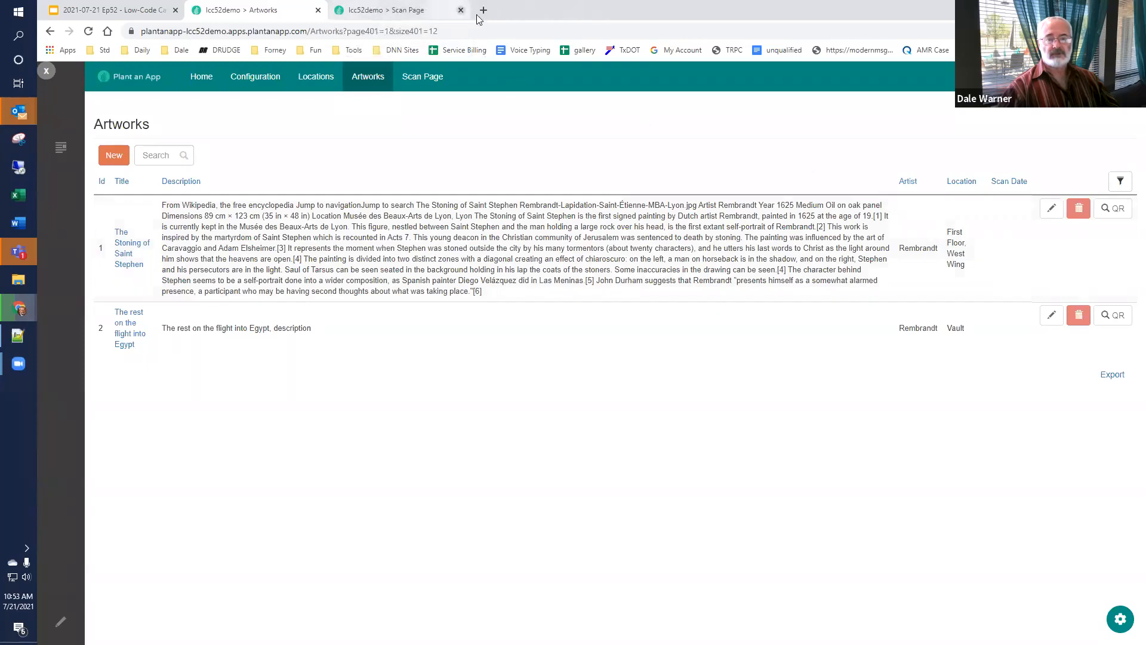
click(461, 10)
Step: Open the scan link from The Stoning of Saint Stephen's QR code, apply the updates, and check the artwork in the Artworks list
click(1105, 215)
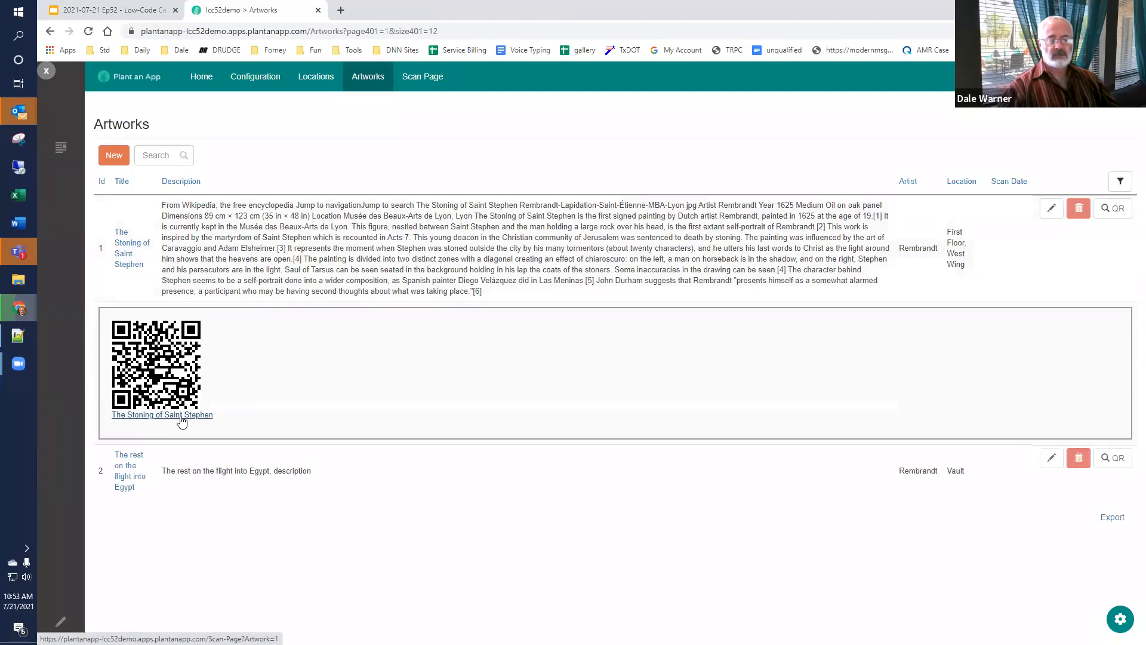
click(182, 418)
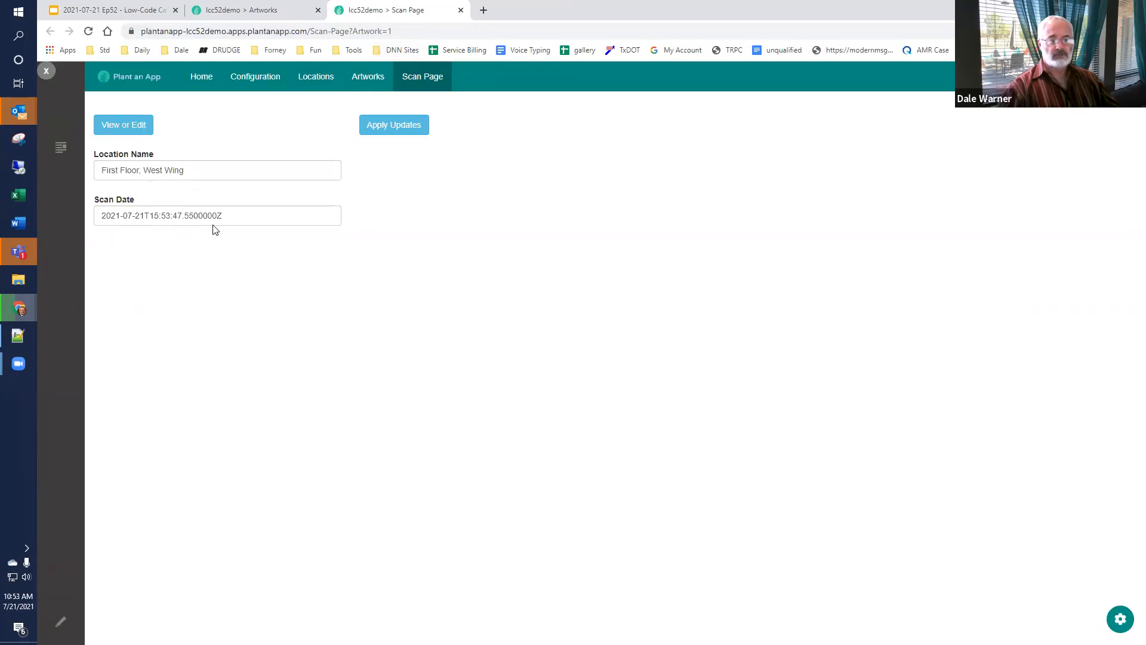
click(411, 132)
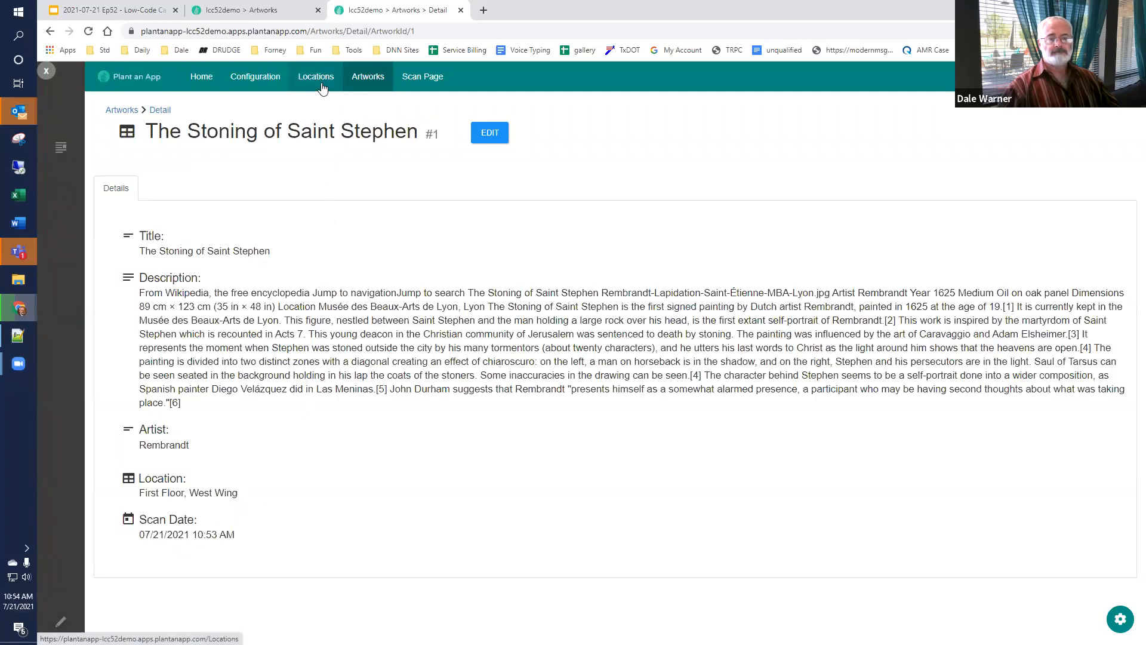
click(367, 80)
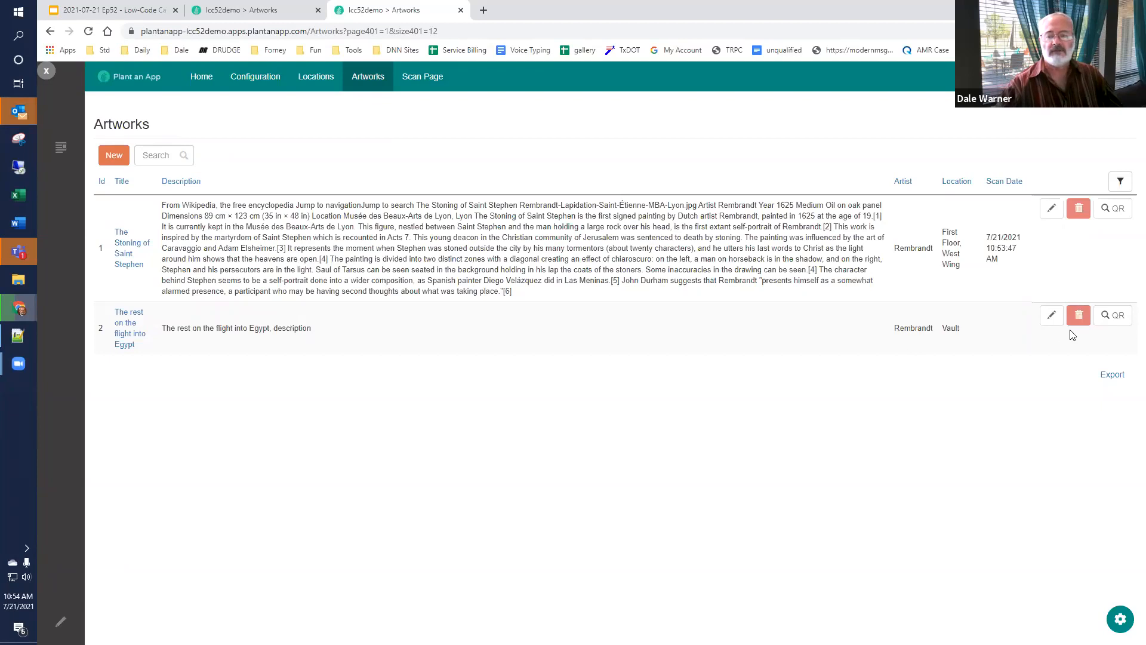
Step: Display the QR code for The Stoning of Saint Stephen and generate a browser QR code for the site's Home page
click(1109, 211)
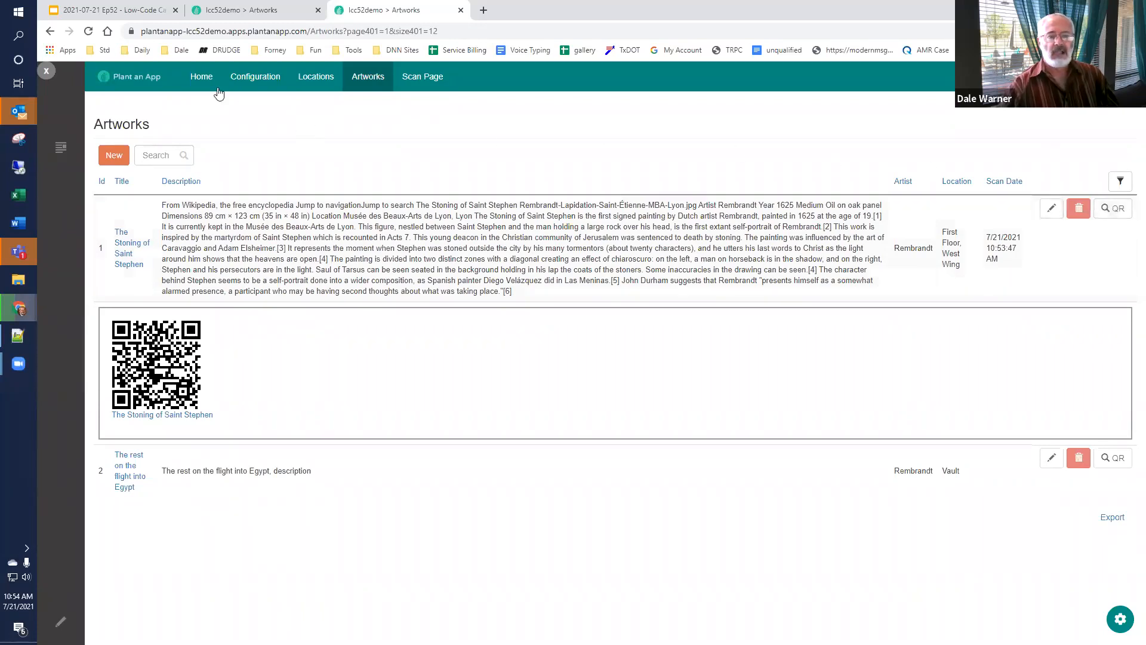
click(199, 77)
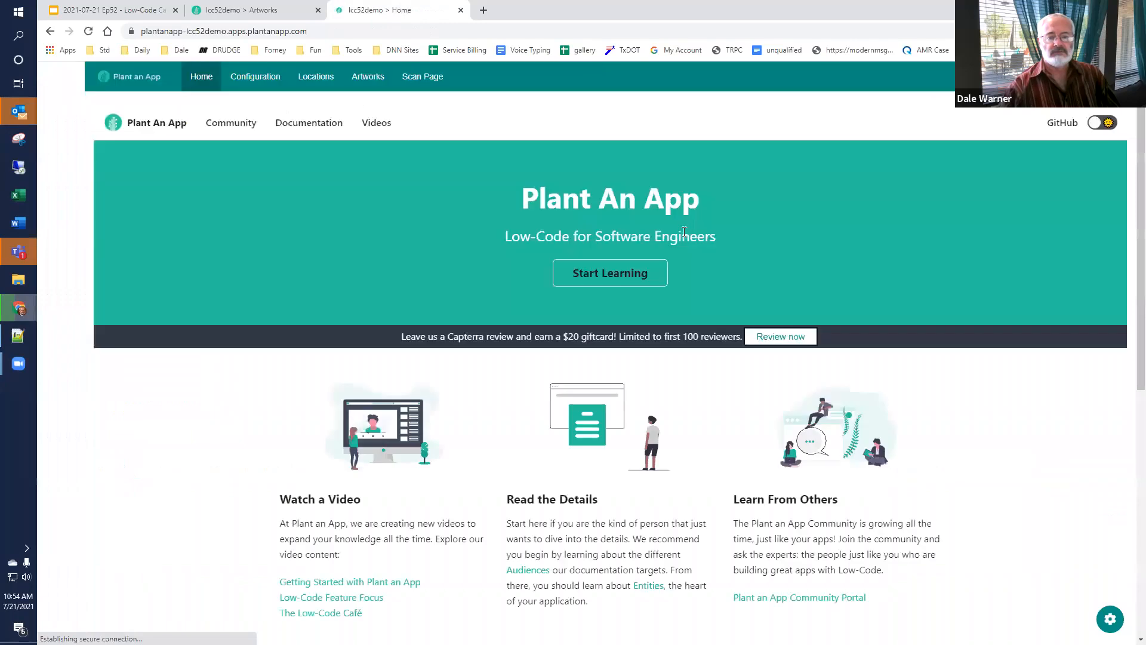
right_click(888, 225)
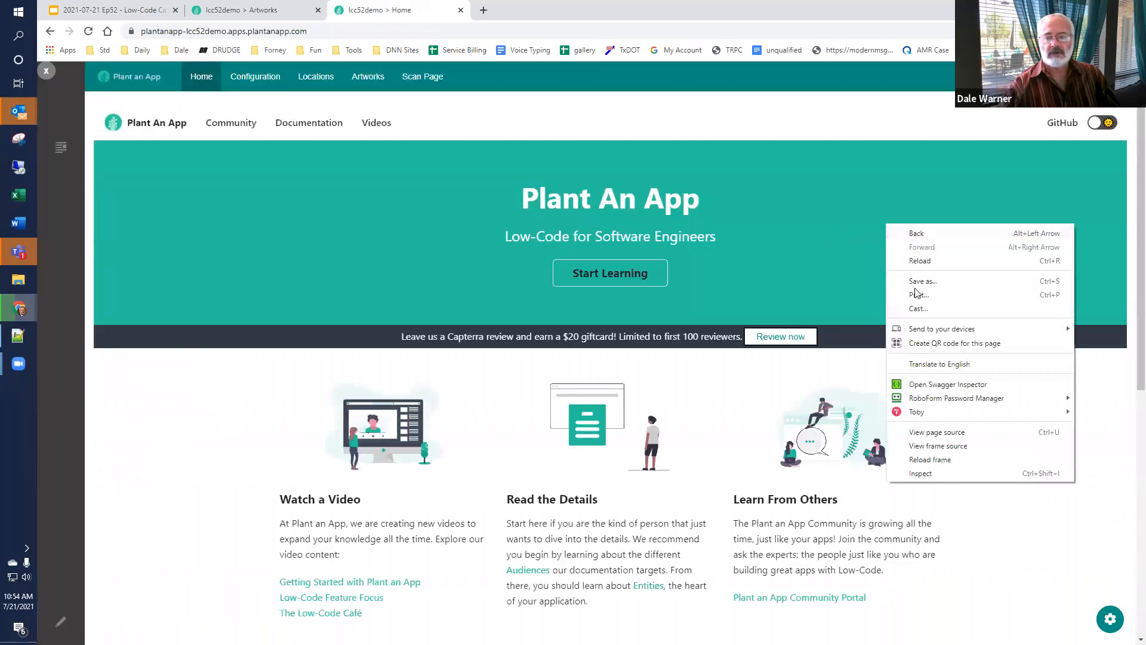
click(962, 344)
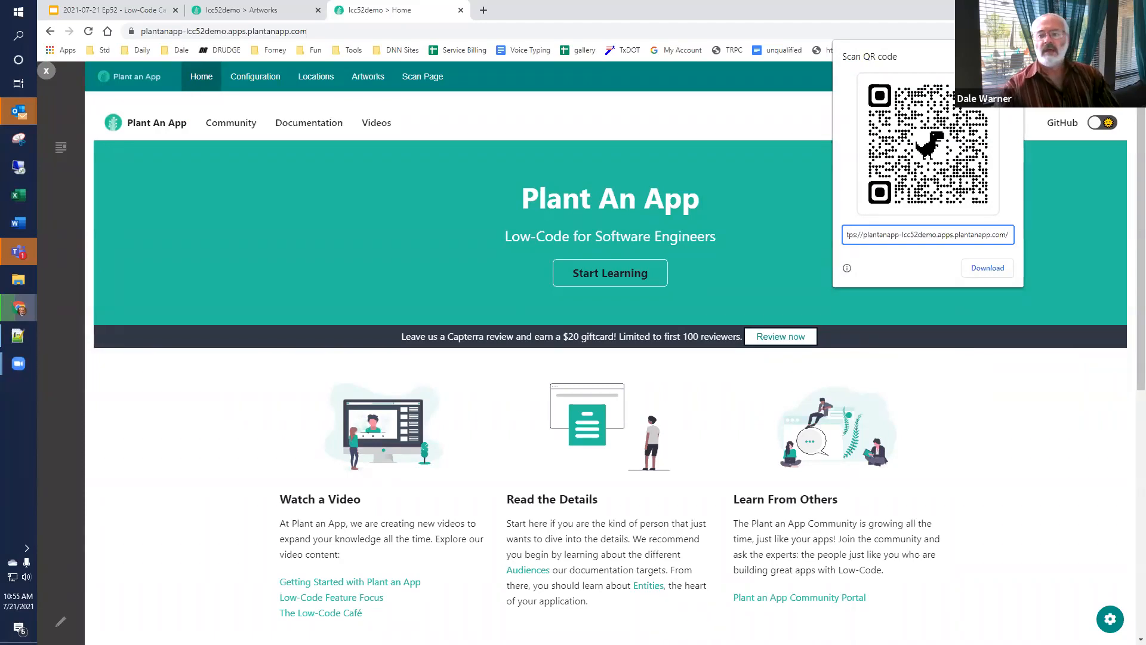
click(338, 74)
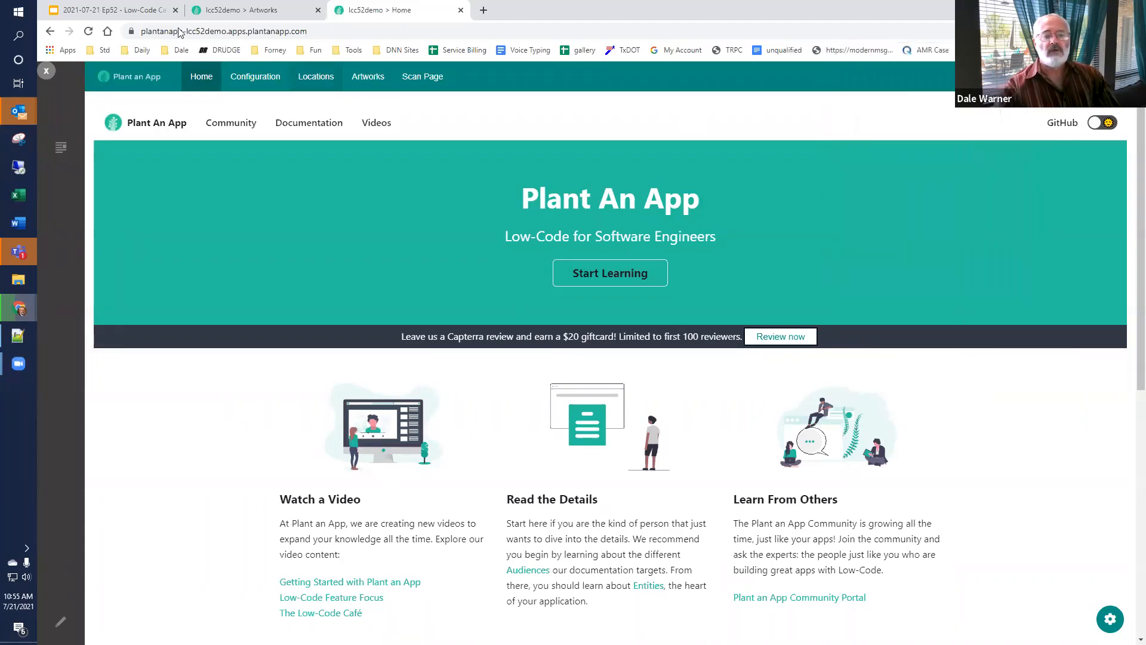
Step: Display the QR codes for the NY Met location and the artwork The rest on the flight into Egypt
click(255, 10)
click(315, 75)
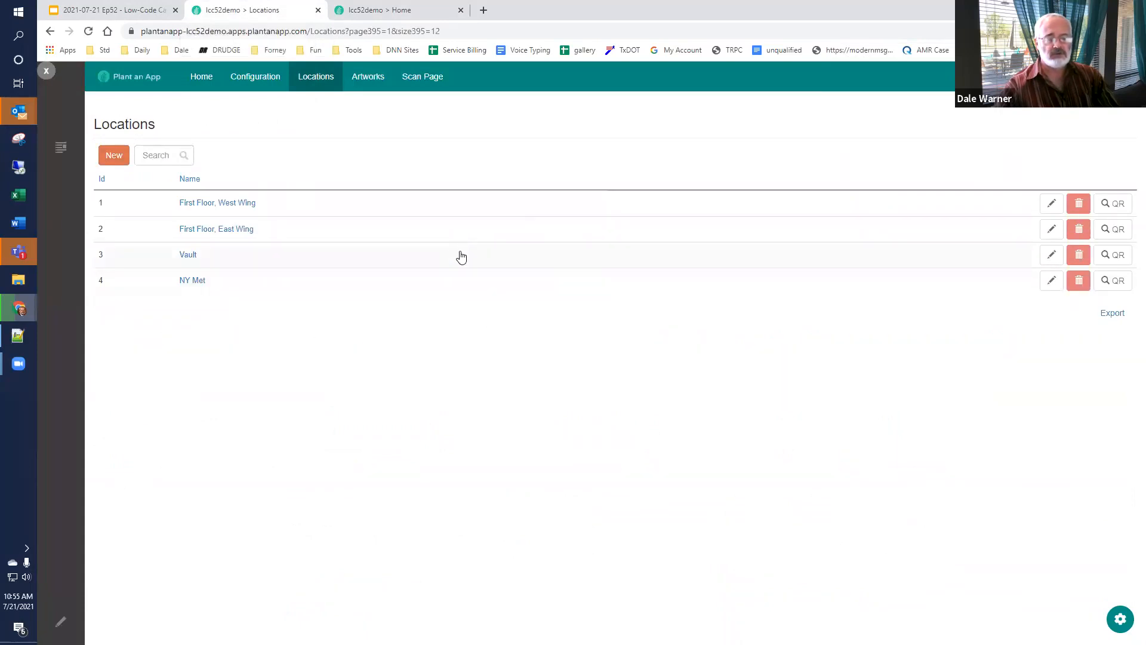
click(1123, 284)
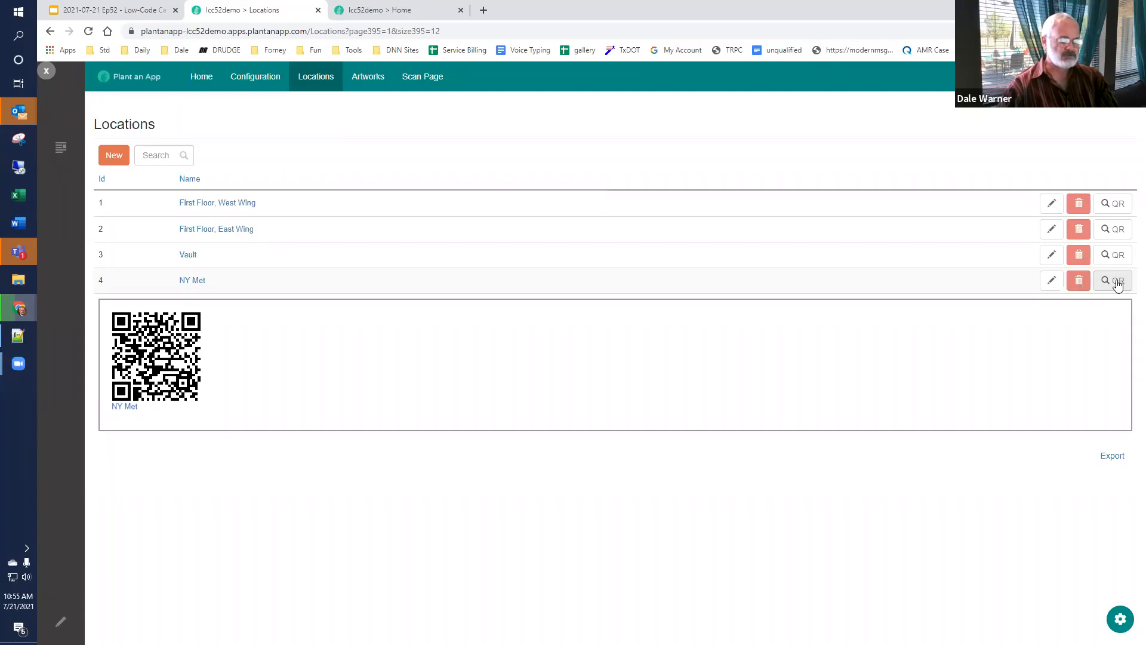
click(368, 77)
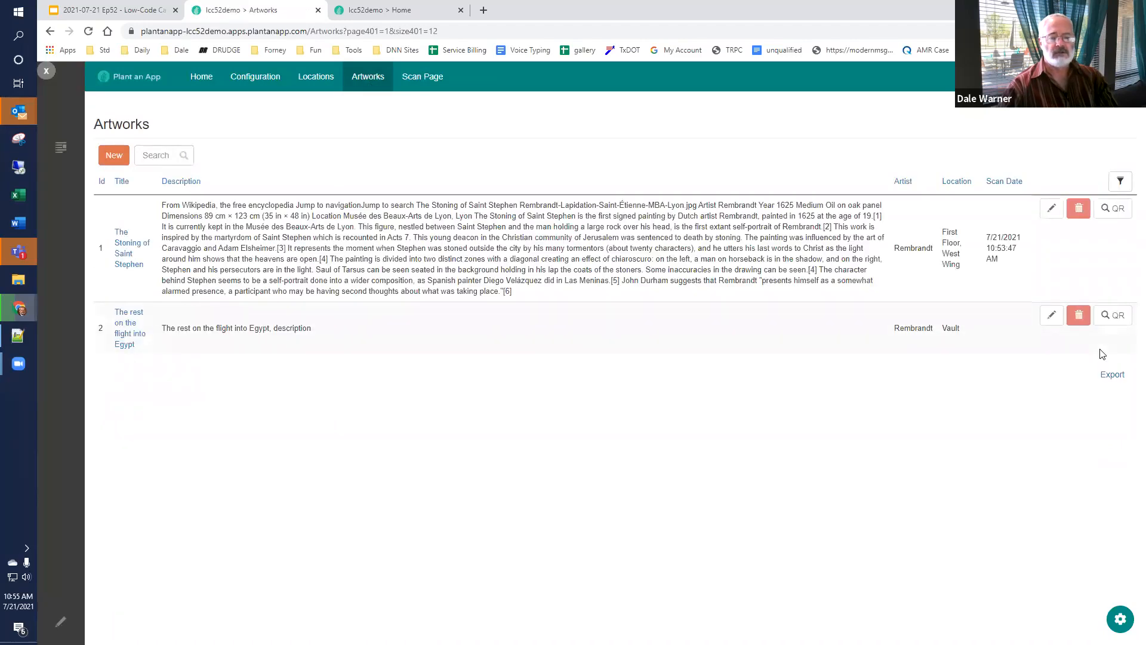
click(1113, 314)
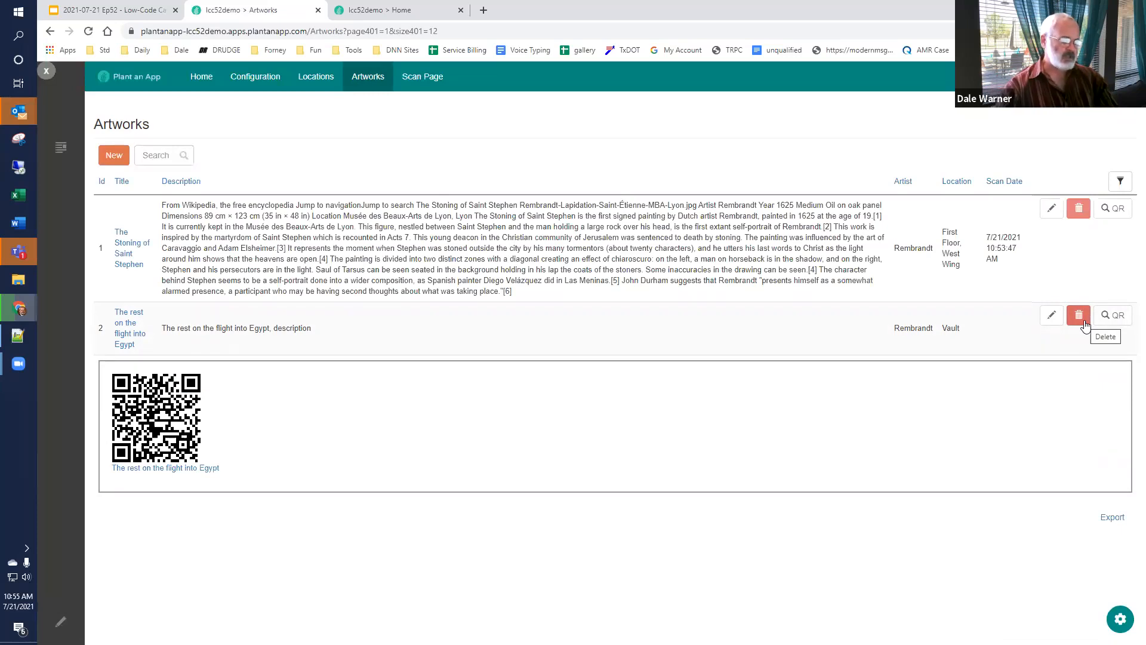
Step: Reload the Artworks list to check the scanned updates and generate a browser QR code for that page
click(362, 78)
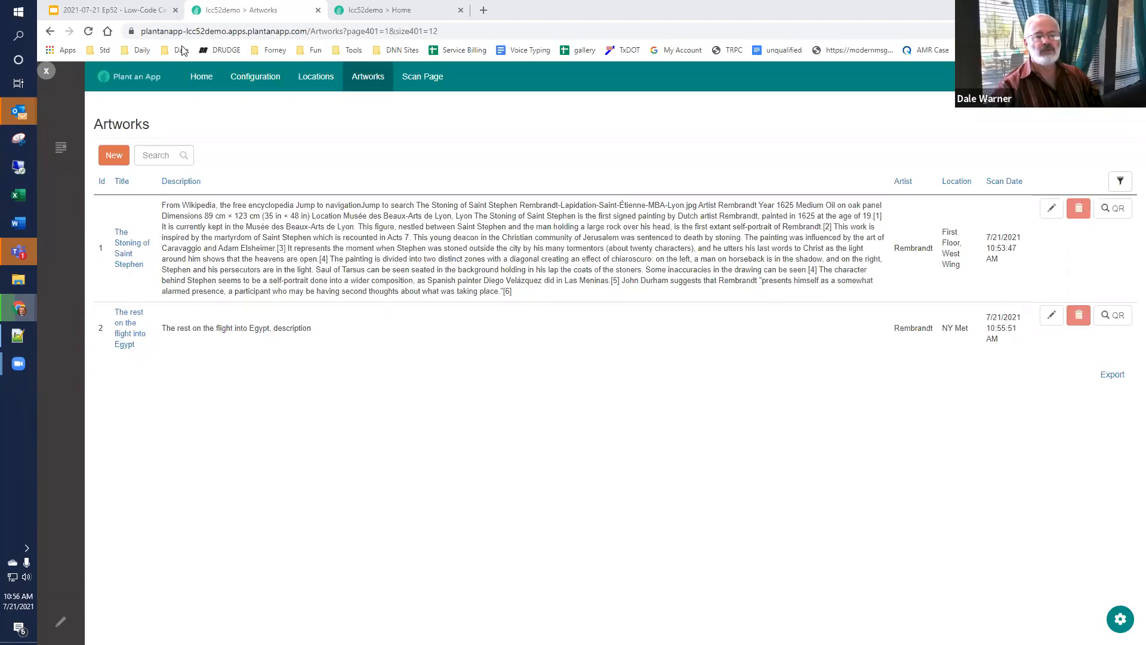
right_click(476, 384)
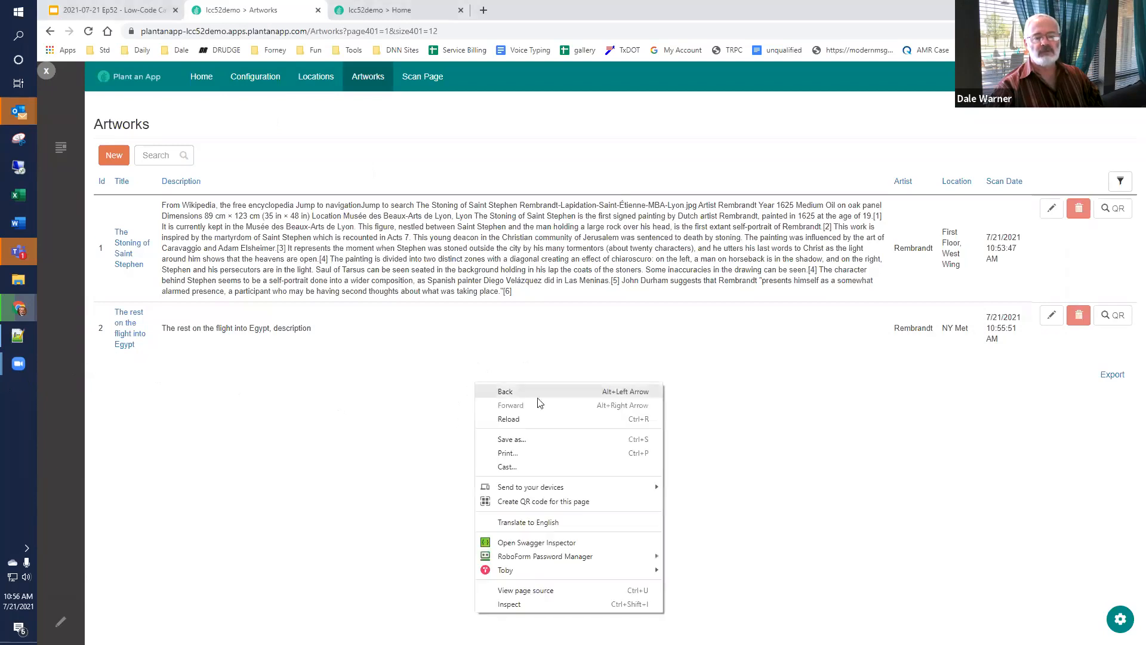
click(555, 501)
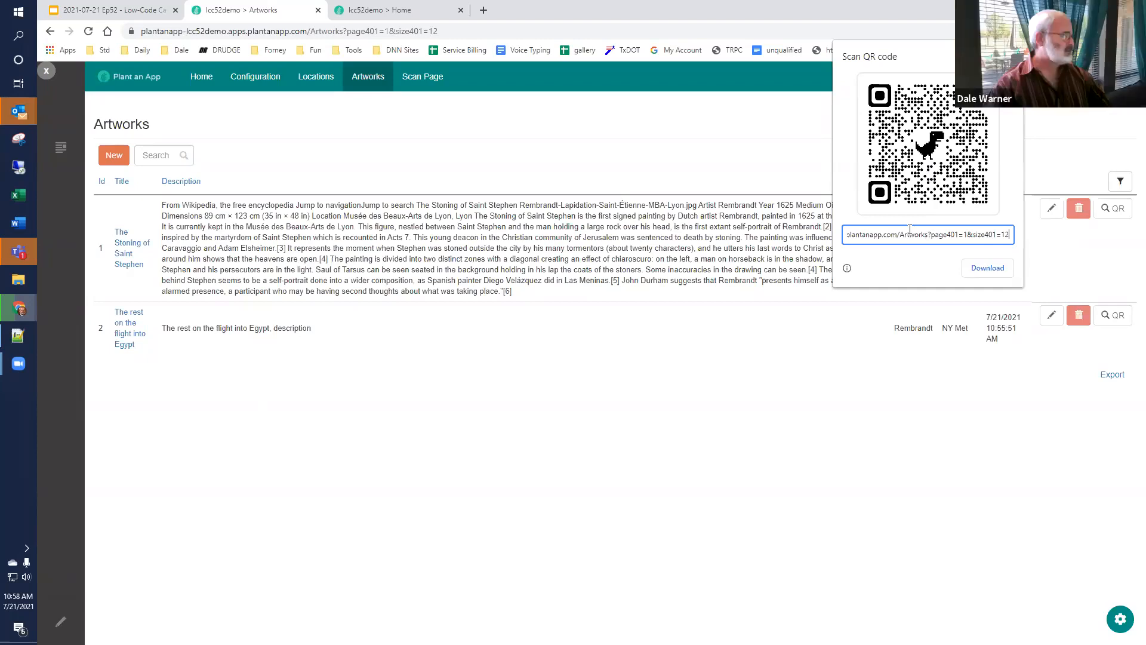
Step: Switch to the Low-Code Café presentation in Google Slides and present the closing "Happy Low-coding!" slide full screen
click(124, 14)
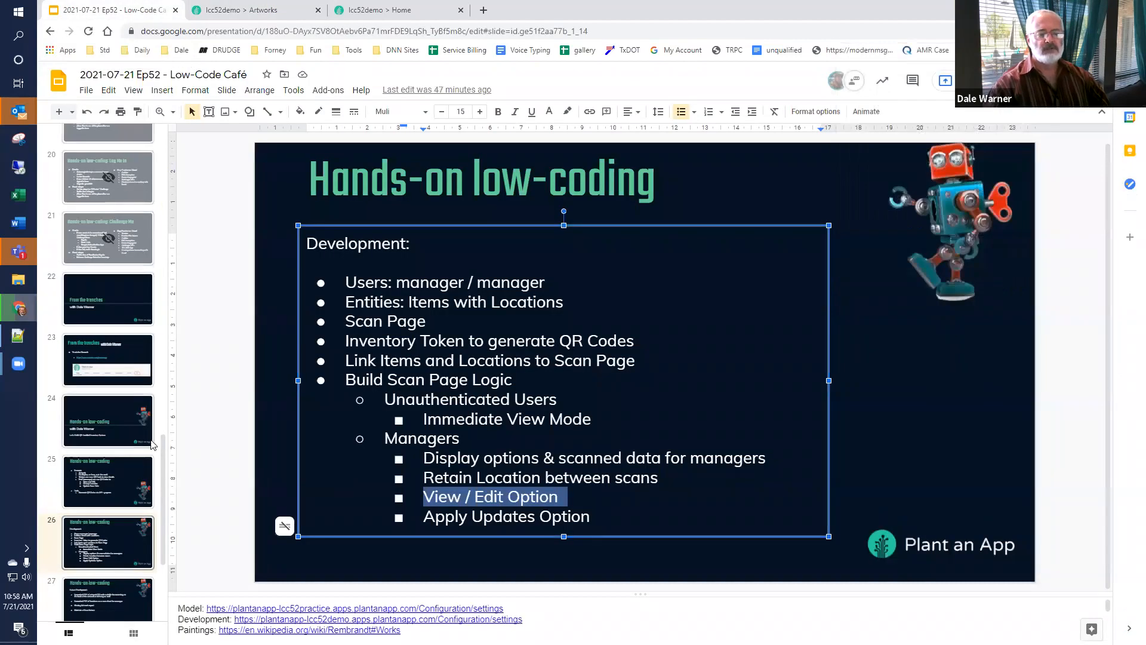
scroll(119, 472, down, 3)
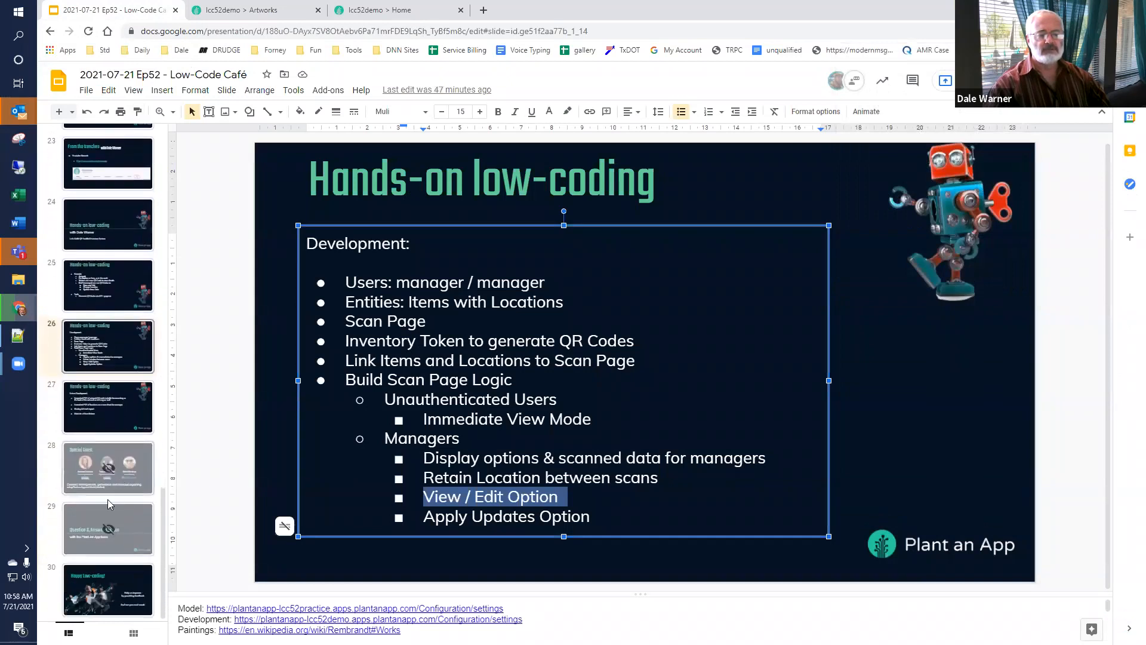
click(110, 378)
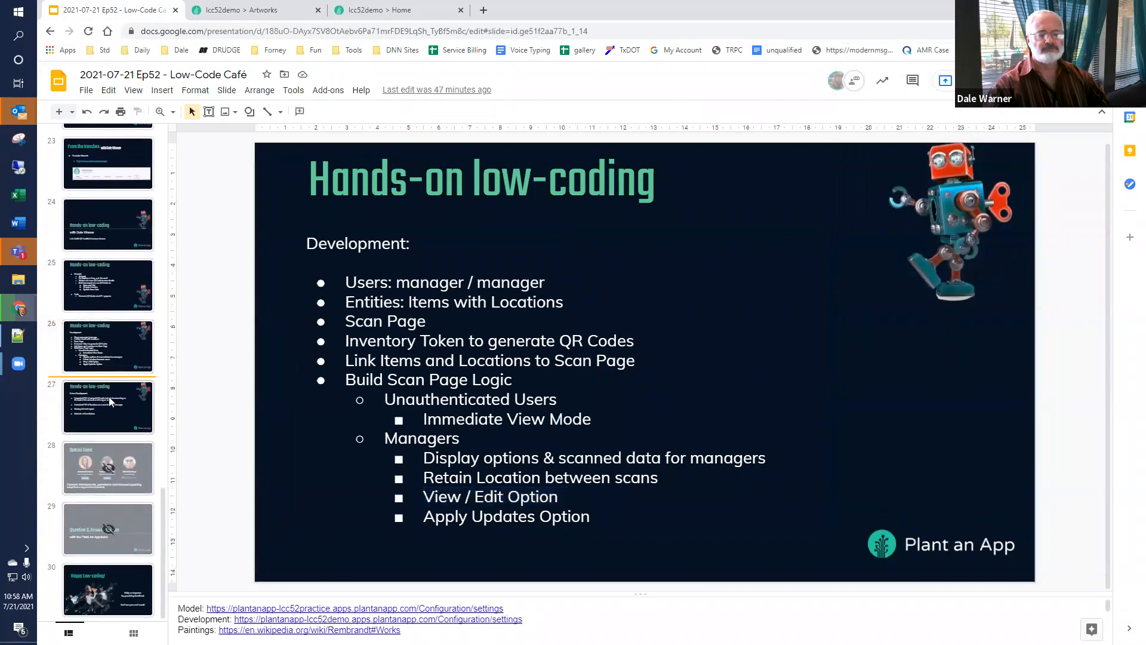
click(110, 598)
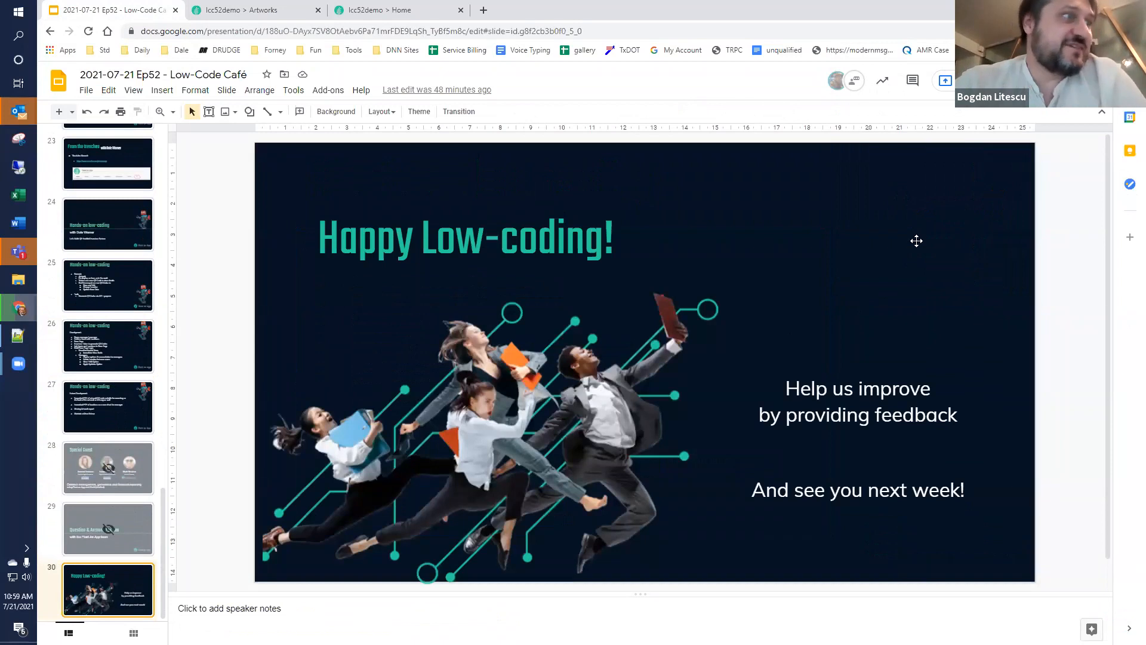
key(ctrl+Return)
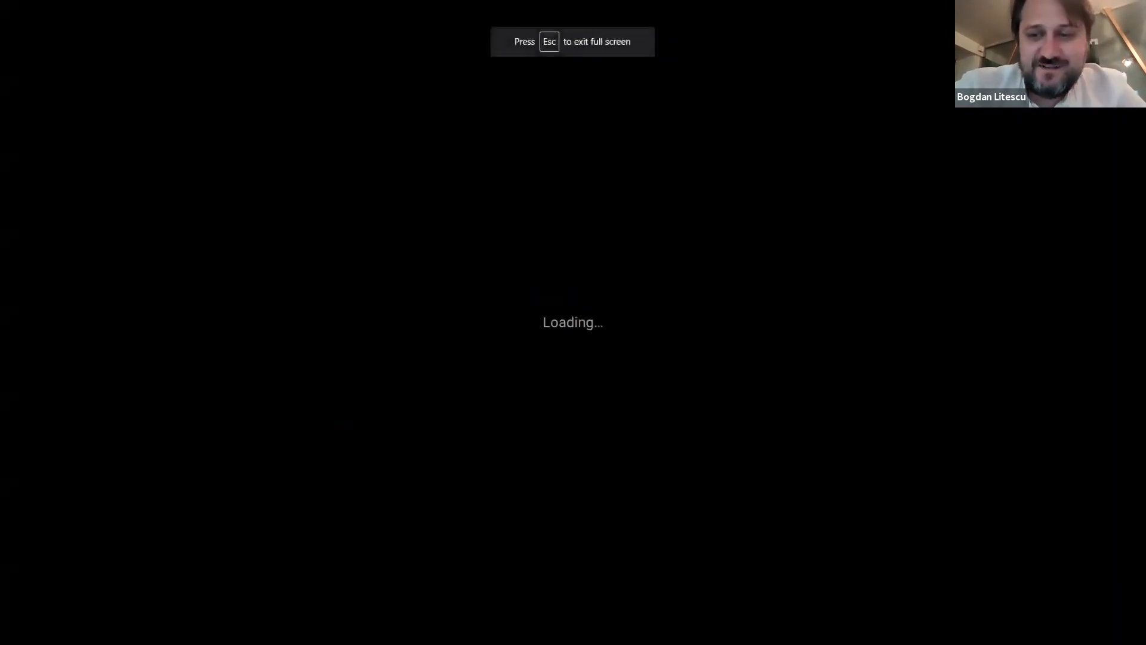